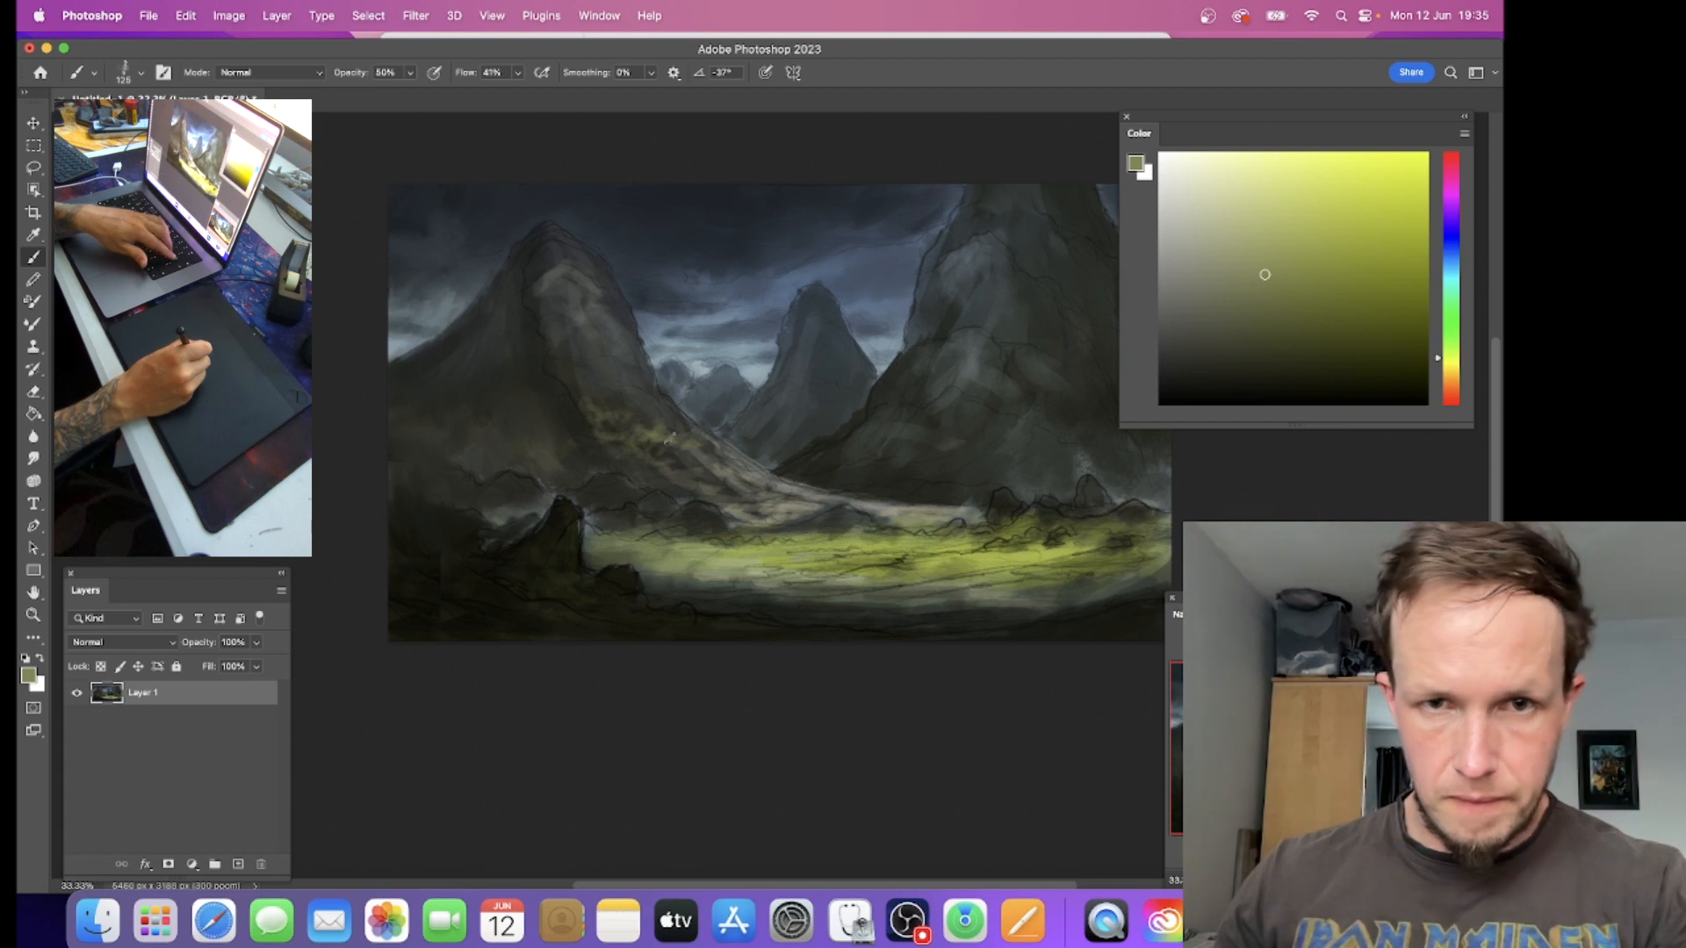
# Step: Paint muted yellow-green touches on the left mountain's lower slope, reduce the brush size to 80, and sample a dark tone near its base
pyautogui.keyDown('alt'); pyautogui.click(696, 427); pyautogui.keyUp('alt')
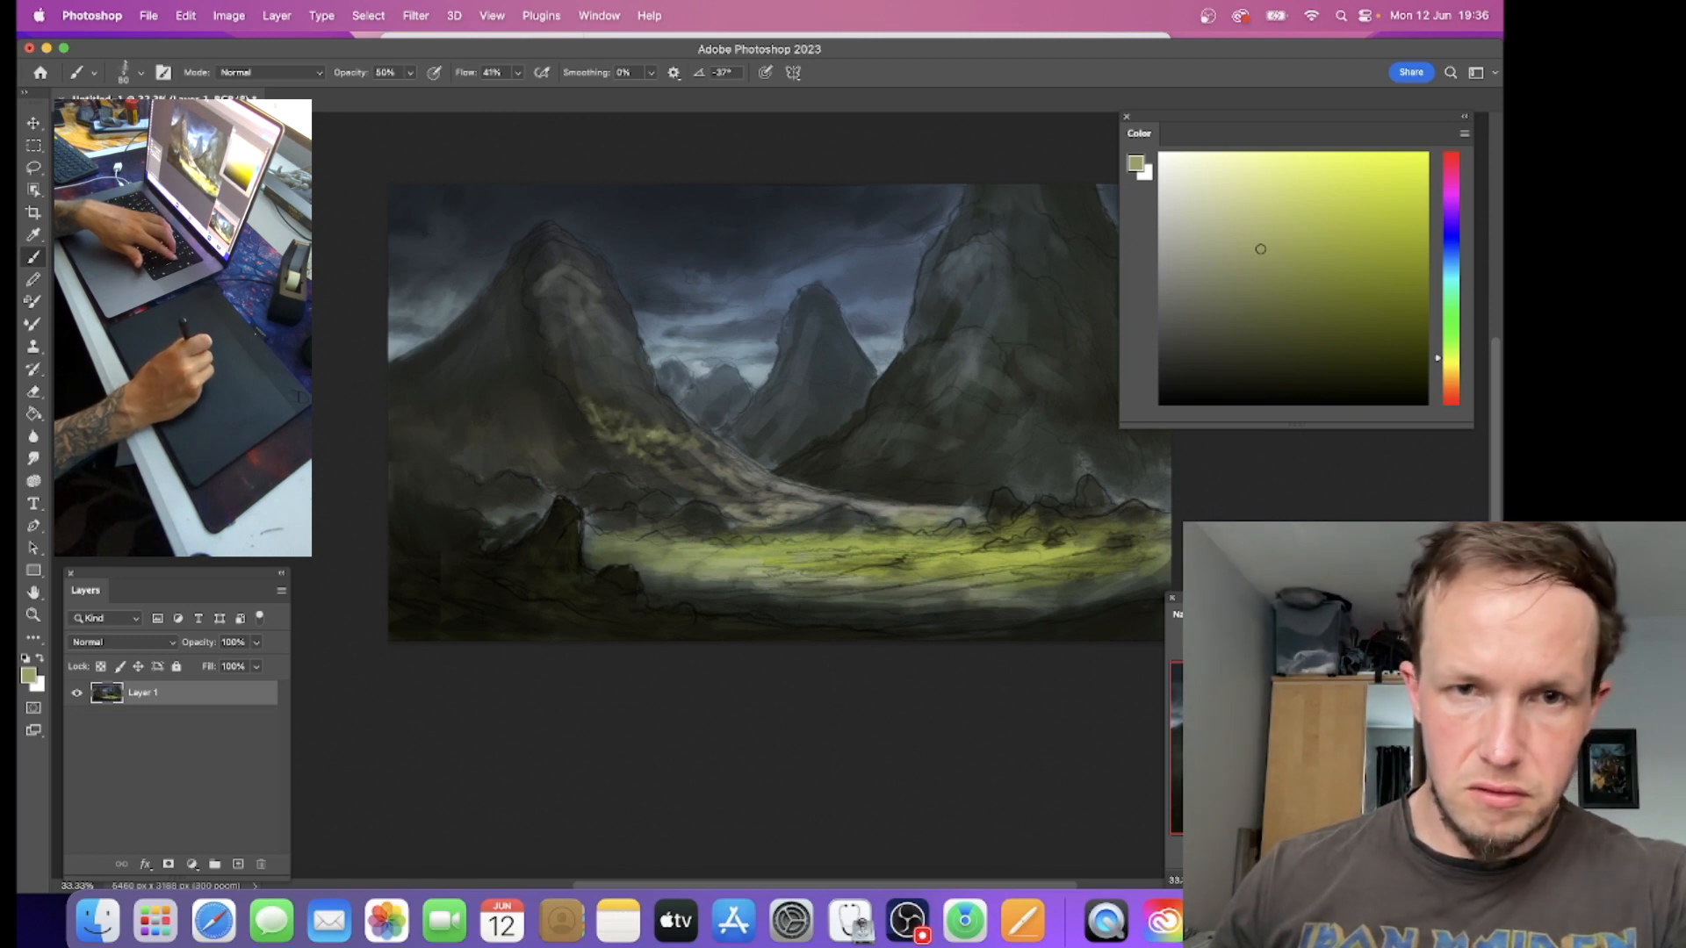
pyautogui.press('[')
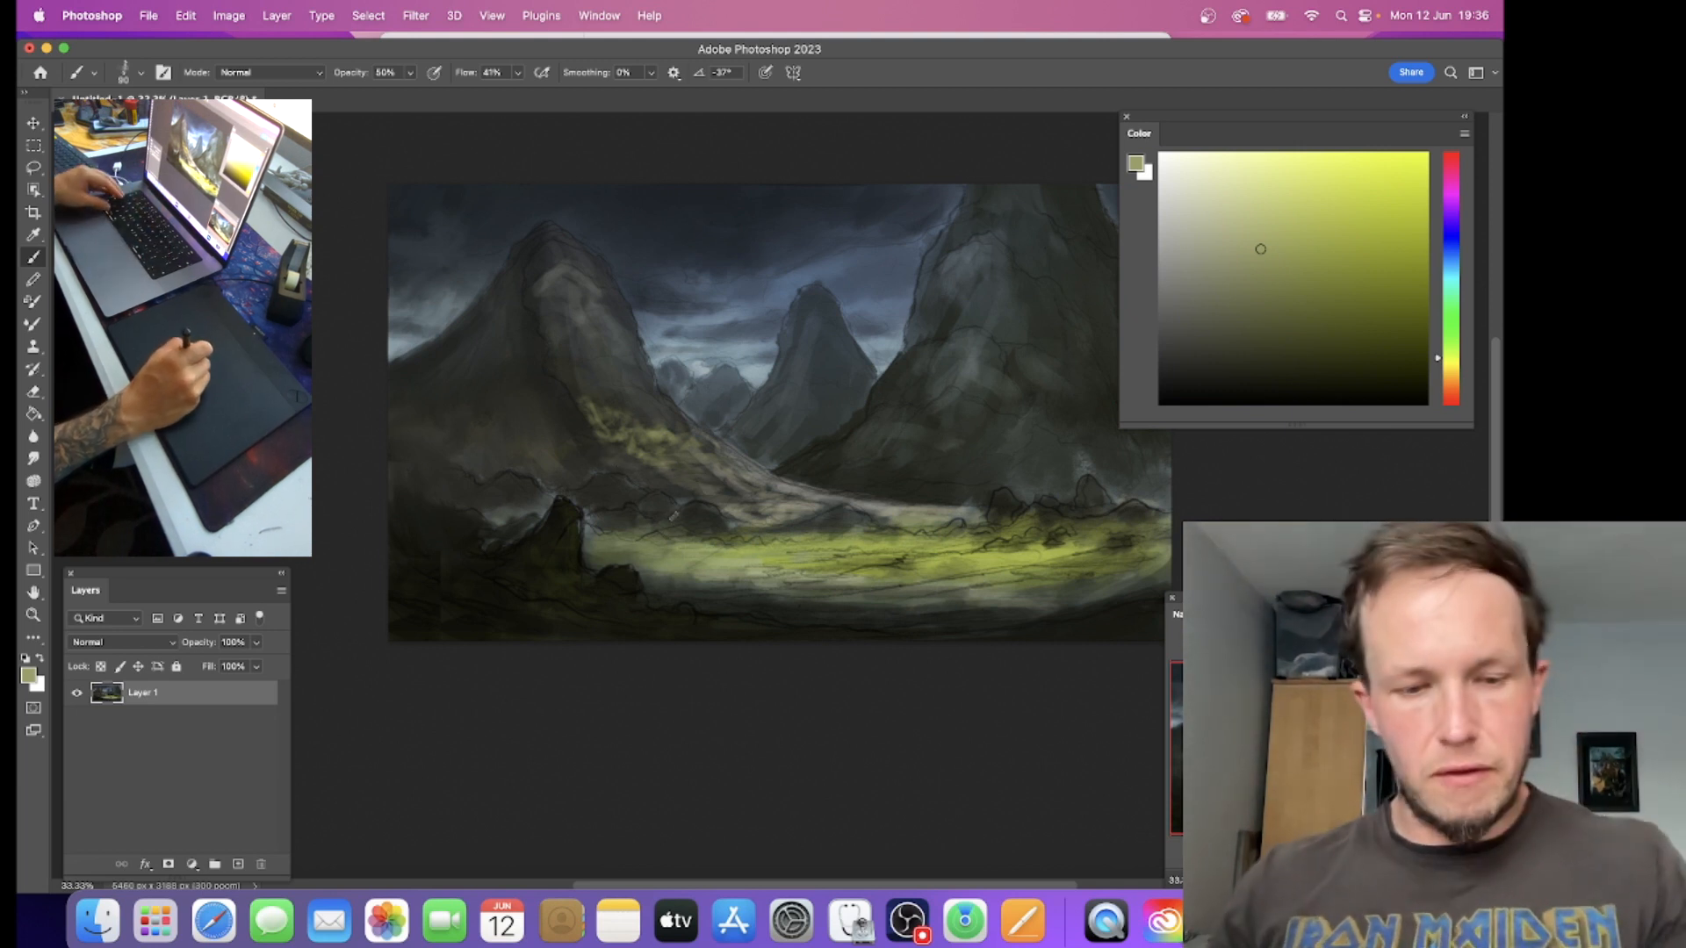
pyautogui.keyDown('alt'); pyautogui.click(645, 516); pyautogui.keyUp('alt')
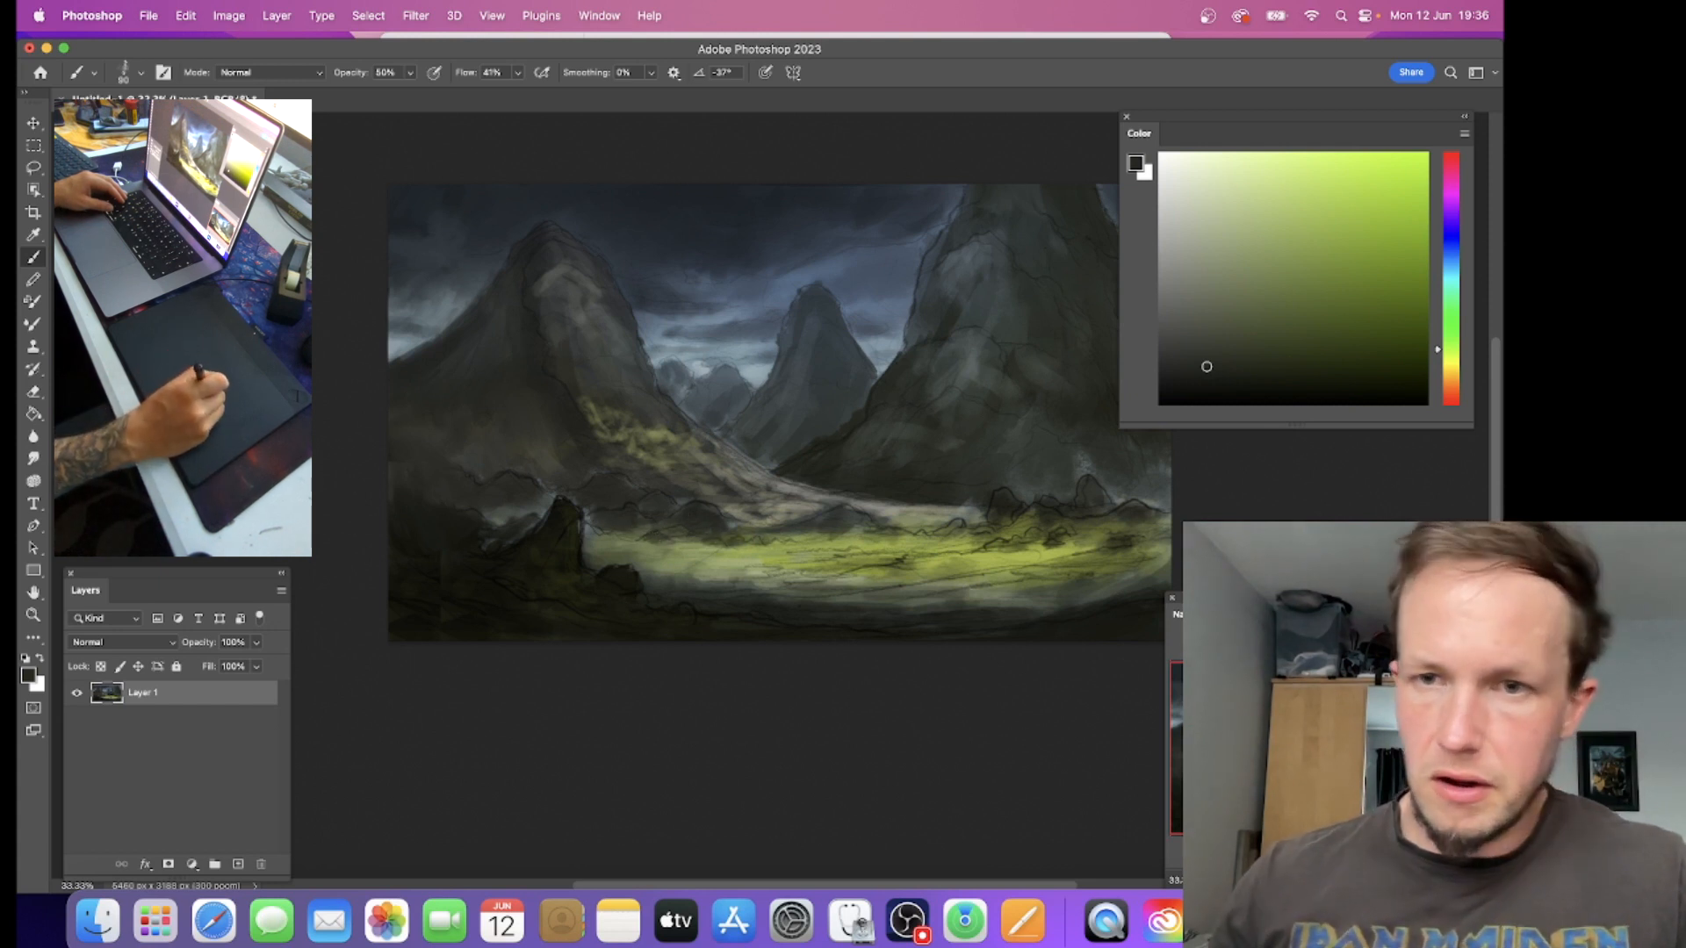
# Step: Circle the sunlit meadow with a dark stroke and undo the mark
pyautogui.keyDown('alt'); pyautogui.click(994, 519); pyautogui.keyUp('alt')
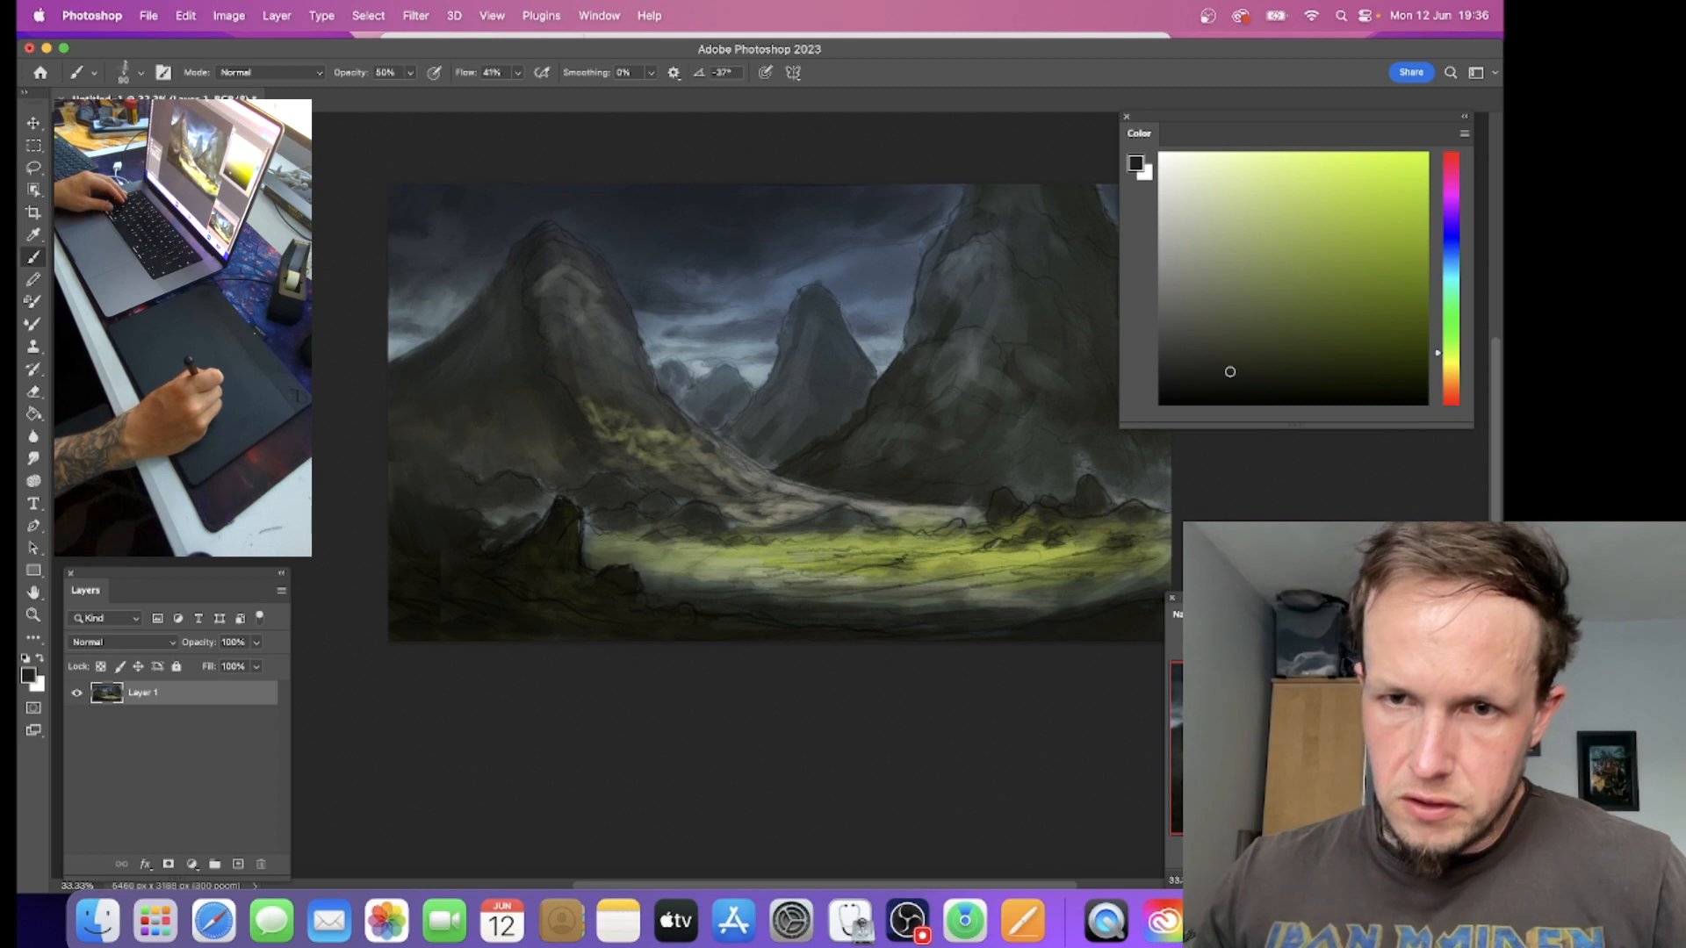
pyautogui.moveTo(854, 530)
pyautogui.mouseDown()
pyautogui.moveTo(1135, 572)
pyautogui.moveTo(1144, 531)
pyautogui.mouseUp()
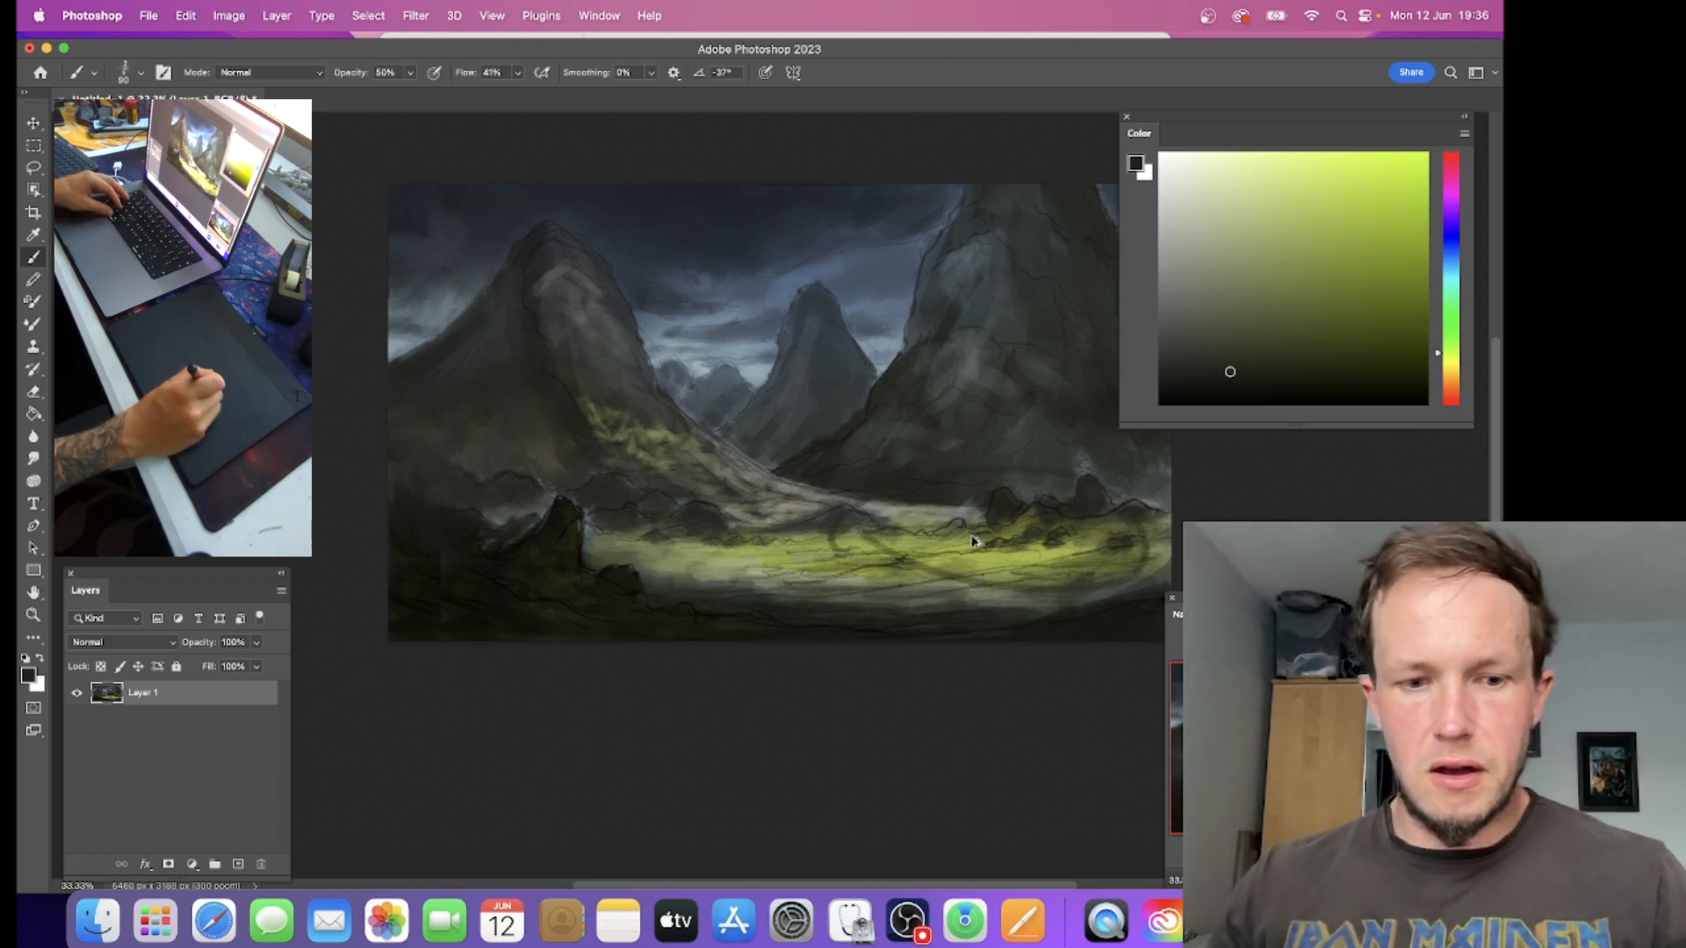
pyautogui.press('super+z')
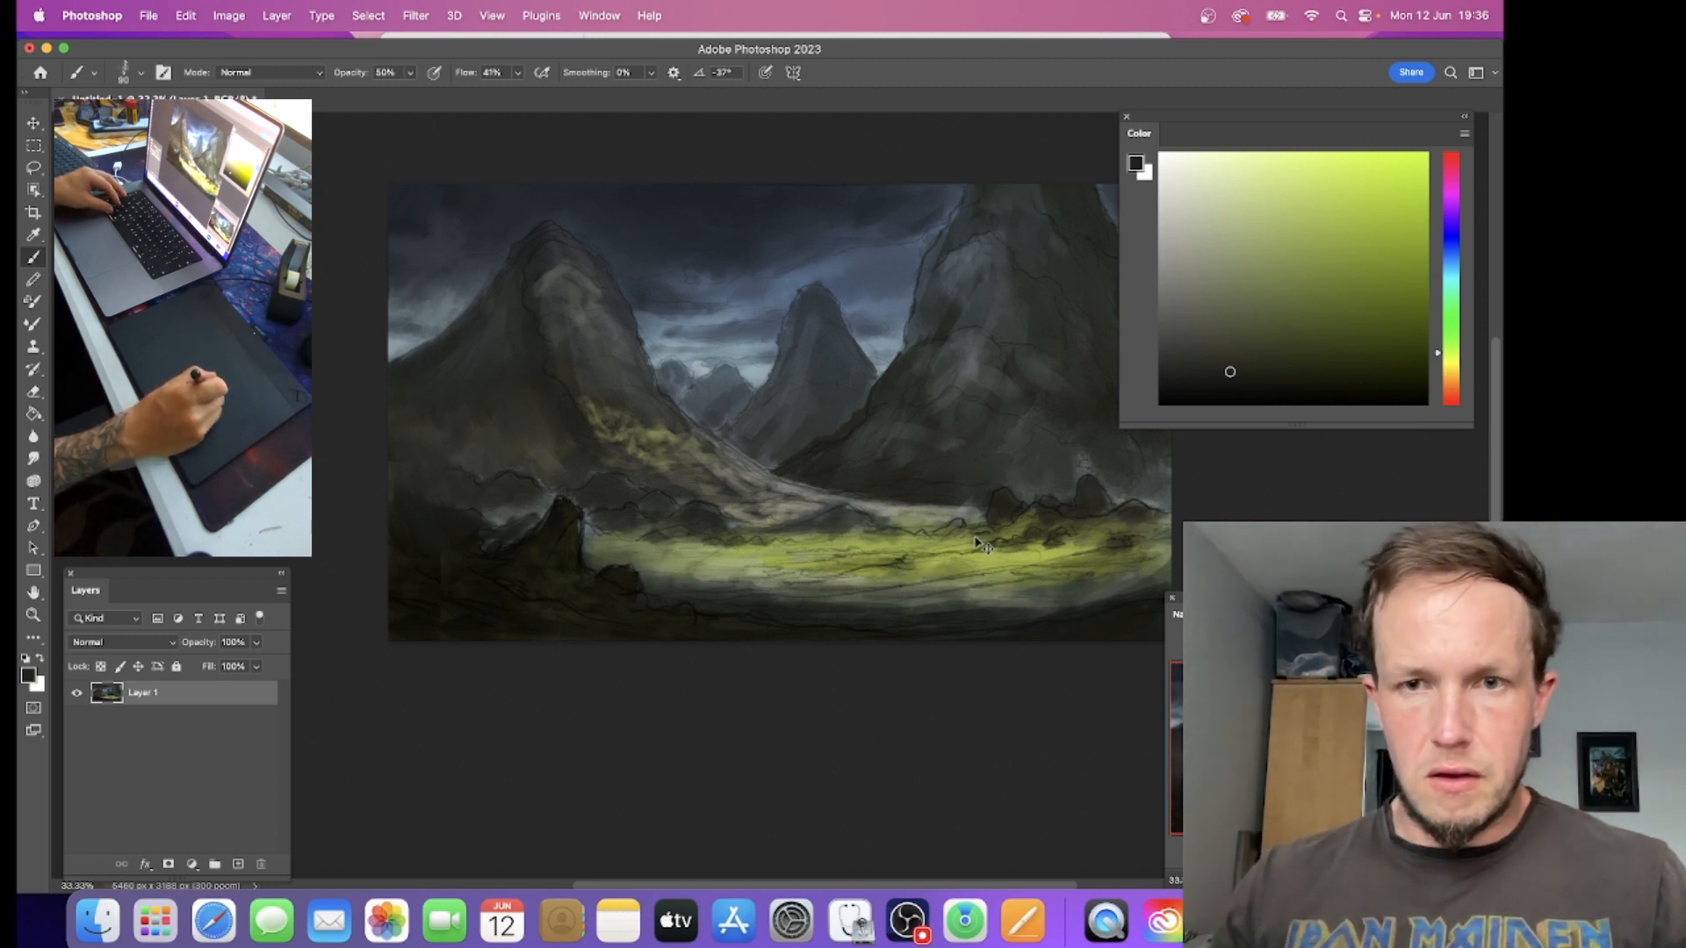
# Step: Pick a dark olive color from the meadow's edge and set the brush to size 60, 80% opacity and 82% flow
pyautogui.keyDown('alt'); pyautogui.click(1047, 525); pyautogui.keyUp('alt')
pyautogui.click(1281, 369)
pyautogui.press('[')
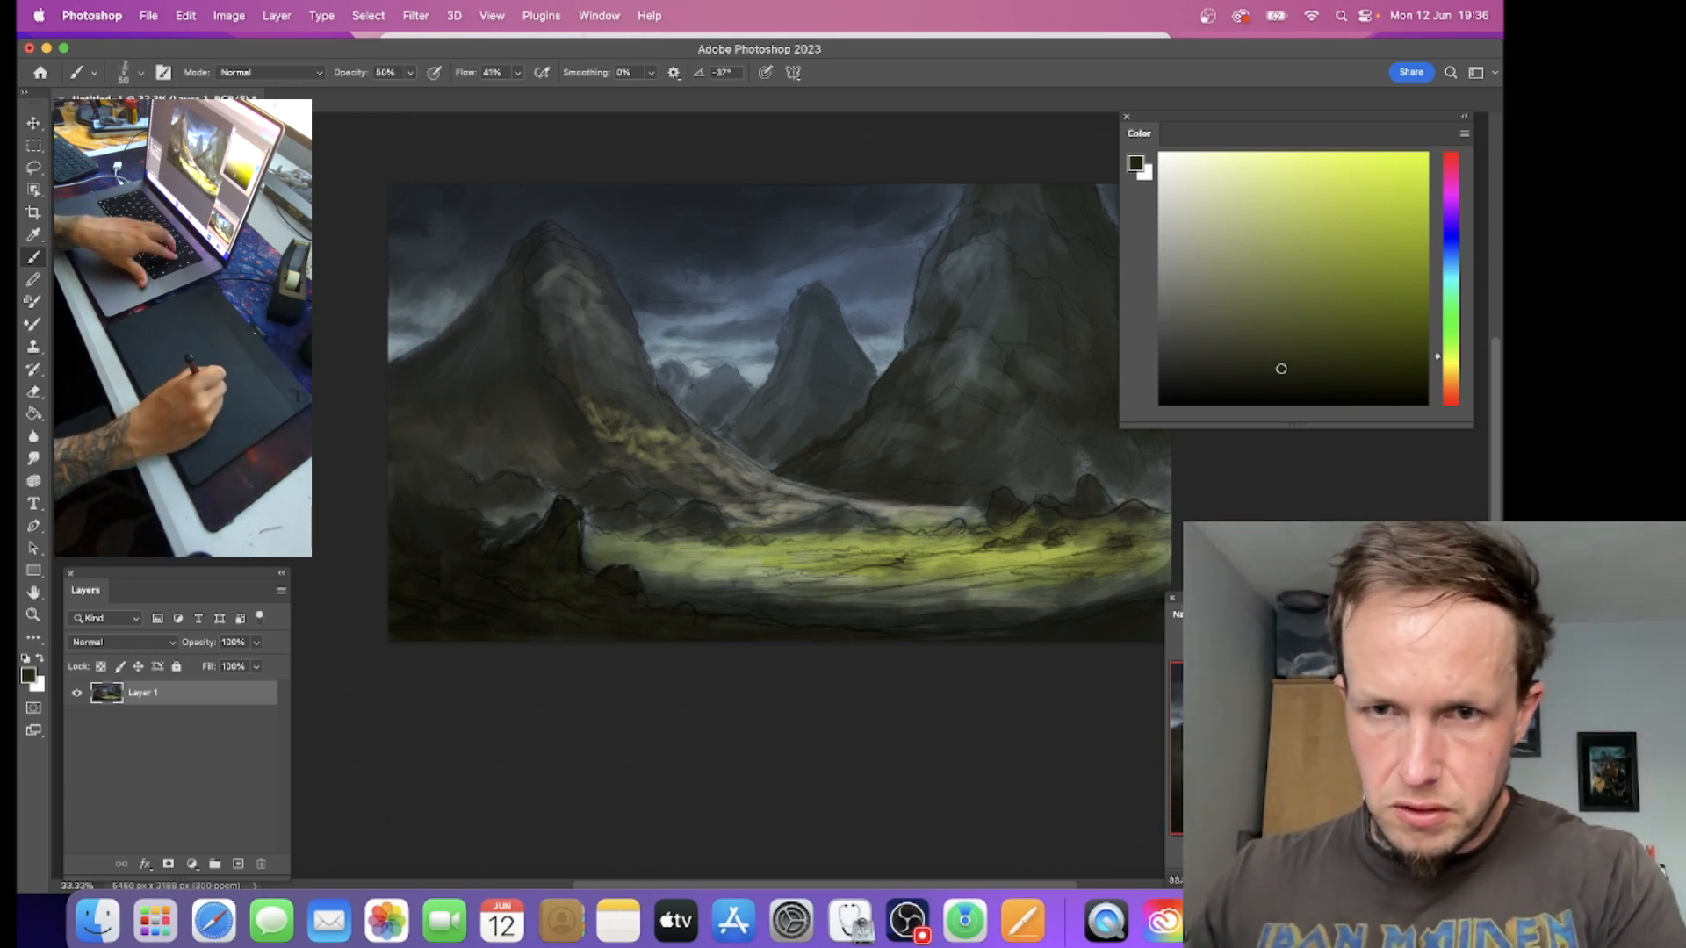
pyautogui.click(410, 72)
pyautogui.moveTo(412, 93); pyautogui.dragTo(549, 93)
pyautogui.click(517, 72)
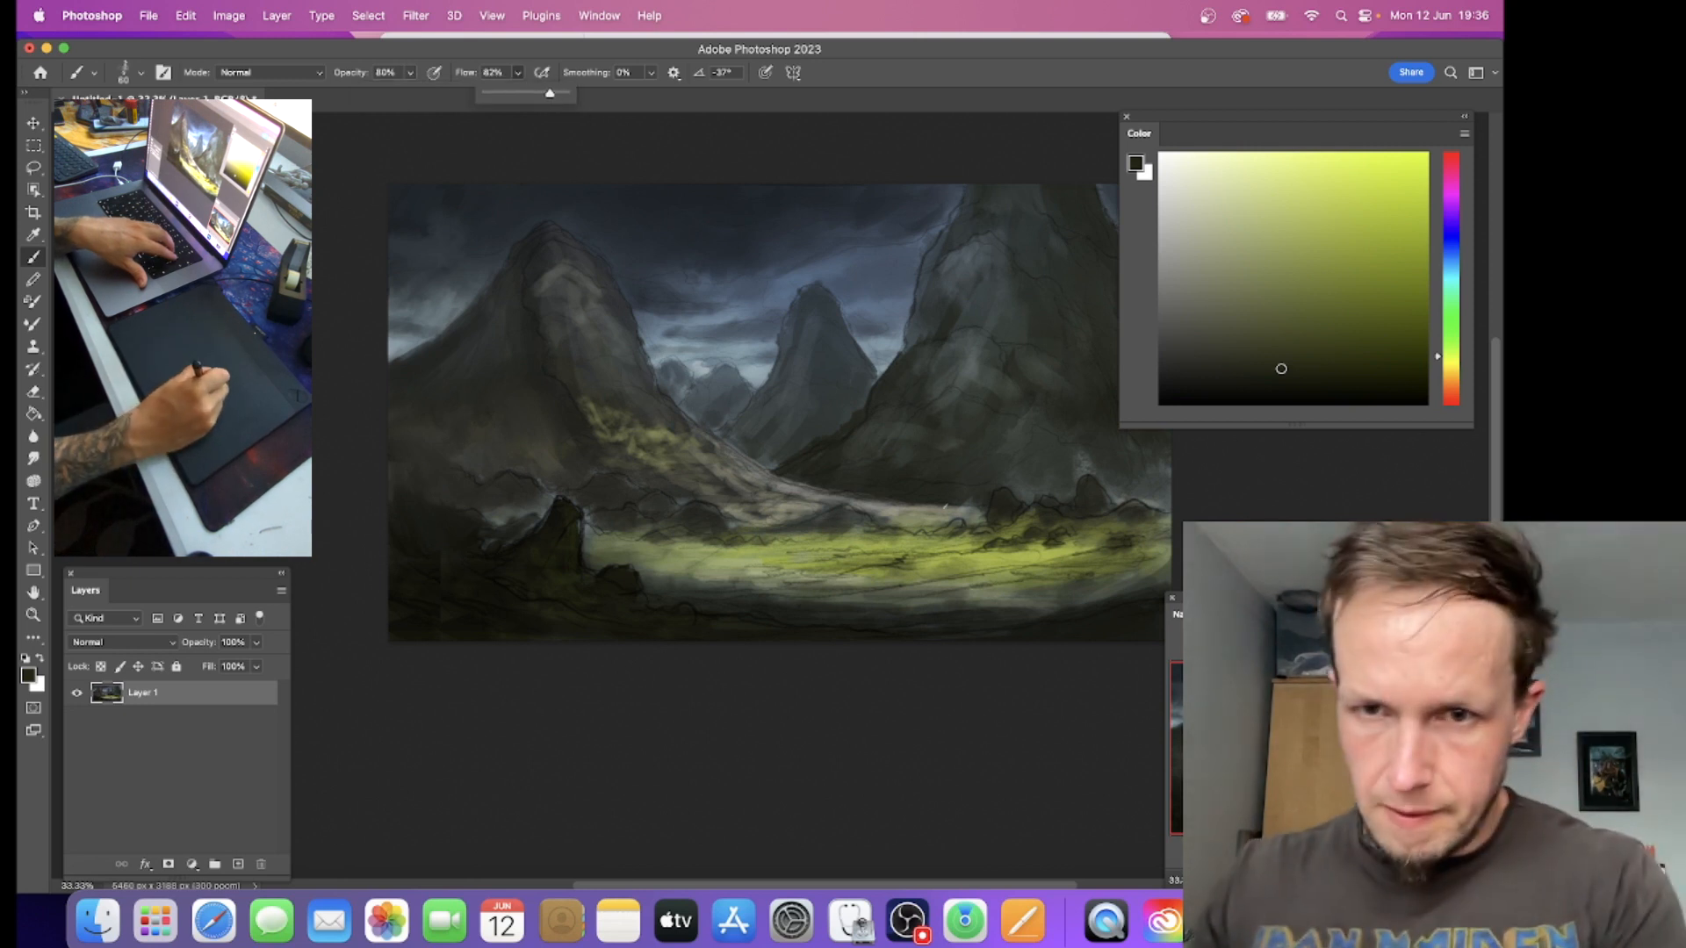
# Step: Paint dark olive patches across the sunlit meadow below the boulders, enlarging the brush to 100
pyautogui.click(946, 509)
pyautogui.press(']')
pyautogui.moveTo(955, 525); pyautogui.dragTo(876, 534)
pyautogui.press('[')
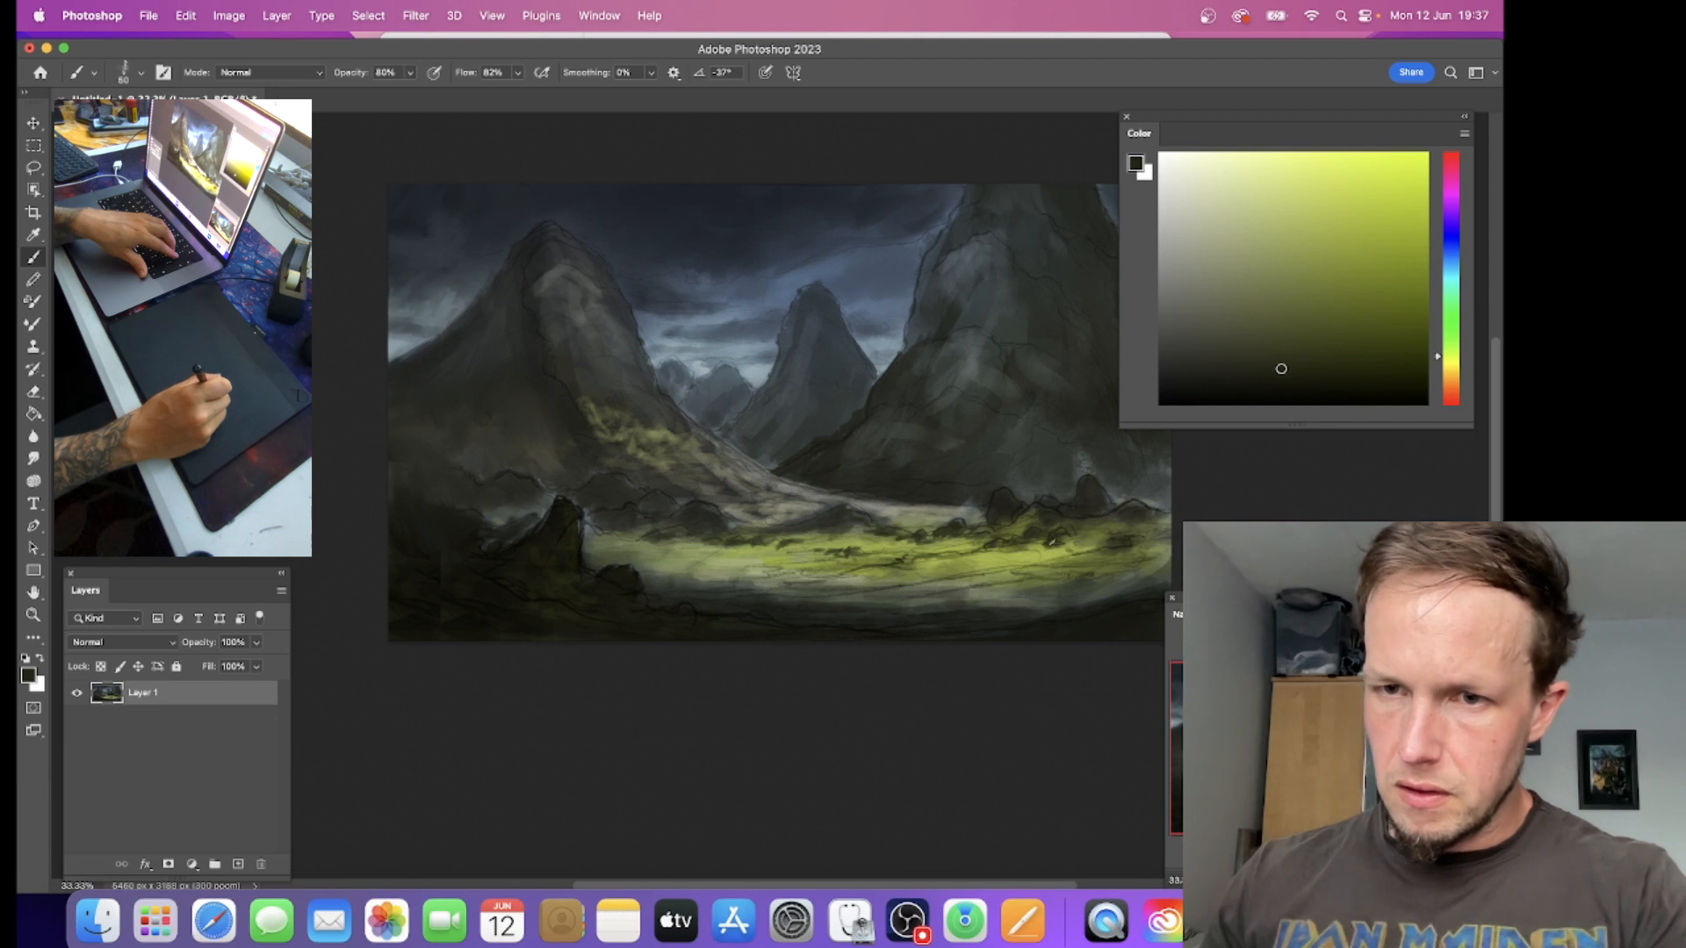
pyautogui.press(']')
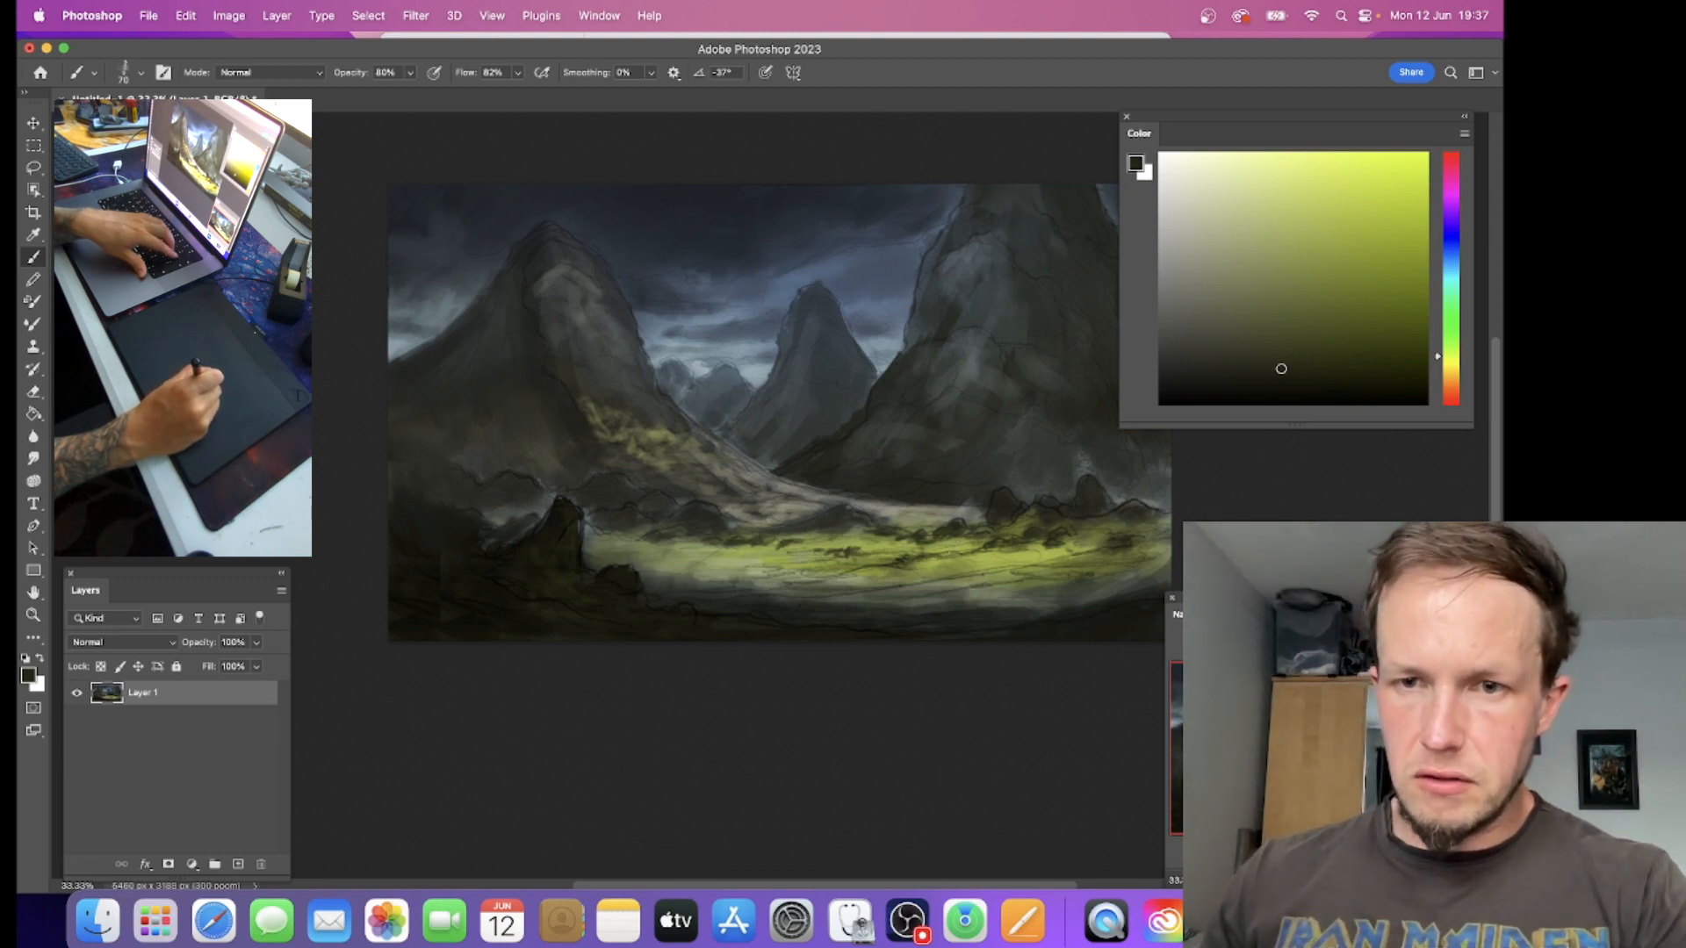
pyautogui.moveTo(1045, 574)
pyautogui.mouseDown()
pyautogui.moveTo(1089, 577)
pyautogui.moveTo(936, 590)
pyautogui.mouseUp()
pyautogui.press(']')
pyautogui.press(']')
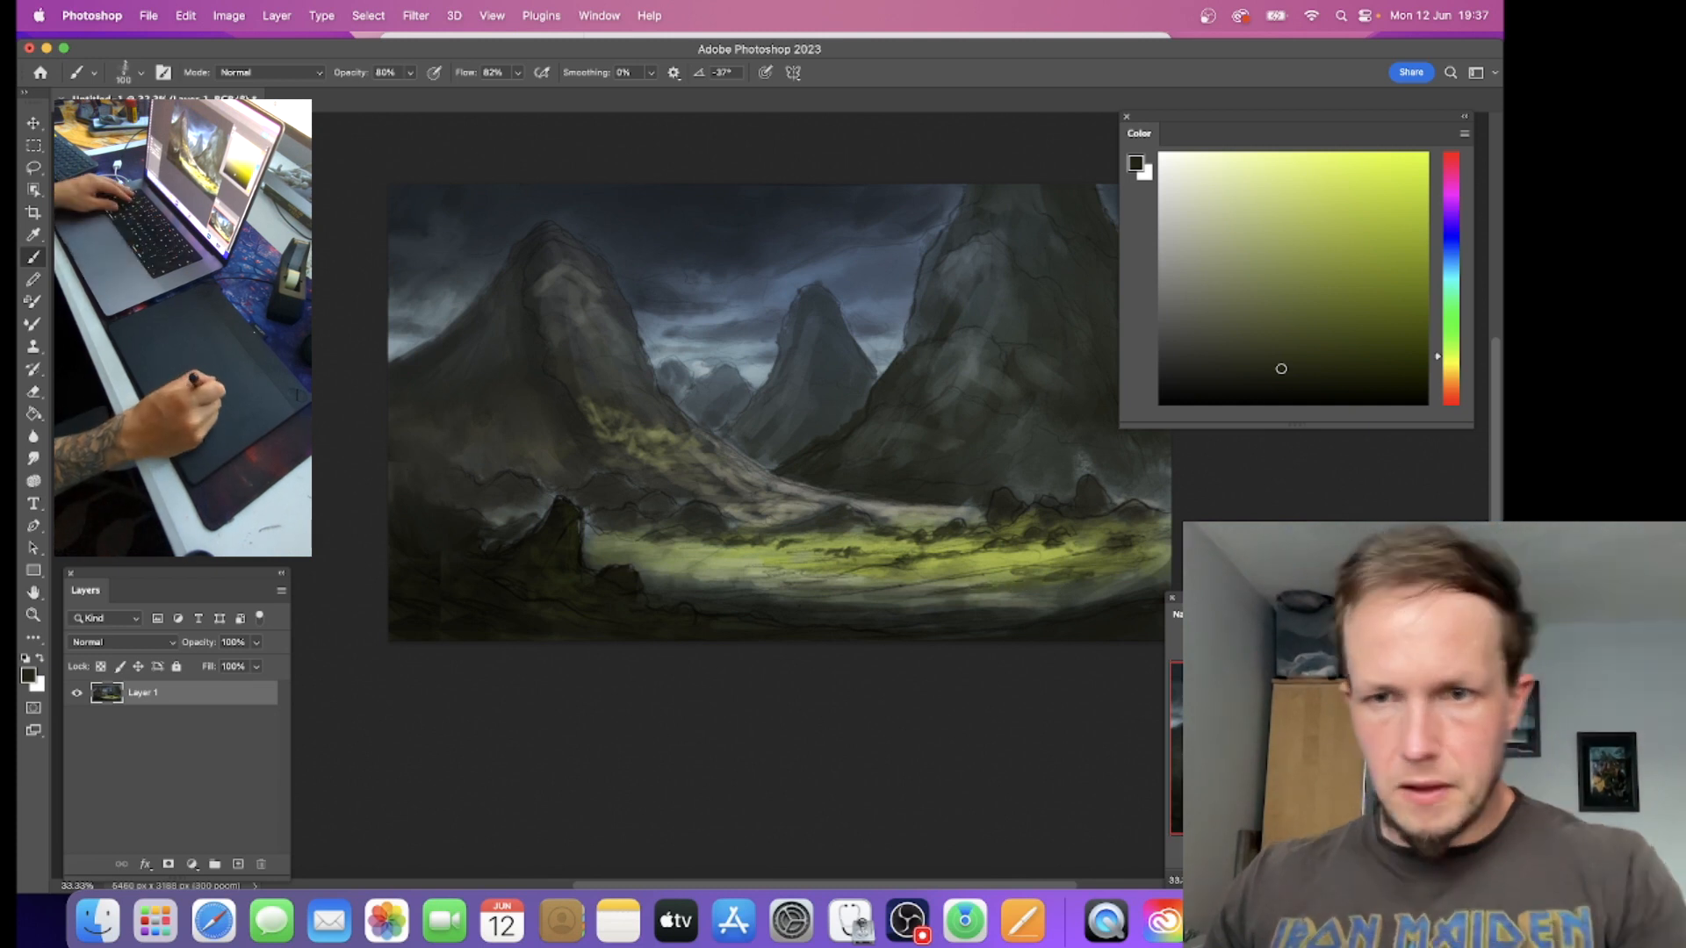
# Step: Sample the meadow's bright yellow-green and paint highlights along the meadow toward the left foreground rocks with a size 80 brush
pyautogui.keyDown('alt'); pyautogui.click(1017, 558); pyautogui.keyUp('alt')
pyautogui.click(1320, 201)
pyautogui.press('[')
pyautogui.press('[')
pyautogui.moveTo(962, 564); pyautogui.dragTo(771, 552)
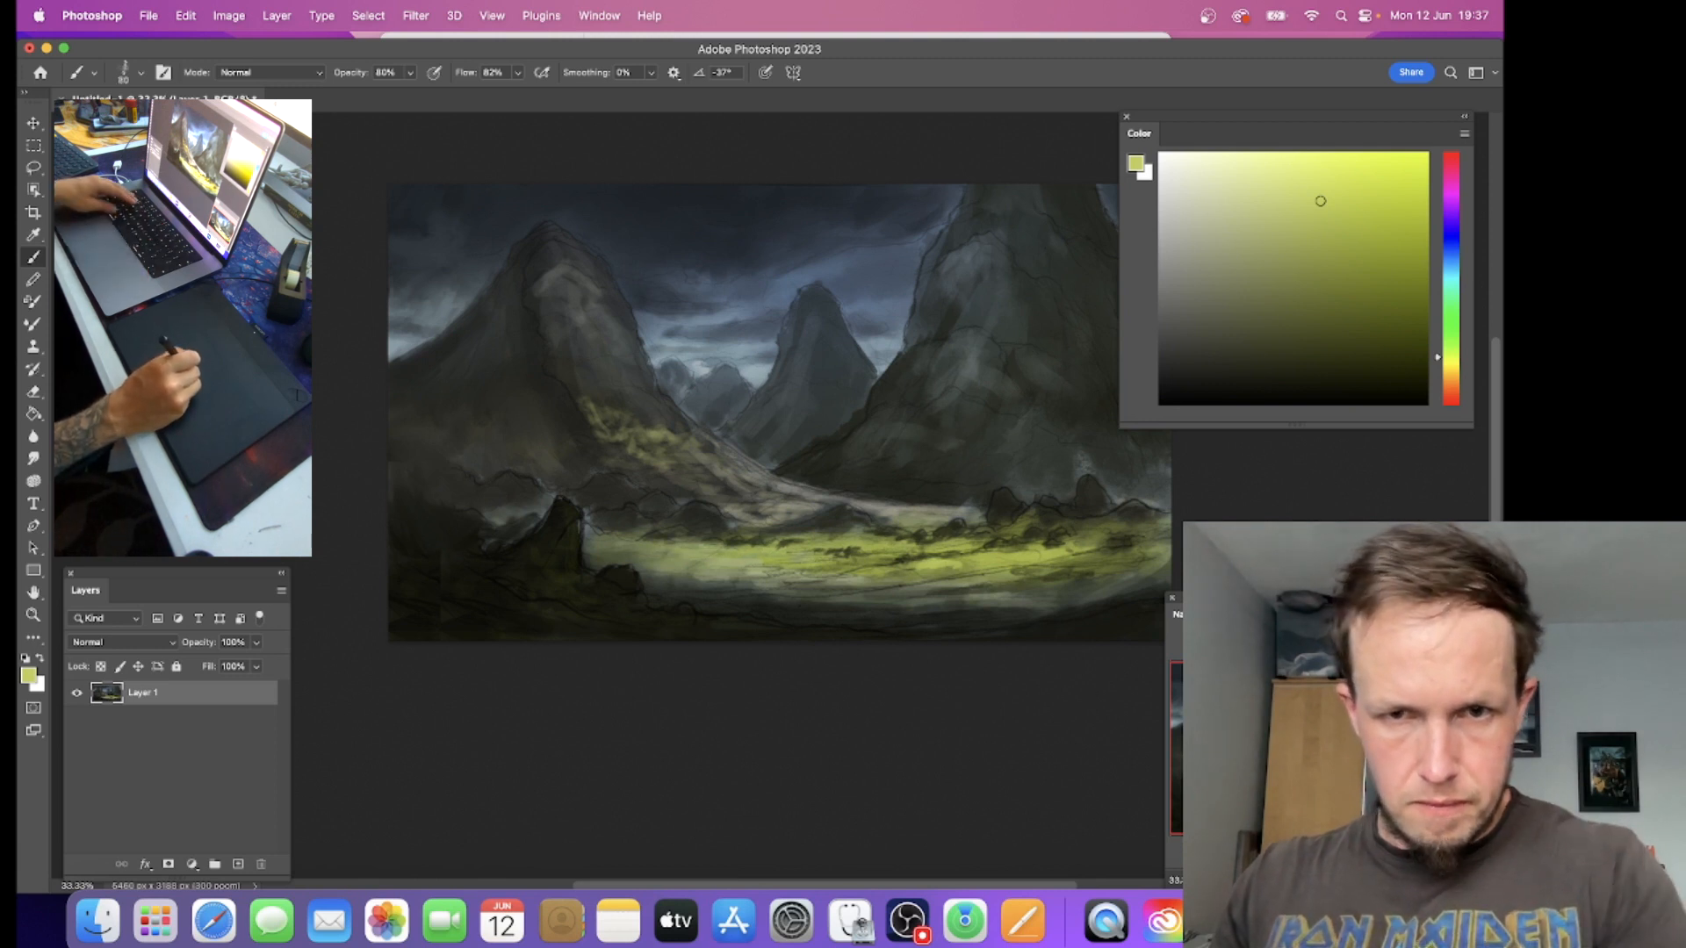
pyautogui.keyDown('alt'); pyautogui.click(760, 573); pyautogui.keyUp('alt')
pyautogui.moveTo(660, 562)
pyautogui.mouseDown()
pyautogui.moveTo(567, 527)
pyautogui.moveTo(595, 558)
pyautogui.moveTo(631, 555)
pyautogui.mouseUp()
# Step: Enlarge the brush to 150 and paint near-black shadow over the left foreground rock and the ground around it
pyautogui.press(']')
pyautogui.press(']')
pyautogui.press(']')
pyautogui.press('[')
pyautogui.keyDown('alt'); pyautogui.click(552, 536); pyautogui.keyUp('alt')
pyautogui.moveTo(561, 519); pyautogui.dragTo(547, 530)
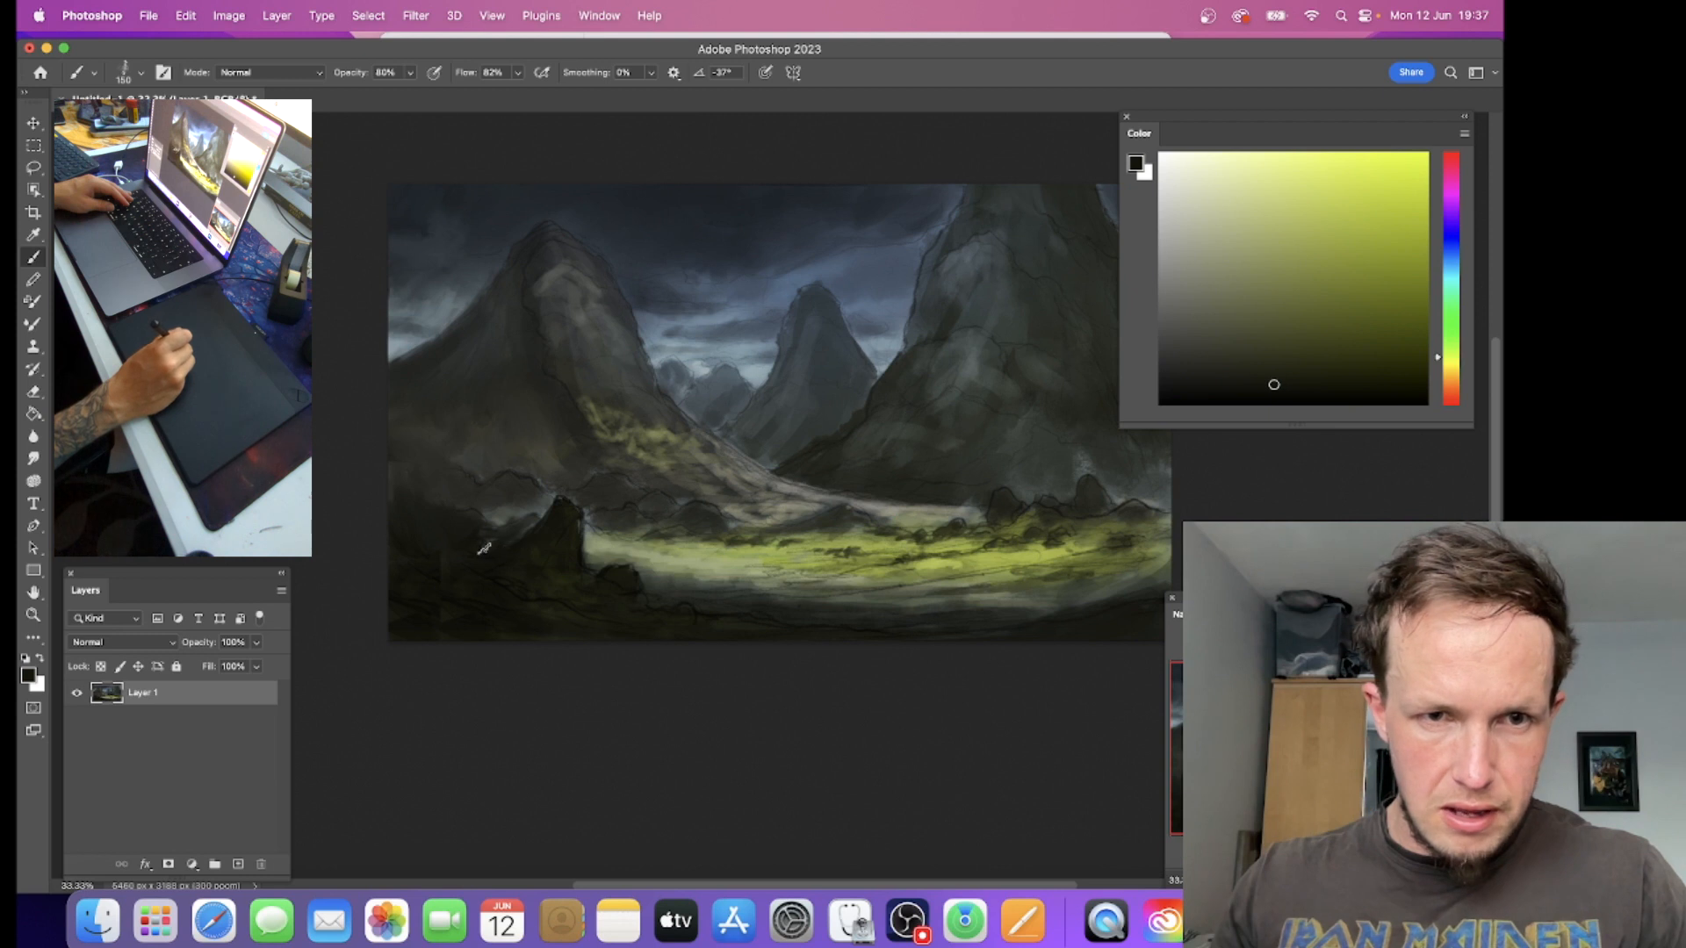
pyautogui.keyDown('alt'); pyautogui.click(439, 558); pyautogui.keyUp('alt')
pyautogui.keyDown('alt'); pyautogui.click(464, 629); pyautogui.keyUp('alt')
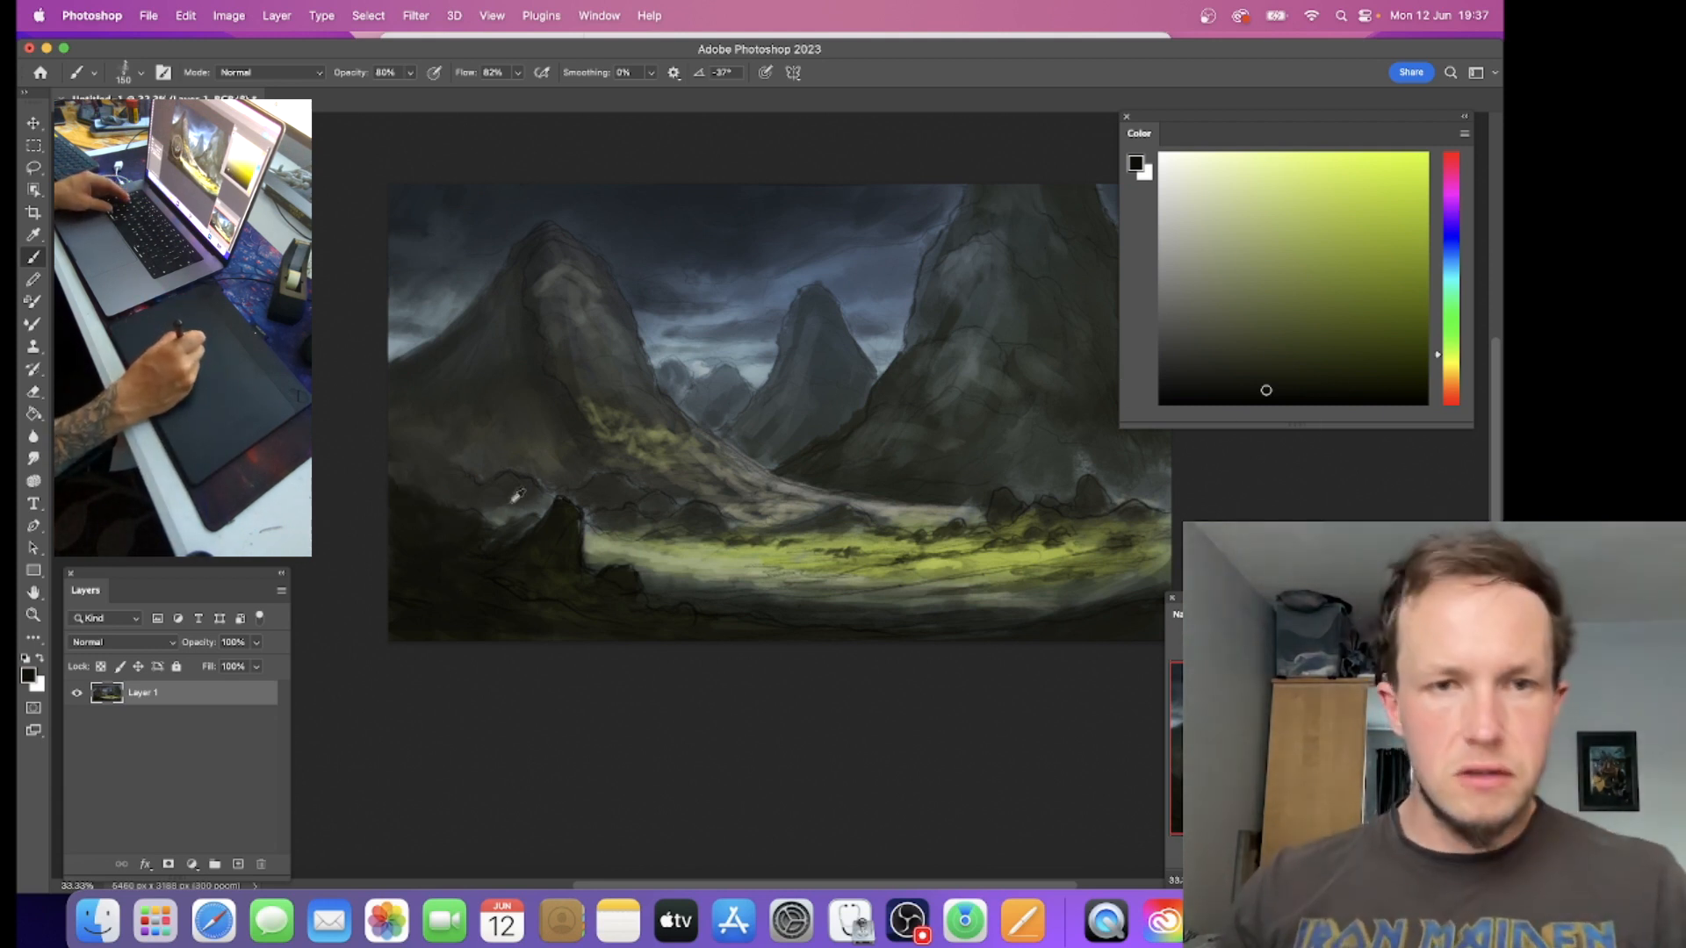
# Step: Sample dark tones around the ground behind the left foreground rock and paint them into the mountain's base
pyautogui.keyDown('alt'); pyautogui.click(516, 488); pyautogui.keyUp('alt')
pyautogui.keyDown('alt'); pyautogui.click(464, 477); pyautogui.keyUp('alt')
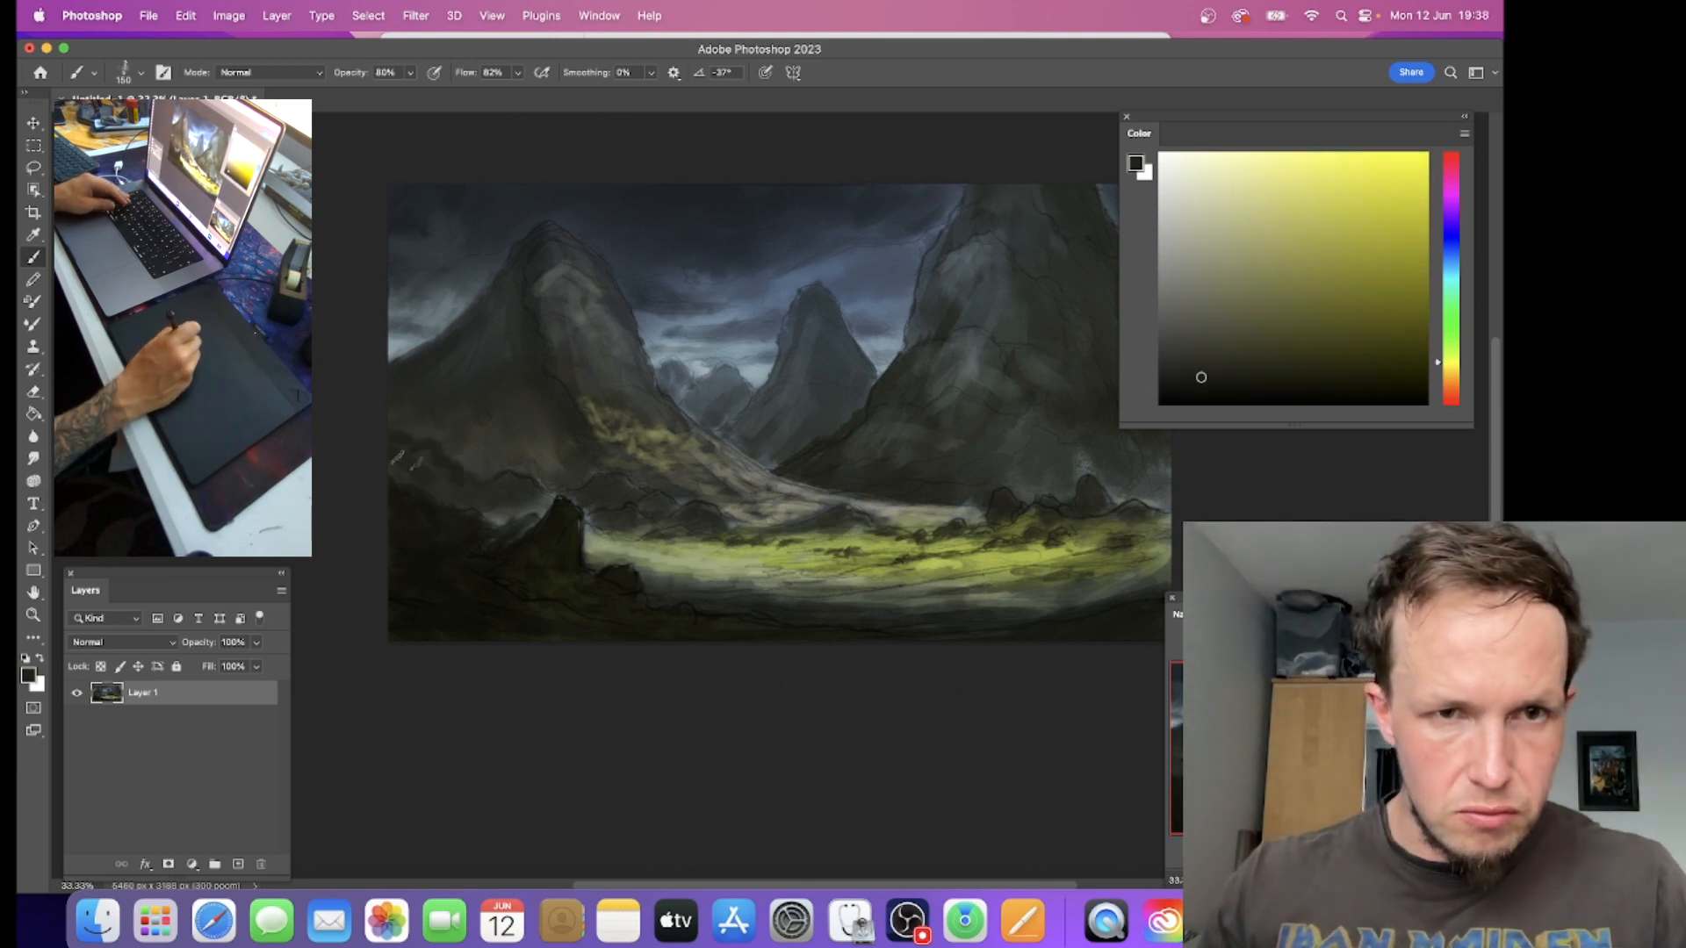
pyautogui.keyDown('alt'); pyautogui.click(456, 473); pyautogui.keyUp('alt')
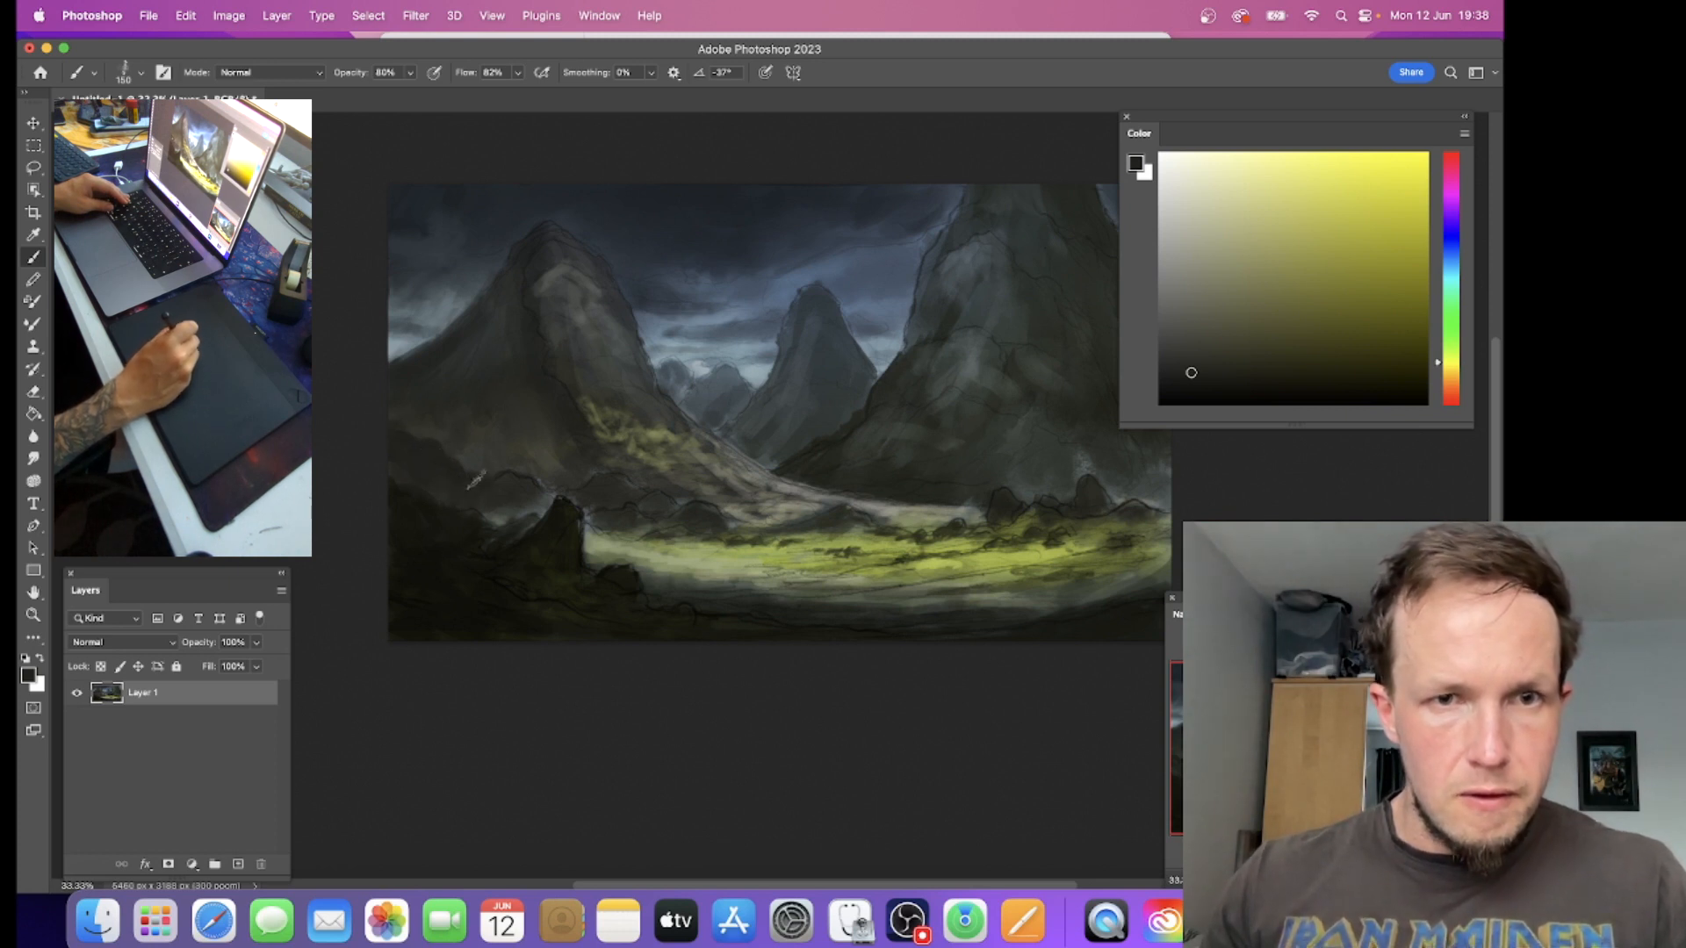
pyautogui.keyDown('alt'); pyautogui.click(474, 453); pyautogui.keyUp('alt')
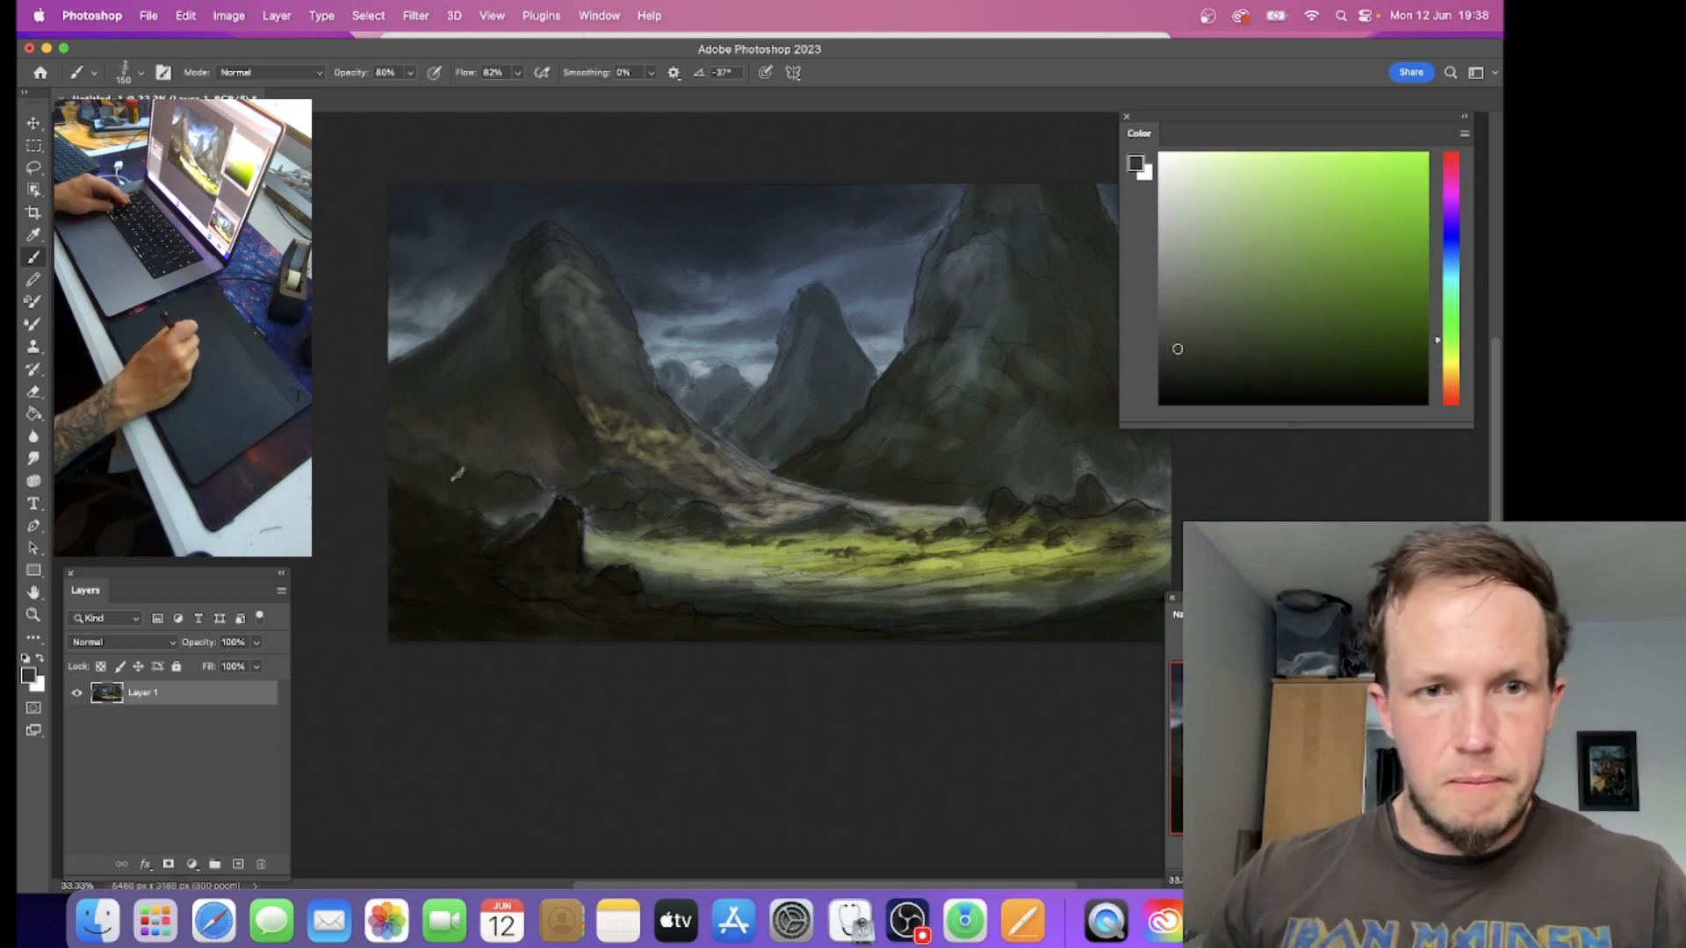
# Step: Circle the left foreground rock, the right boulders and the distant peaks in light green, and undo the marks
pyautogui.click(1314, 169)
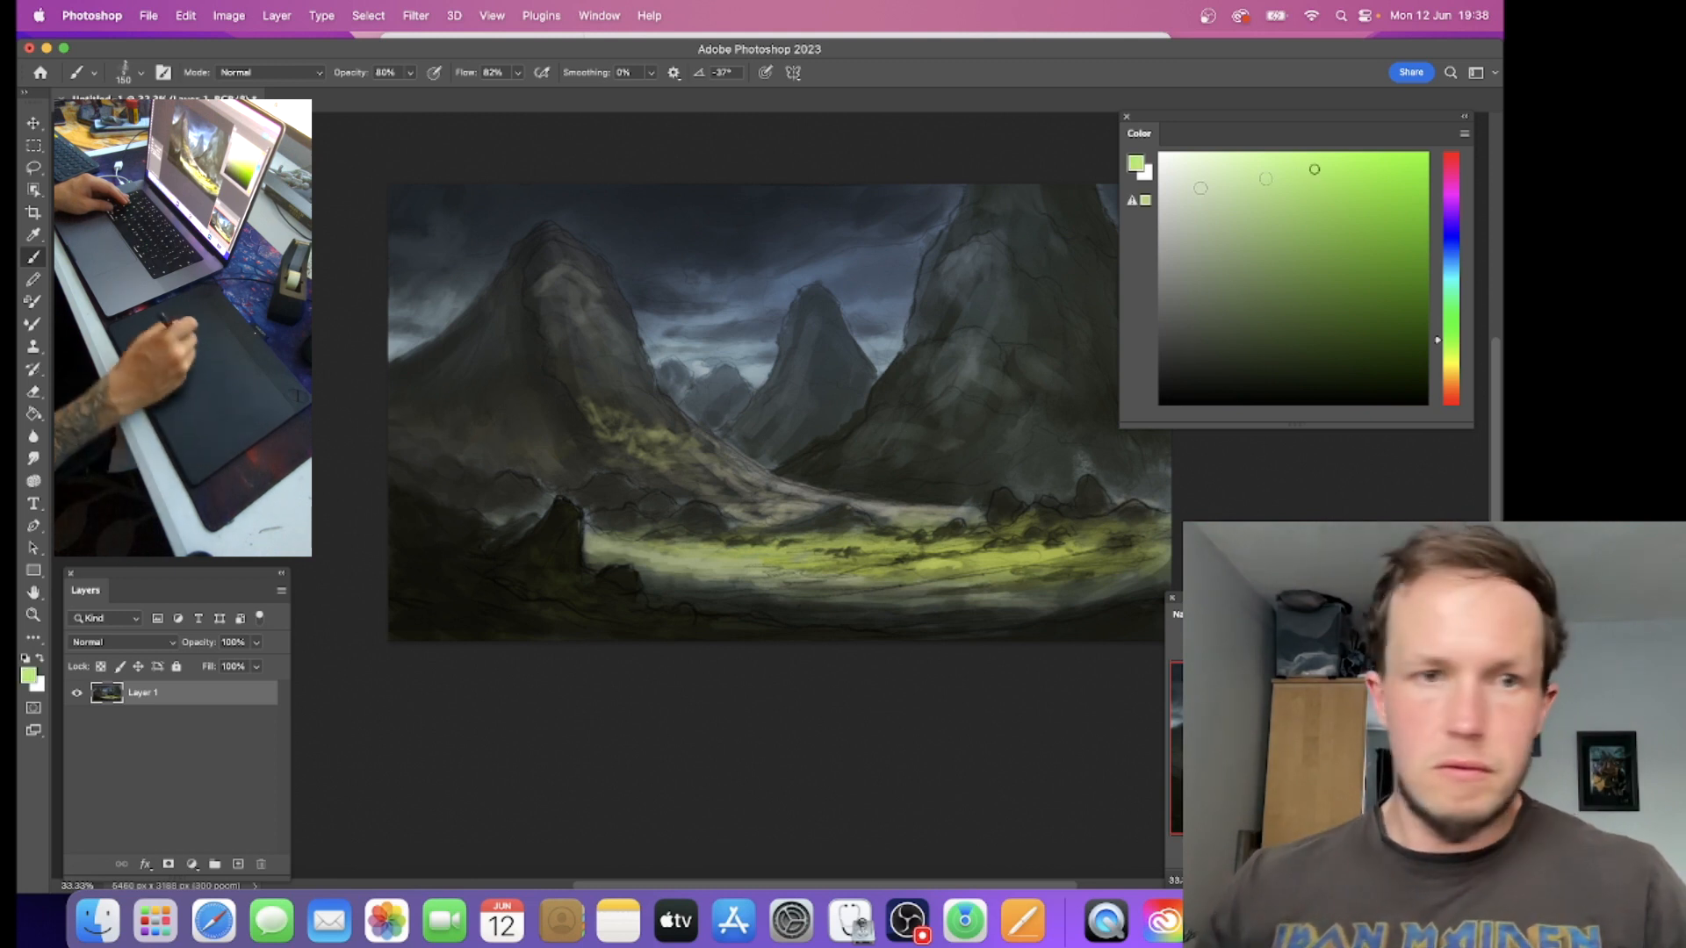
pyautogui.moveTo(728, 446)
pyautogui.mouseDown()
pyautogui.moveTo(491, 590)
pyautogui.moveTo(524, 436)
pyautogui.mouseUp()
pyautogui.moveTo(1054, 450)
pyautogui.mouseDown()
pyautogui.moveTo(1053, 573)
pyautogui.moveTo(988, 438)
pyautogui.mouseUp()
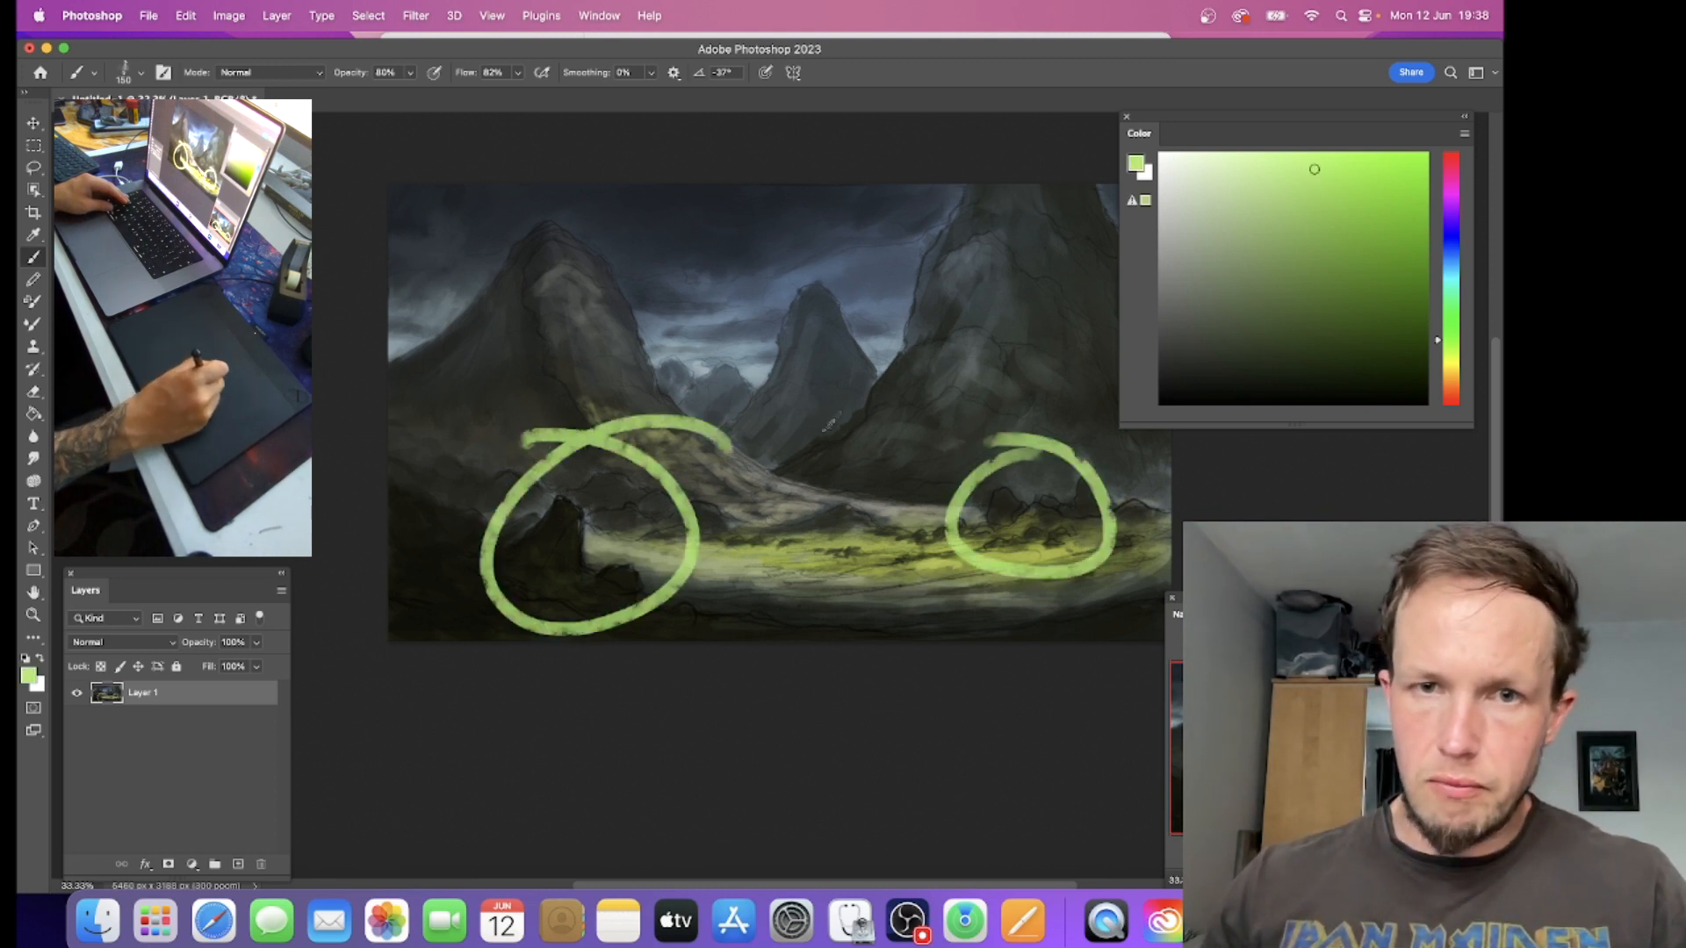
pyautogui.moveTo(654, 303)
pyautogui.mouseDown()
pyautogui.moveTo(615, 331)
pyautogui.moveTo(715, 332)
pyautogui.moveTo(701, 351)
pyautogui.mouseUp()
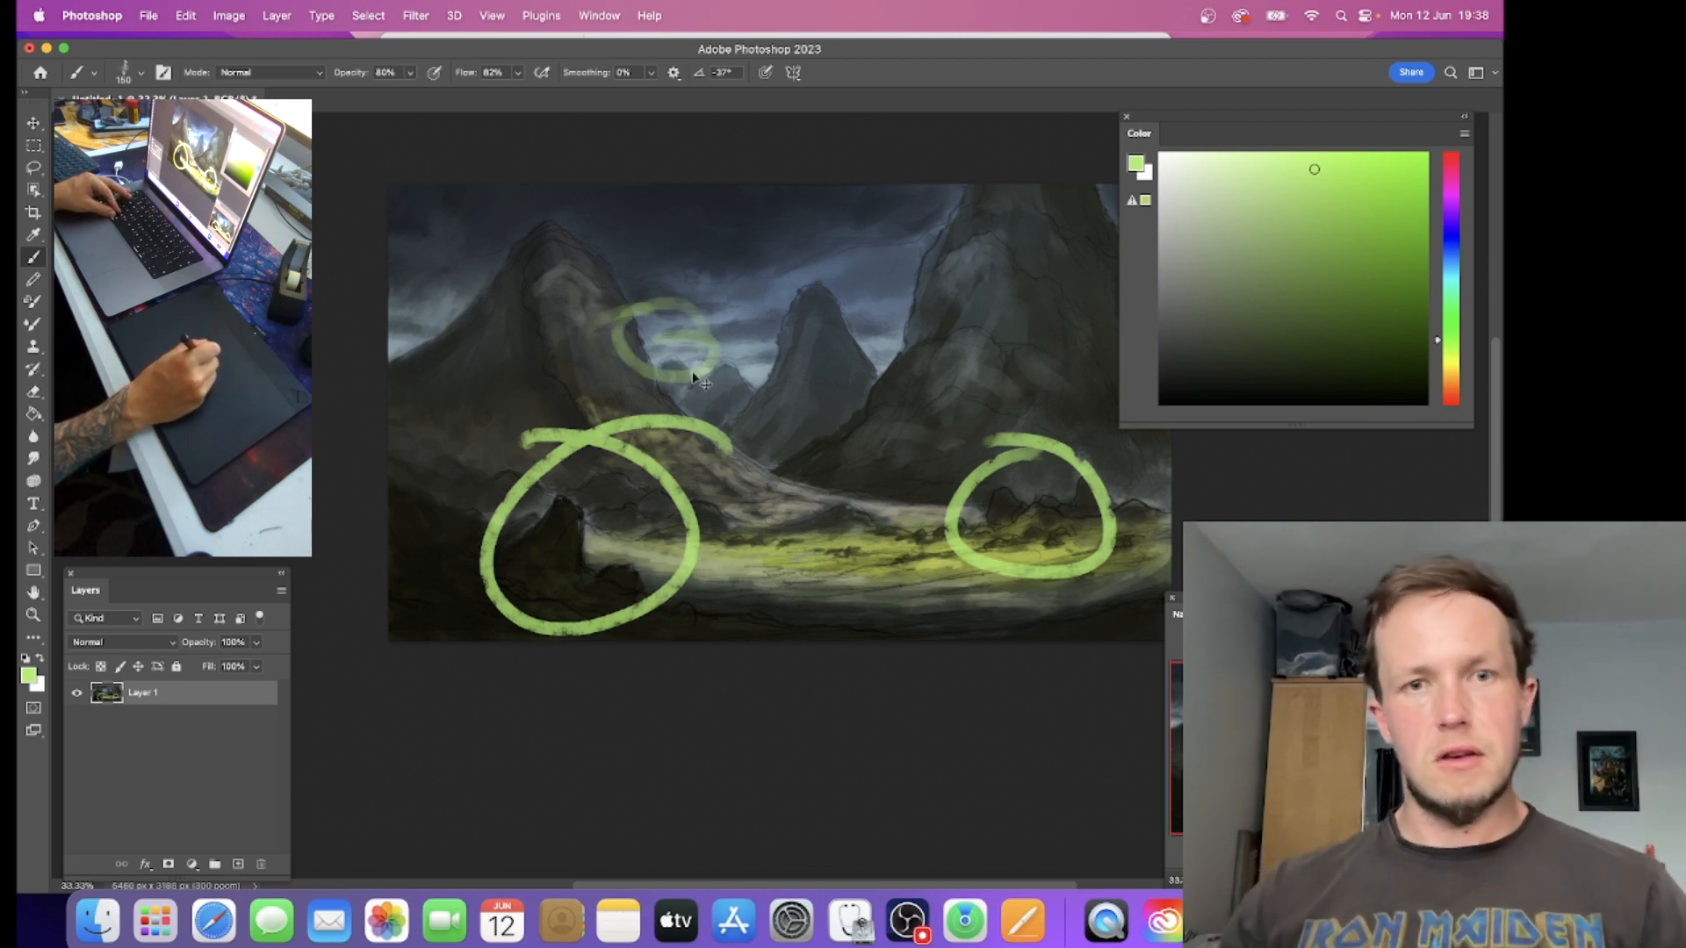
pyautogui.press('super+z')
pyautogui.press('super+z')
pyautogui.press('super+z')
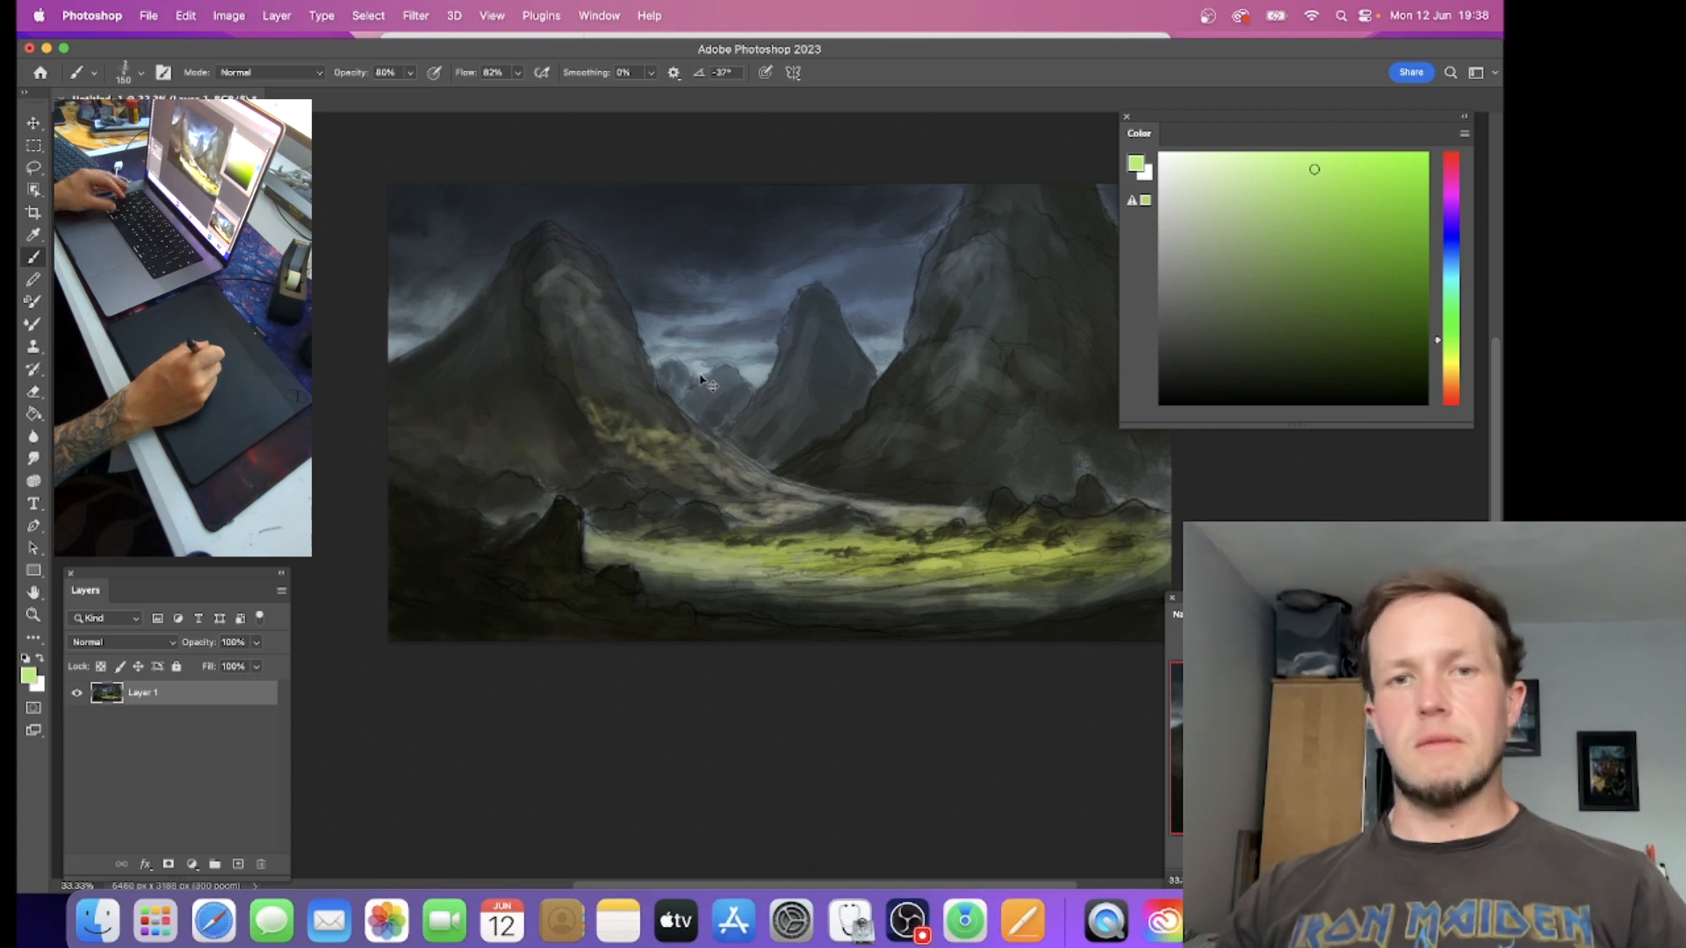
# Step: Darken the left mountain's outer ridge, sample light grey from its peak, and paint rocky highlights on its lit face with a smaller brush
pyautogui.keyDown('alt'); pyautogui.click(453, 342); pyautogui.keyUp('alt')
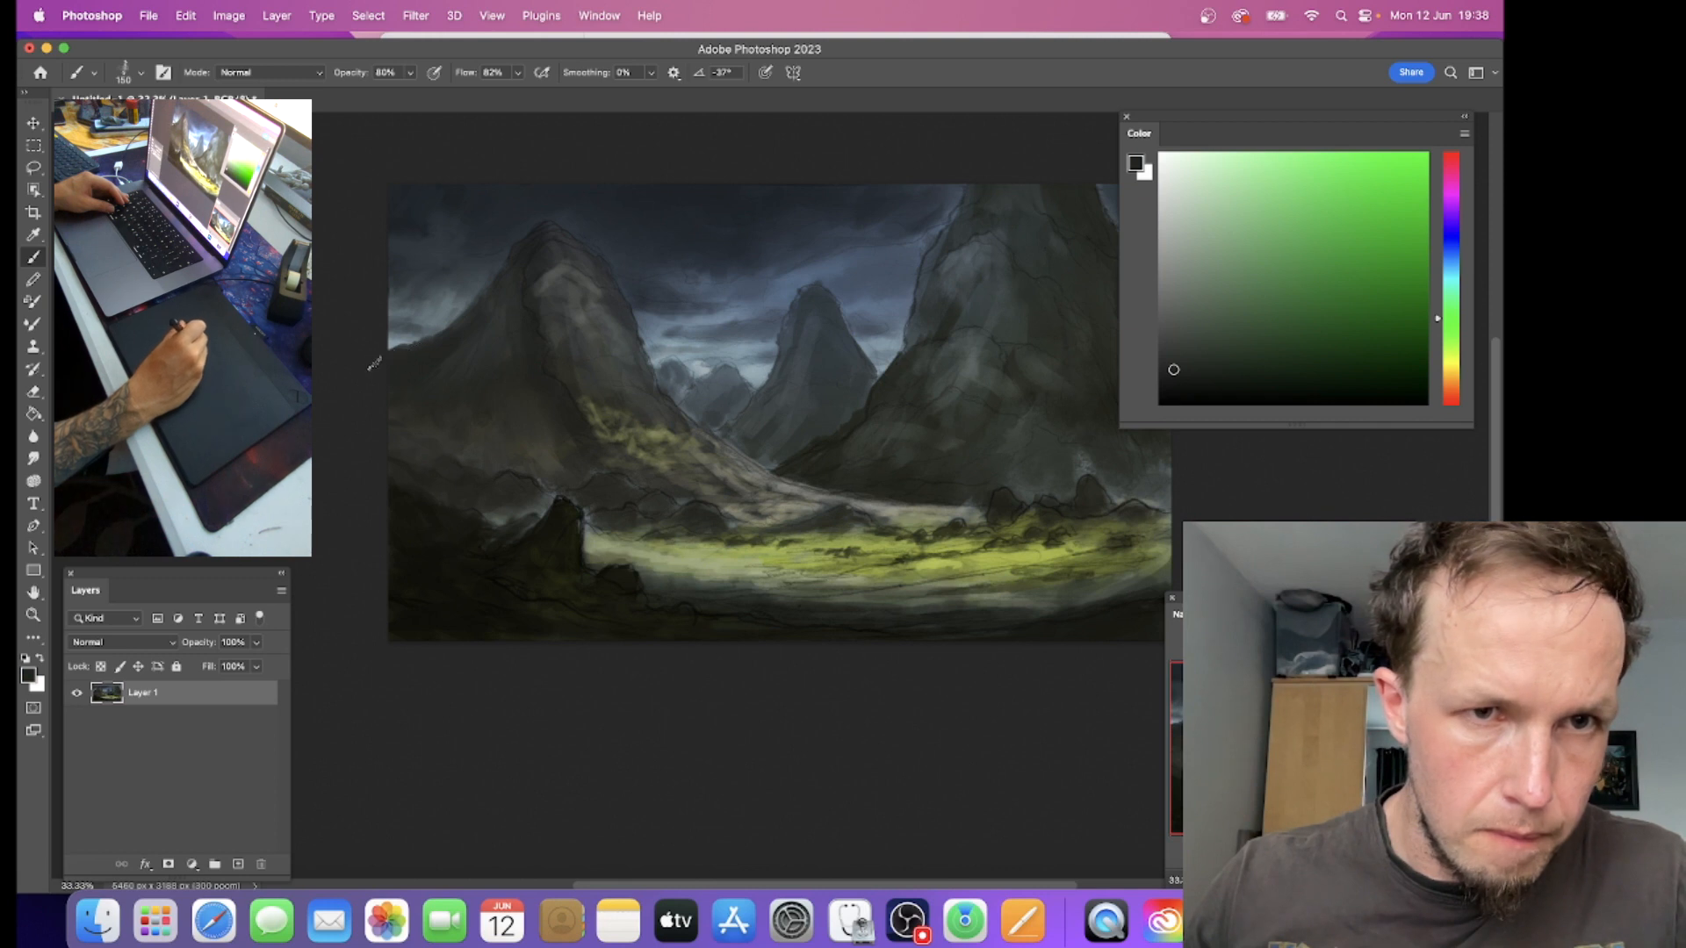
pyautogui.keyDown('alt'); pyautogui.click(545, 286); pyautogui.keyUp('alt')
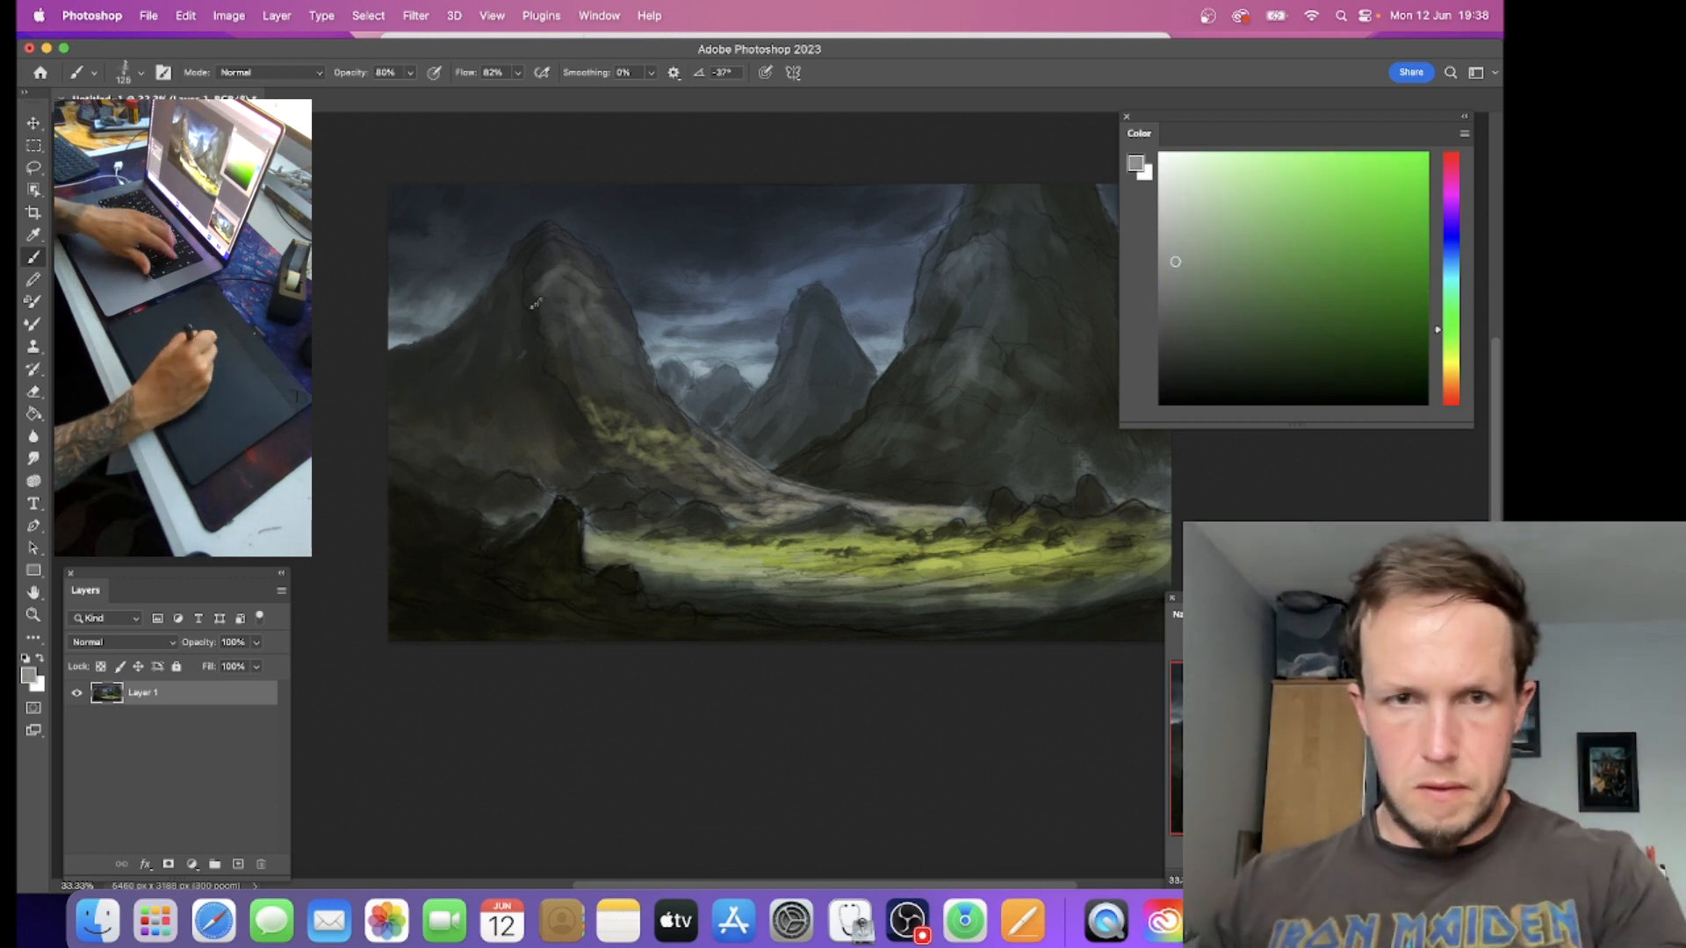
pyautogui.press('[')
pyautogui.press('[')
pyautogui.press('[')
pyautogui.press('[')
pyautogui.press('[')
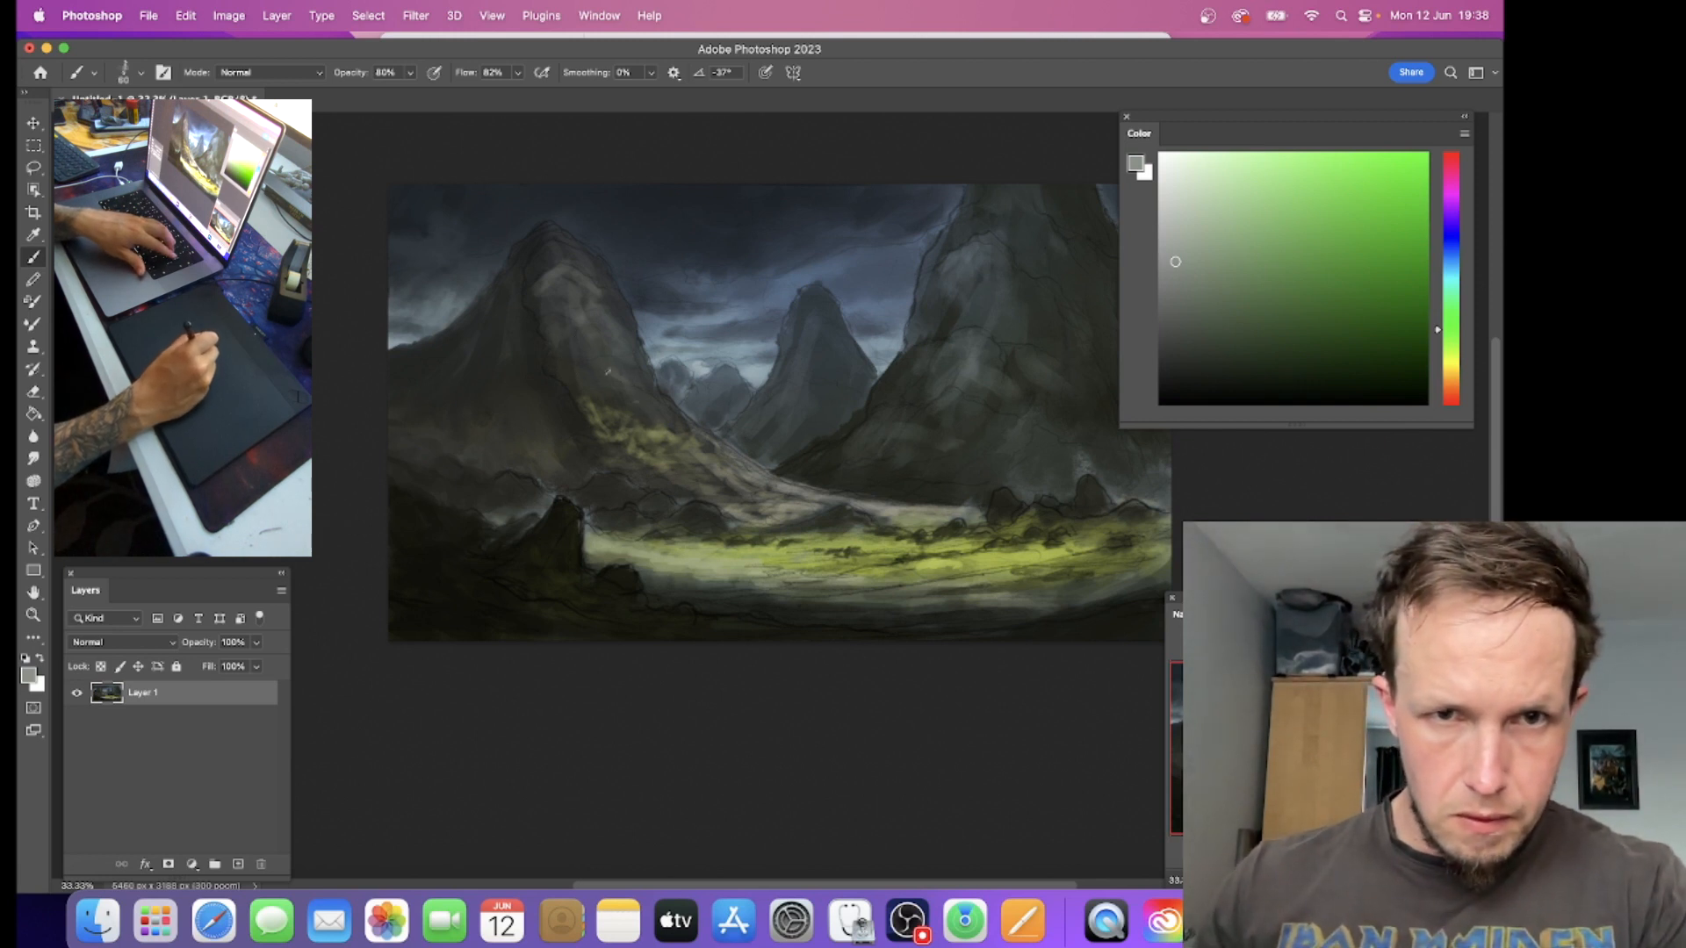
pyautogui.moveTo(609, 365); pyautogui.dragTo(627, 369)
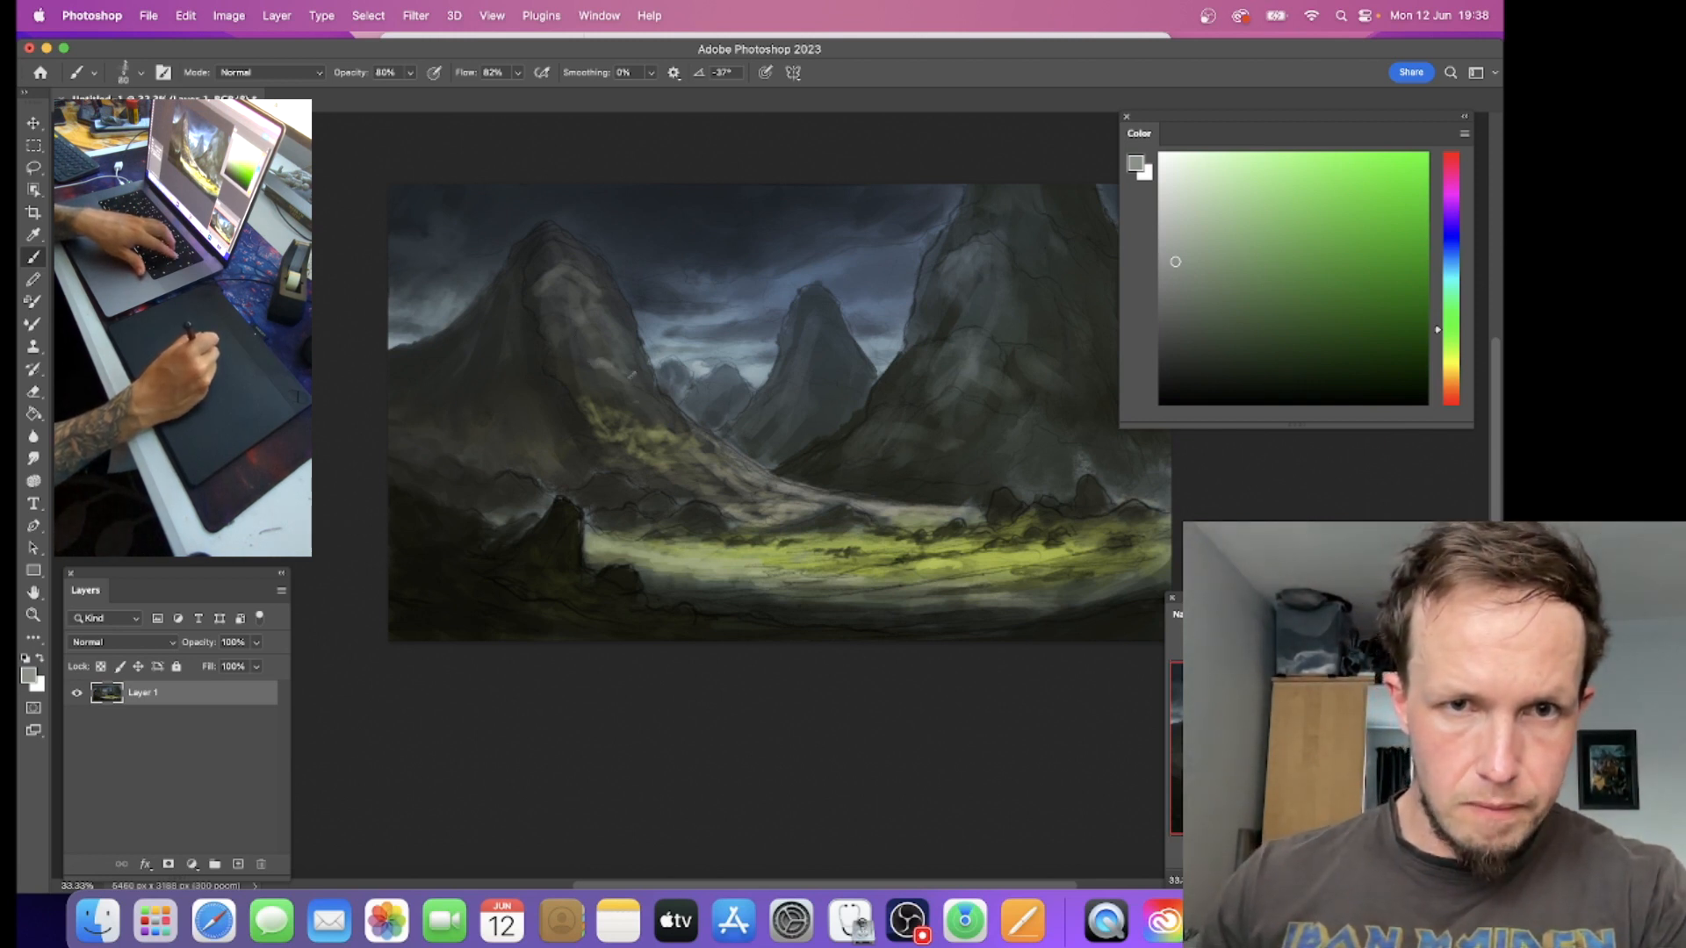
pyautogui.press('[')
pyautogui.moveTo(551, 314)
pyautogui.mouseDown()
pyautogui.moveTo(597, 332)
pyautogui.moveTo(573, 299)
pyautogui.moveTo(537, 288)
pyautogui.moveTo(529, 303)
pyautogui.mouseUp()
# Step: Enlarge the brush and paint light grey highlights around the left mountain's summit
pyautogui.press(']')
pyautogui.press(']')
pyautogui.press(']')
pyautogui.press(']')
pyautogui.moveTo(544, 263); pyautogui.dragTo(560, 249)
pyautogui.press('[')
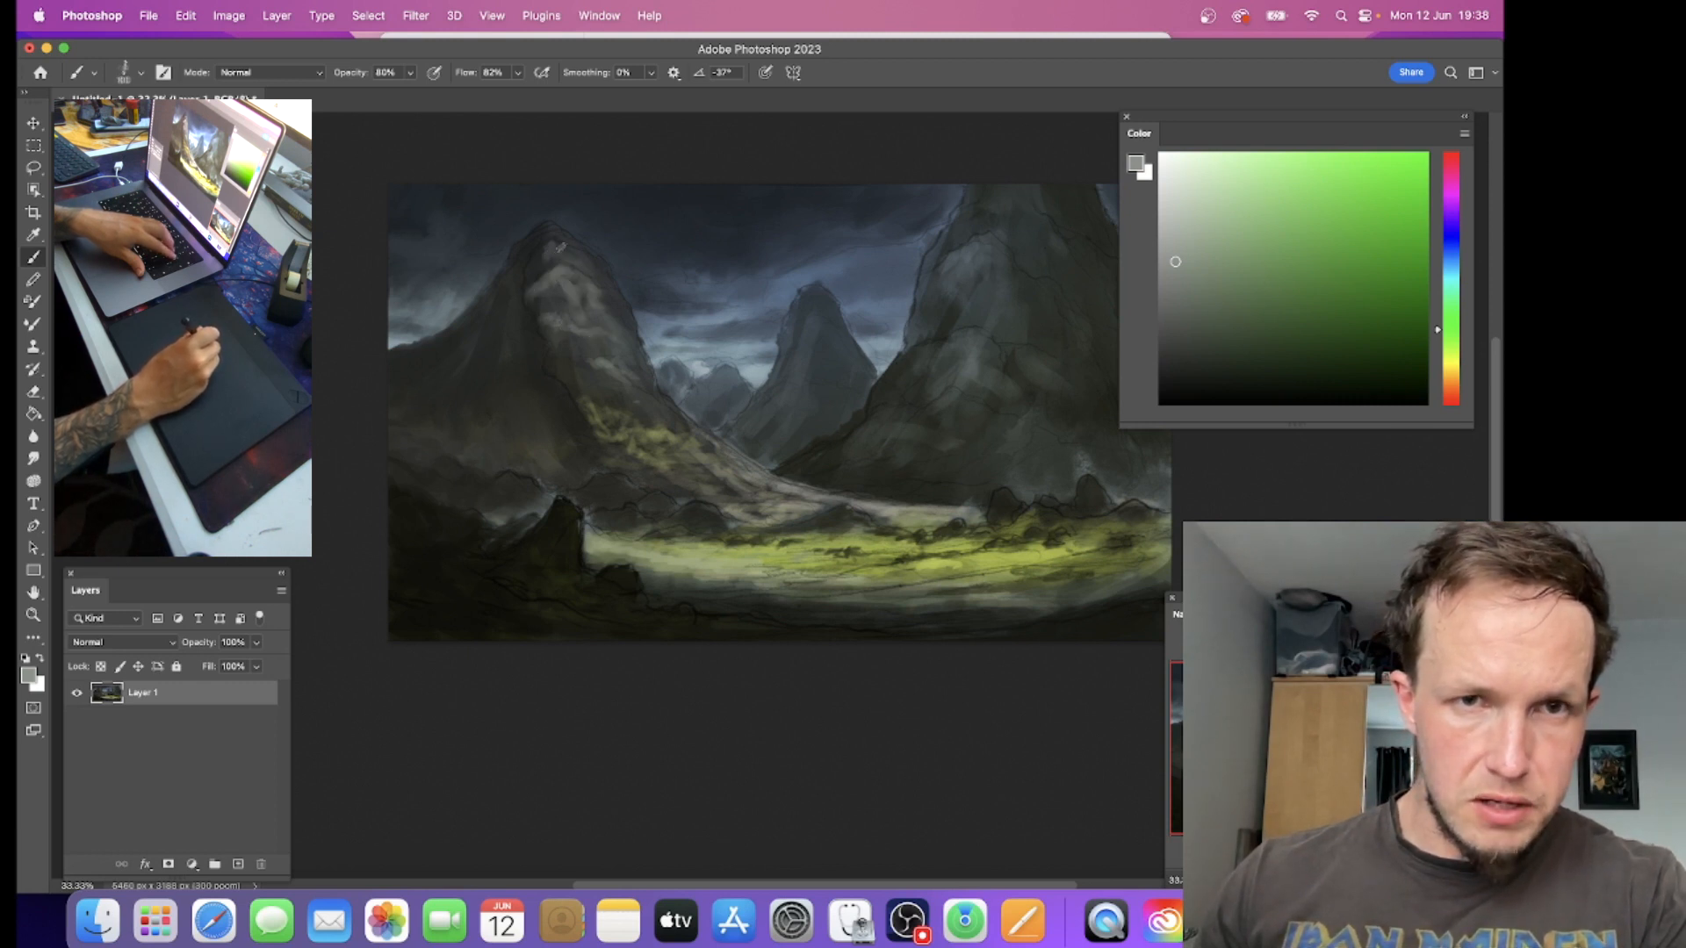
# Step: Reduce the brush to 70, shift the grey toward yellow-green, and paint texture on the left mountain's upper lit face
pyautogui.press('[')
pyautogui.press('[')
pyautogui.press('[')
pyautogui.click(1183, 271)
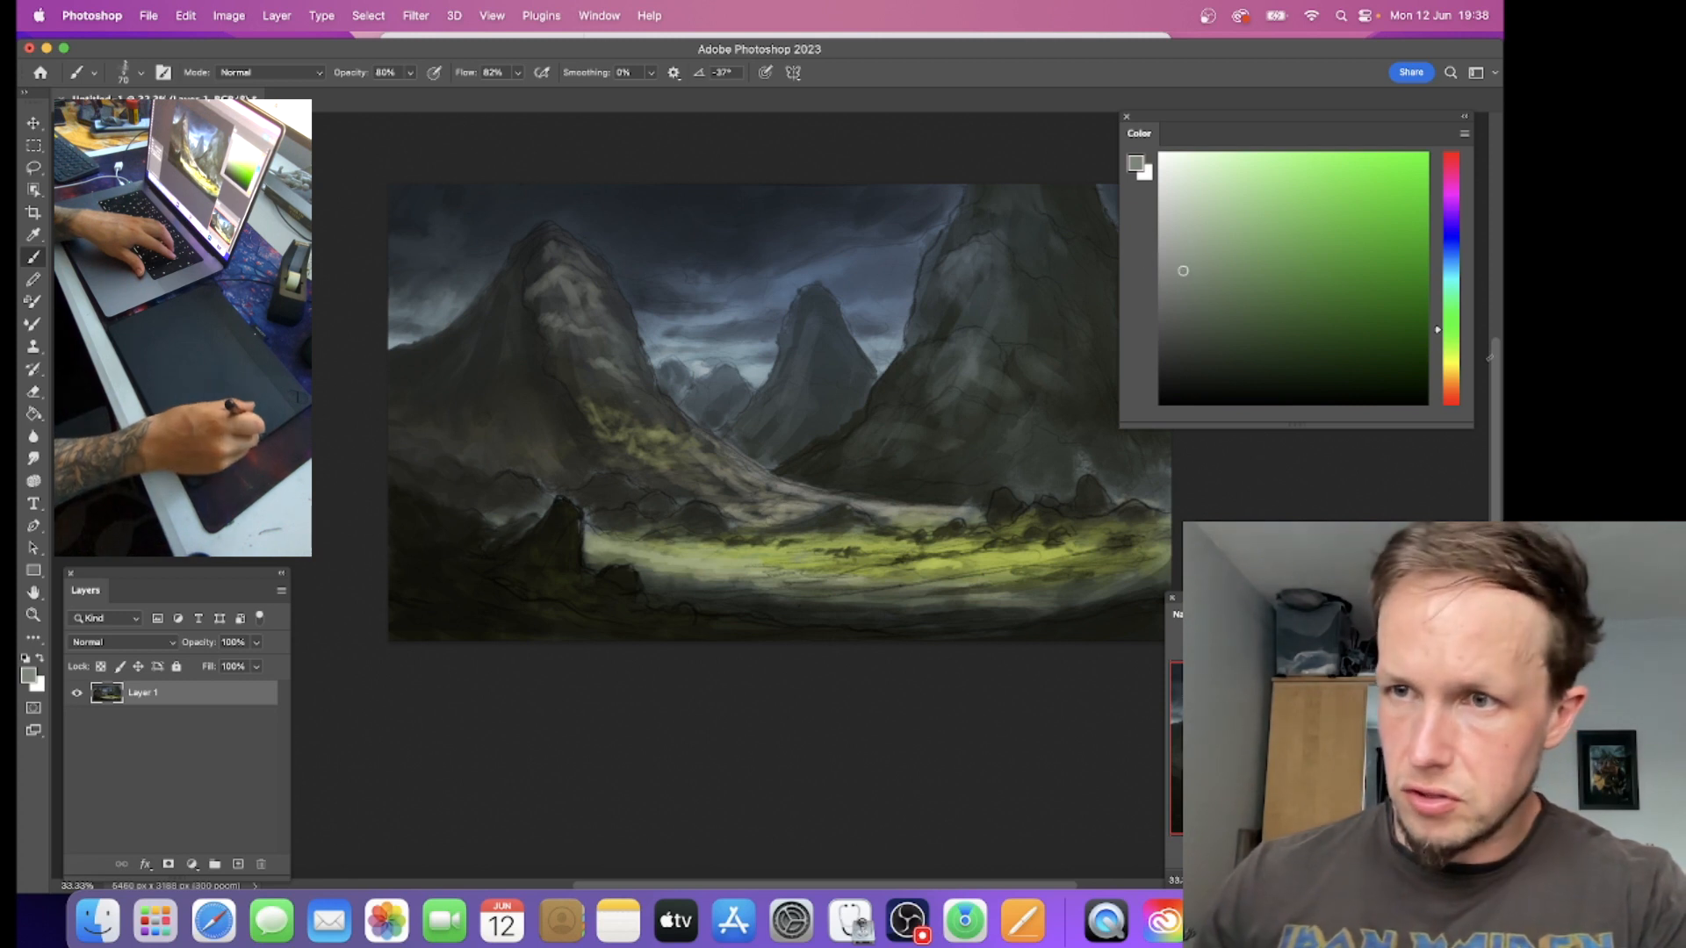
pyautogui.click(1452, 351)
pyautogui.press('[')
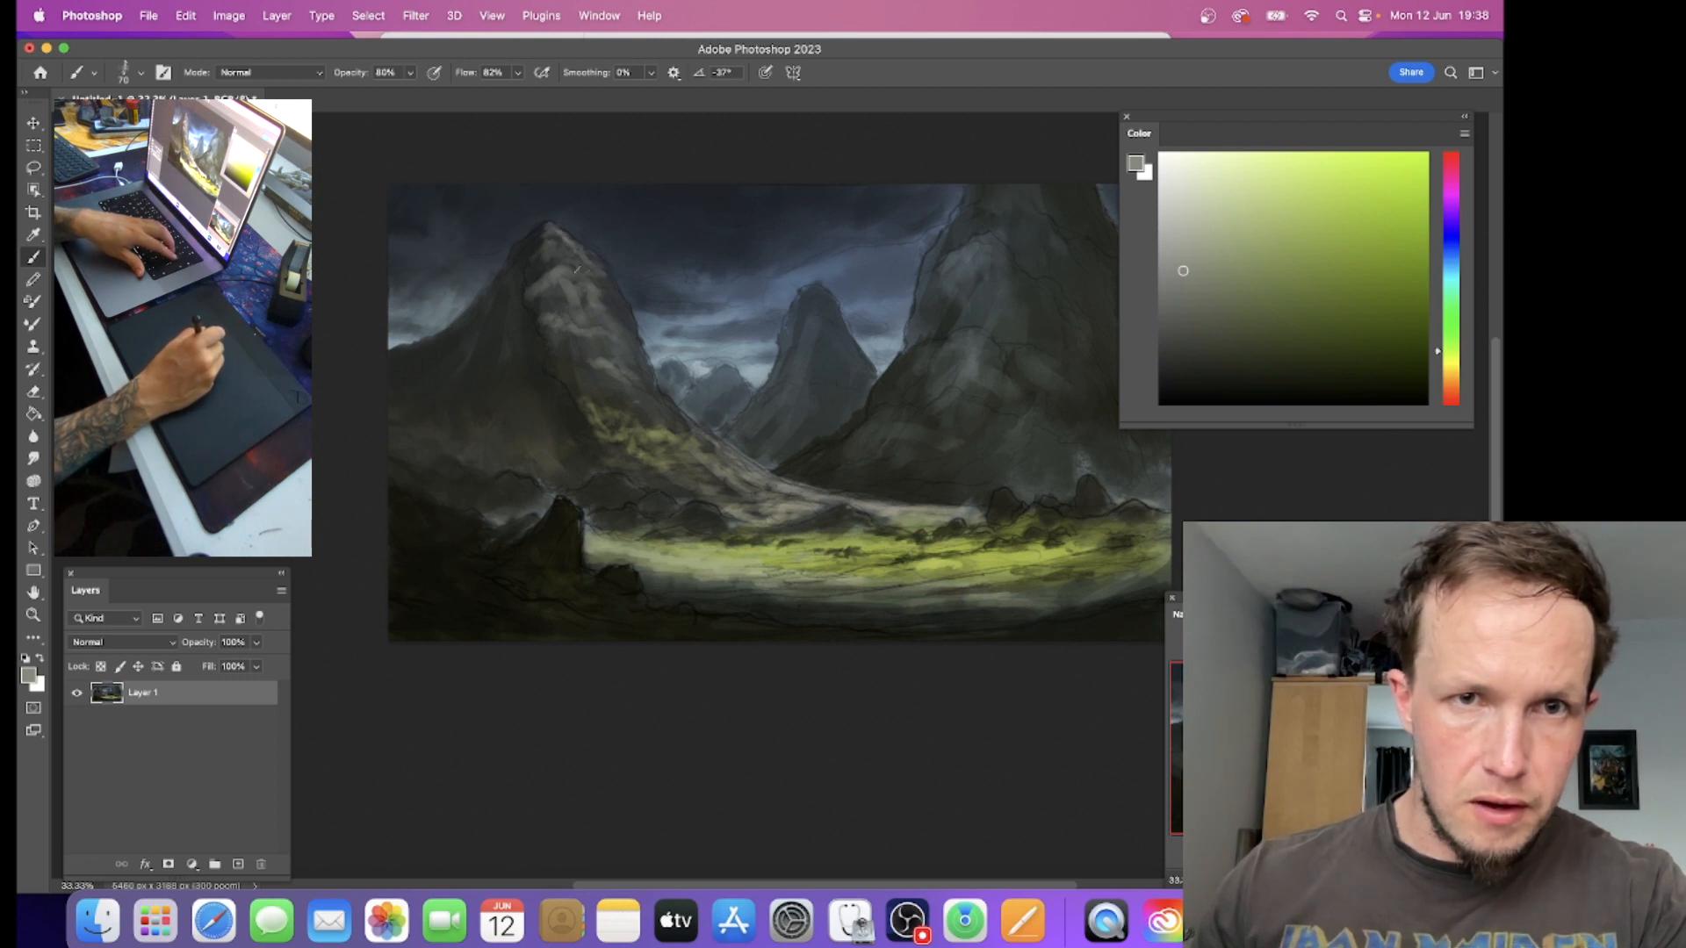
pyautogui.moveTo(570, 280); pyautogui.dragTo(555, 296)
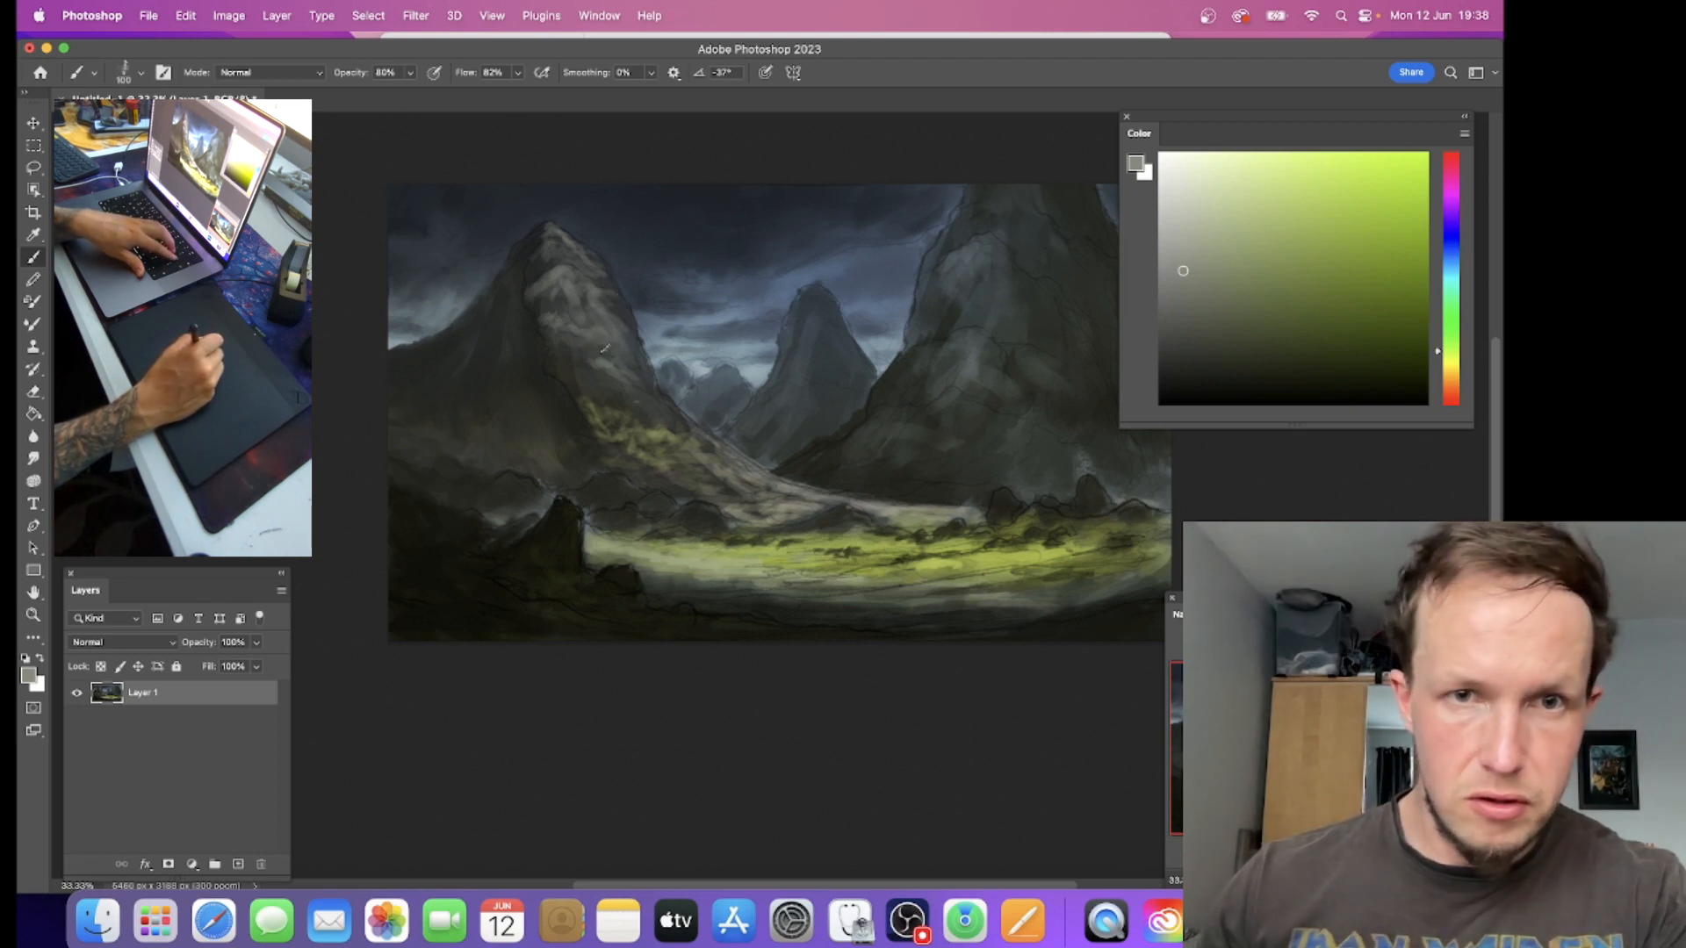
# Step: Sample dark grey from the left mountain and paint shadow breaks into its lit face with a size 80 brush
pyautogui.press('[')
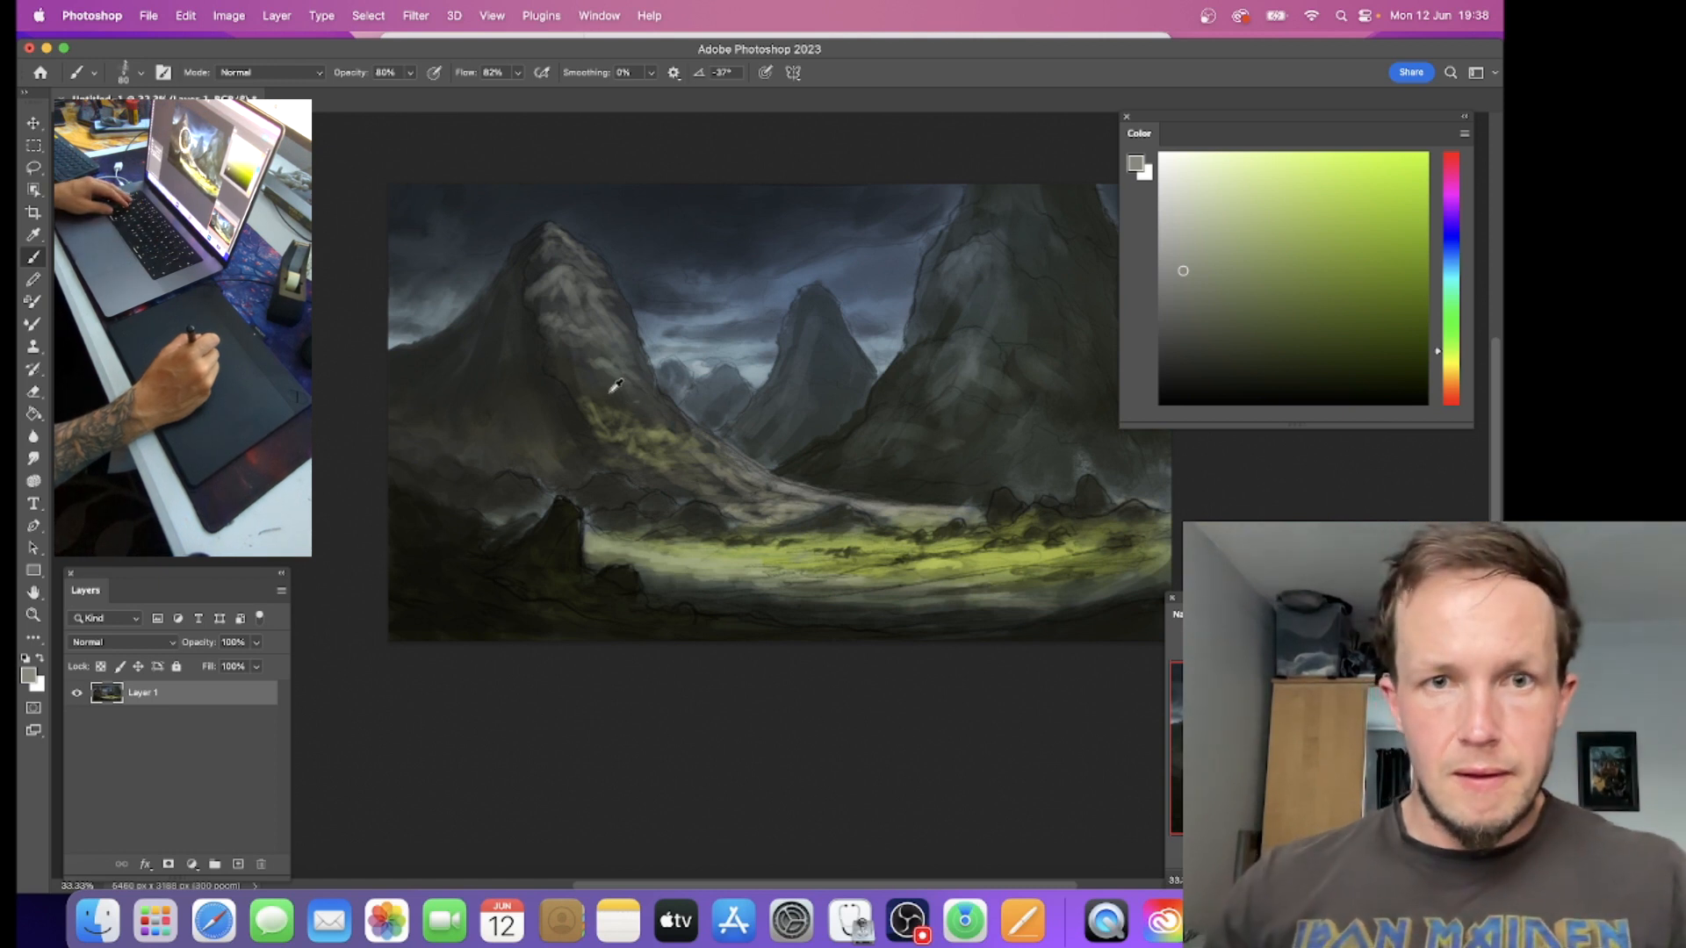
pyautogui.keyDown('alt'); pyautogui.click(583, 376); pyautogui.keyUp('alt')
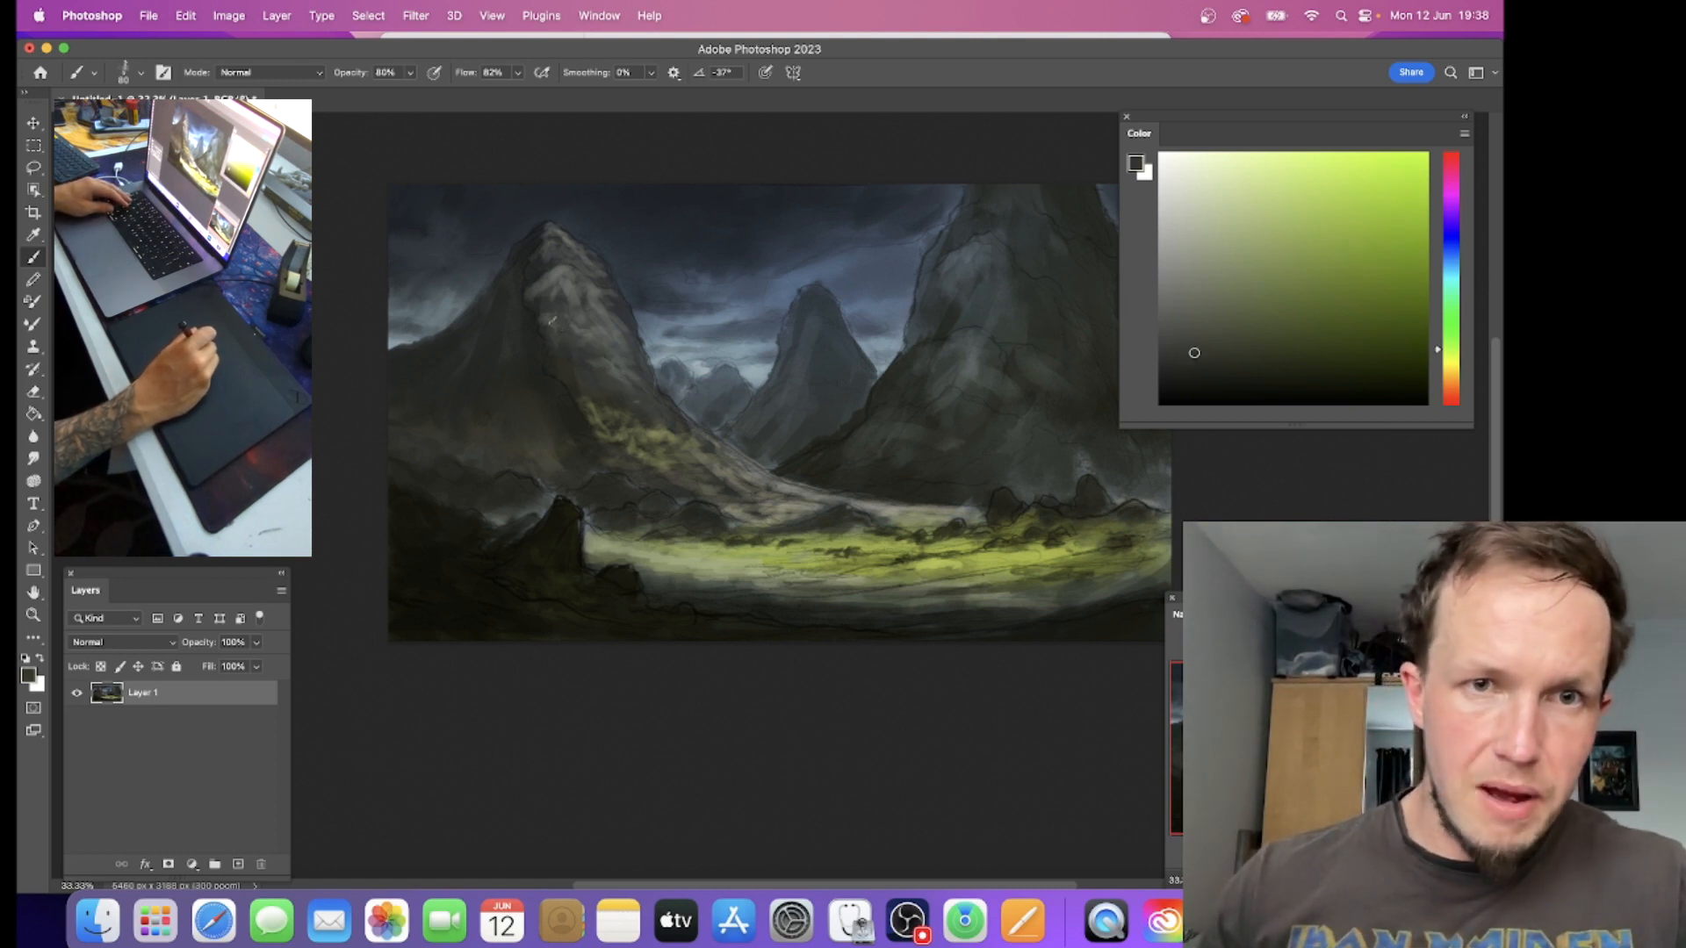
pyautogui.moveTo(599, 334); pyautogui.dragTo(562, 284)
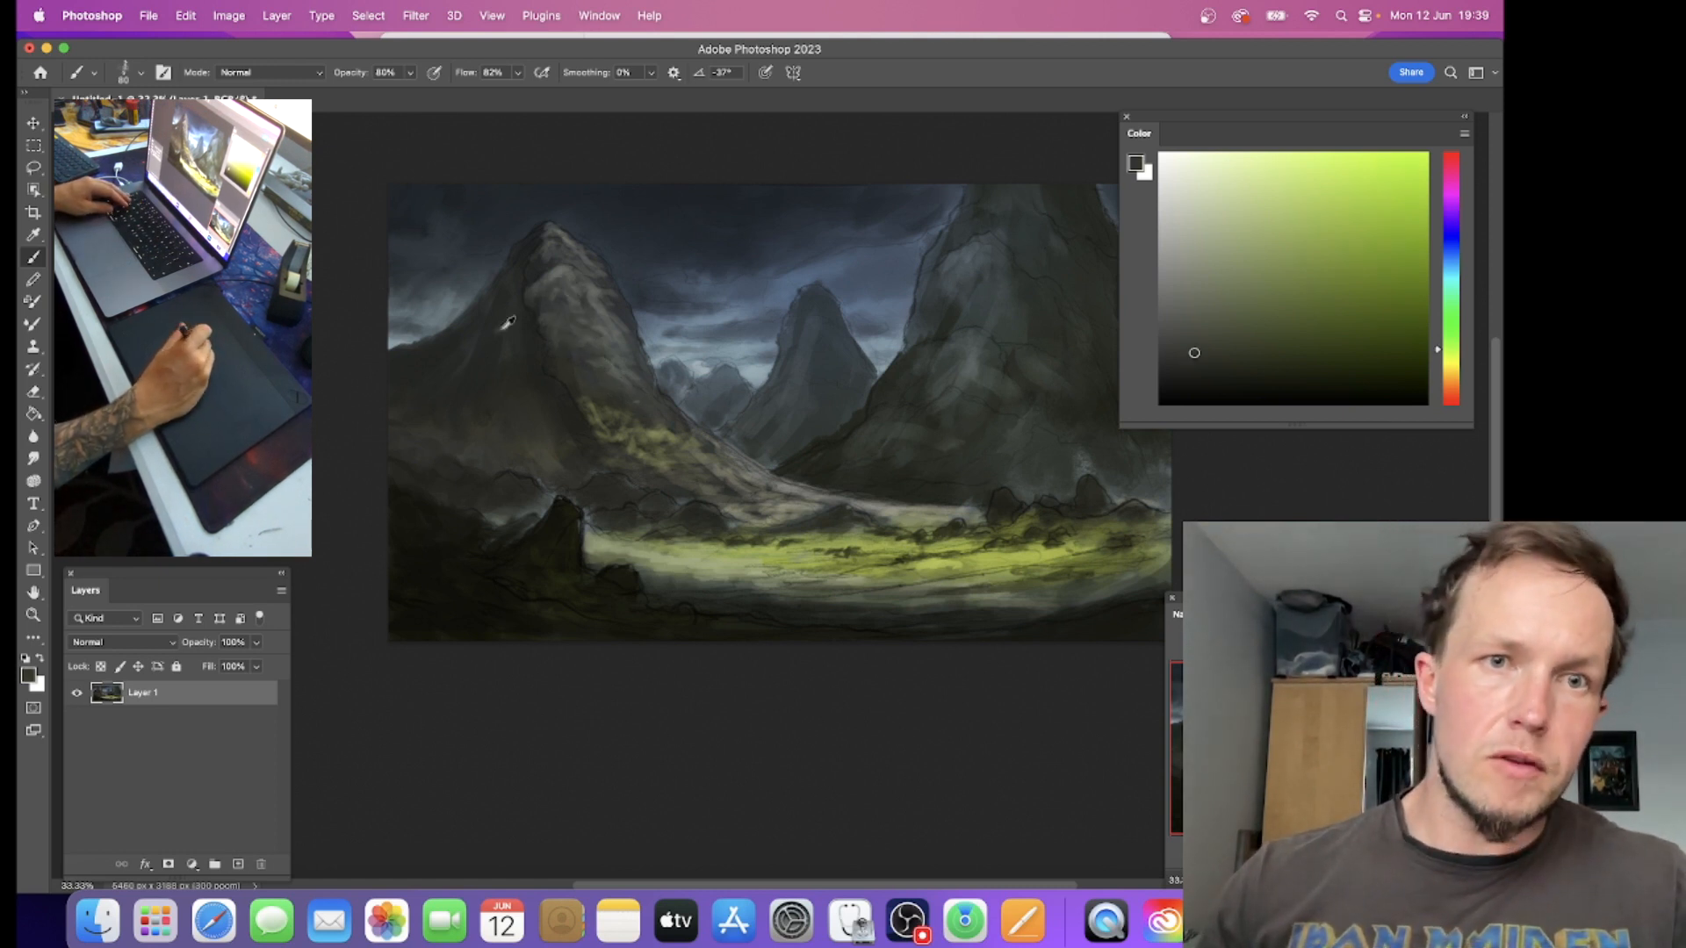
# Step: Sample dark grey-greens from the left mountain and blend them across its shadowed slope and lower face with a size 80 brush
pyautogui.keyDown('alt'); pyautogui.click(451, 350); pyautogui.keyUp('alt')
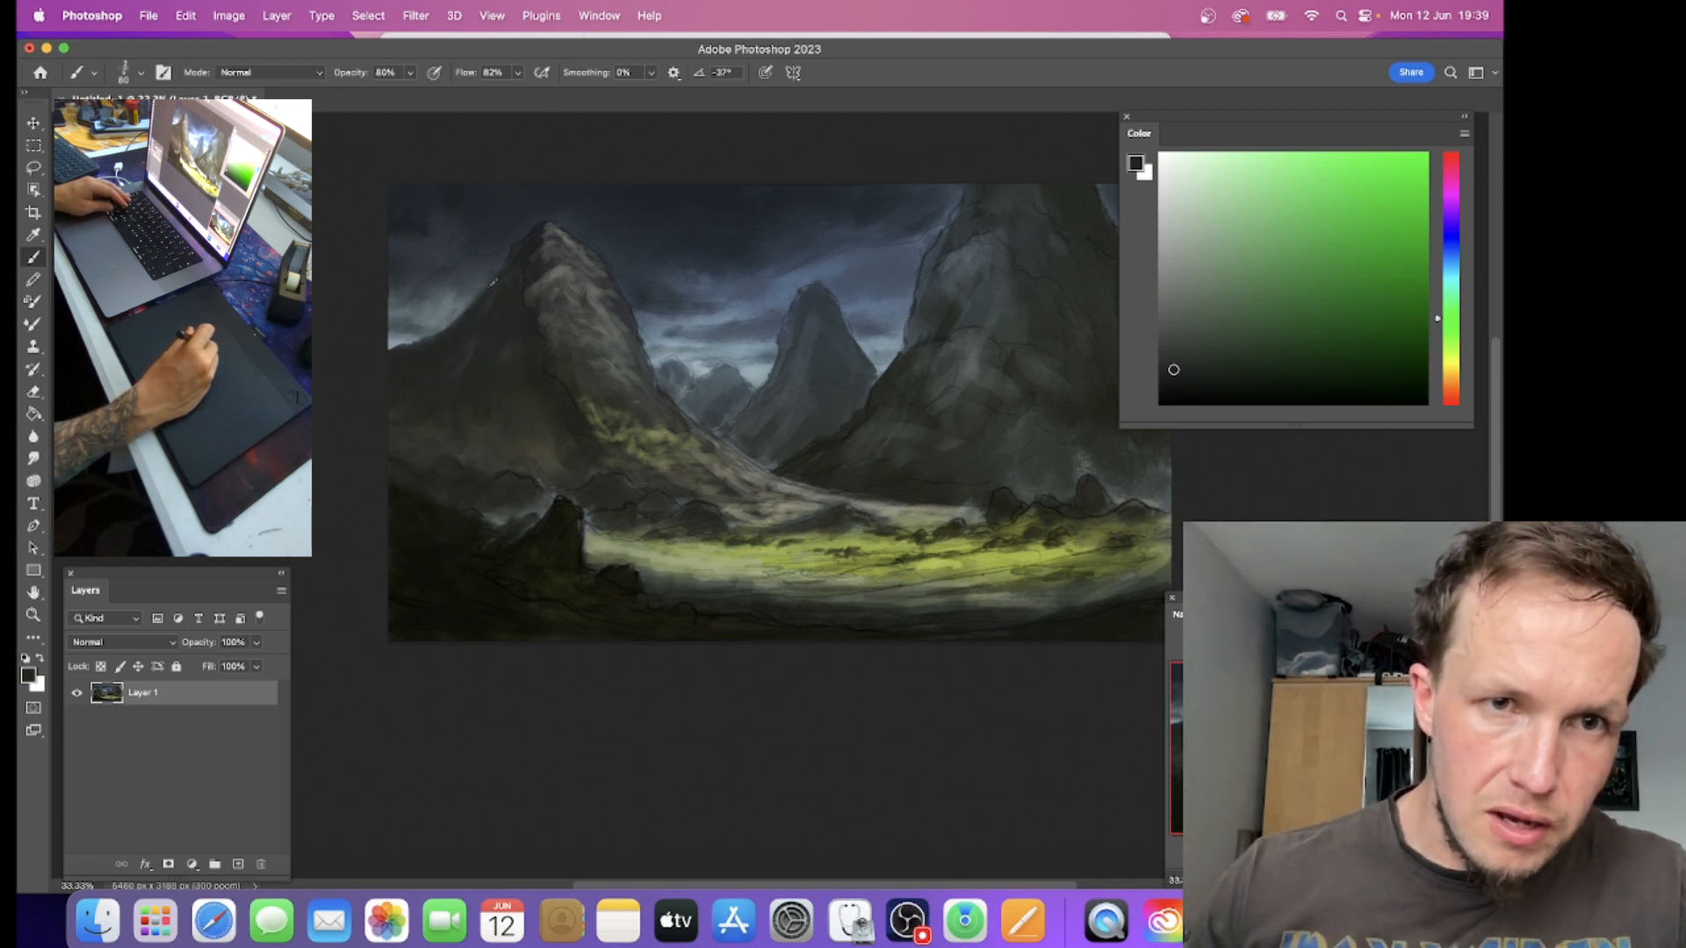
pyautogui.keyDown('alt'); pyautogui.click(527, 247); pyautogui.keyUp('alt')
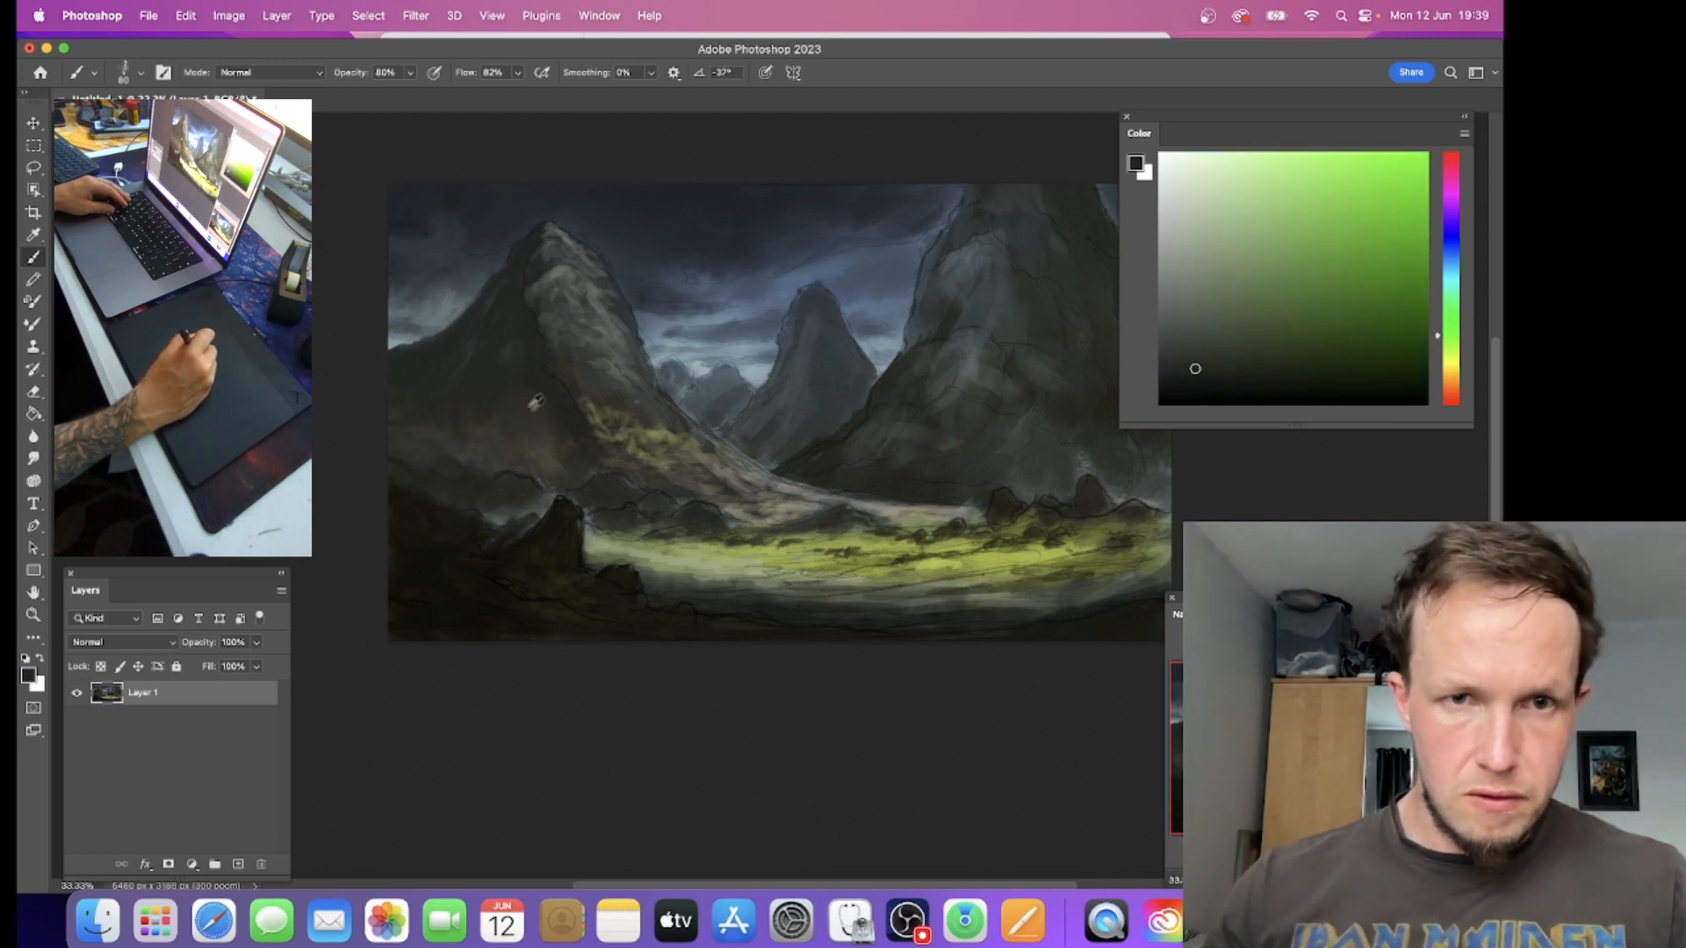
pyautogui.keyDown('alt'); pyautogui.click(548, 376); pyautogui.keyUp('alt')
pyautogui.keyDown('alt'); pyautogui.click(561, 337); pyautogui.keyUp('alt')
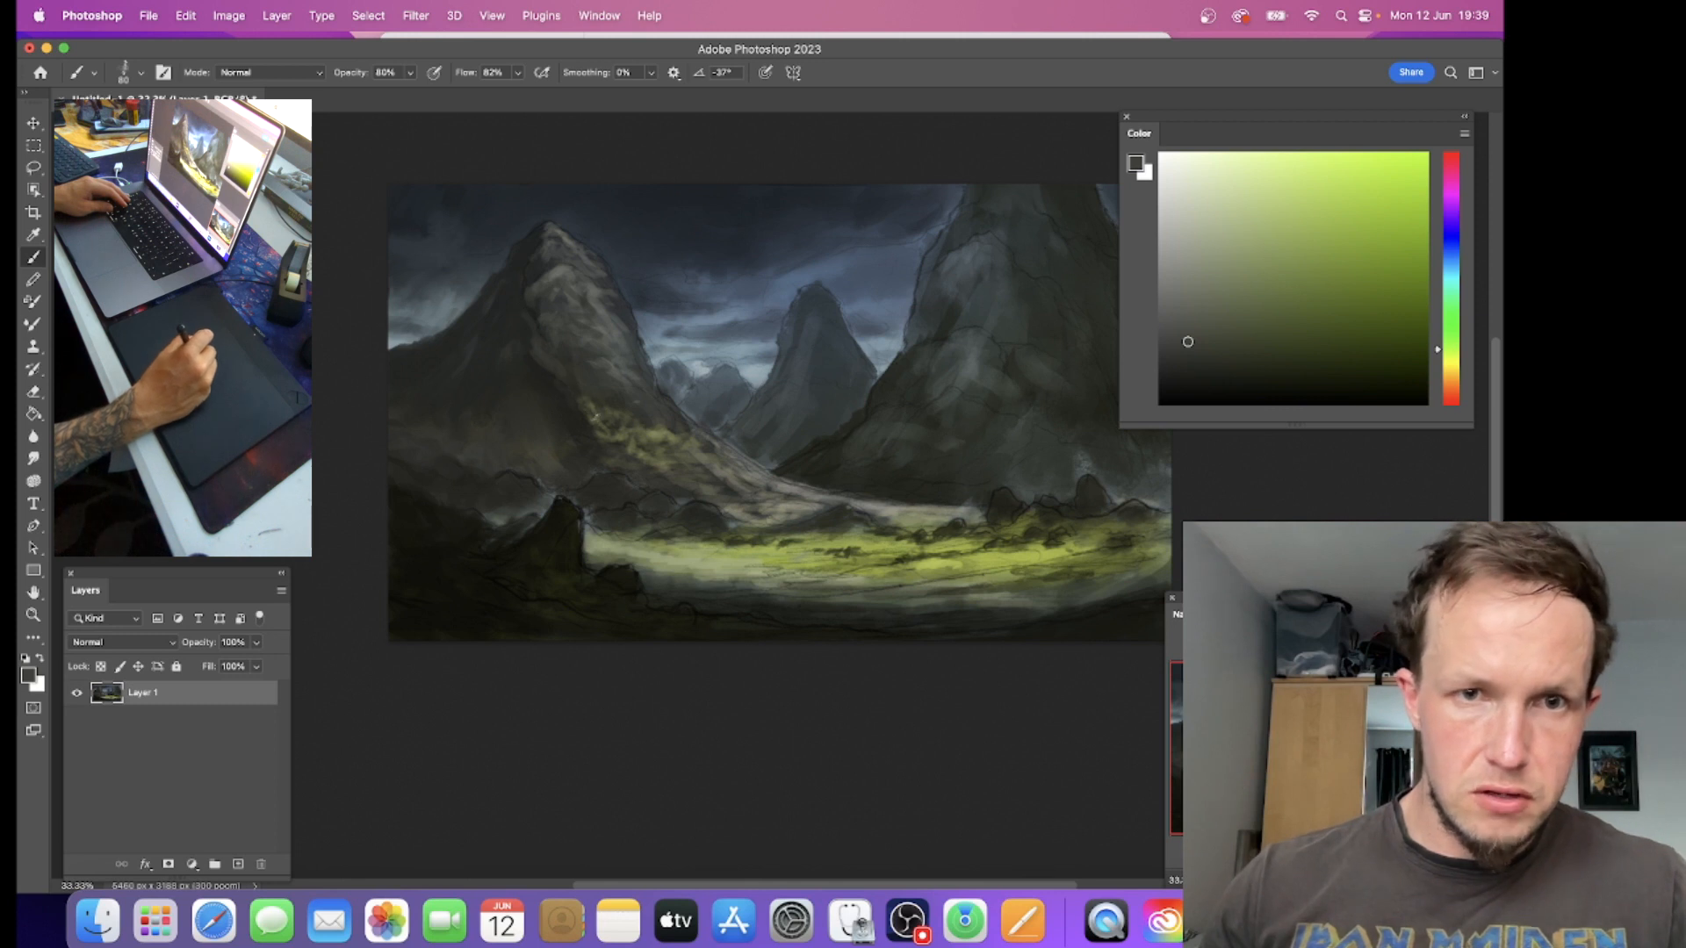
pyautogui.keyDown('alt'); pyautogui.click(581, 429); pyautogui.keyUp('alt')
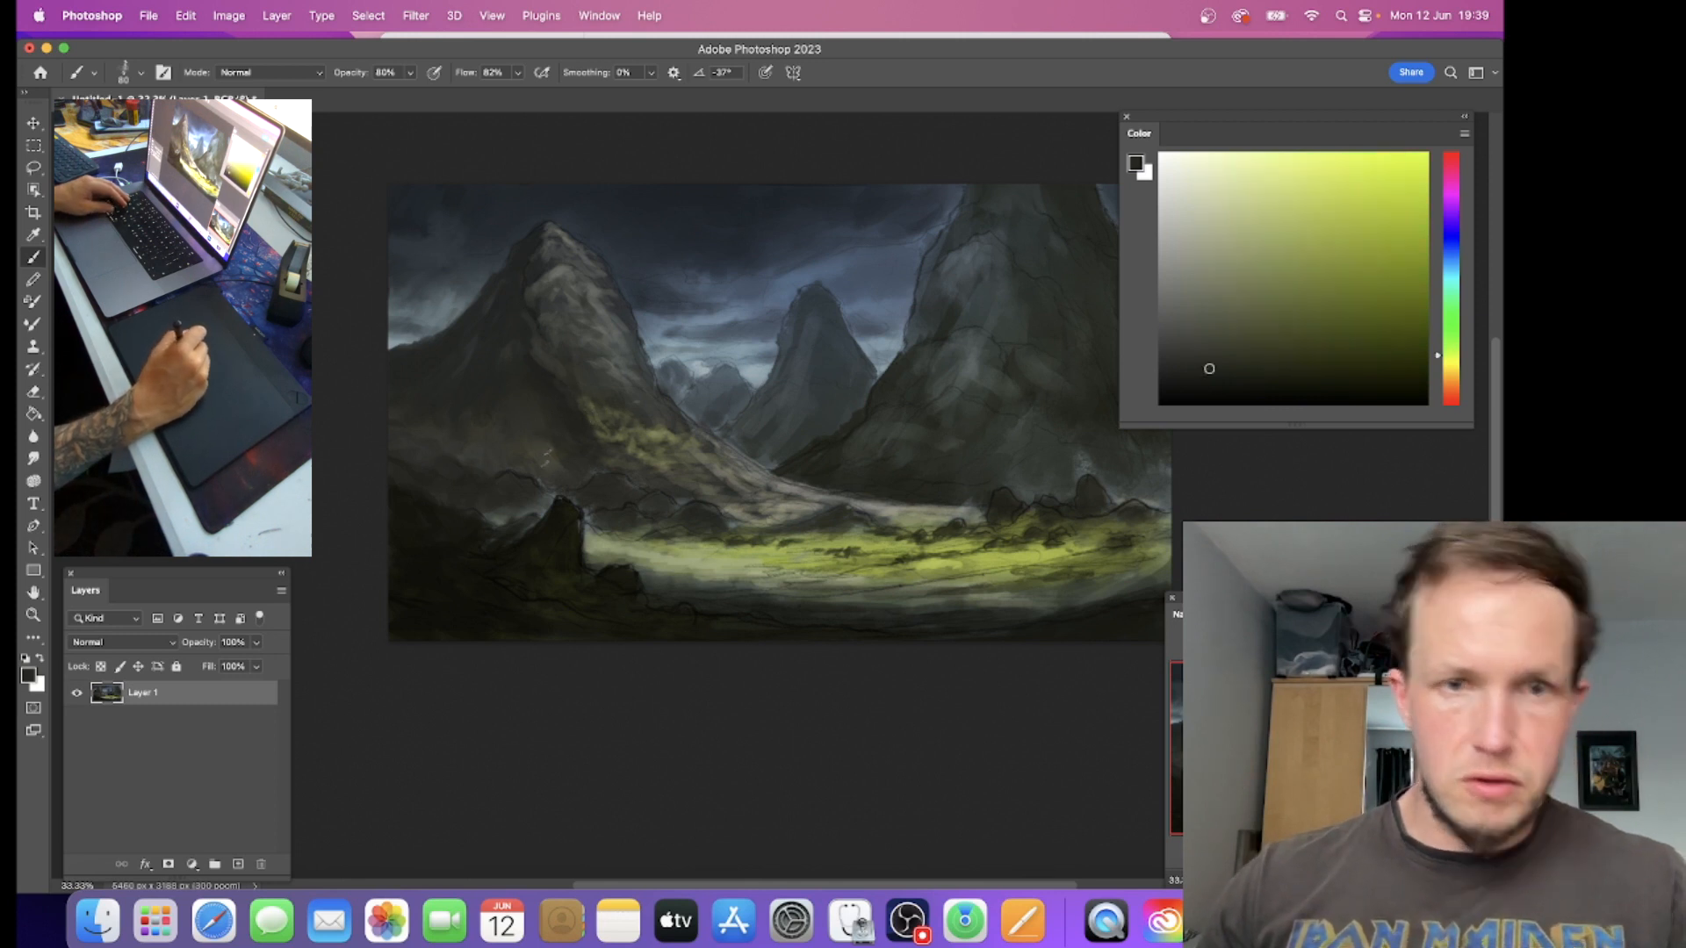
# Step: Darken the rocks at the left mountain's base and paint muted grey-green light behind them and along the valley floor
pyautogui.keyDown('alt'); pyautogui.click(481, 477); pyautogui.keyUp('alt')
pyautogui.keyDown('alt'); pyautogui.click(602, 518); pyautogui.keyUp('alt')
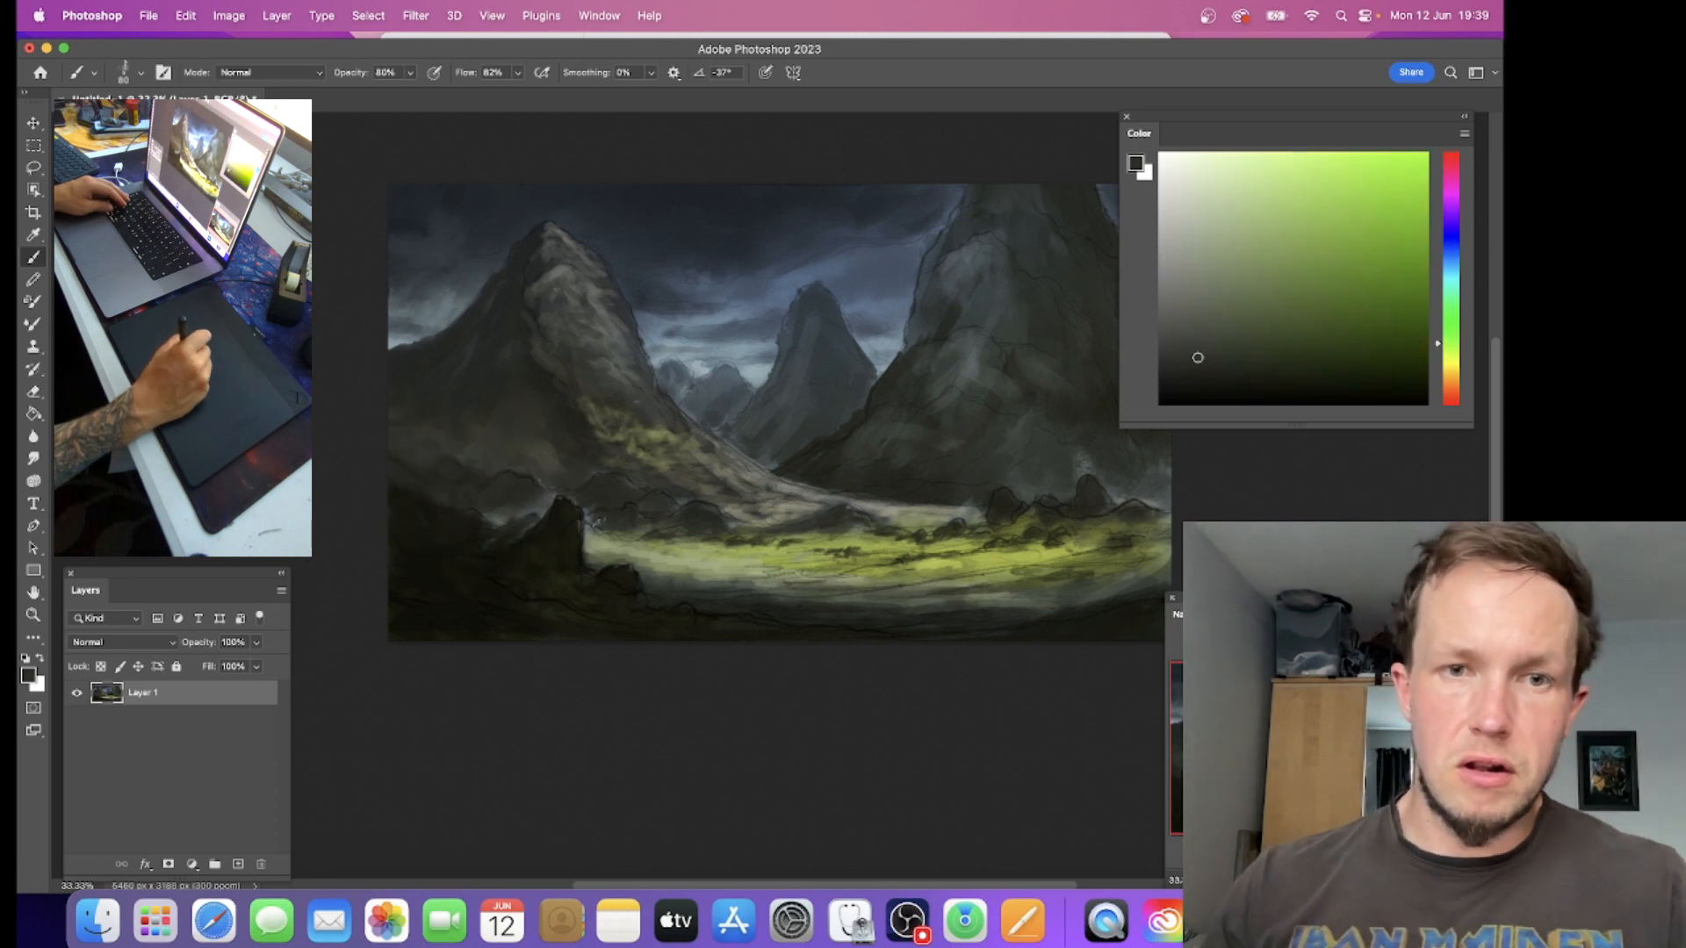
pyautogui.keyDown('alt'); pyautogui.click(593, 494); pyautogui.keyUp('alt')
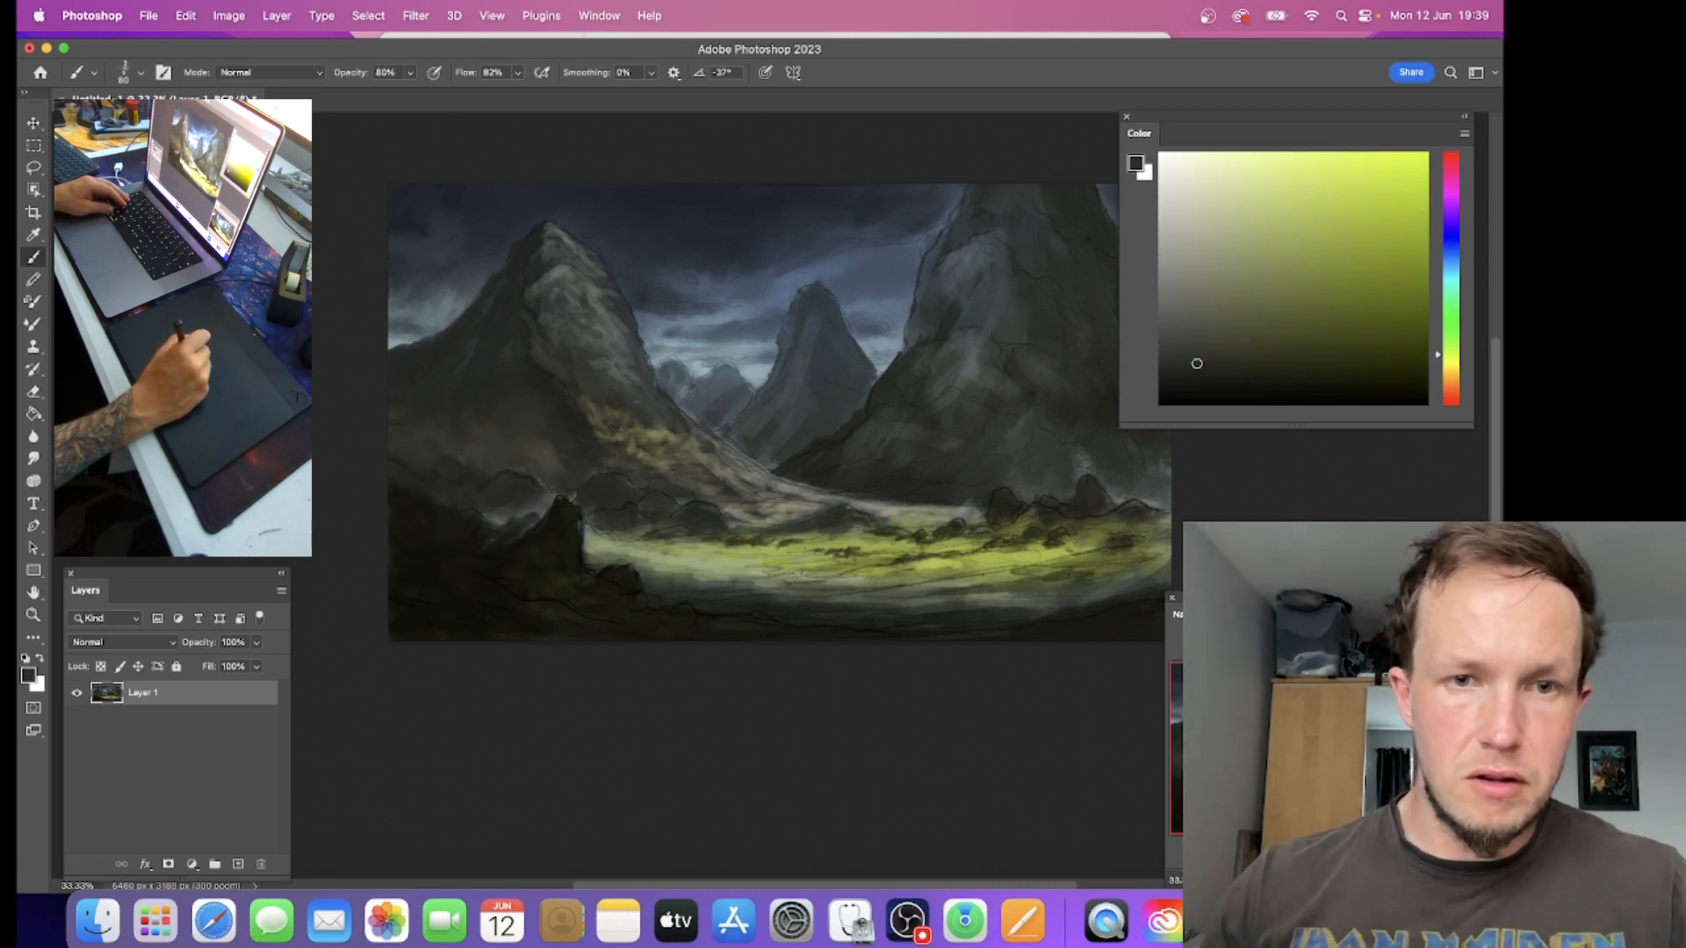
pyautogui.keyDown('alt'); pyautogui.click(608, 532); pyautogui.keyUp('alt')
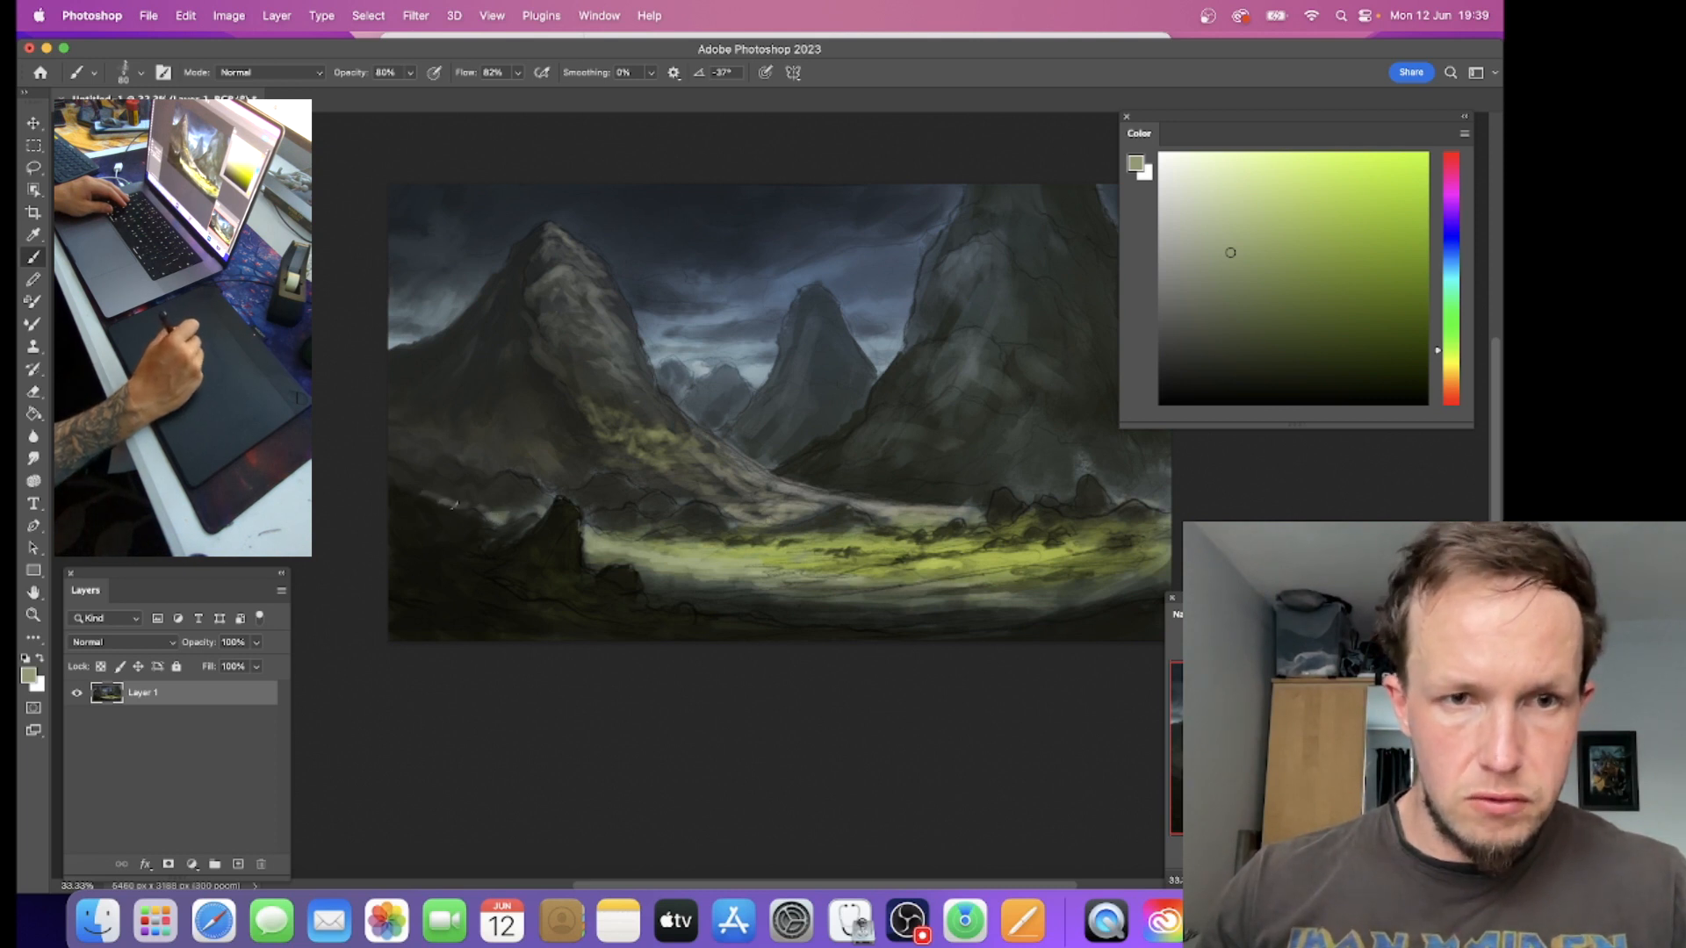
pyautogui.keyDown('alt'); pyautogui.click(428, 504); pyautogui.keyUp('alt')
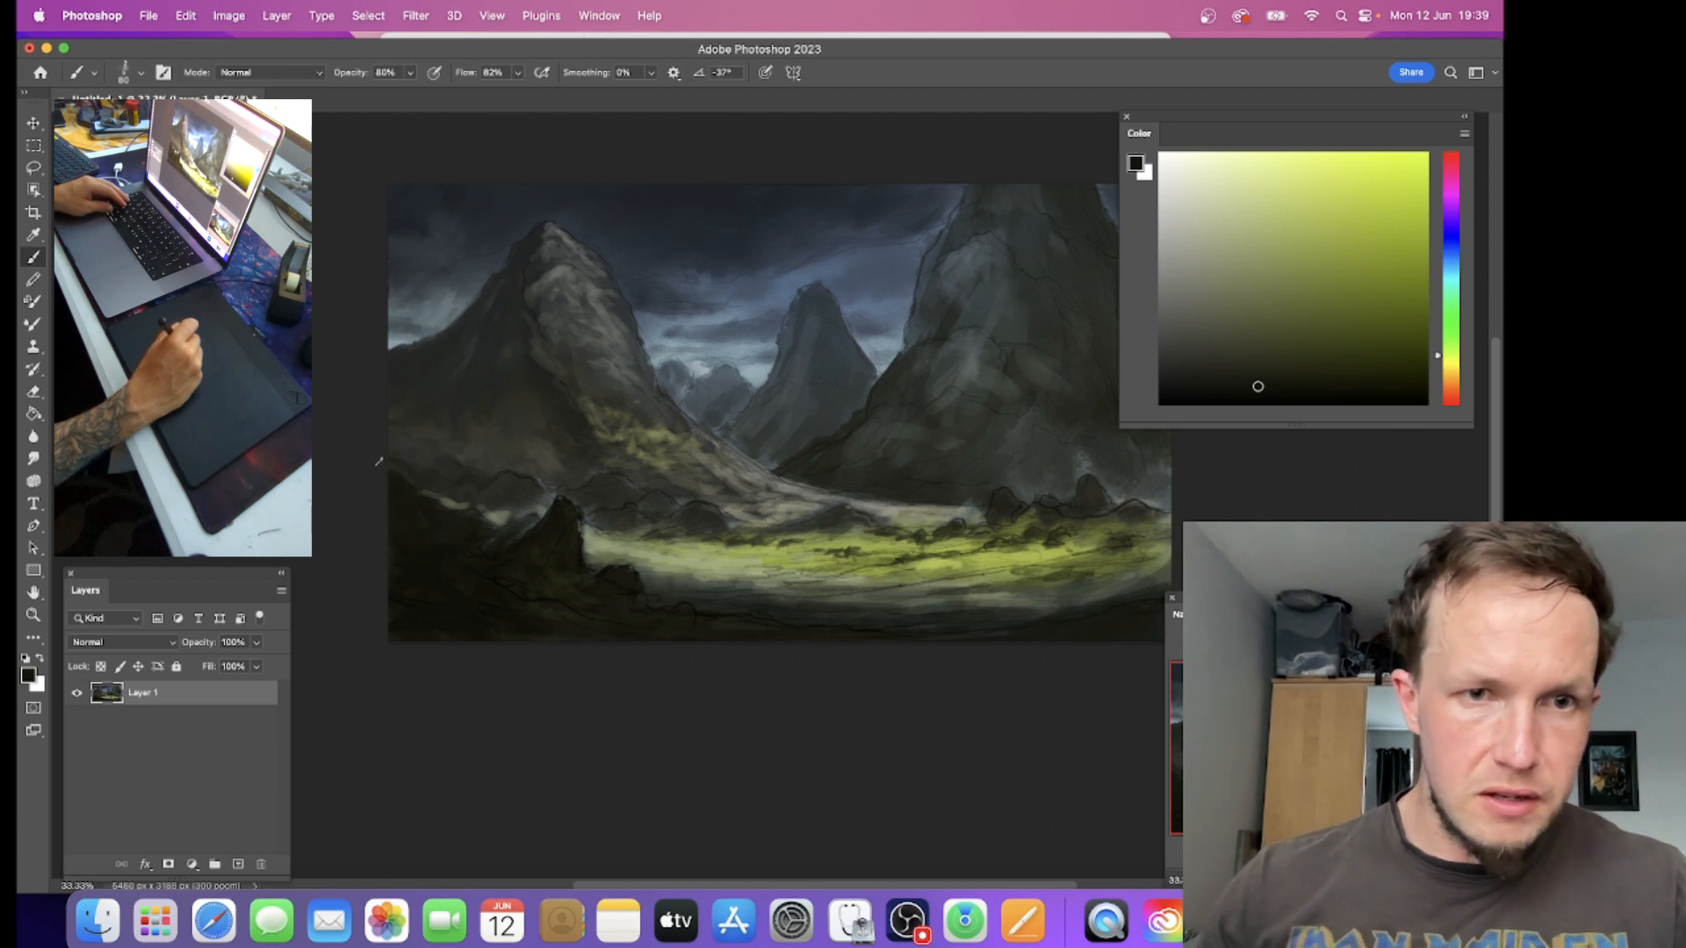
pyautogui.keyDown('alt'); pyautogui.click(747, 606); pyautogui.keyUp('alt')
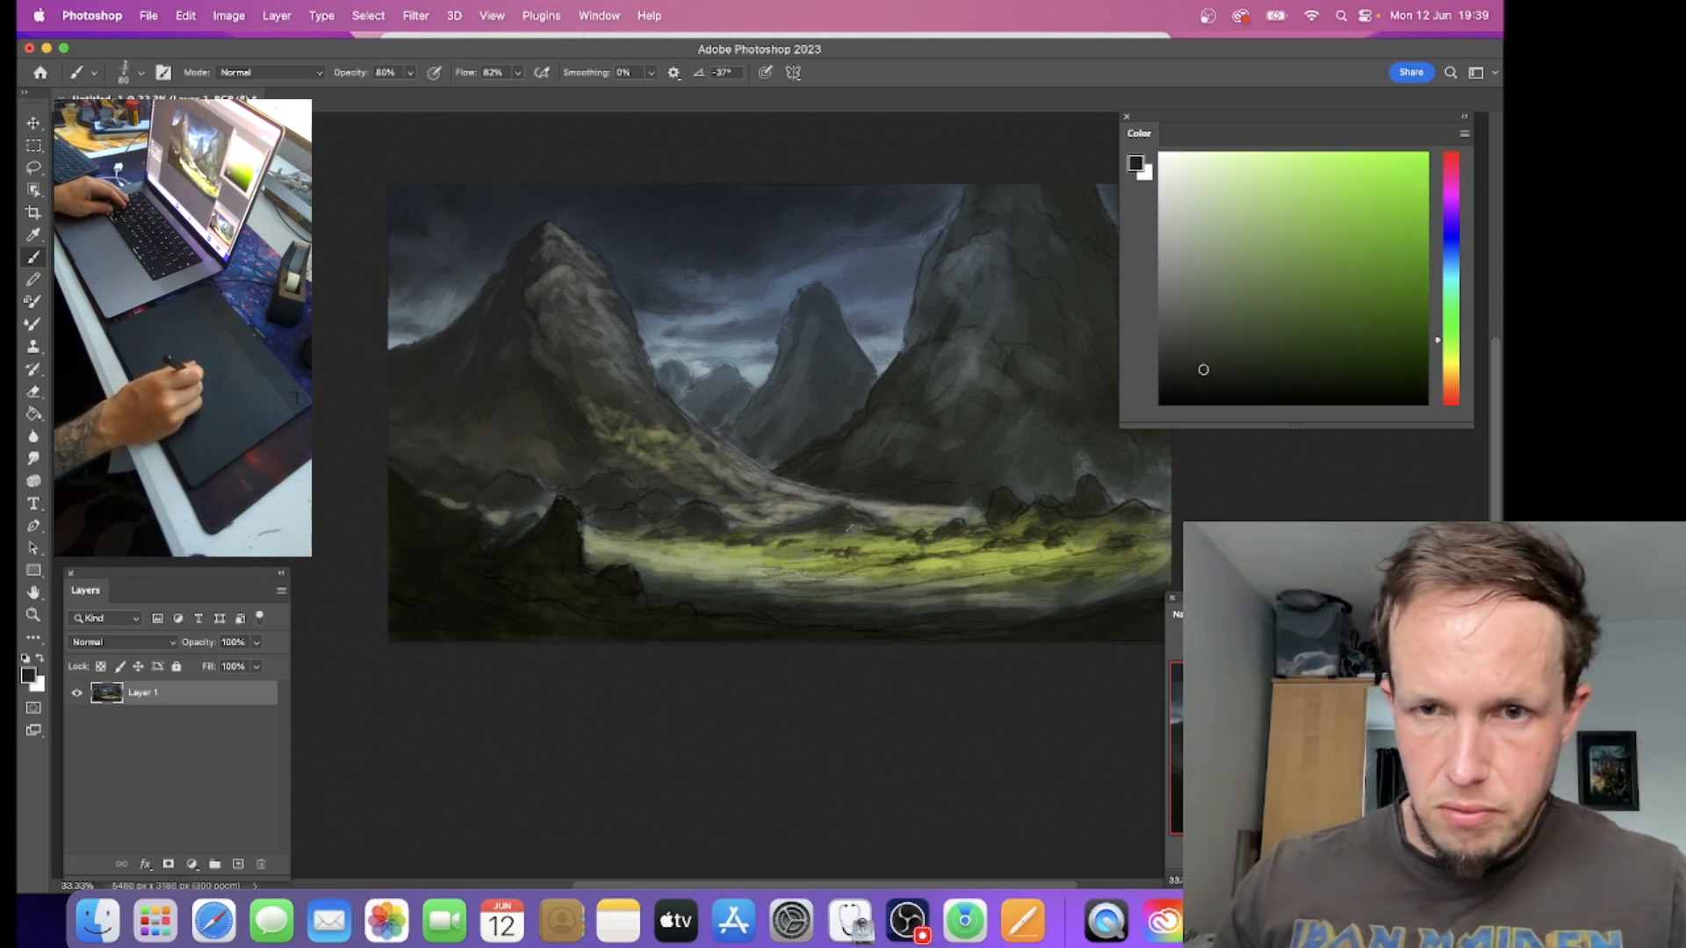
pyautogui.keyDown('alt'); pyautogui.click(899, 505); pyautogui.keyUp('alt')
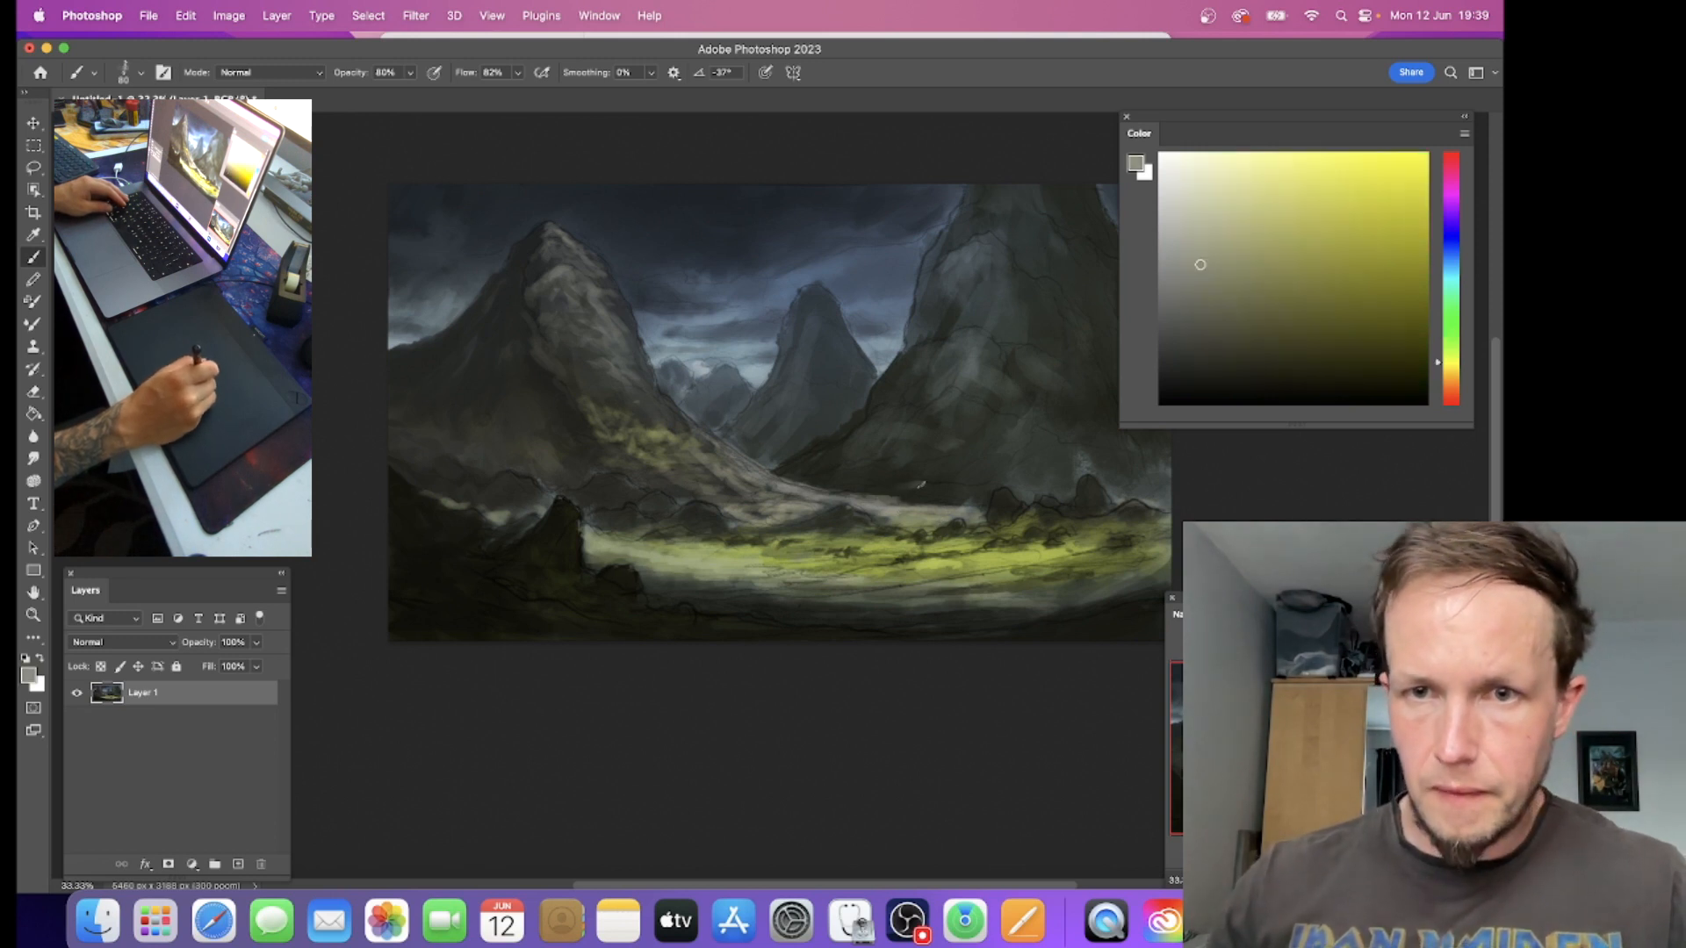
# Step: Shift the painting about 936 px left and 299 px down, then extend the right mountain's outer slope in dark grey with a larger brush
pyautogui.moveTo(935, 407); pyautogui.dragTo(800, 452)
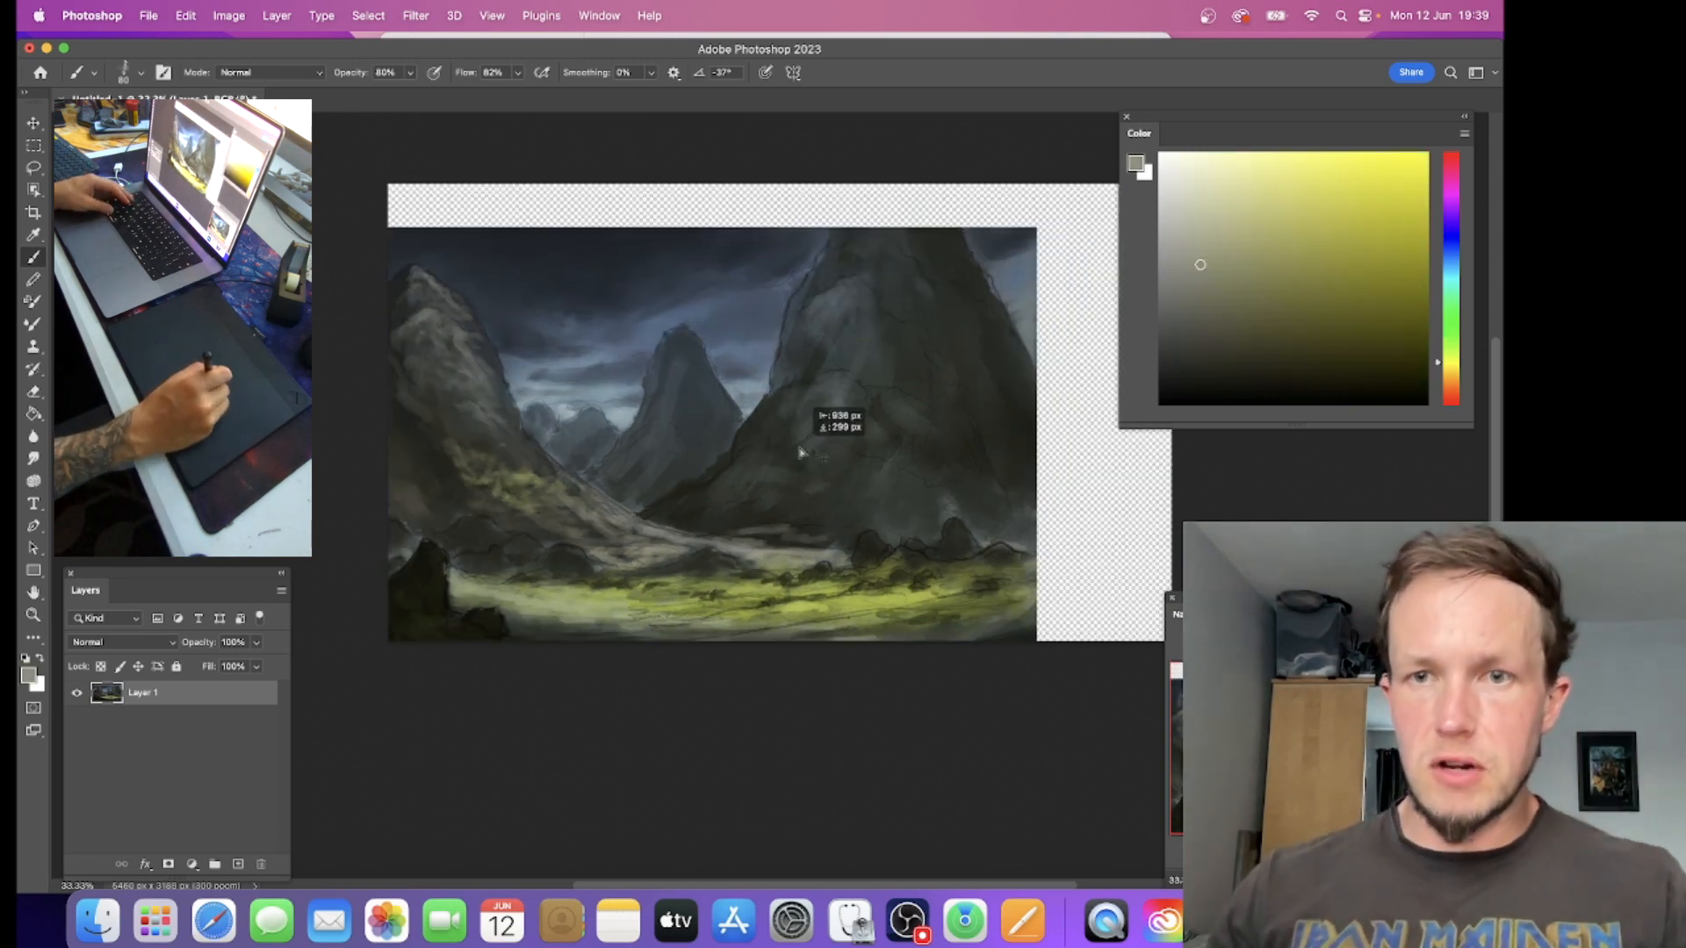
pyautogui.keyDown('alt'); pyautogui.click(1017, 379); pyautogui.keyUp('alt')
pyautogui.click(1198, 374)
pyautogui.press(']')
pyautogui.press(']')
pyautogui.press(']')
pyautogui.press(']')
pyautogui.press(']')
pyautogui.moveTo(1021, 367); pyautogui.dragTo(1032, 402)
pyautogui.press(']')
pyautogui.press(']')
pyautogui.press(']')
pyautogui.moveTo(959, 268)
pyautogui.mouseDown()
pyautogui.moveTo(930, 210)
pyautogui.moveTo(900, 272)
pyautogui.moveTo(1015, 460)
pyautogui.moveTo(969, 387)
pyautogui.moveTo(986, 452)
pyautogui.mouseUp()
pyautogui.press(']')
pyautogui.press('[')
pyautogui.press('[')
pyautogui.press('[')
pyautogui.press('[')
# Step: Sample blue-grey and dark green-grey from the right mountain and blend them into its upper face with a size 175 brush
pyautogui.keyDown('alt'); pyautogui.click(837, 297); pyautogui.keyUp('alt')
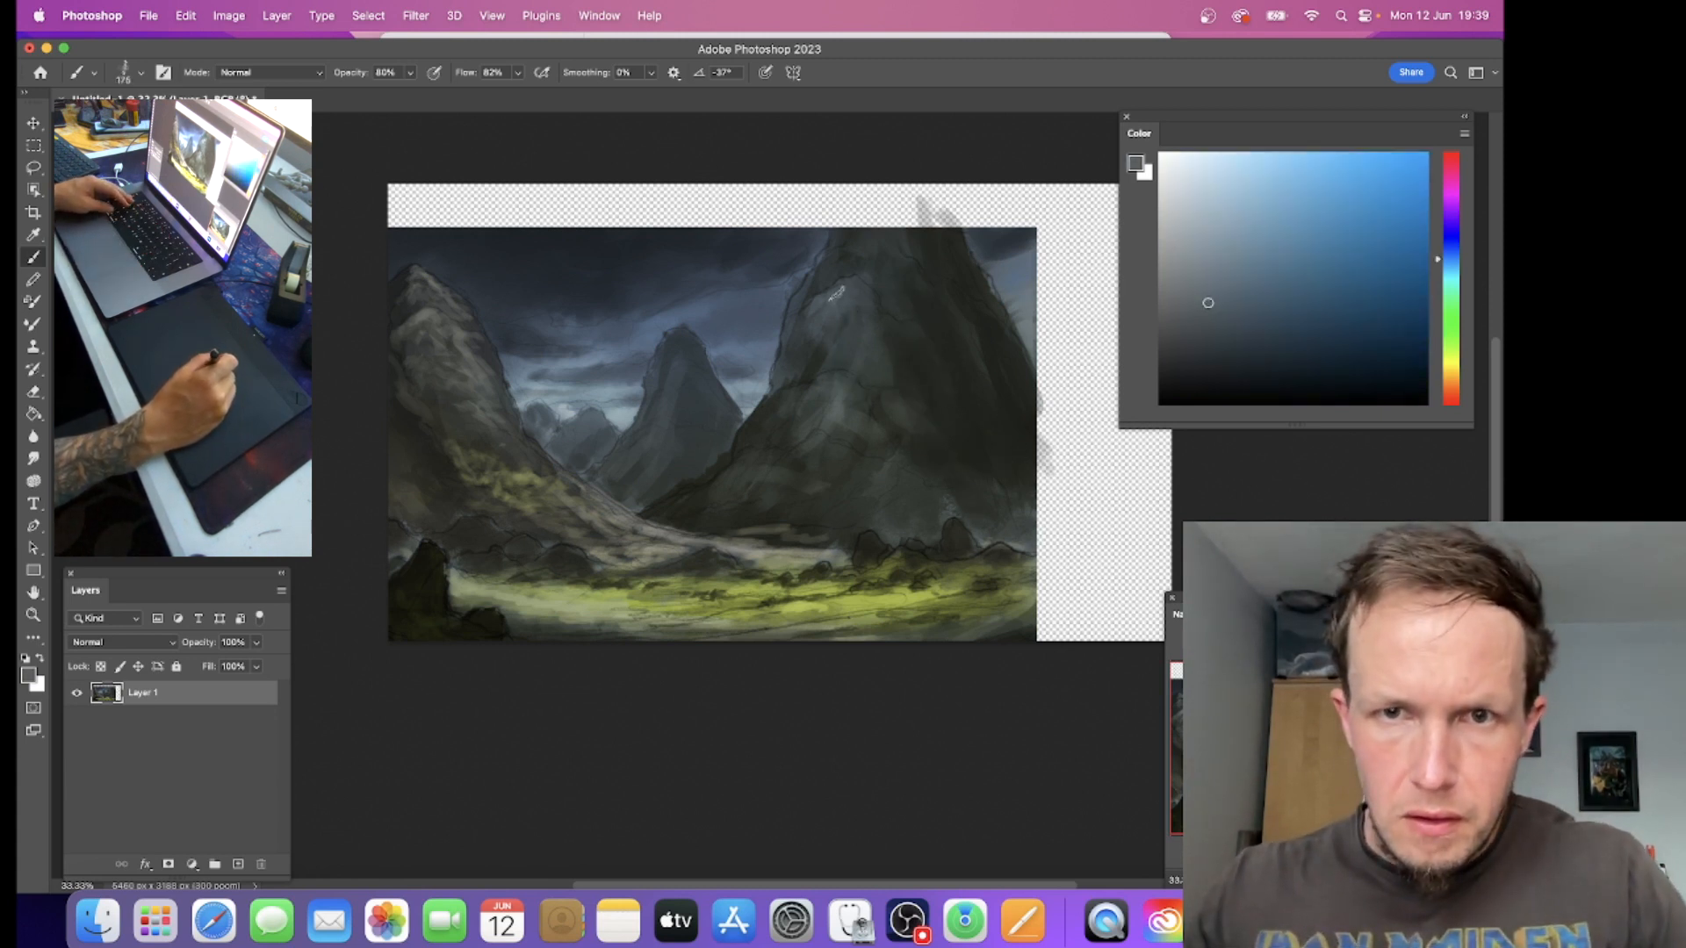
pyautogui.keyDown('alt'); pyautogui.click(854, 299); pyautogui.keyUp('alt')
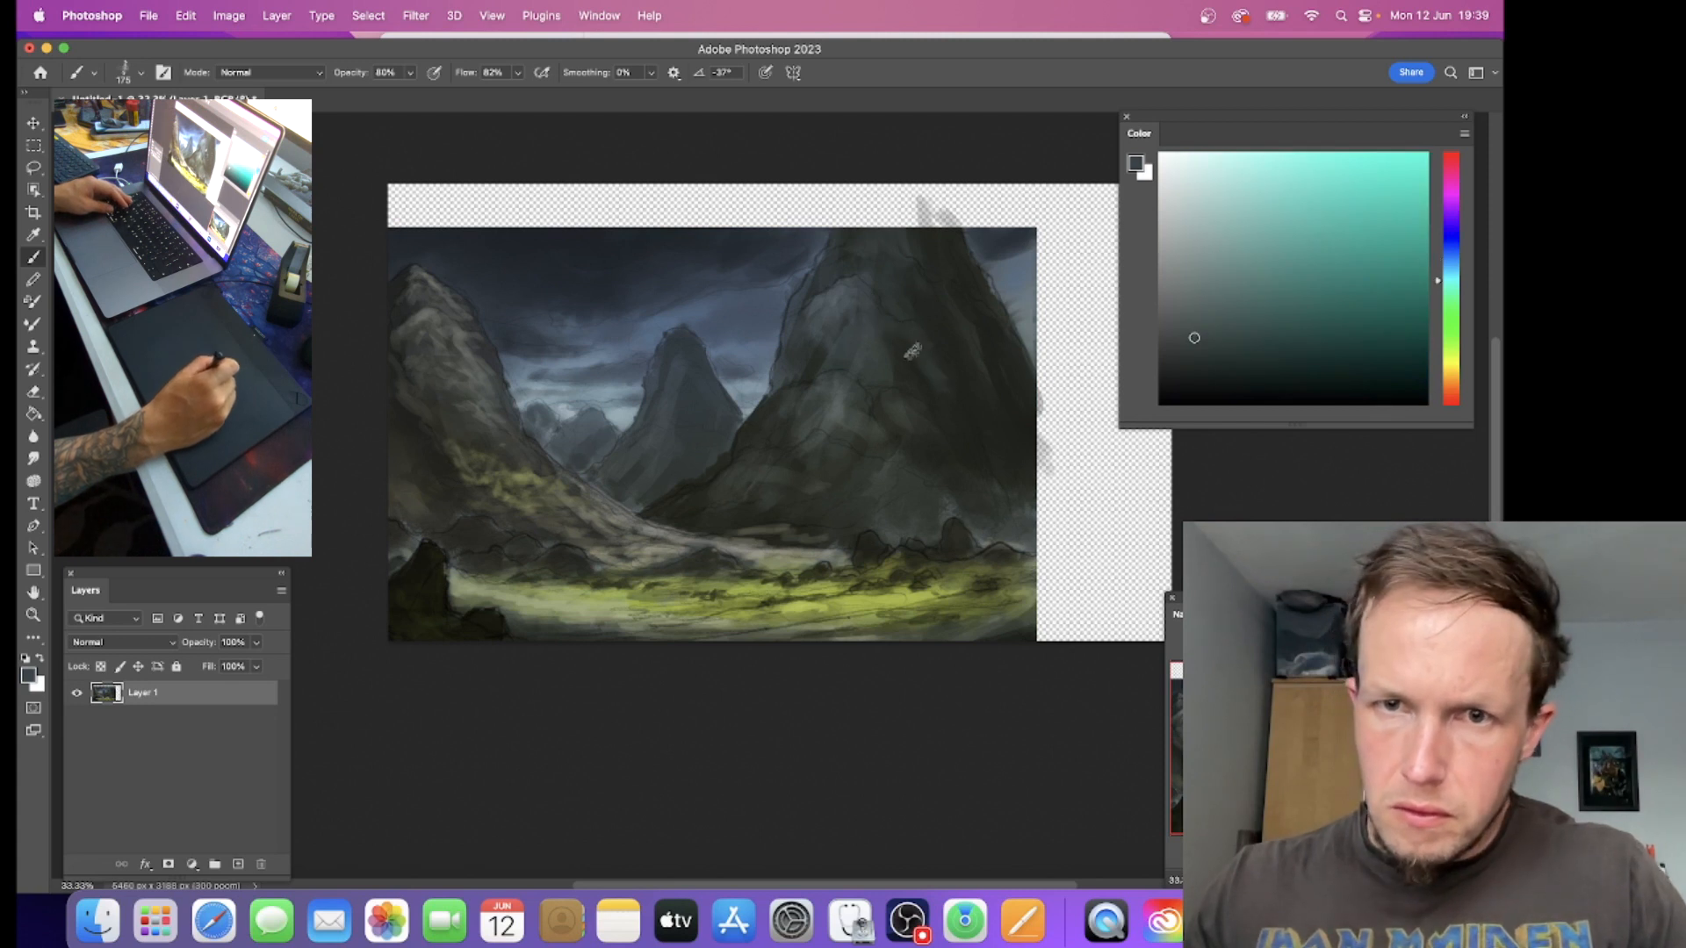
pyautogui.keyDown('alt'); pyautogui.click(924, 303); pyautogui.keyUp('alt')
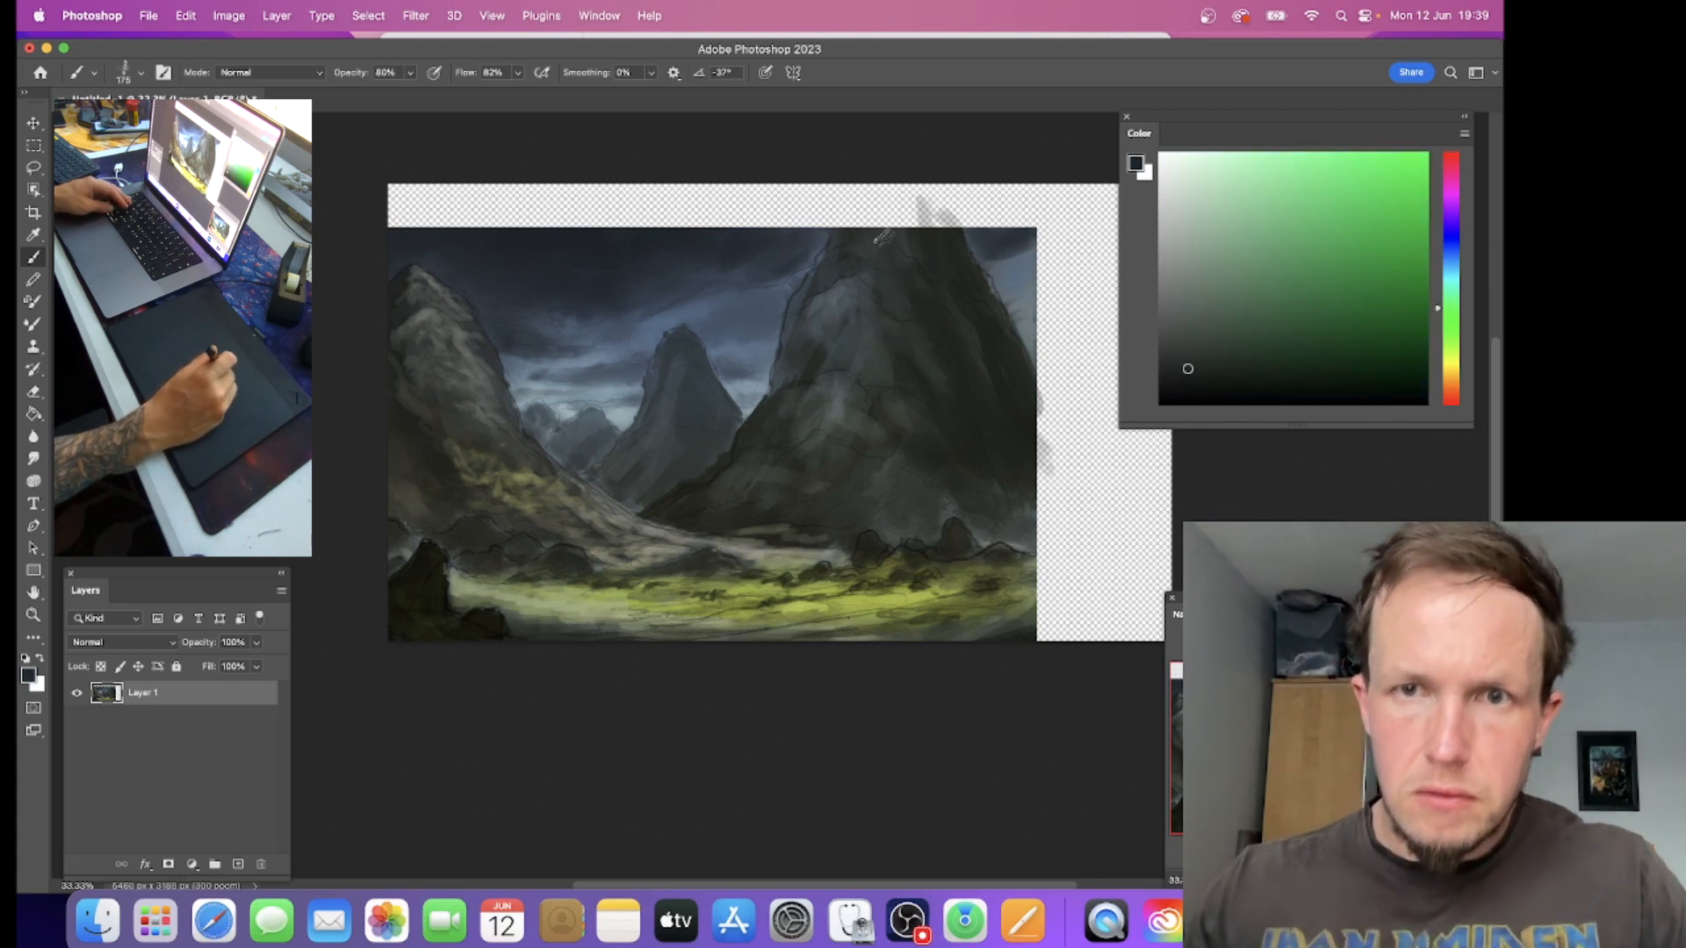
pyautogui.keyDown('alt'); pyautogui.click(935, 306); pyautogui.keyUp('alt')
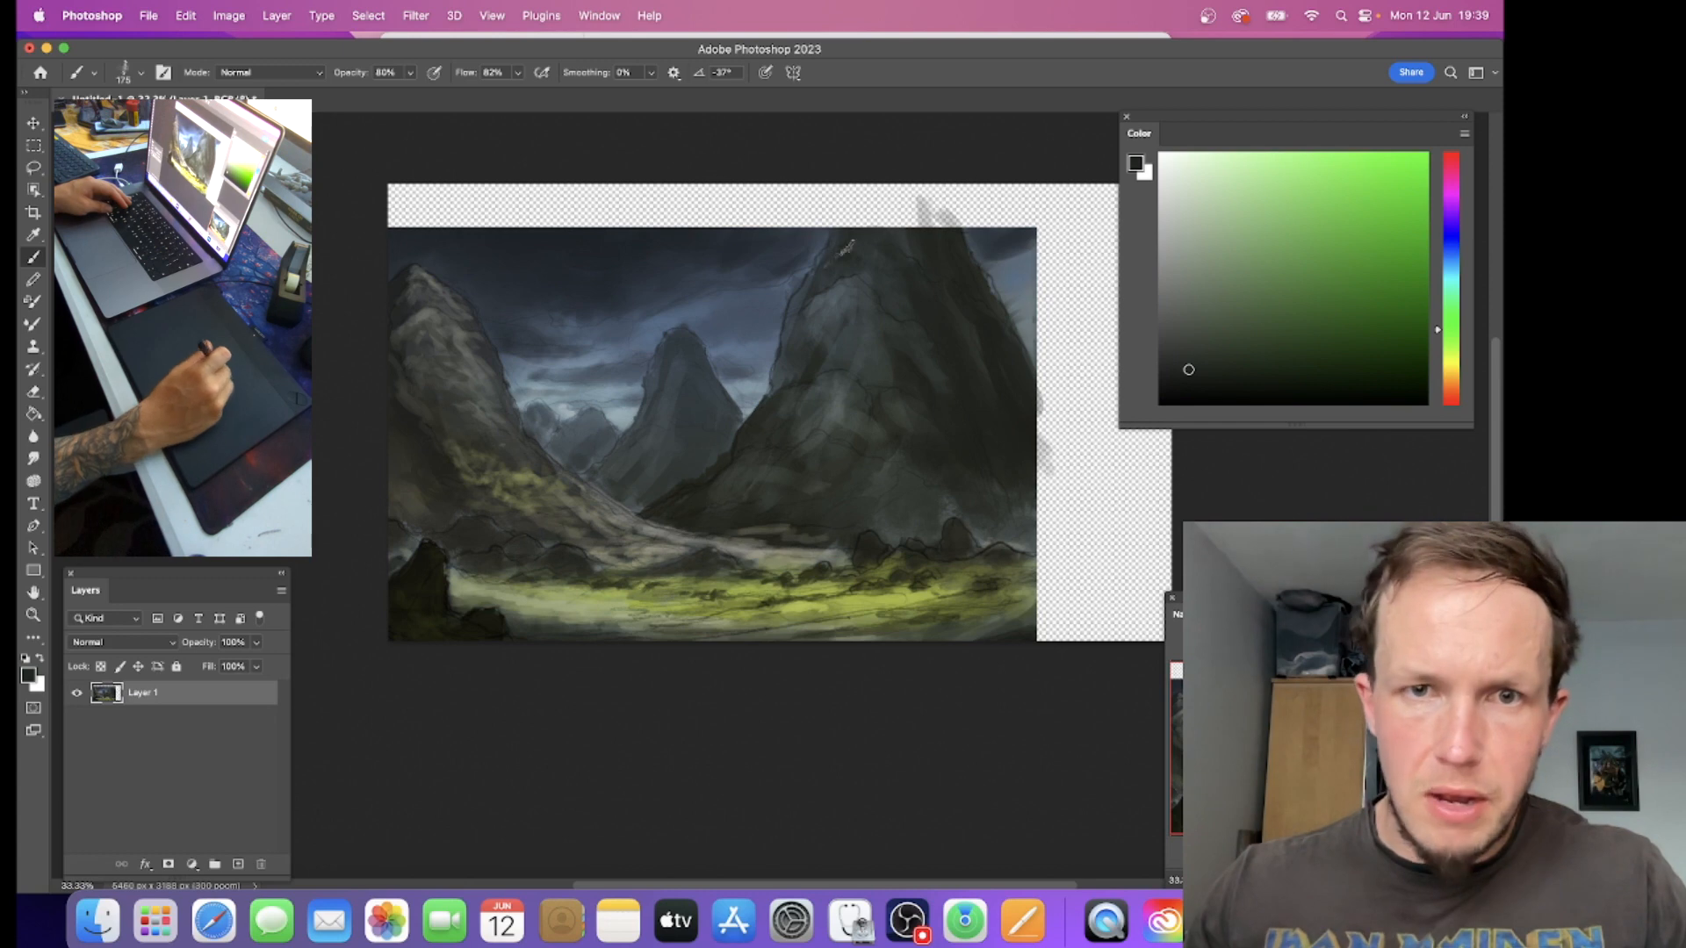
# Step: Move the painting back over the canvas with Free Transform and stretch its lower edge slightly to close the gap
pyautogui.press('super+t')
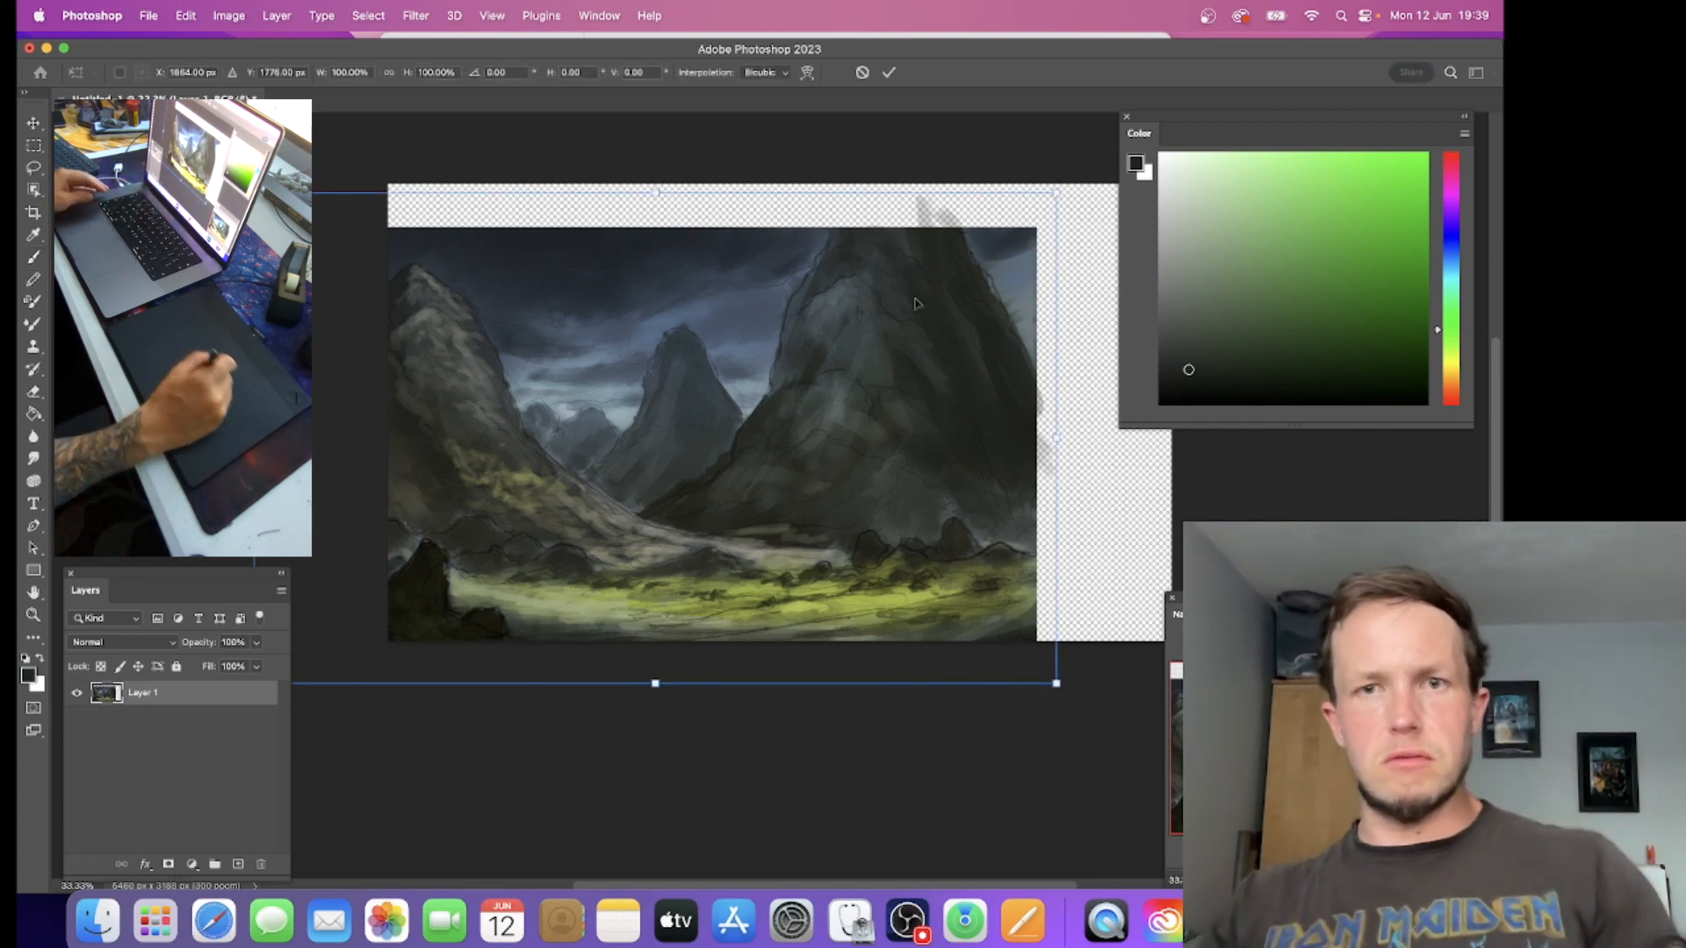
pyautogui.moveTo(742, 382); pyautogui.dragTo(876, 341)
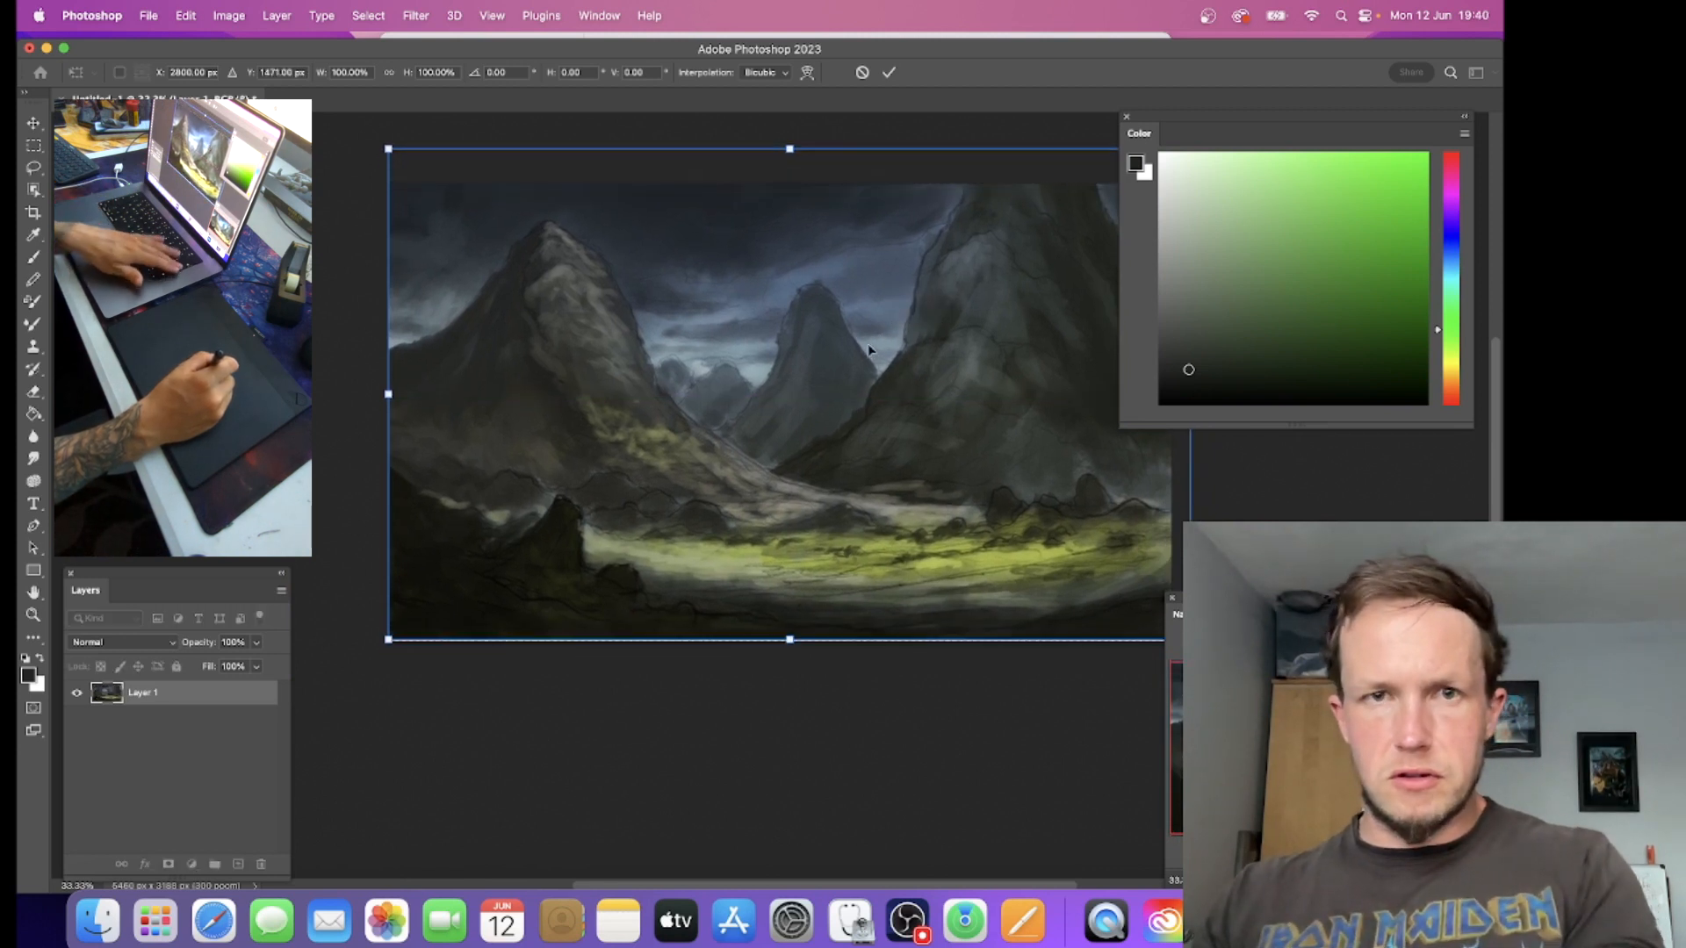
pyautogui.press('Return')
pyautogui.press('b')
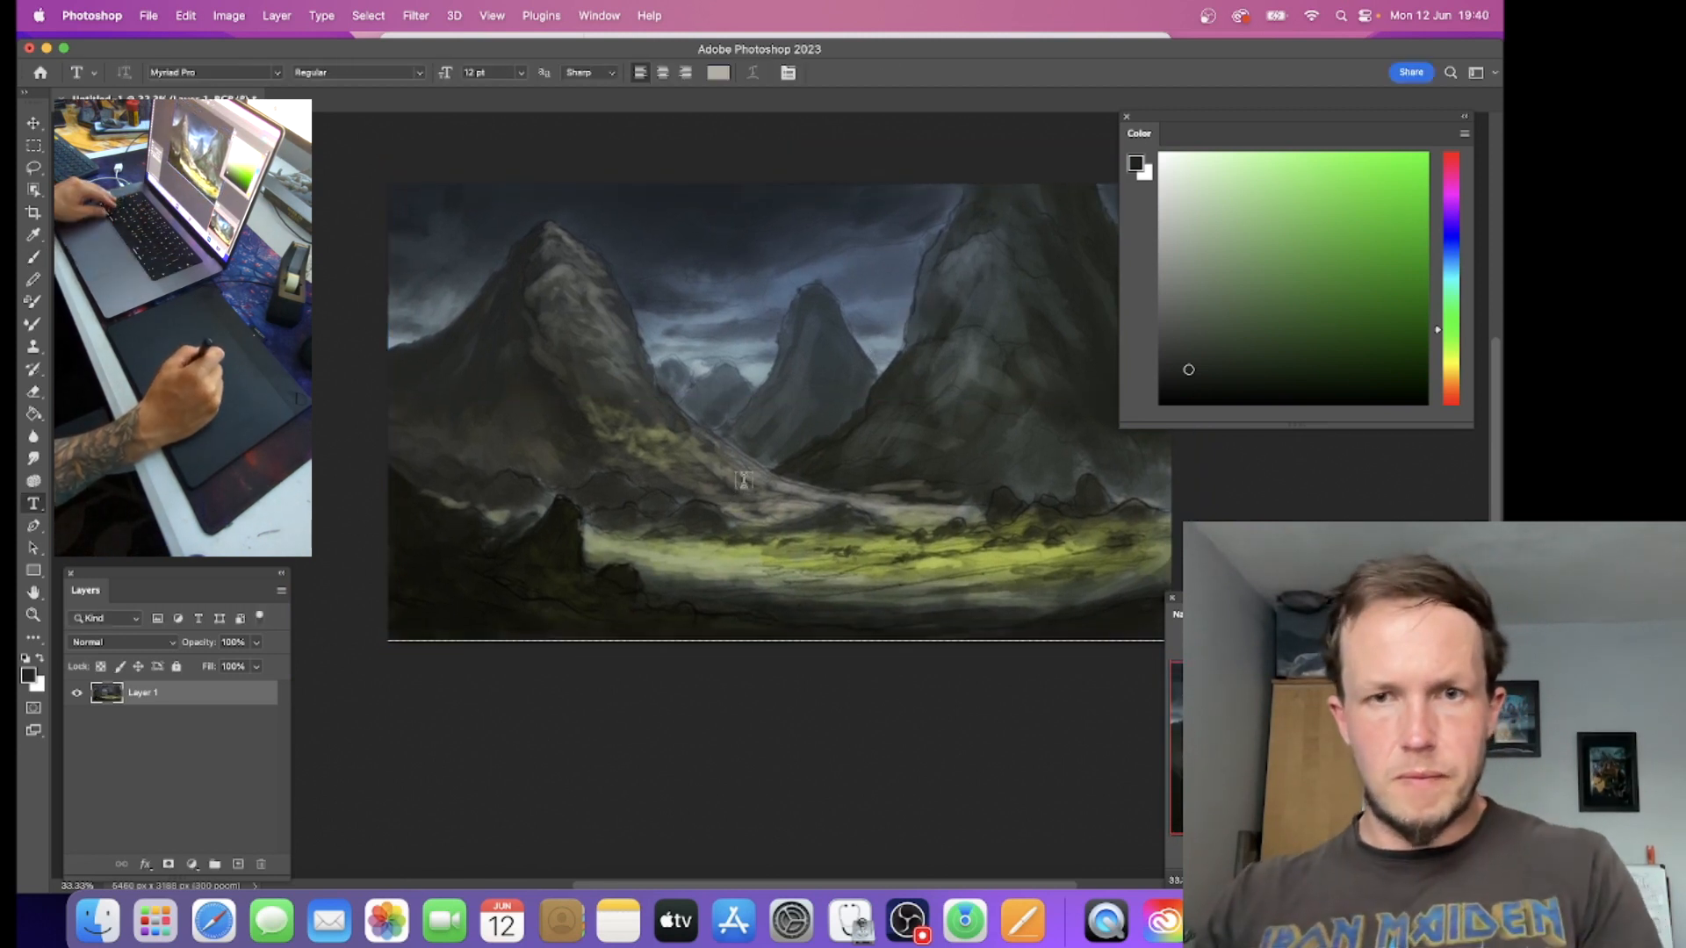
pyautogui.press('super+t')
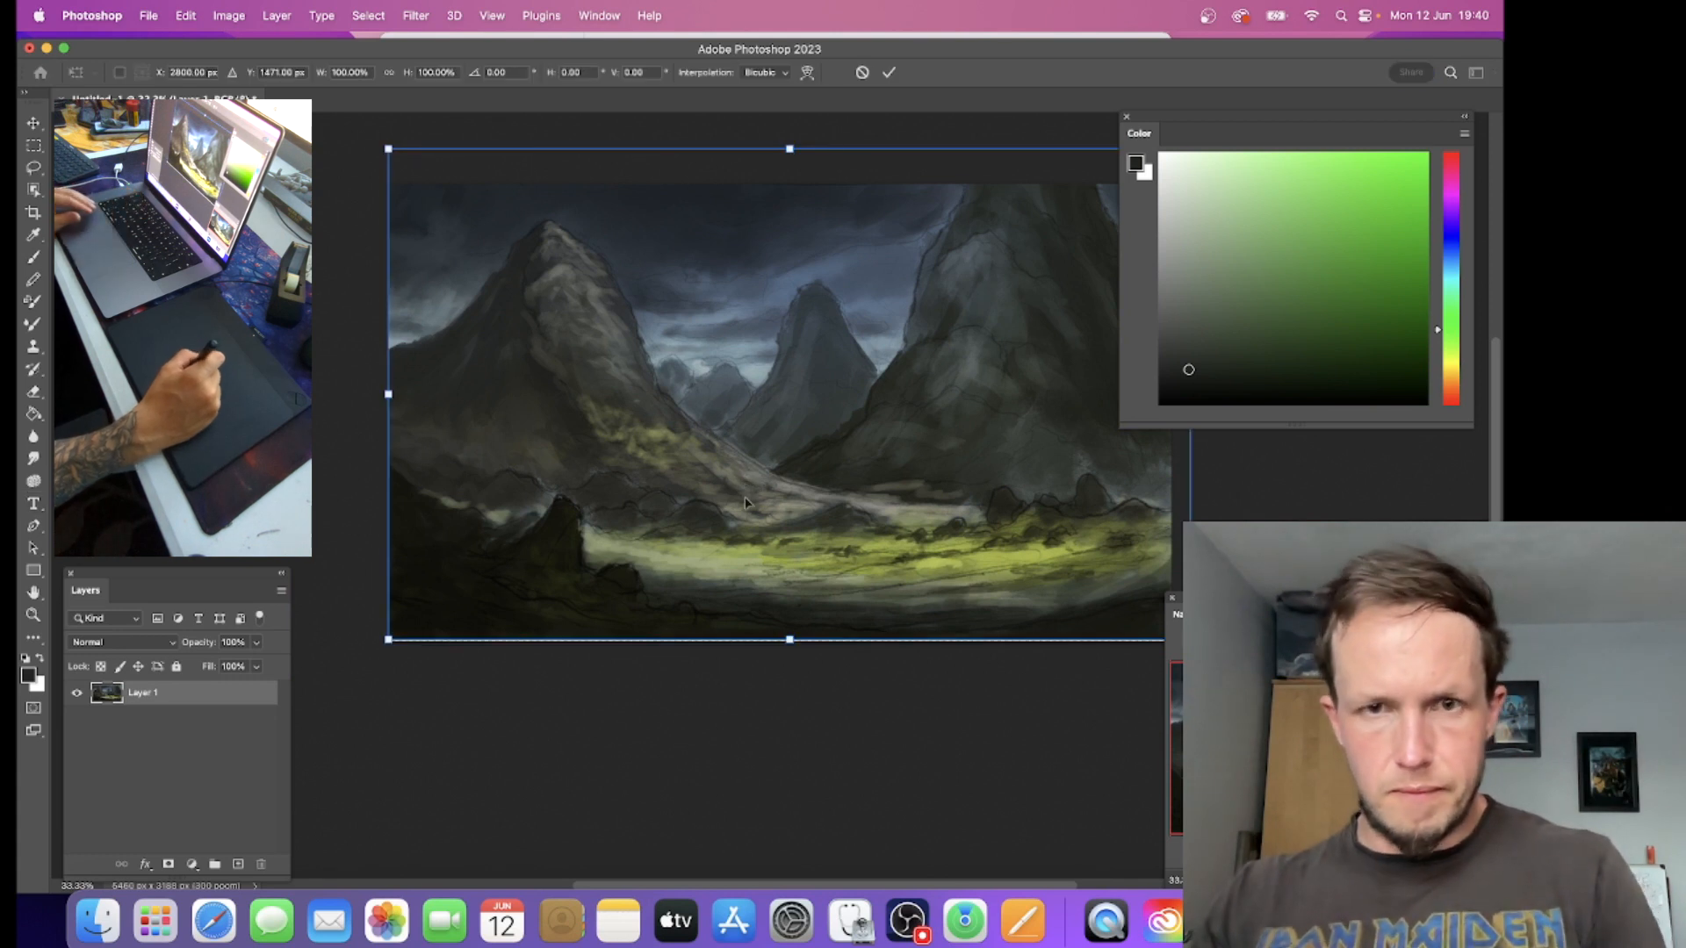
pyautogui.moveTo(789, 640); pyautogui.dragTo(789, 646)
pyautogui.press('Return')
pyautogui.press('t')
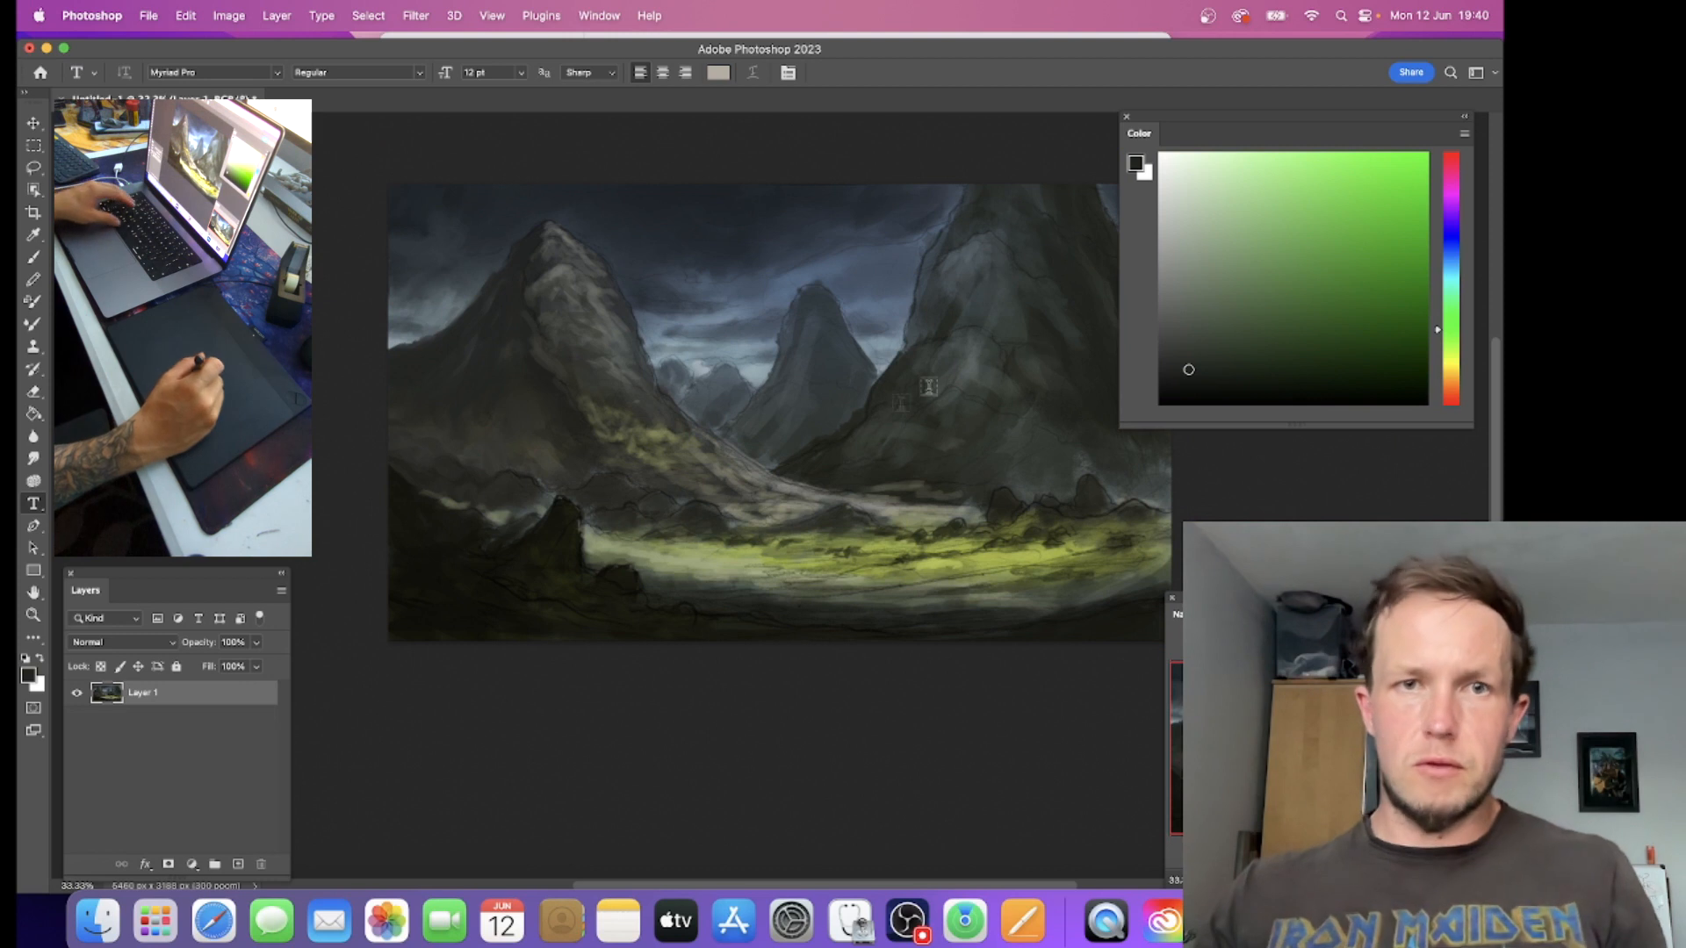
# Step: Sample a dark green-grey, darken the right mountain's upper outer edge, and reduce the brush size to 125
pyautogui.moveTo(857, 440); pyautogui.dragTo(788, 451)
pyautogui.press('b')
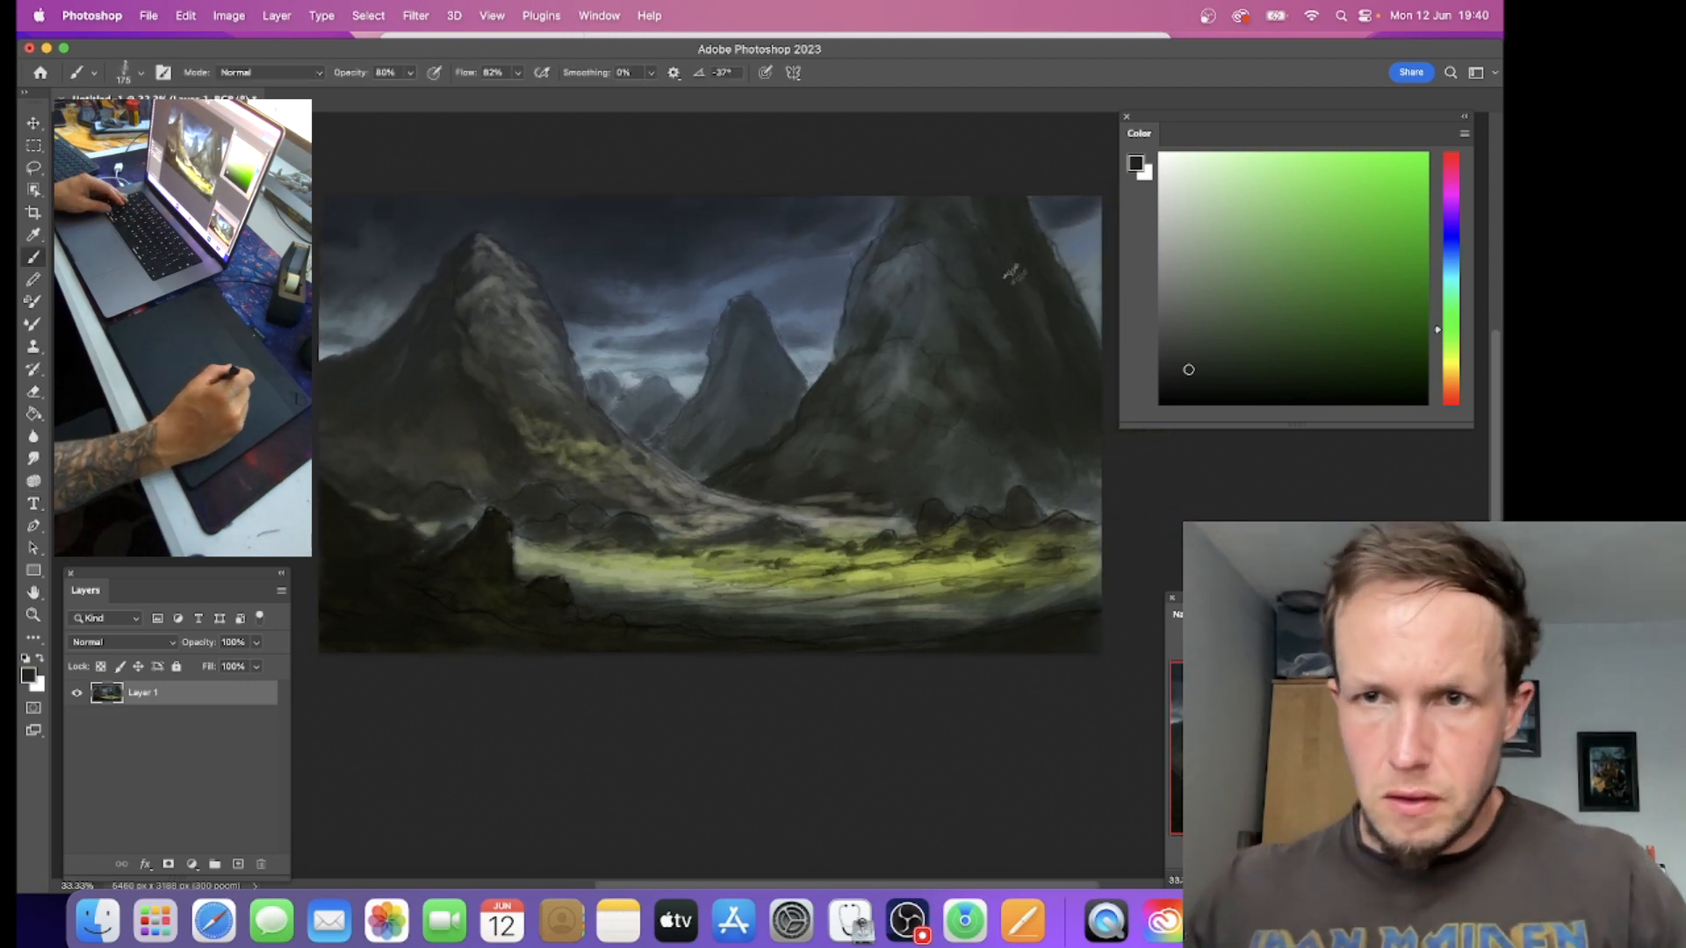
pyautogui.keyDown('alt'); pyautogui.click(1051, 265); pyautogui.keyUp('alt')
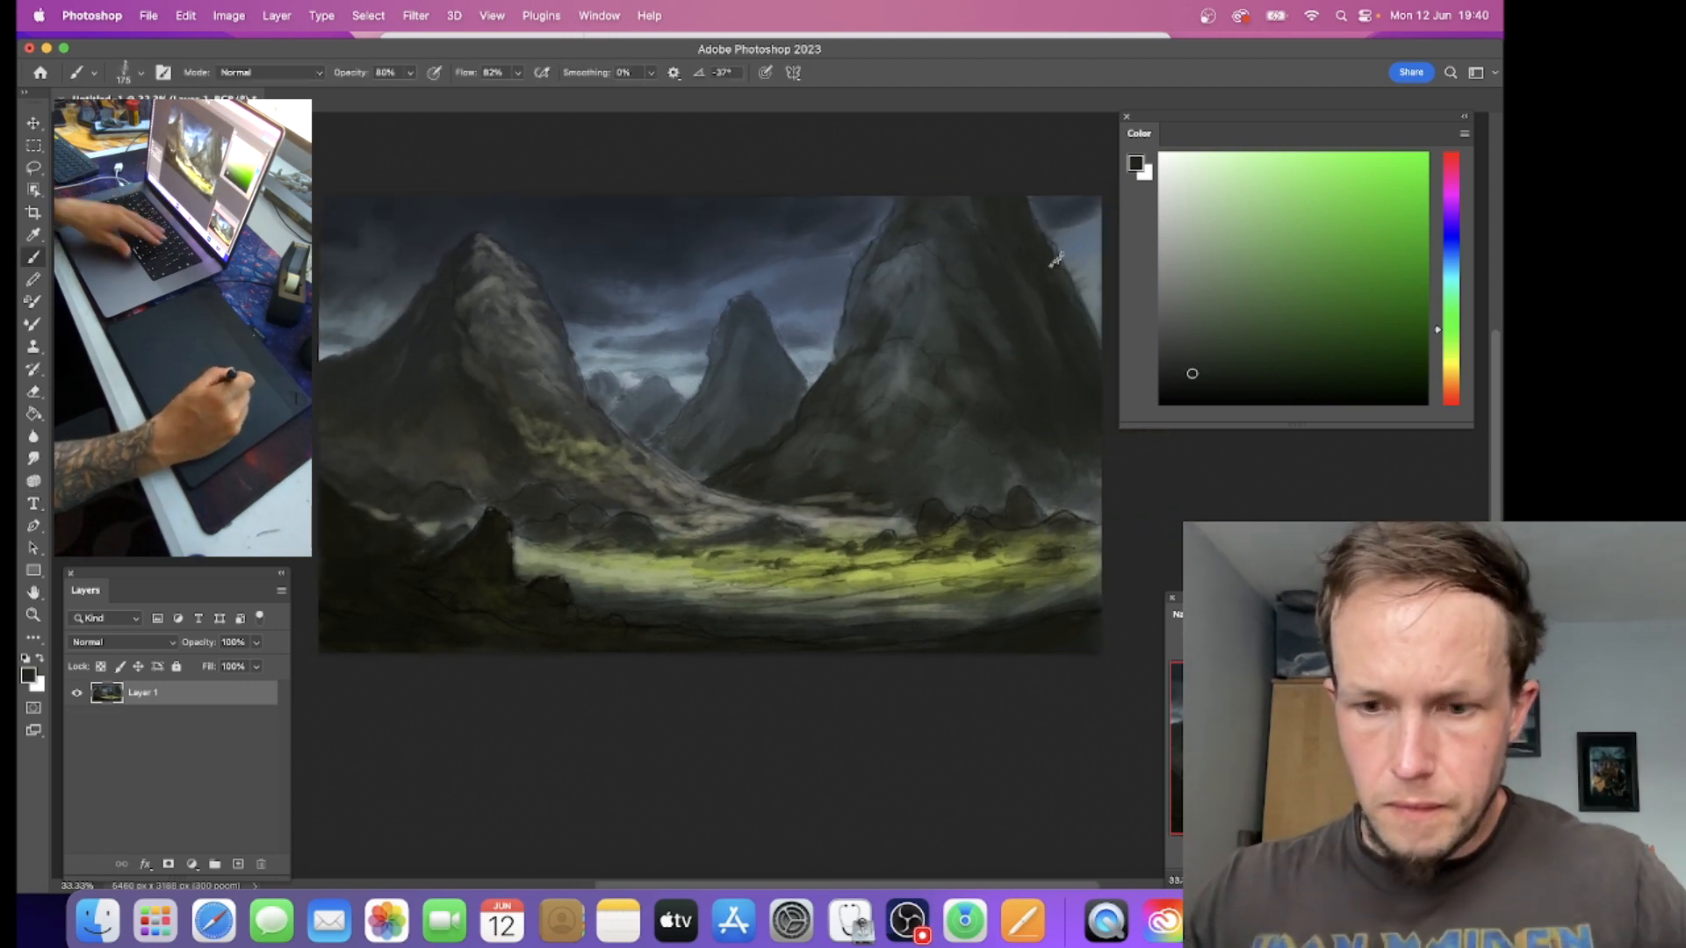
pyautogui.press('[')
pyautogui.press('[')
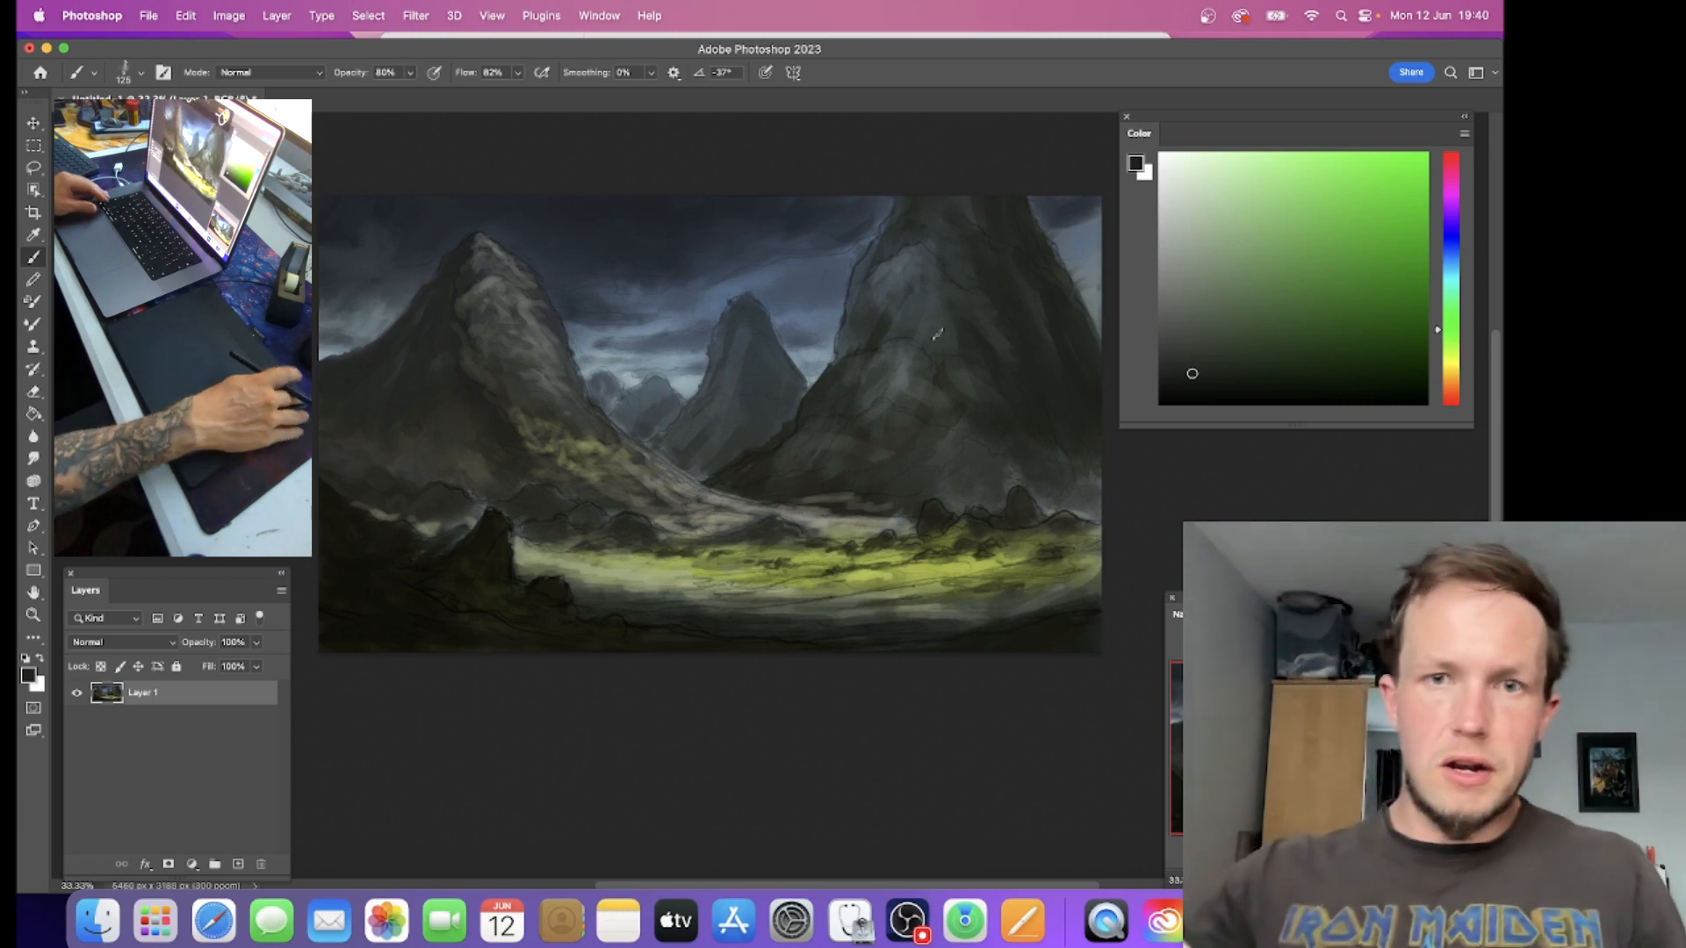
# Step: Lasso the valley-facing side of the right mountain, giving its ridge a jagged outline down to the valley floor
pyautogui.press('super+equal')
pyautogui.press('l')
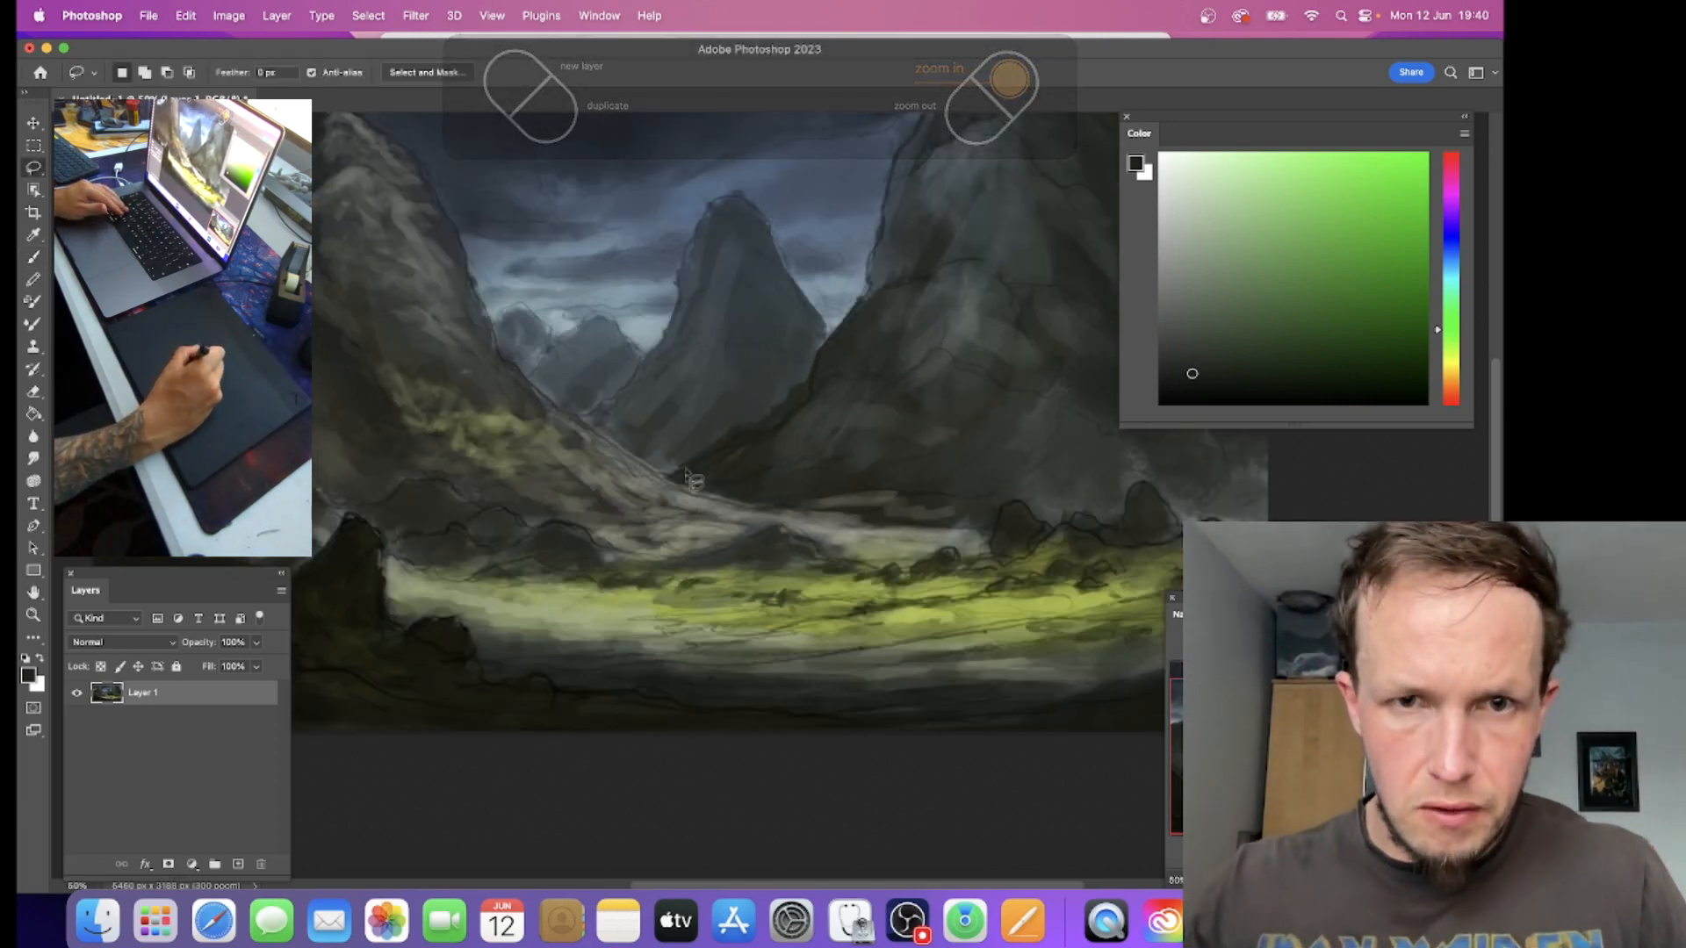
pyautogui.moveTo(671, 476)
pyautogui.mouseDown()
pyautogui.moveTo(809, 391)
pyautogui.moveTo(872, 268)
pyautogui.moveTo(887, 167)
pyautogui.moveTo(929, 118)
pyautogui.moveTo(1001, 351)
pyautogui.moveTo(679, 525)
pyautogui.mouseUp()
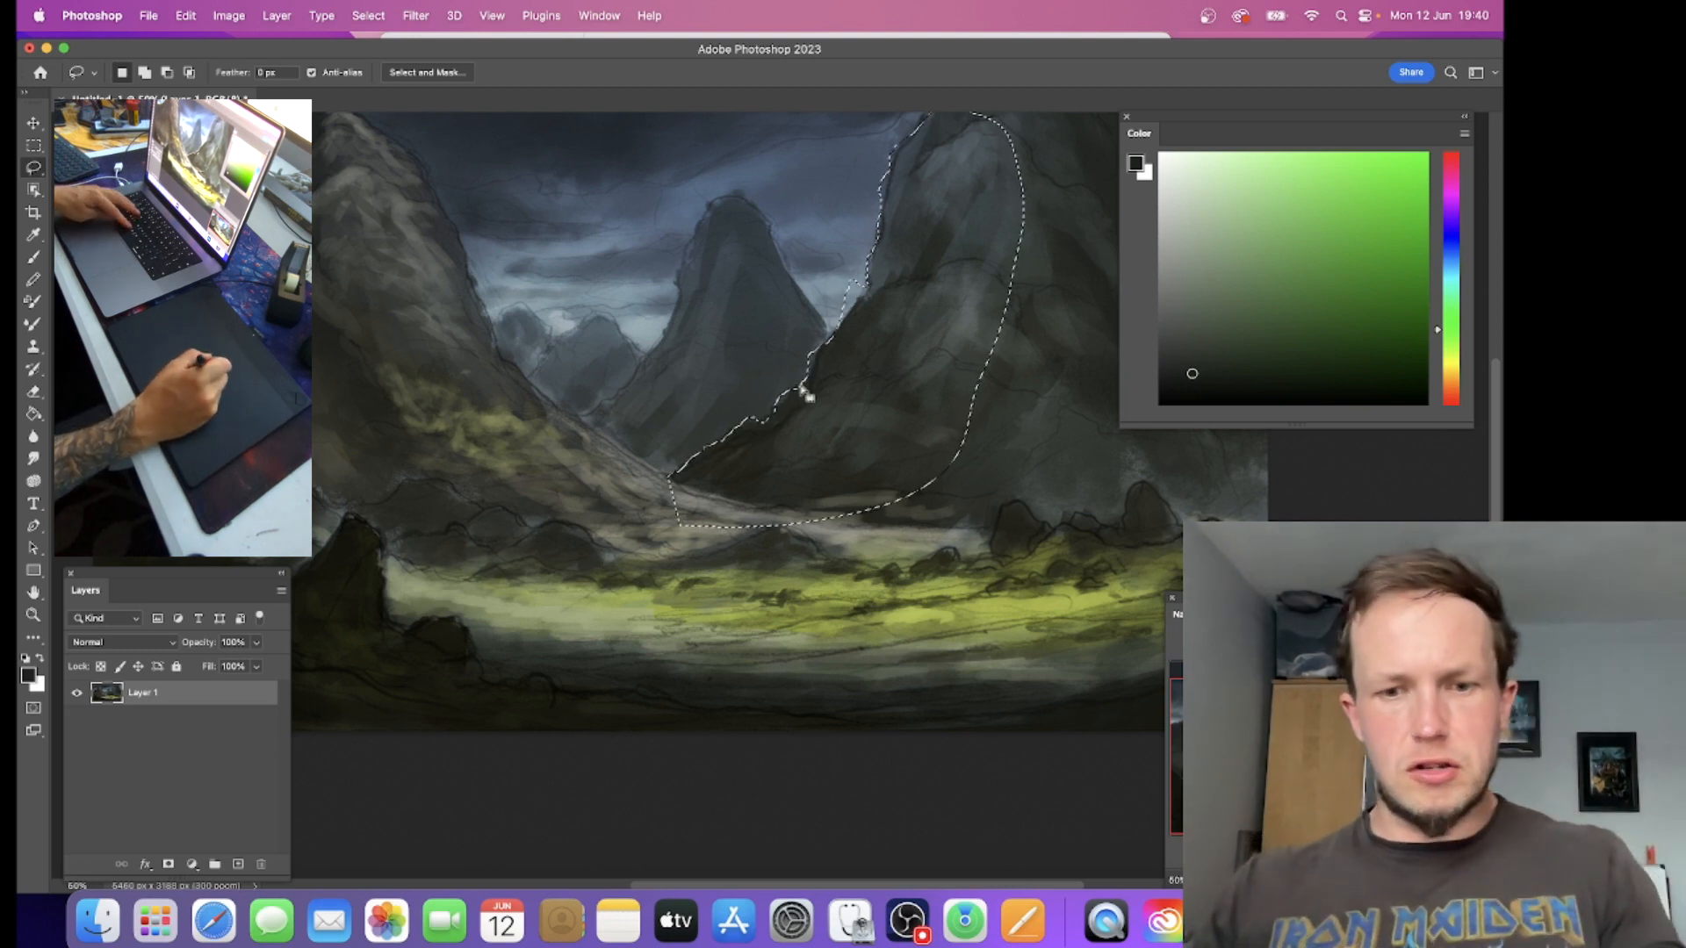
# Step: Paint dark rock along the jagged ridge inside the selection with a size 125 brush, from the foot to the peak
pyautogui.press('b')
pyautogui.keyDown('alt'); pyautogui.click(724, 467); pyautogui.keyUp('alt')
pyautogui.moveTo(686, 475)
pyautogui.mouseDown()
pyautogui.moveTo(818, 356)
pyautogui.moveTo(889, 251)
pyautogui.moveTo(829, 258)
pyautogui.moveTo(850, 295)
pyautogui.moveTo(882, 206)
pyautogui.mouseUp()
pyautogui.keyDown('alt'); pyautogui.click(893, 168); pyautogui.keyUp('alt')
pyautogui.keyDown('alt'); pyautogui.click(942, 129); pyautogui.keyUp('alt')
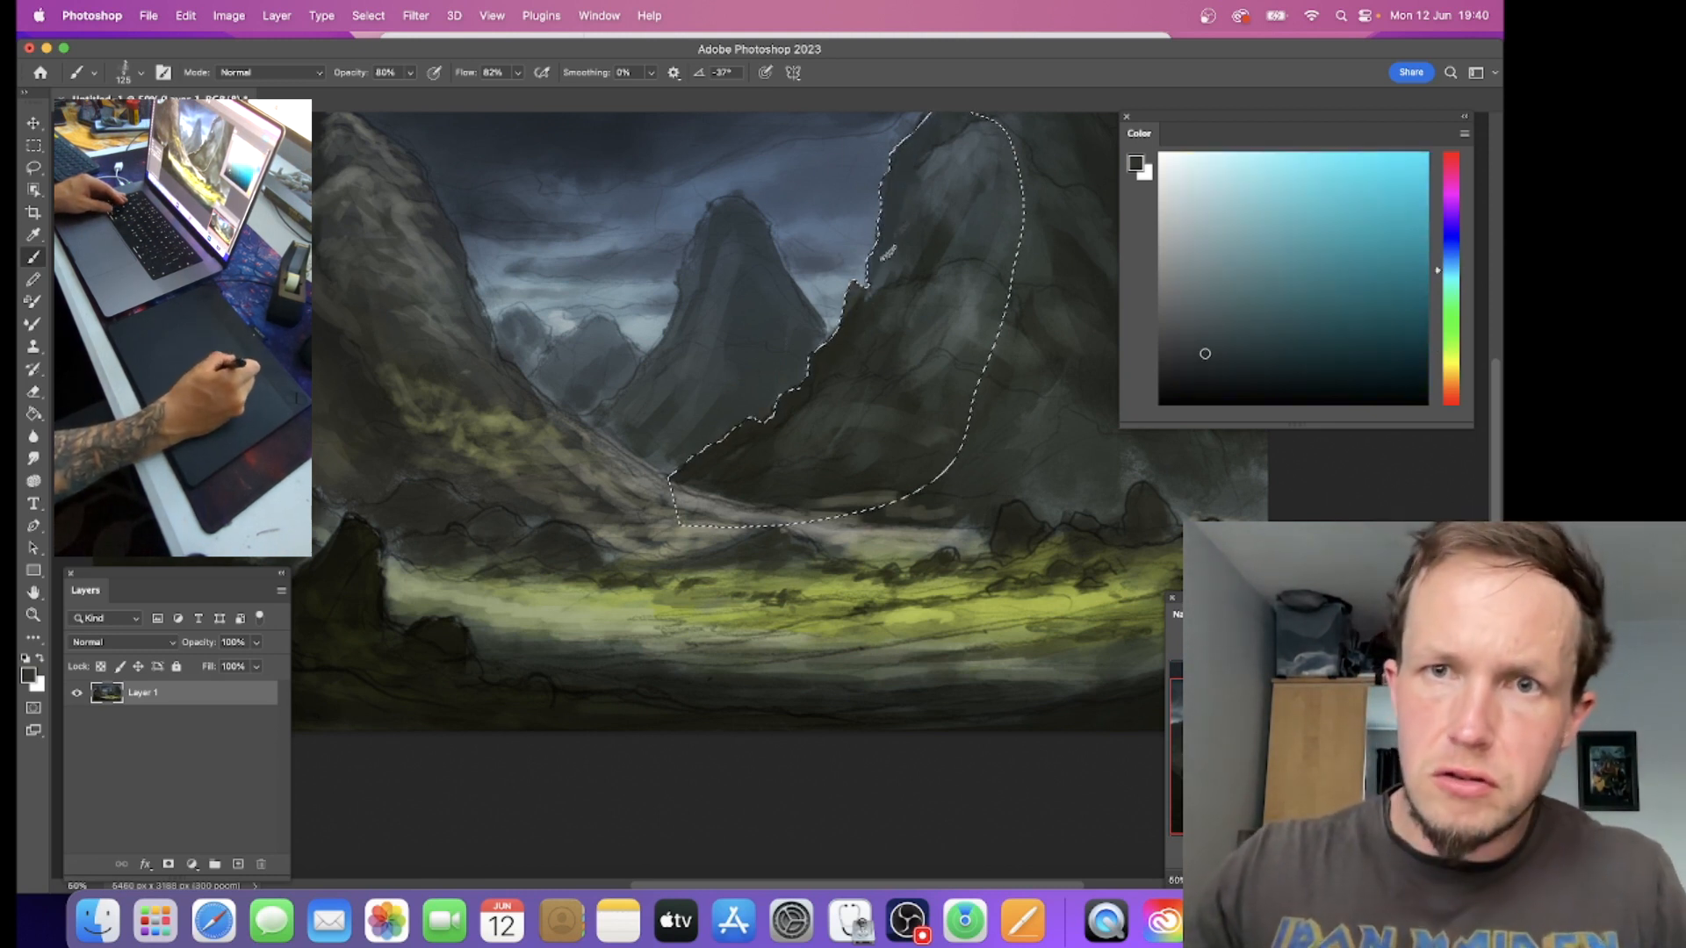
# Step: Sample blue-grey and dark green tones from the right mountain and paint rock planes across the selected face and lower slope
pyautogui.keyDown('alt'); pyautogui.click(907, 185); pyautogui.keyUp('alt')
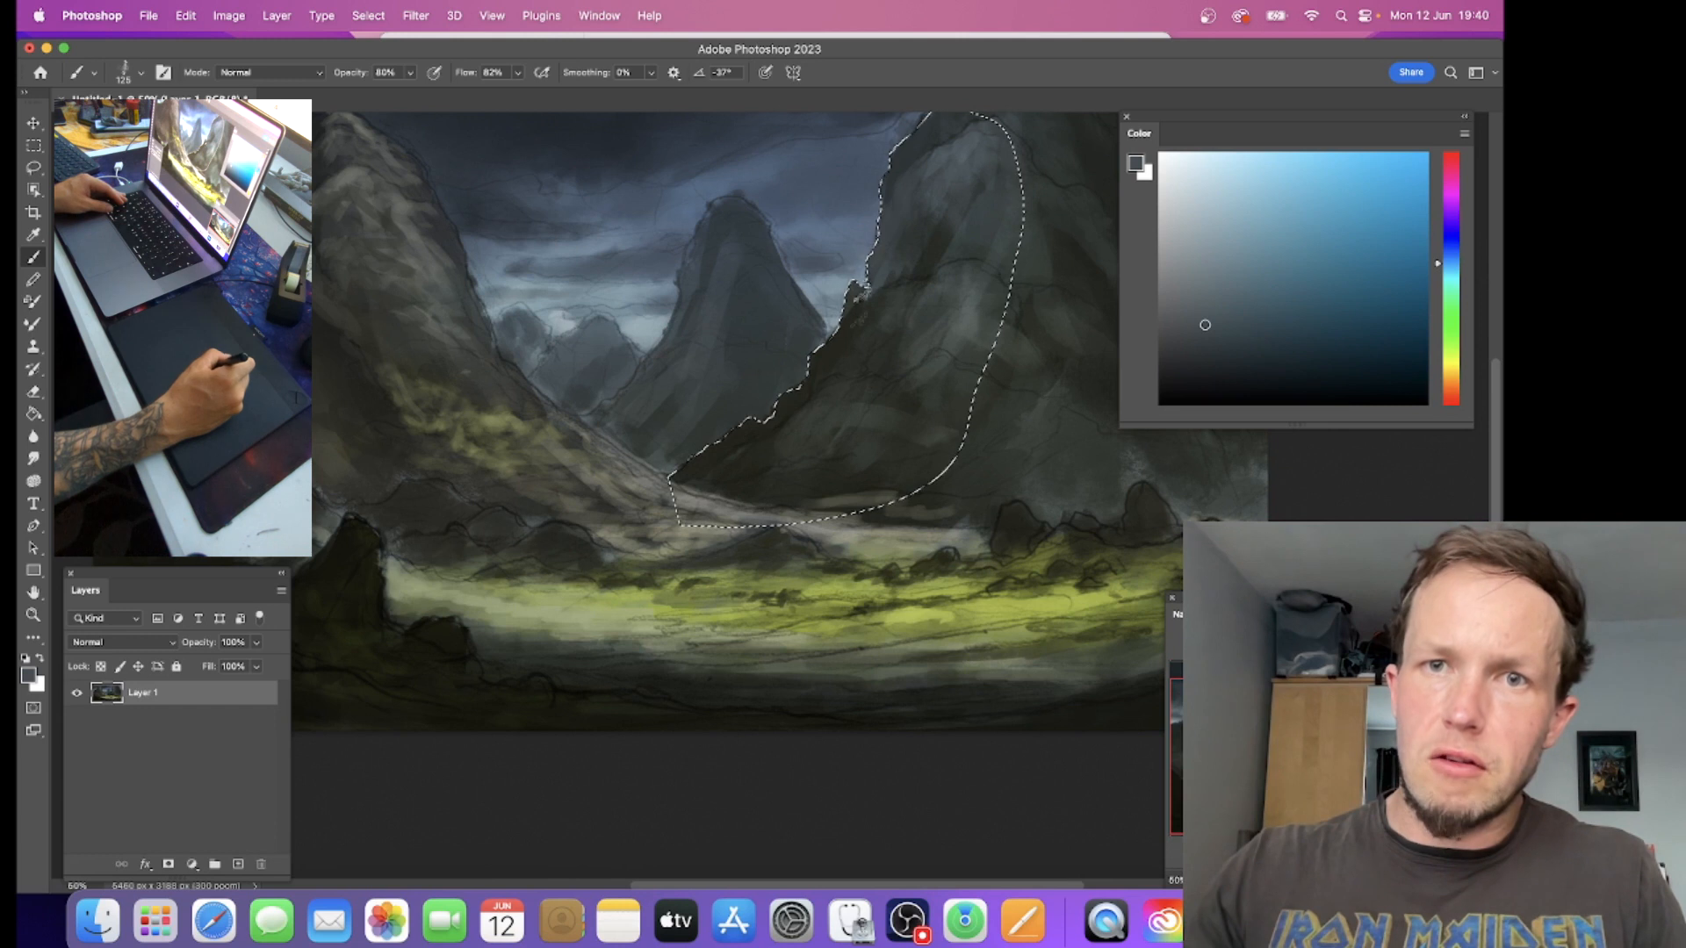
pyautogui.keyDown('alt'); pyautogui.click(857, 299); pyautogui.keyUp('alt')
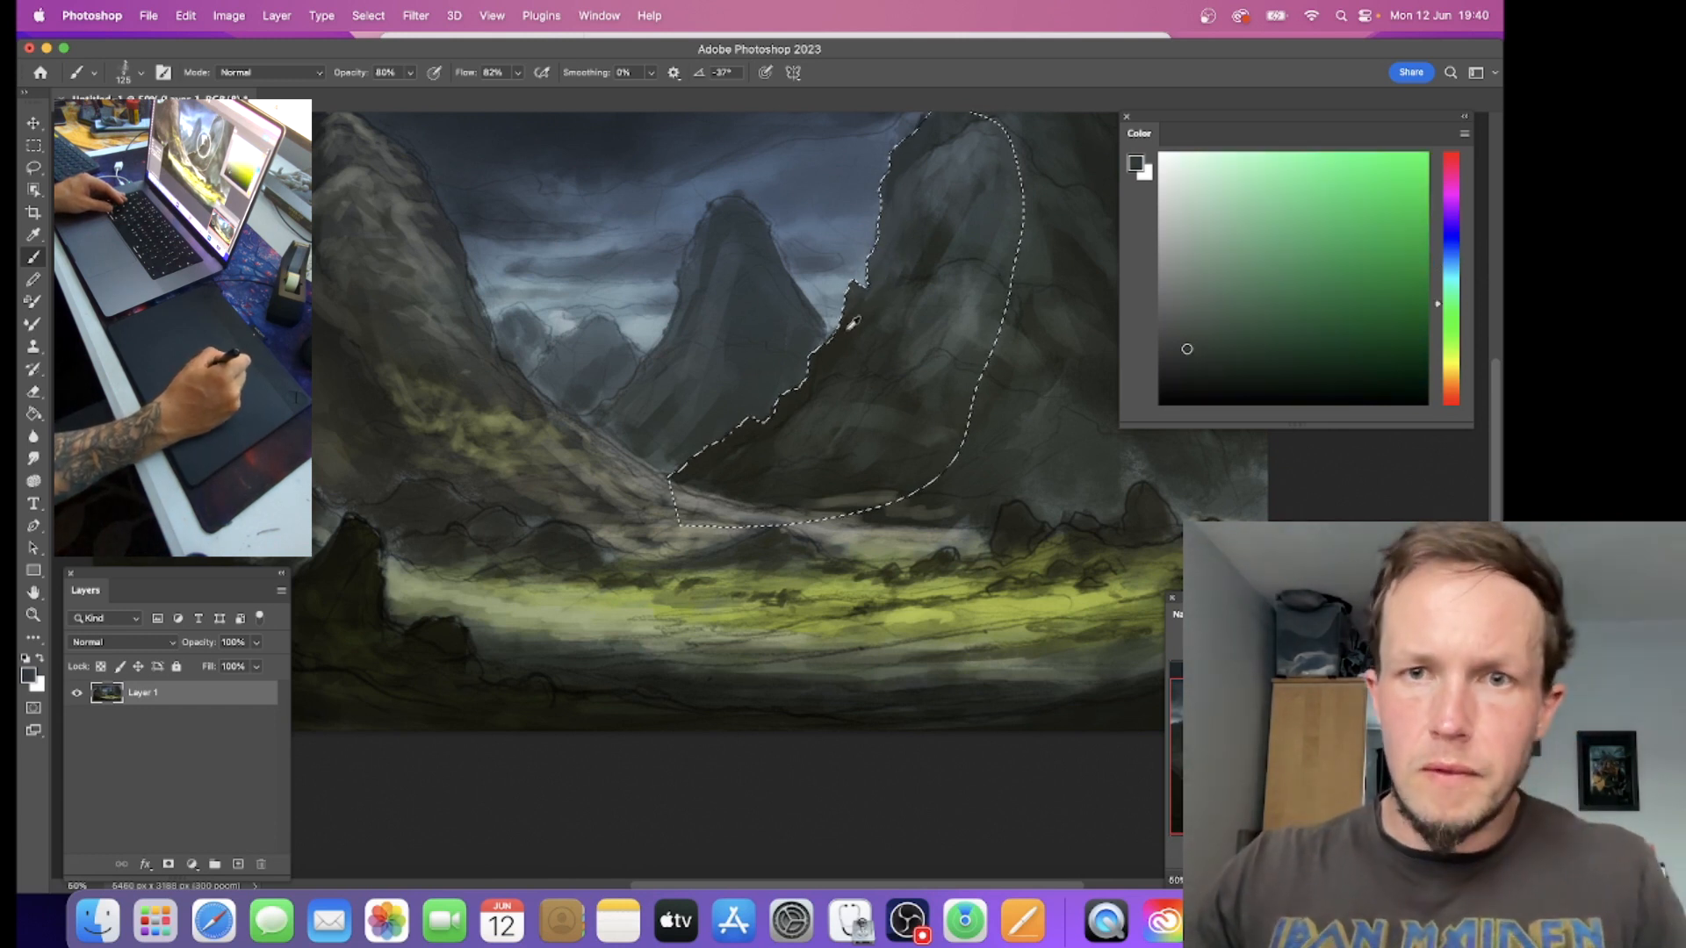
pyautogui.keyDown('alt'); pyautogui.click(877, 274); pyautogui.keyUp('alt')
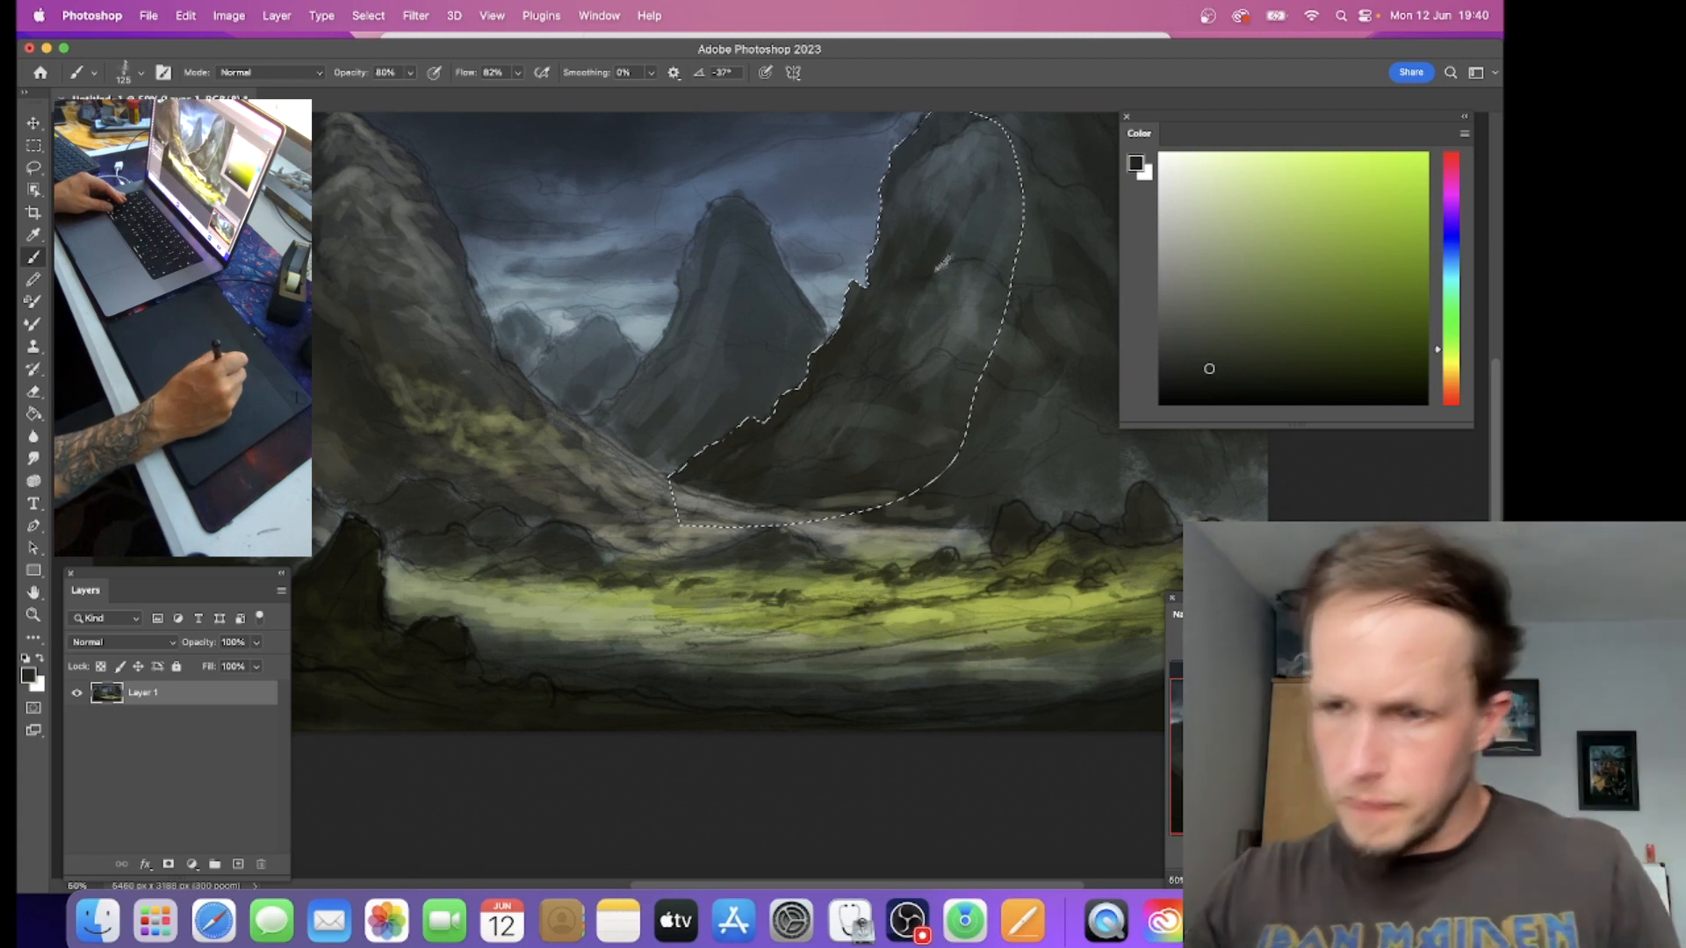
pyautogui.keyDown('alt'); pyautogui.click(753, 454); pyautogui.keyUp('alt')
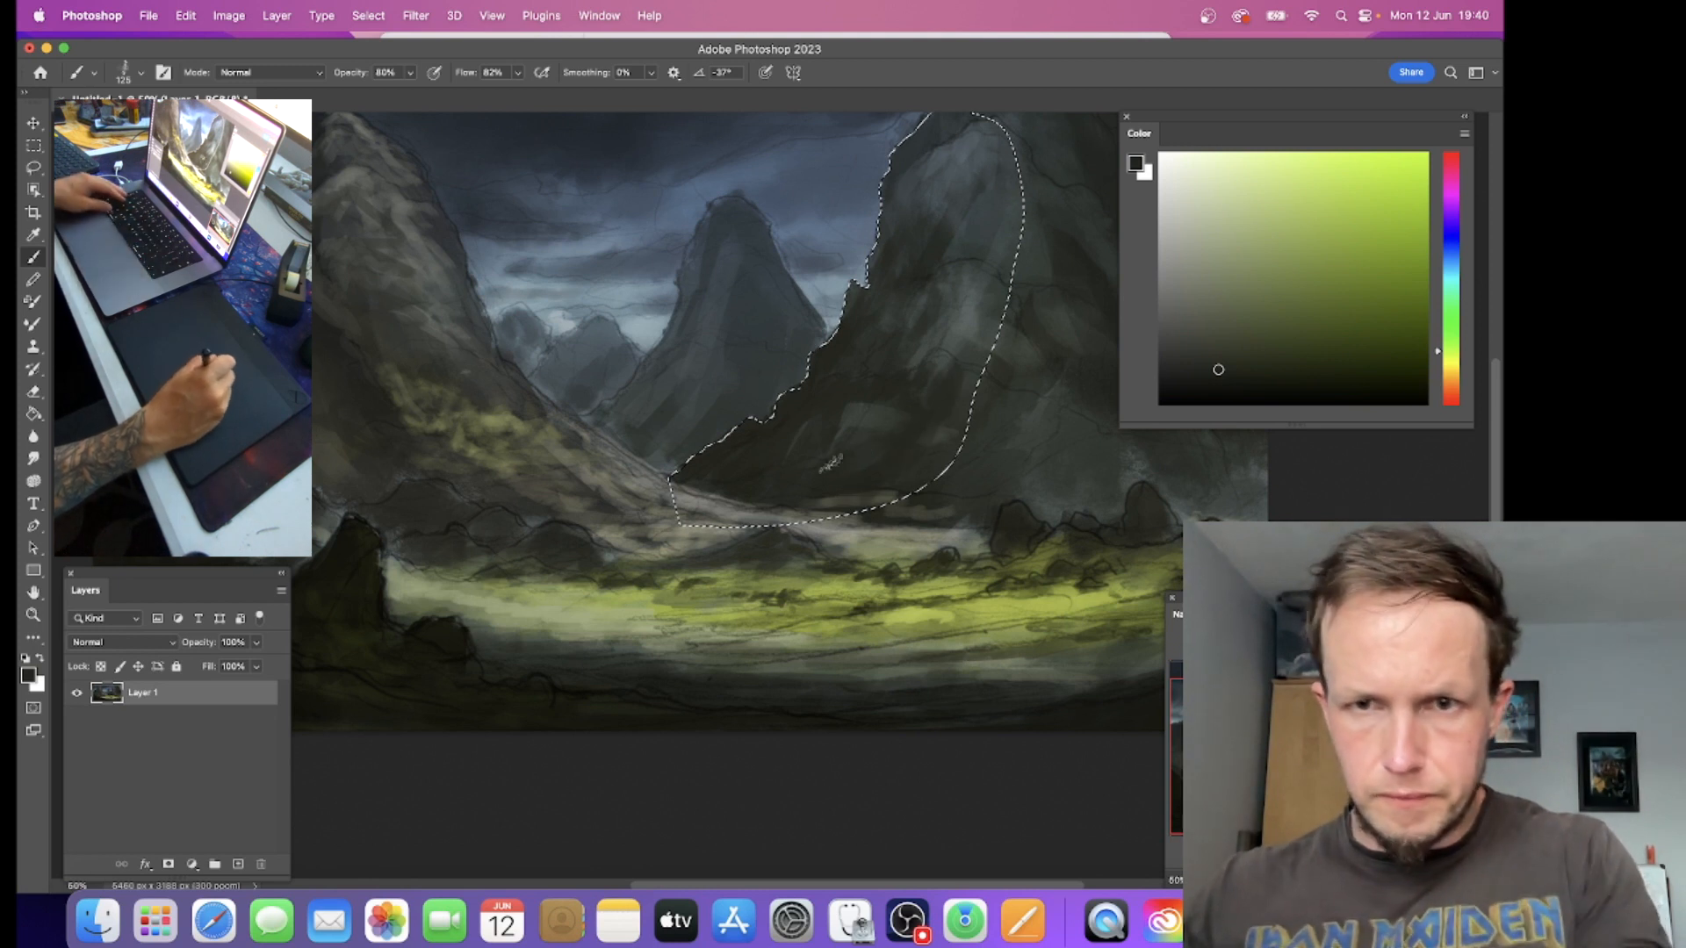
pyautogui.keyDown('alt'); pyautogui.click(857, 414); pyautogui.keyUp('alt')
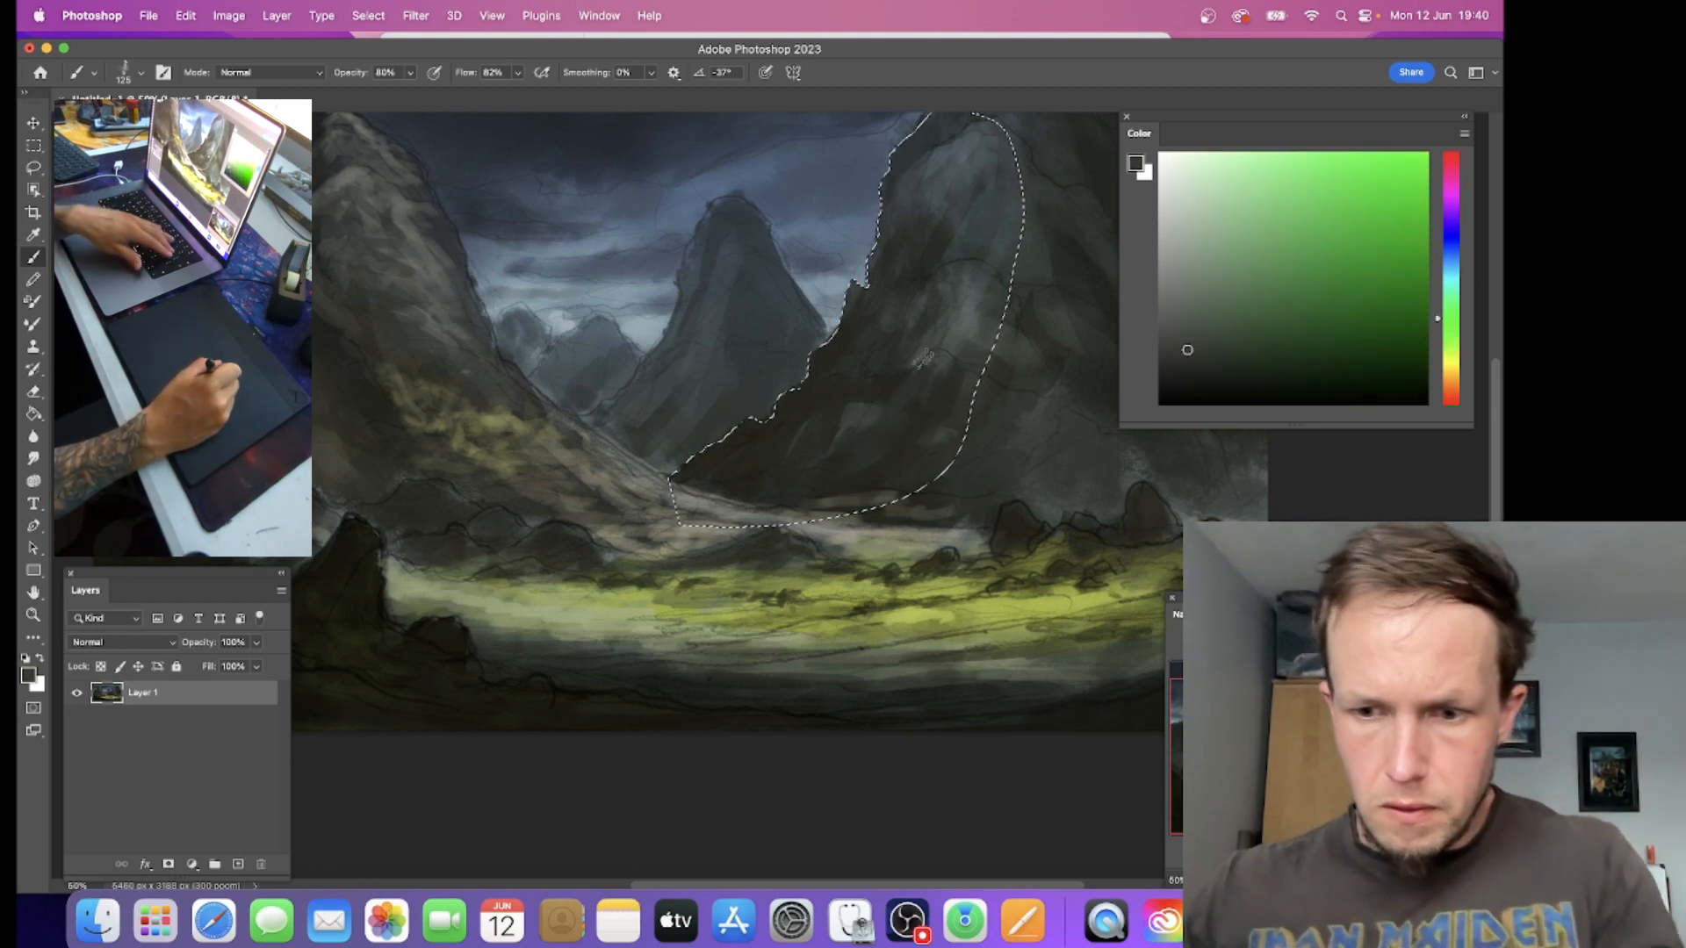
# Step: Reduce the brush to 70 and paint finer grey and dark rock texture on the right mountain's selected face
pyautogui.press('[')
pyautogui.press('[')
pyautogui.press('[')
pyautogui.press('[')
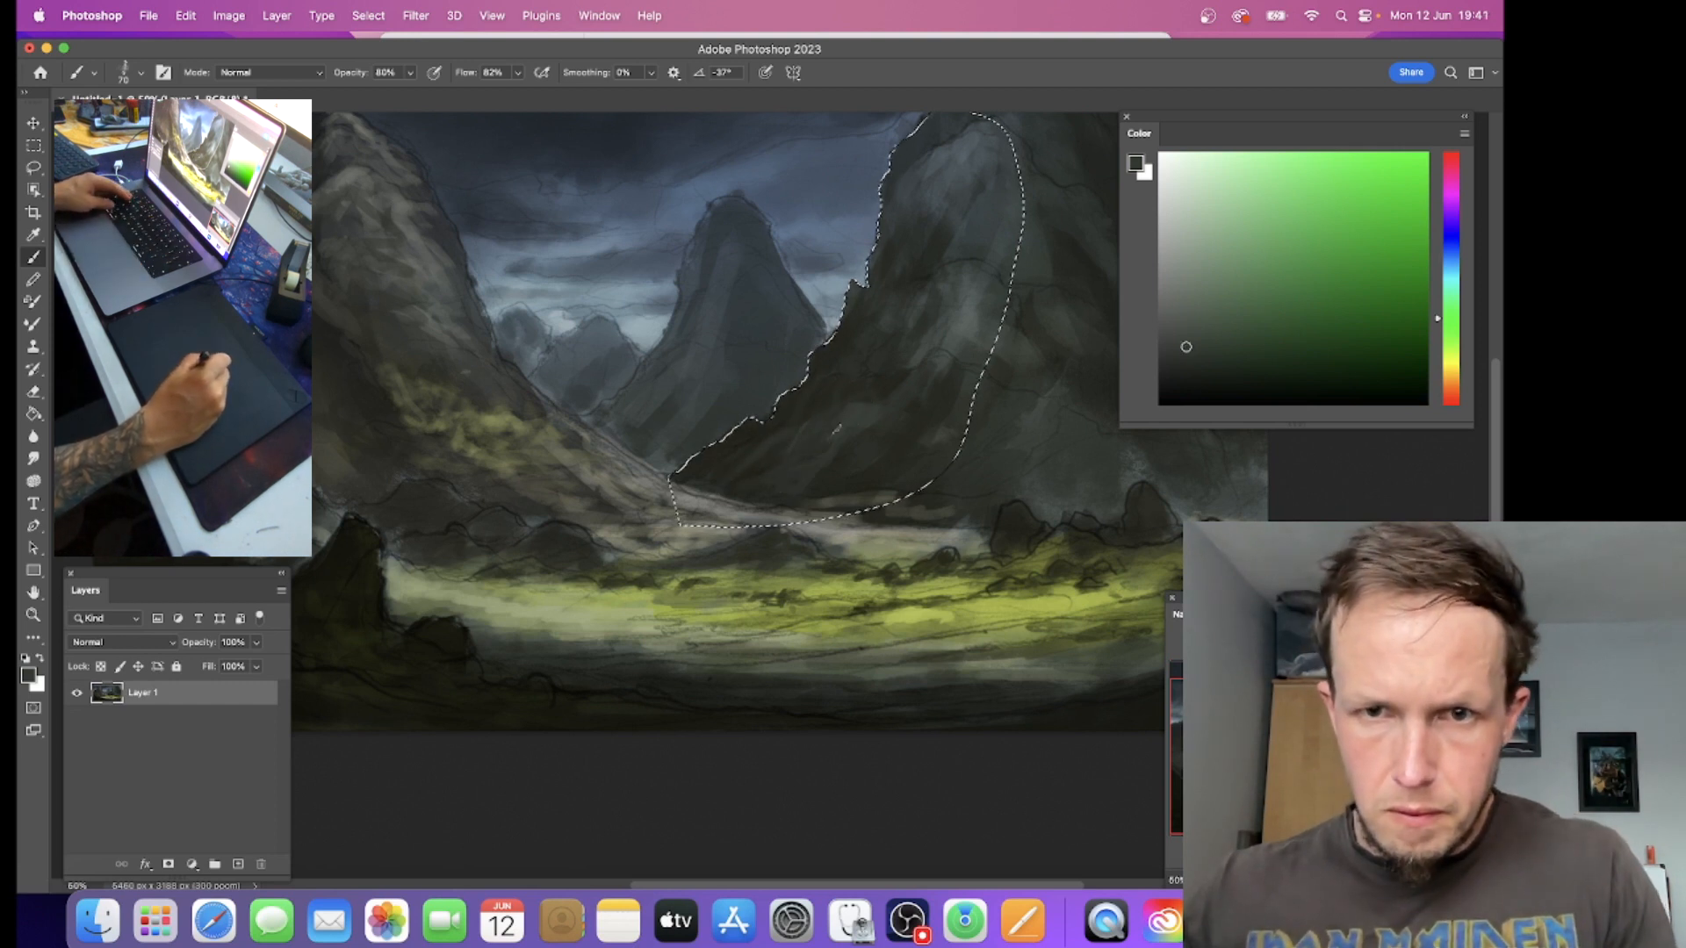
pyautogui.keyDown('alt'); pyautogui.click(840, 364); pyautogui.keyUp('alt')
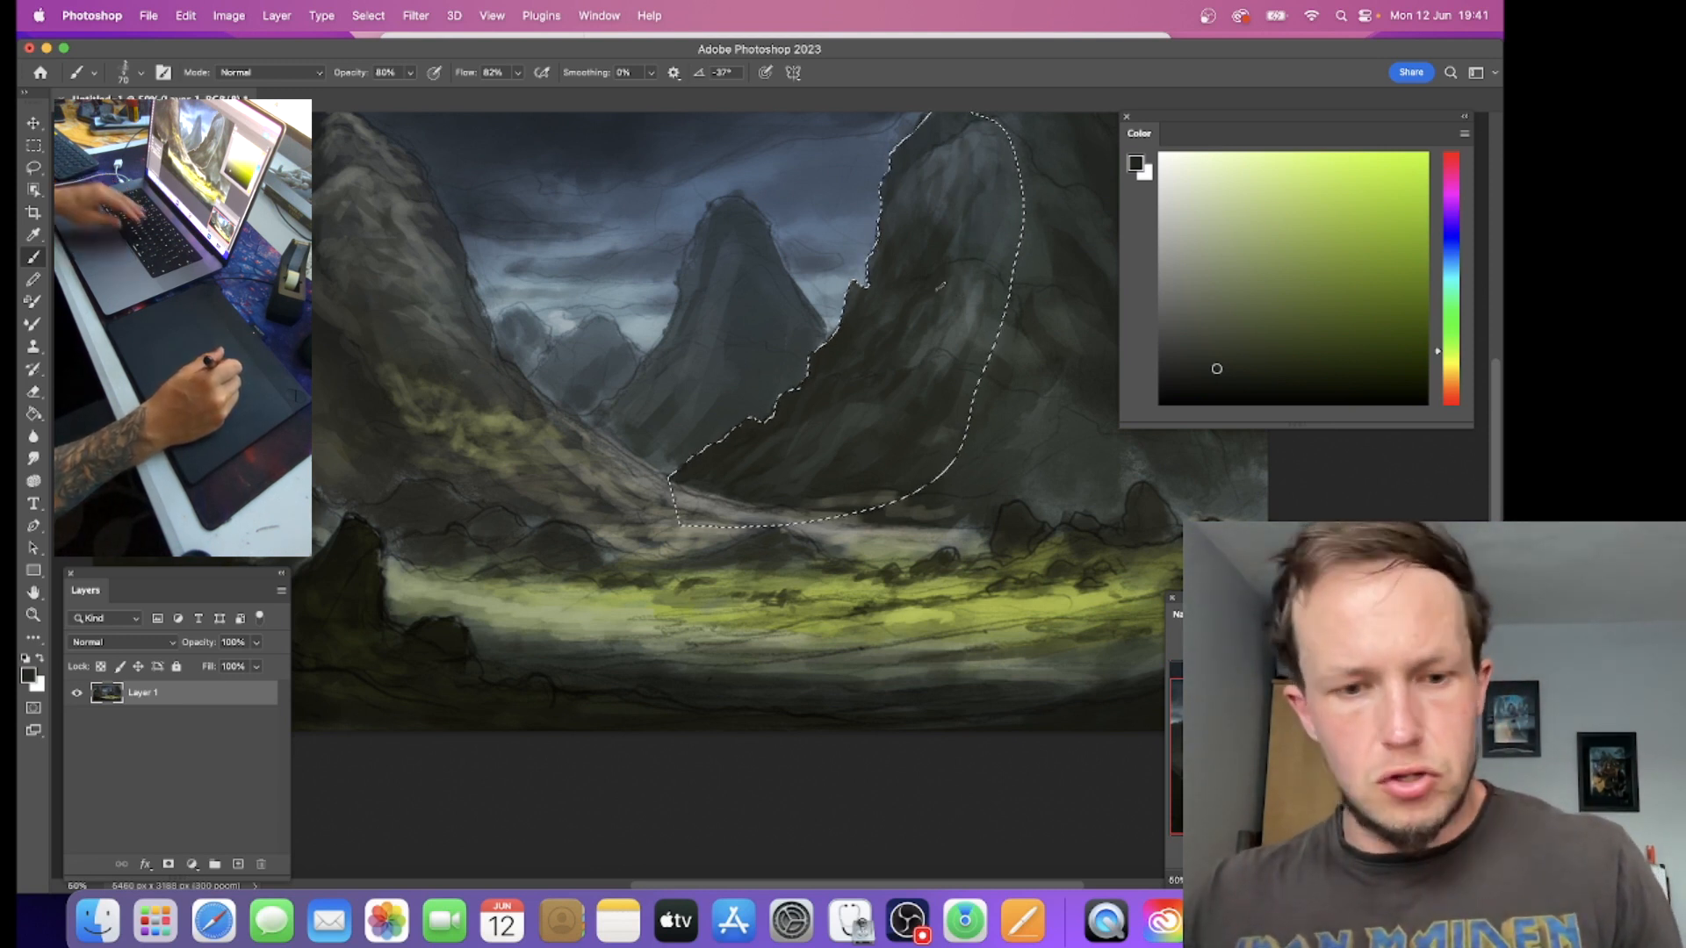
pyautogui.press('Return')
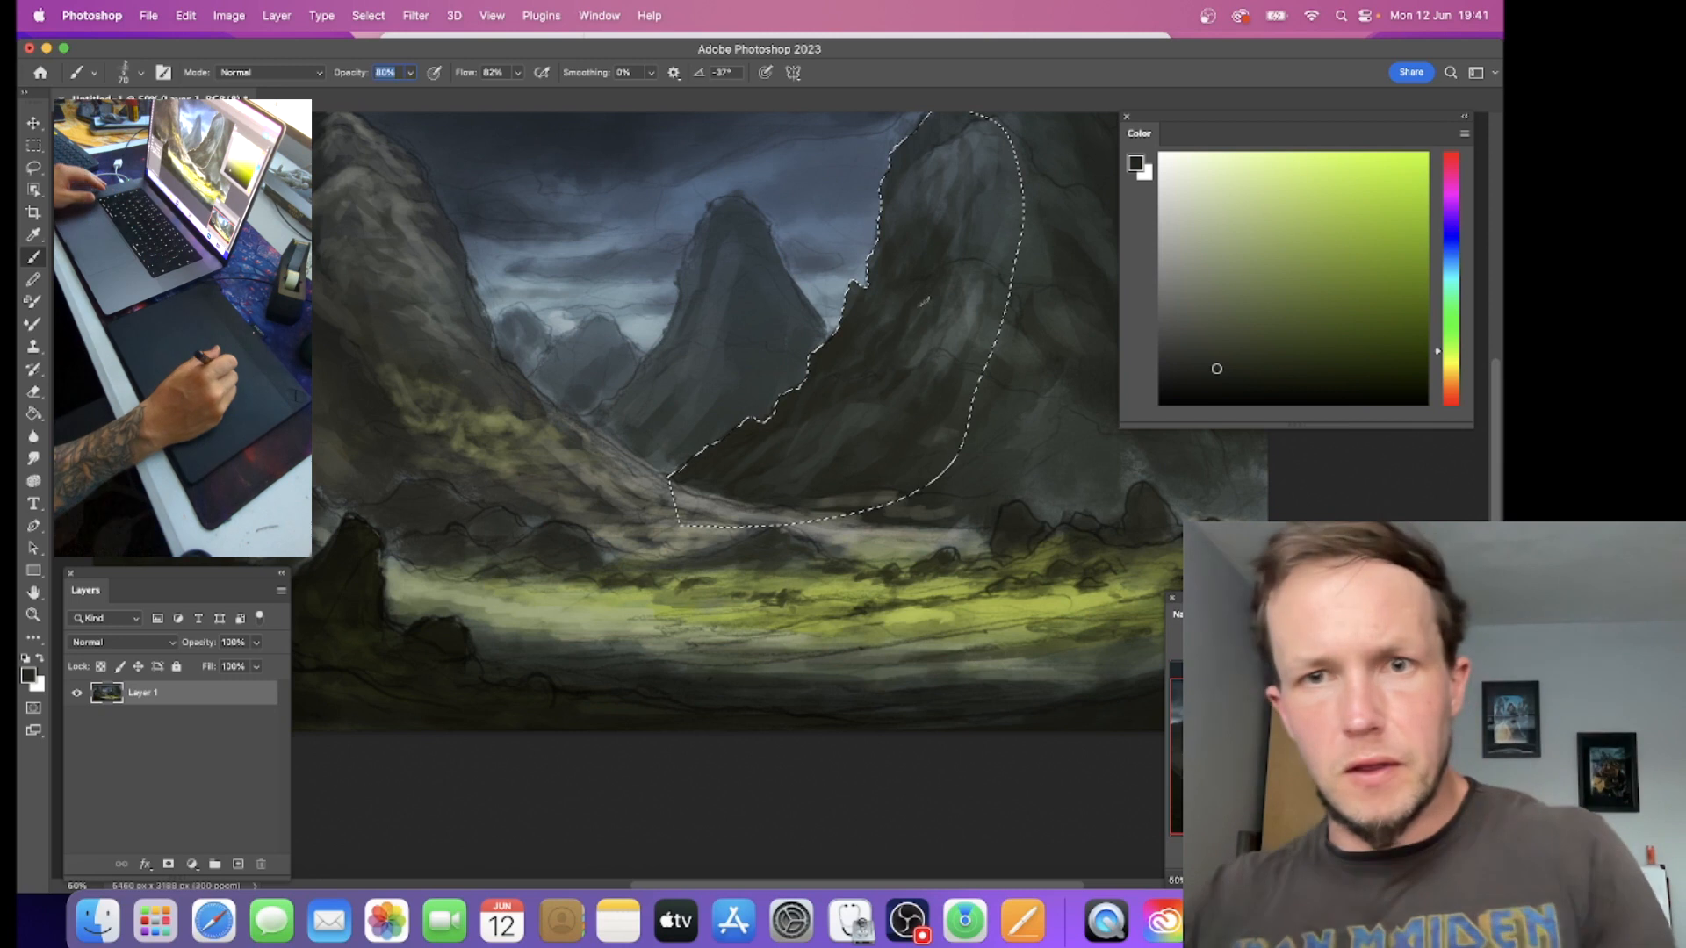
pyautogui.press('super+j')
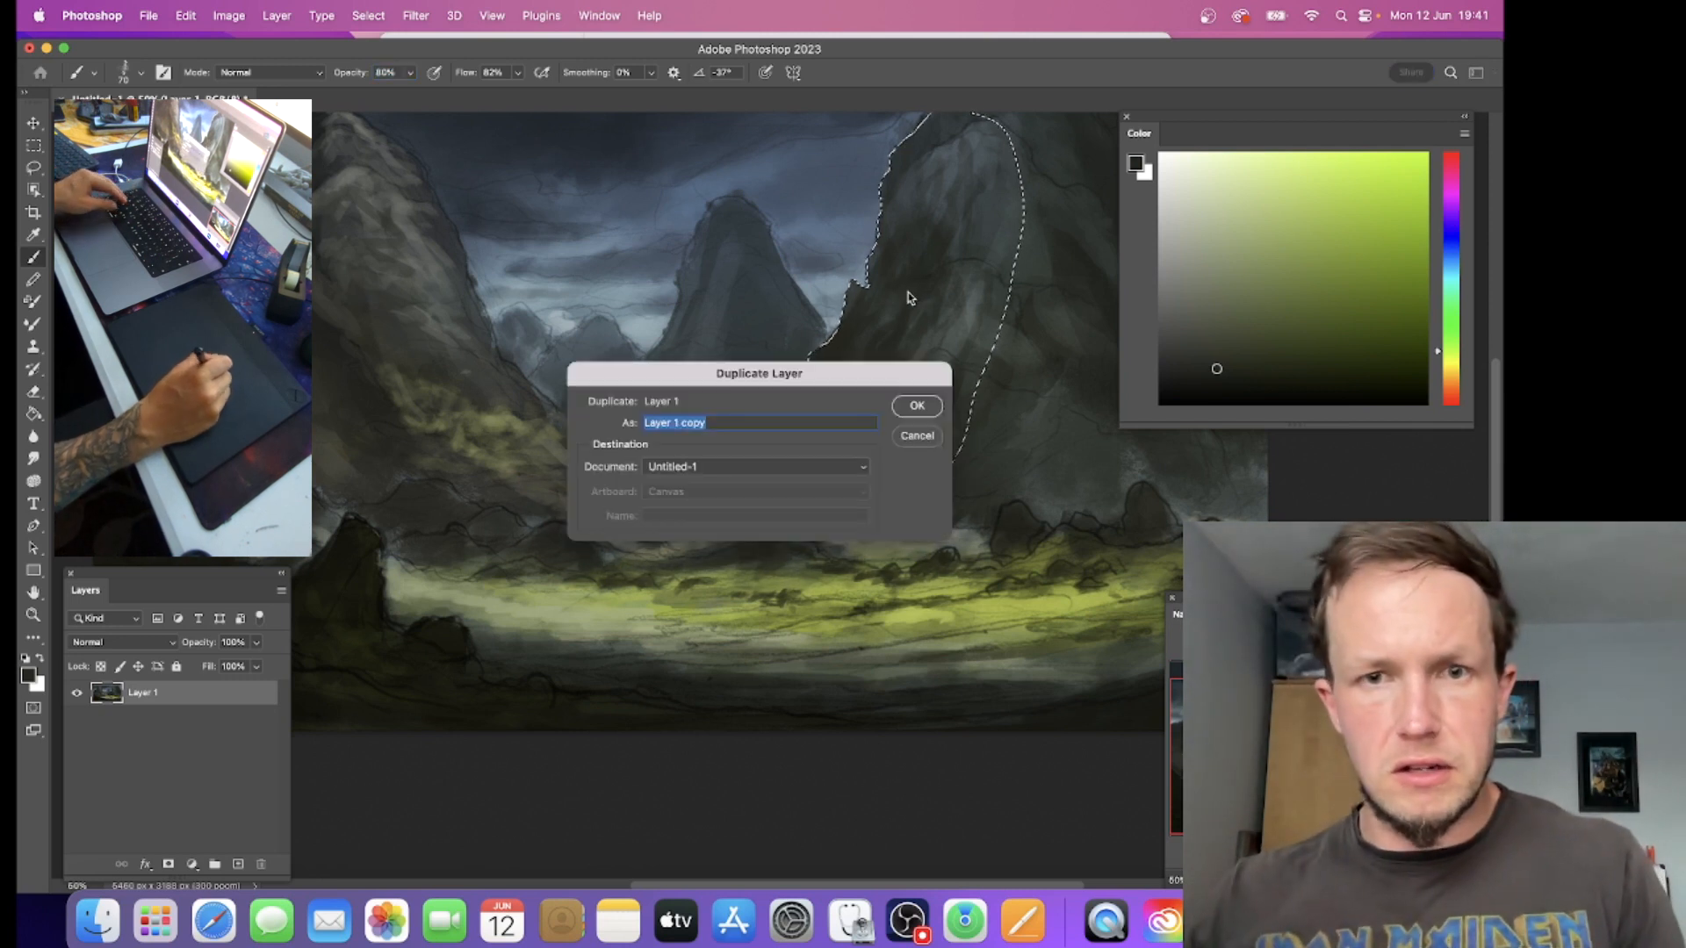
pyautogui.click(919, 442)
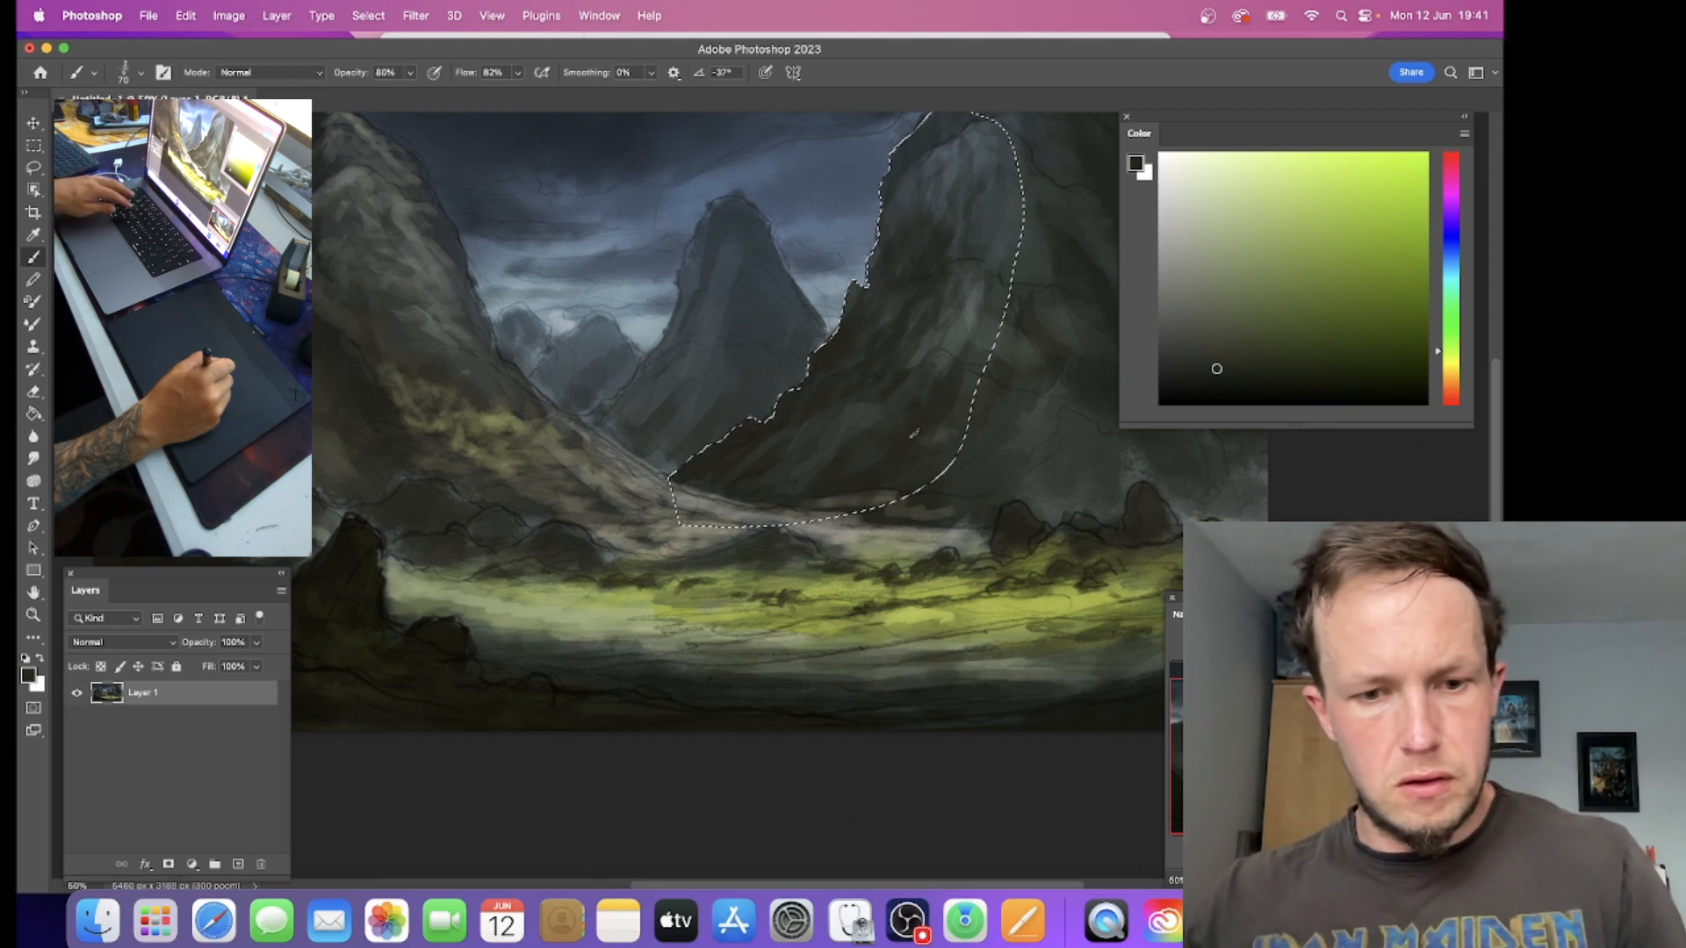
pyautogui.press('d')
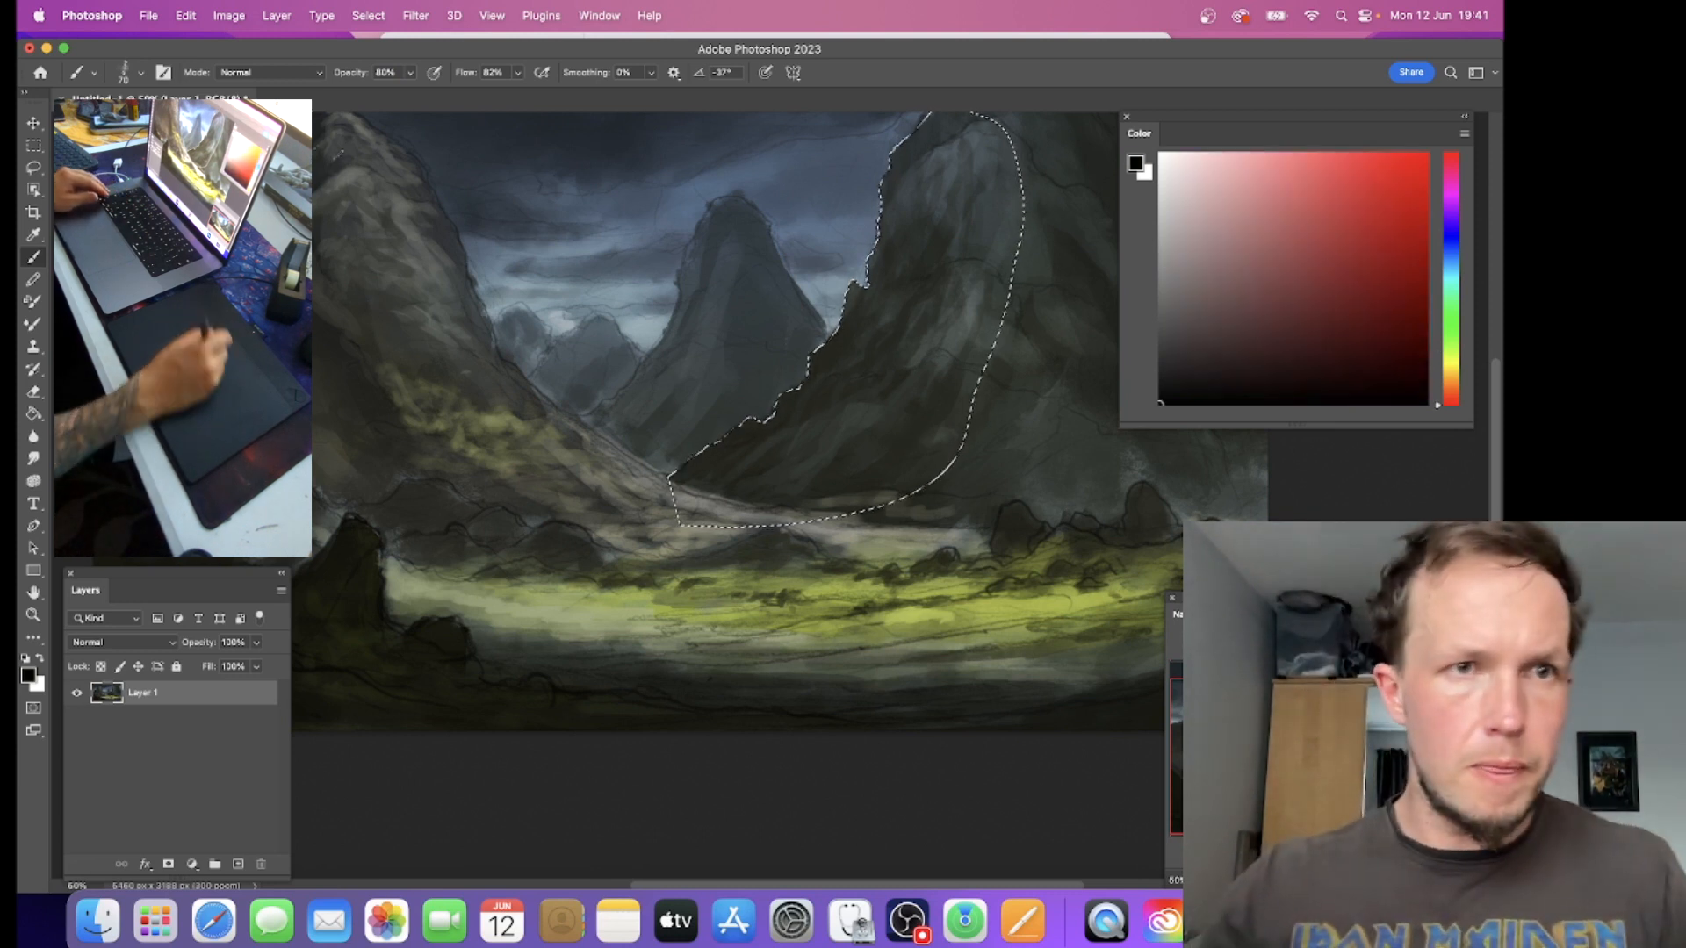
pyautogui.click(1450, 345)
pyautogui.moveTo(981, 355); pyautogui.dragTo(797, 464)
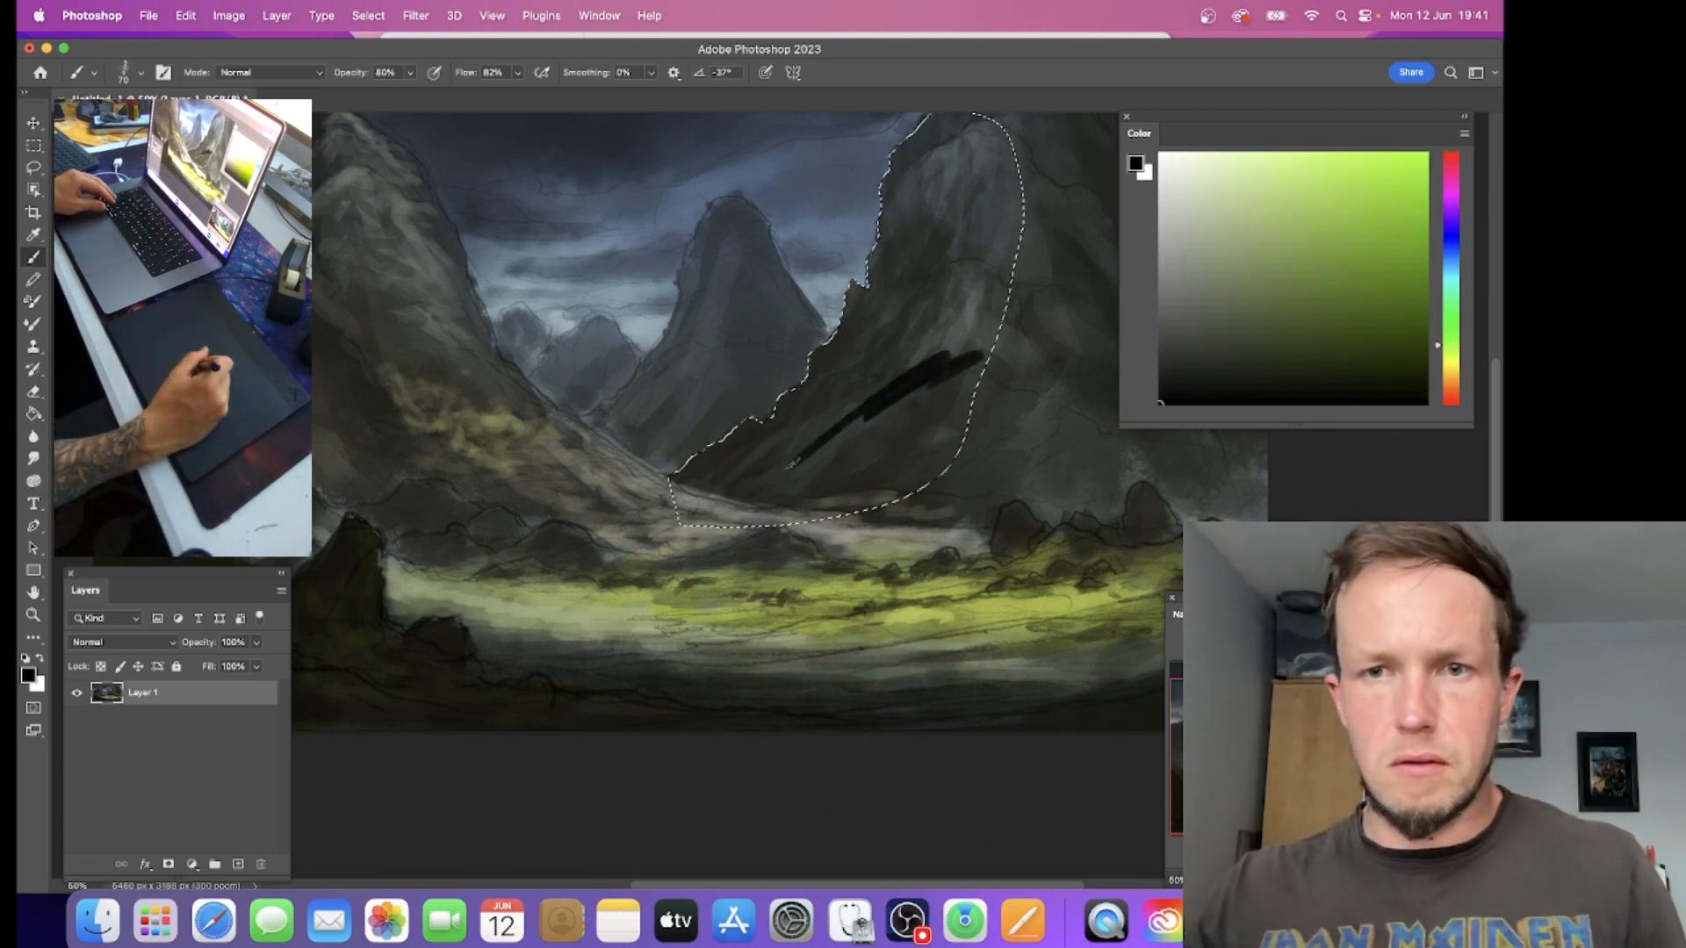
pyautogui.press('super+z')
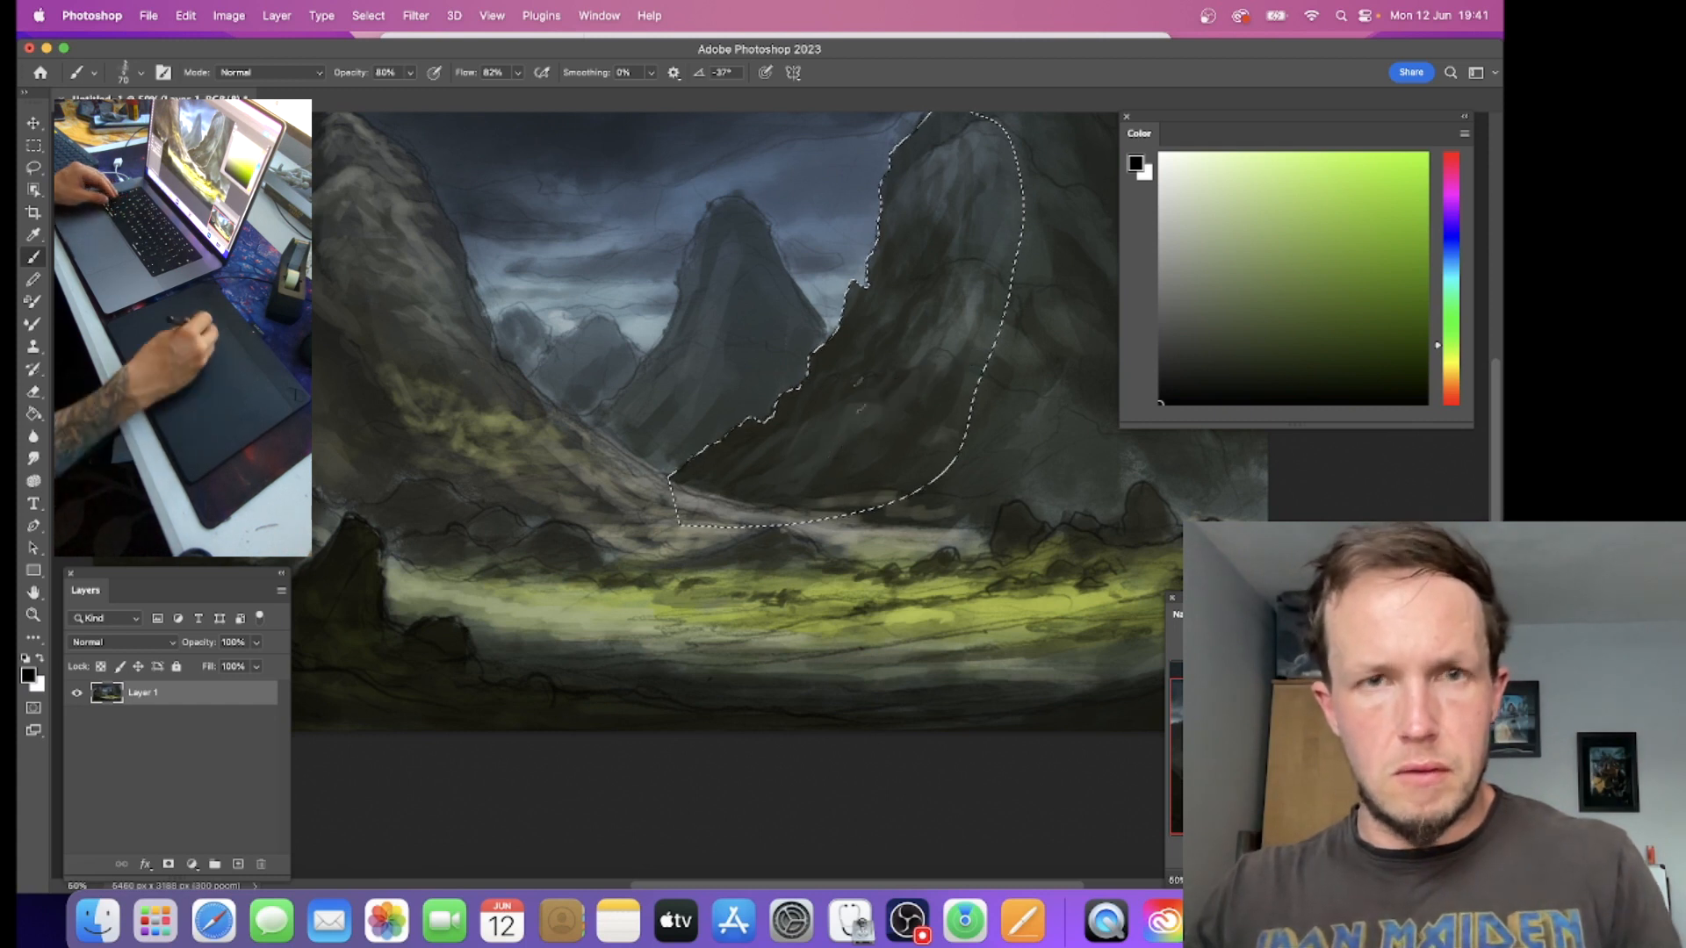
# Step: Deselect the lassoed face of the right mountain
pyautogui.click(229, 15)
pyautogui.click(227, 15)
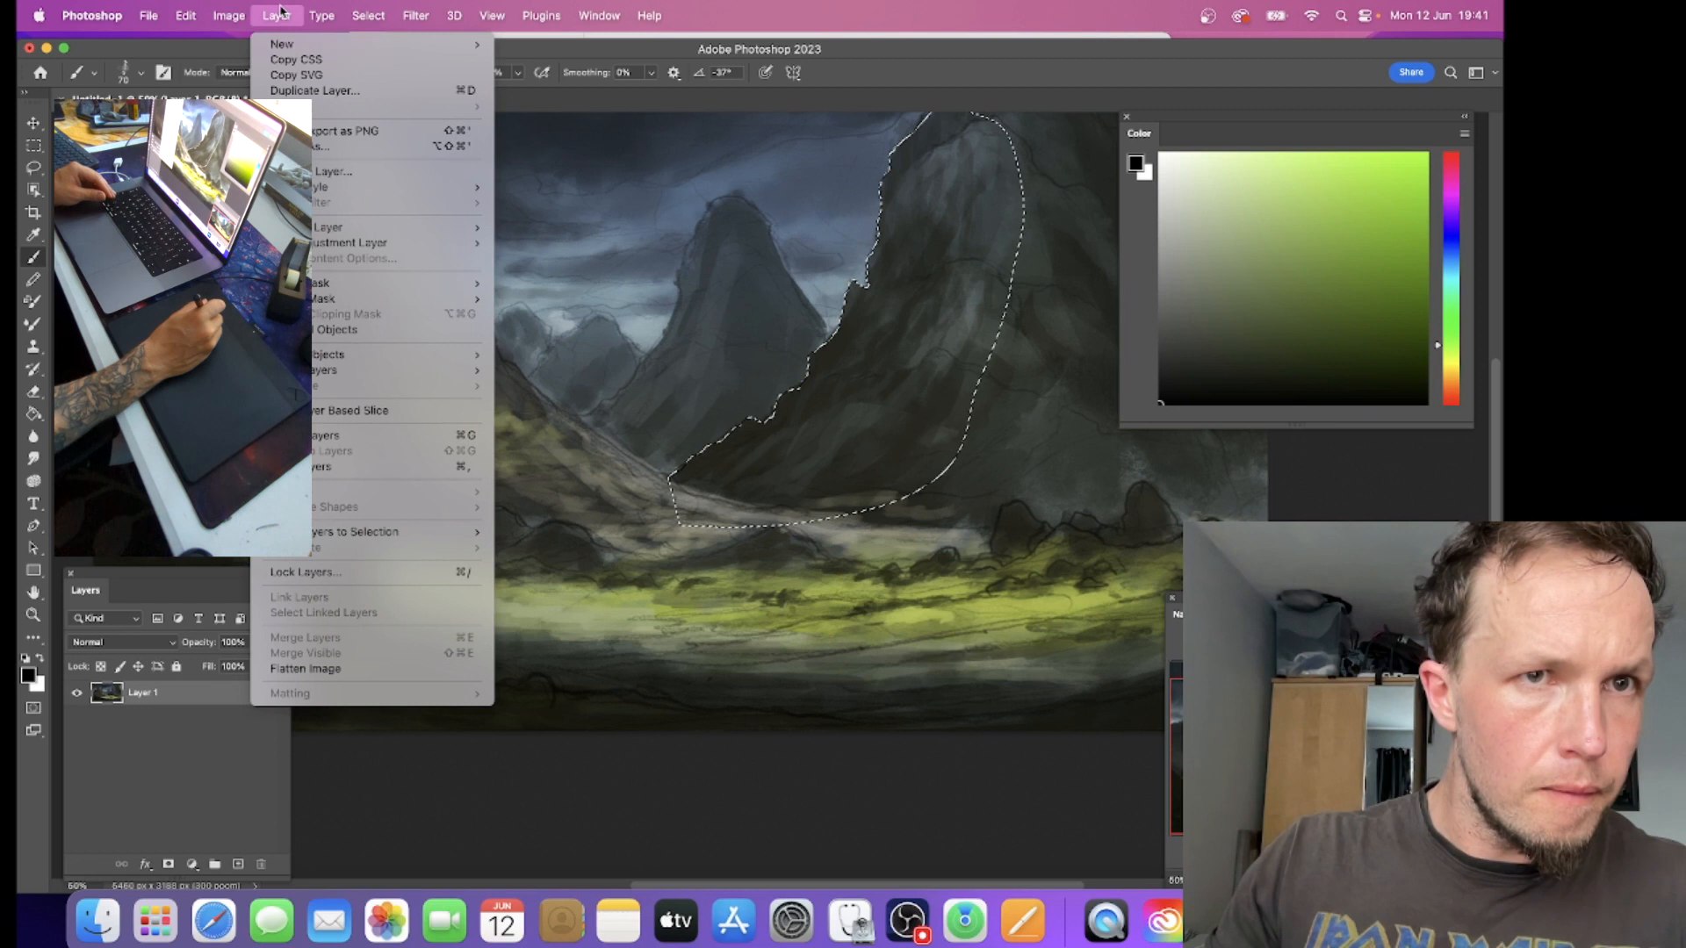
pyautogui.moveTo(365, 16)
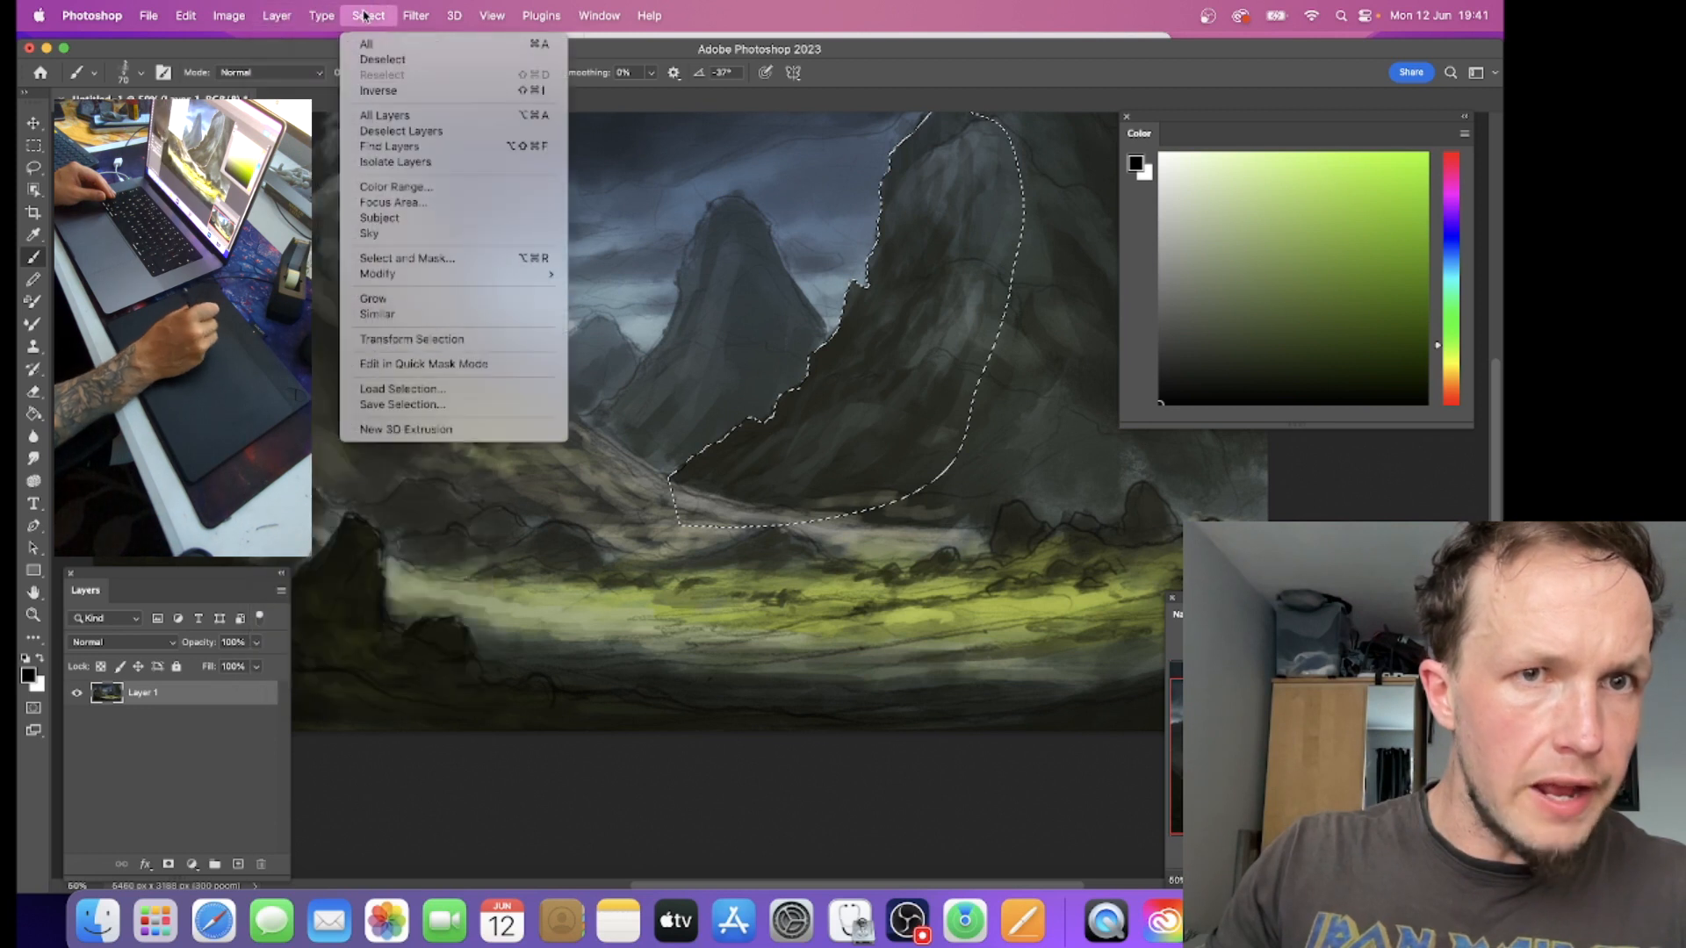
pyautogui.click(383, 59)
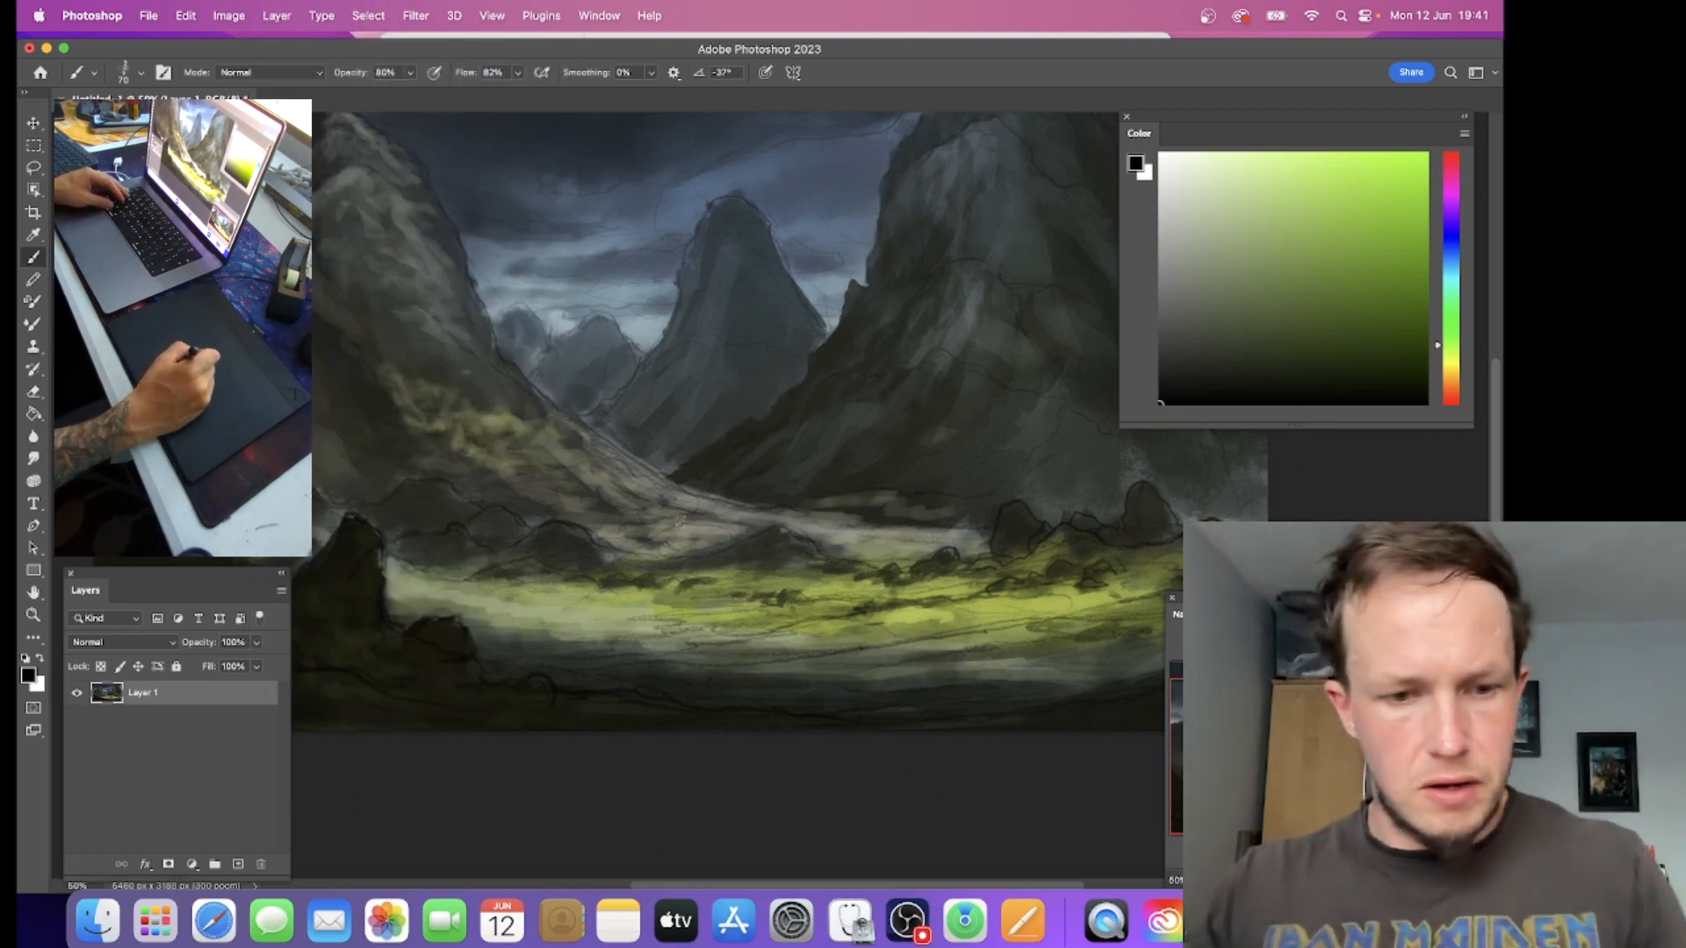
# Step: Sample grey, dark green-grey and blue-grey tones and paint over the central mountain's face, covering its sketch lines and firming its edges
pyautogui.keyDown('alt'); pyautogui.click(714, 508); pyautogui.keyUp('alt')
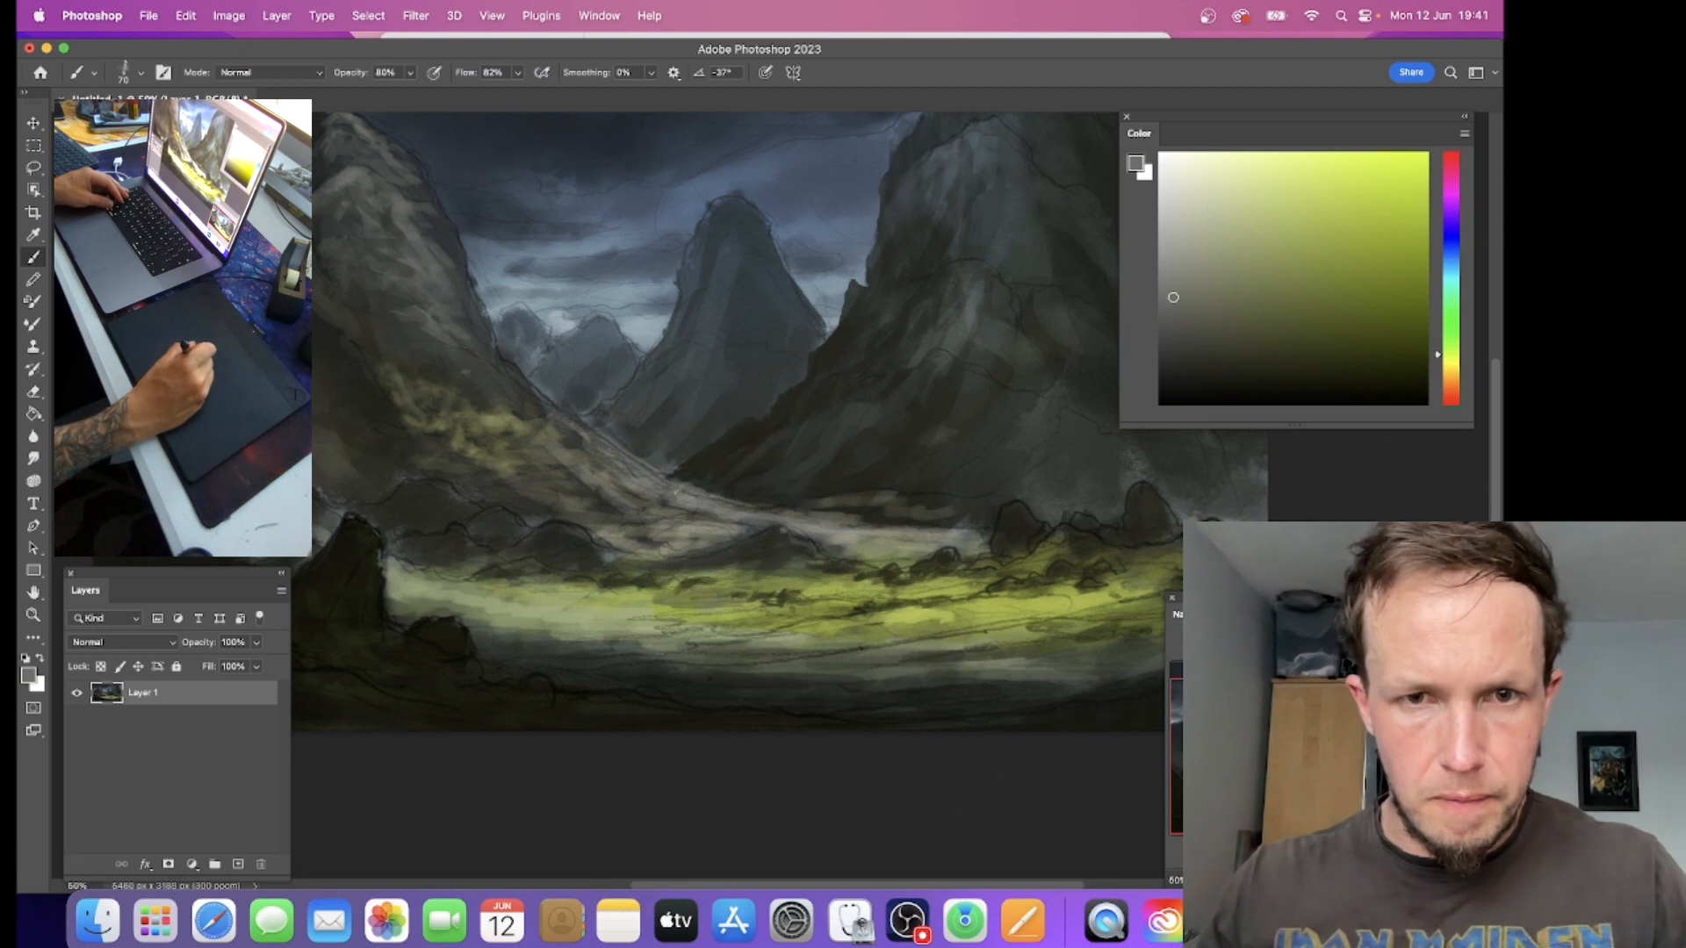
pyautogui.keyDown('alt'); pyautogui.click(676, 446); pyautogui.keyUp('alt')
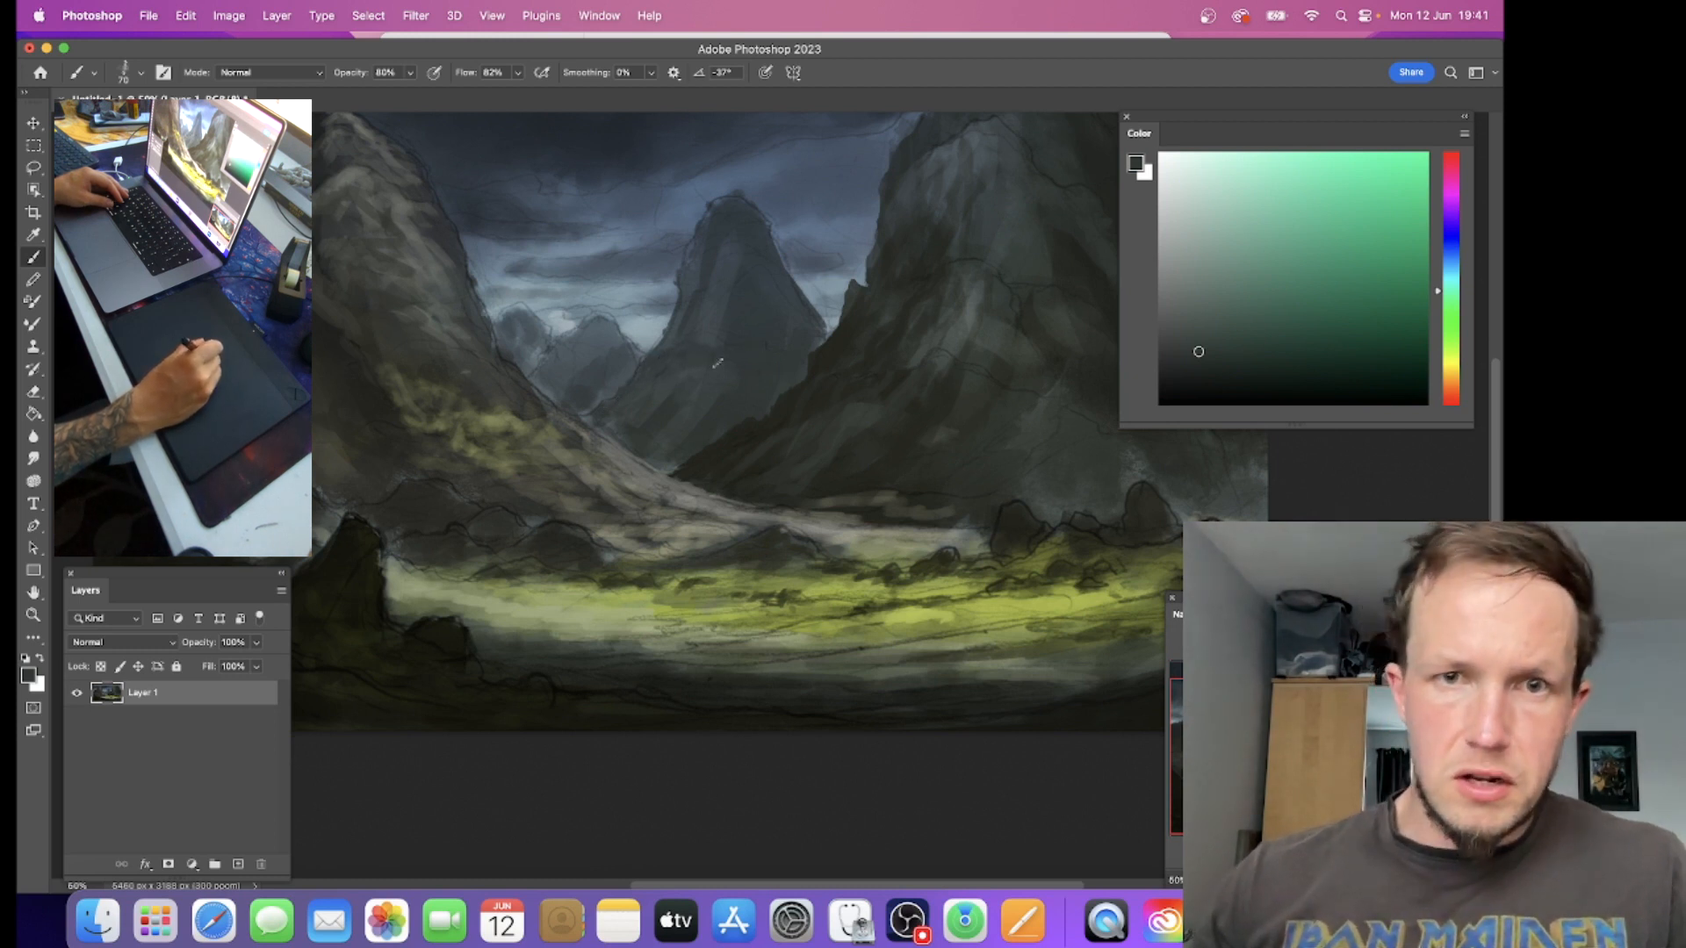
pyautogui.keyDown('alt'); pyautogui.click(708, 334); pyautogui.keyUp('alt')
pyautogui.keyDown('alt'); pyautogui.click(718, 302); pyautogui.keyUp('alt')
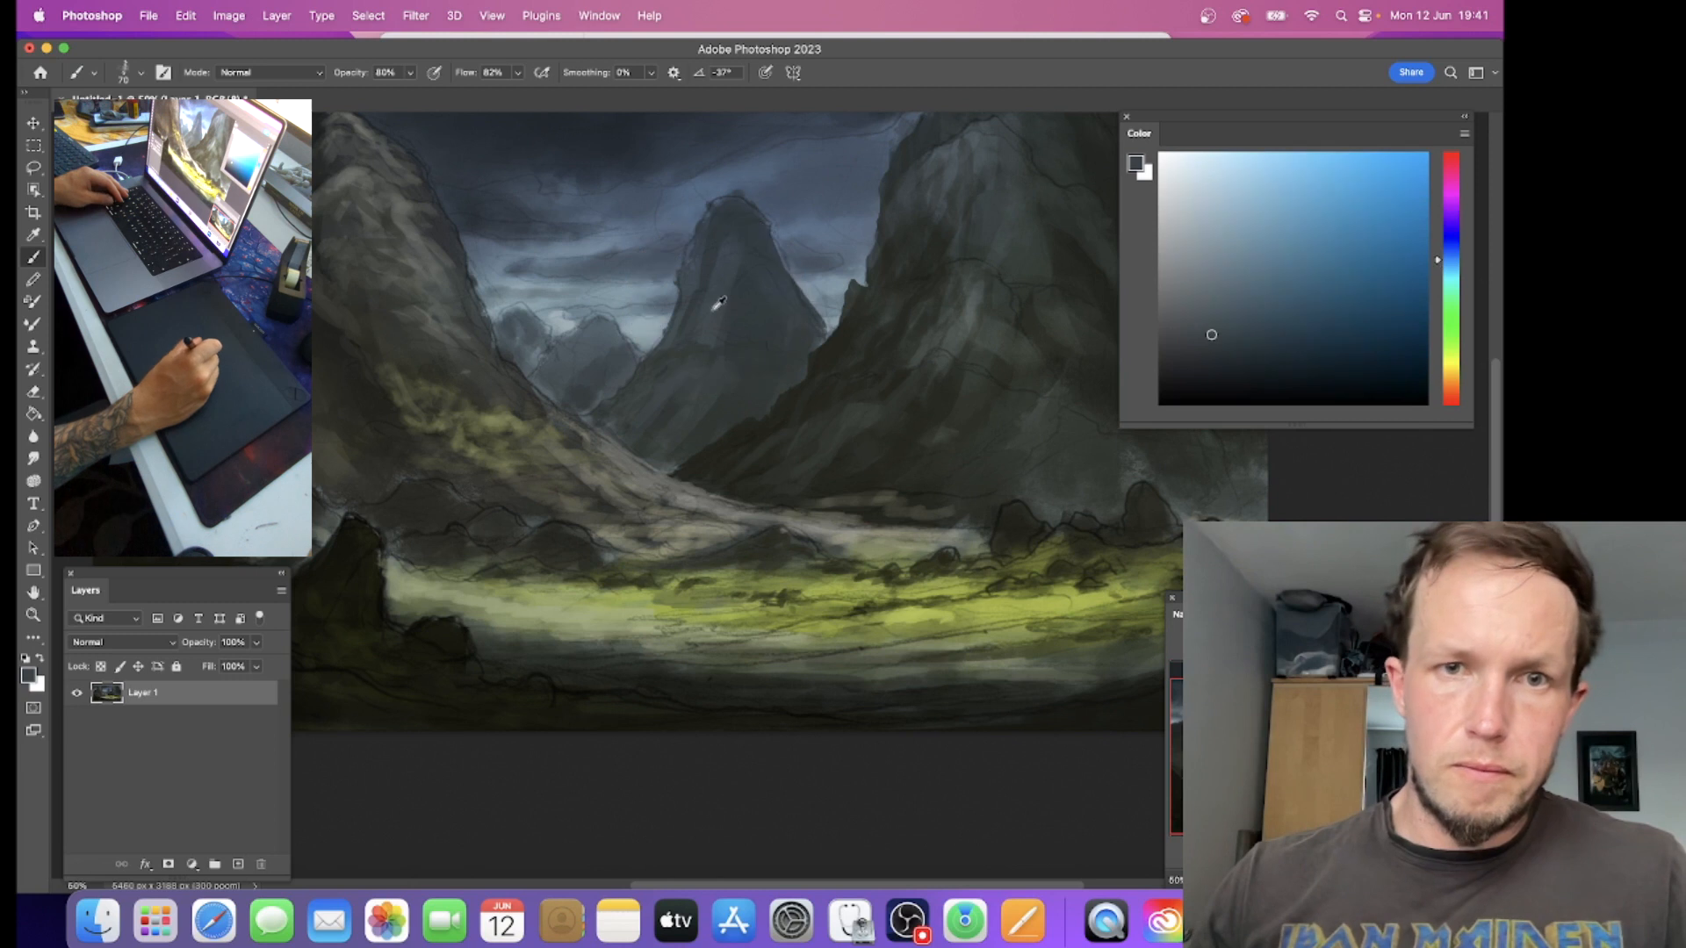
pyautogui.keyDown('alt'); pyautogui.click(740, 367); pyautogui.keyUp('alt')
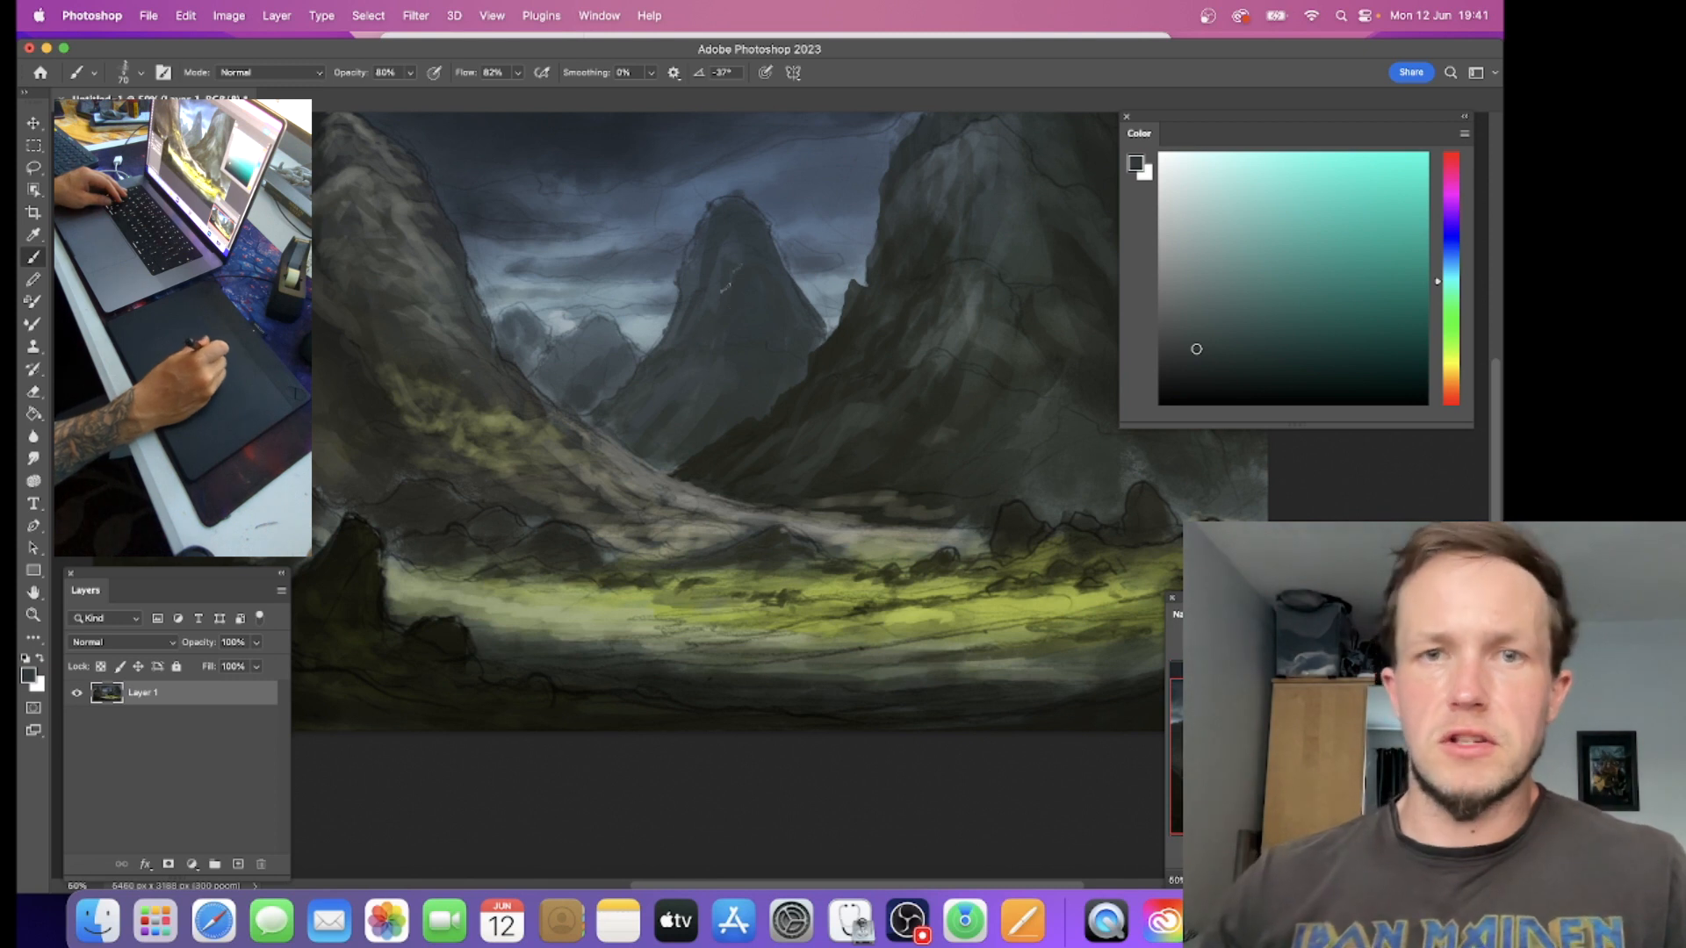
pyautogui.keyDown('alt'); pyautogui.click(762, 231); pyautogui.keyUp('alt')
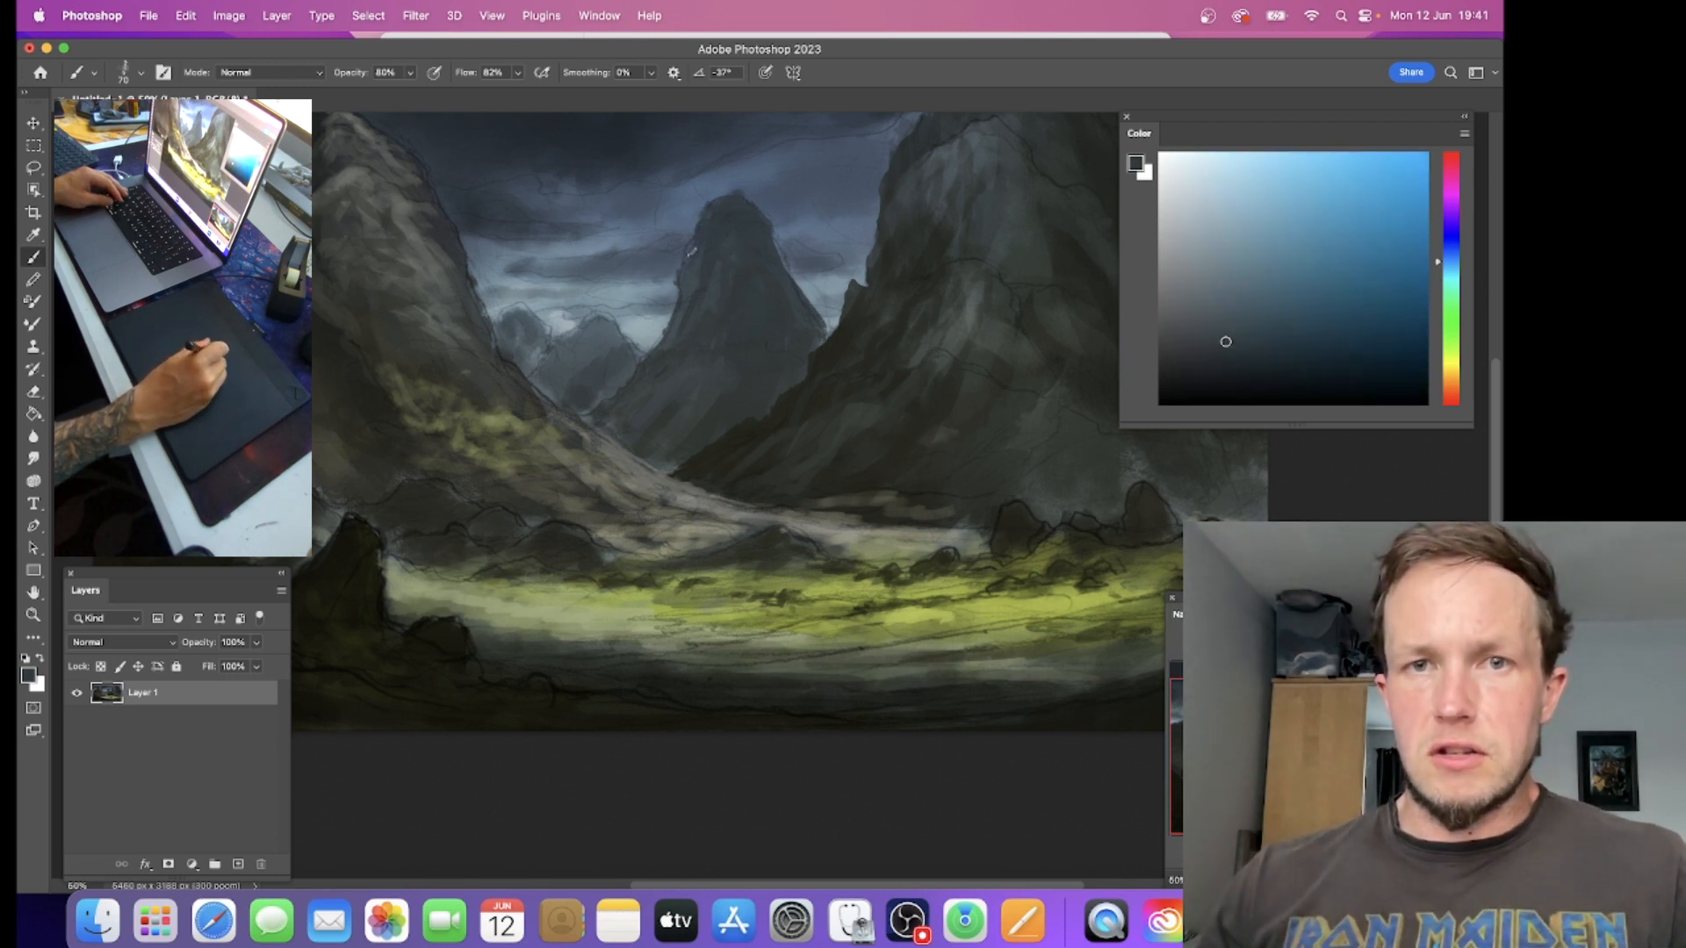
pyautogui.keyDown('alt'); pyautogui.click(782, 283); pyautogui.keyUp('alt')
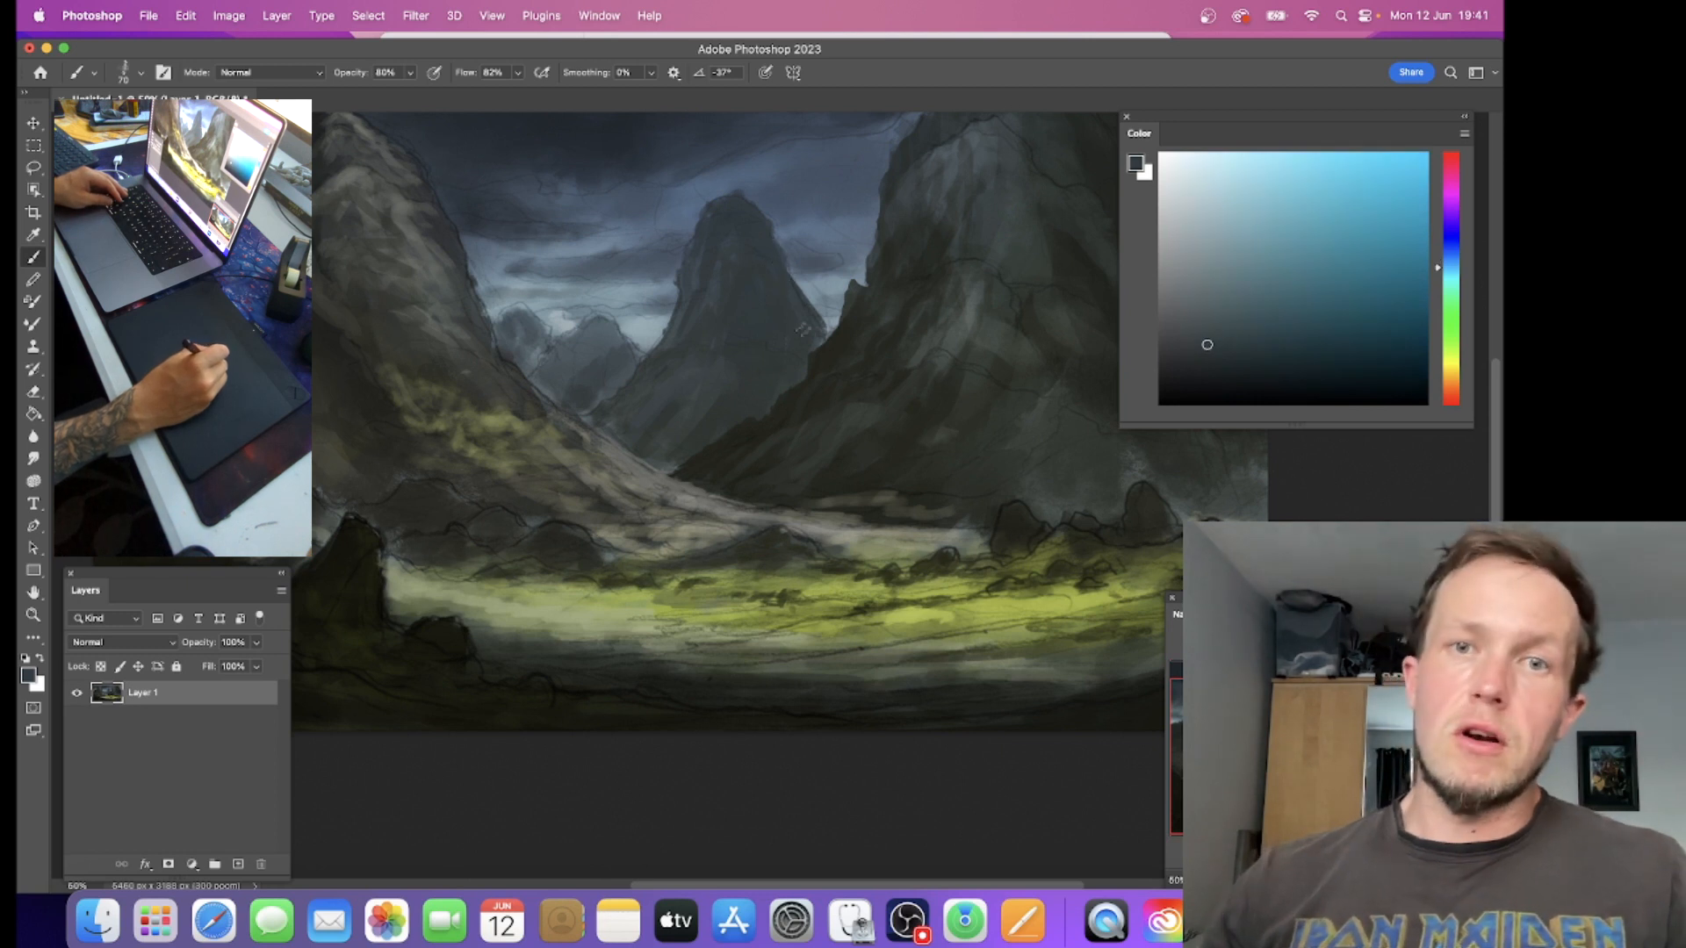
# Step: Sample dark olive and light grey-green tones and touch up the right mountain's foot and the pale slope meeting the valley floor
pyautogui.keyDown('alt'); pyautogui.click(837, 345); pyautogui.keyUp('alt')
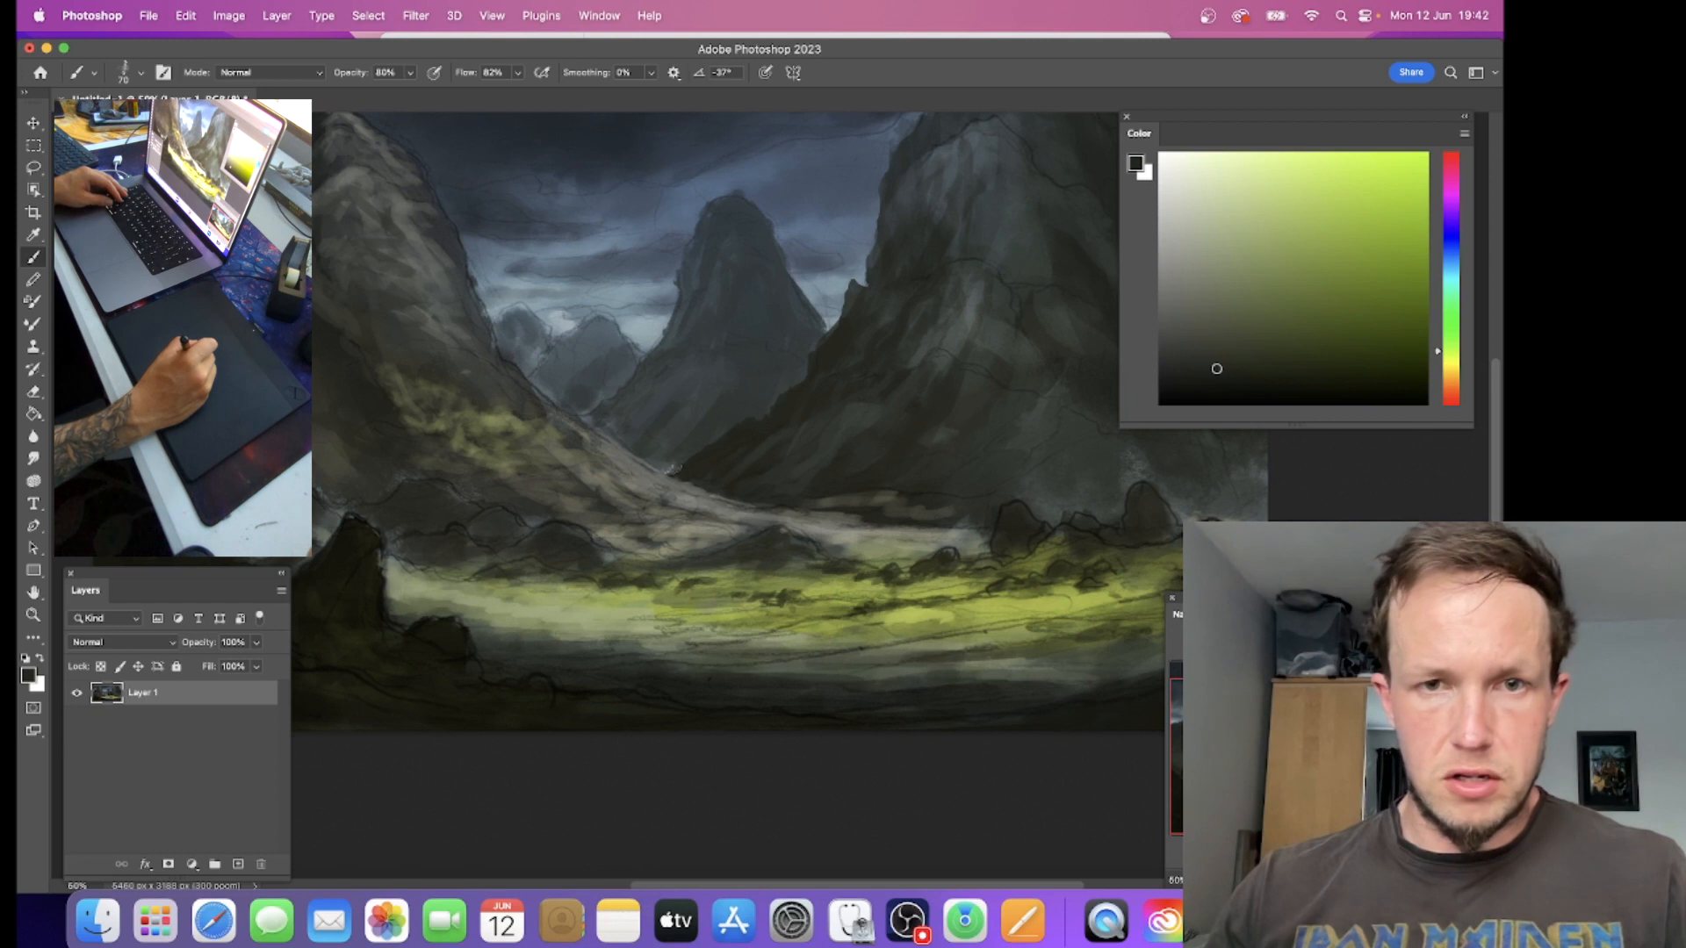
pyautogui.keyDown('alt'); pyautogui.click(693, 458); pyautogui.keyUp('alt')
pyautogui.keyDown('alt'); pyautogui.click(880, 496); pyautogui.keyUp('alt')
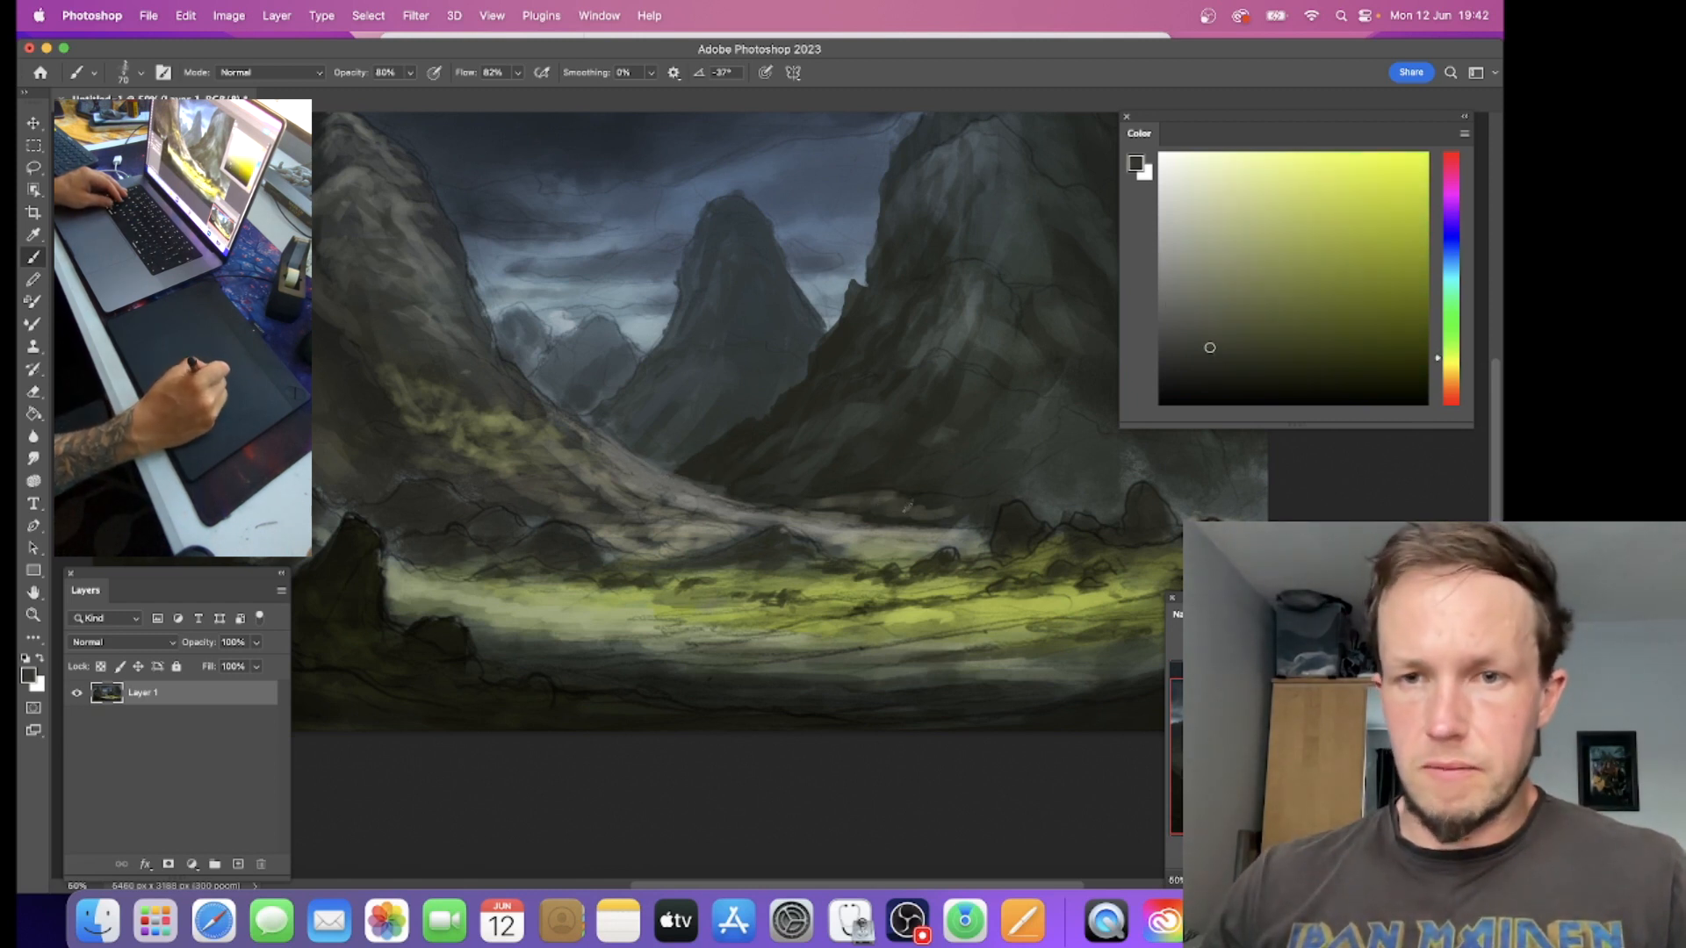
pyautogui.keyDown('alt'); pyautogui.click(872, 544); pyautogui.keyUp('alt')
pyautogui.keyDown('alt'); pyautogui.click(845, 543); pyautogui.keyUp('alt')
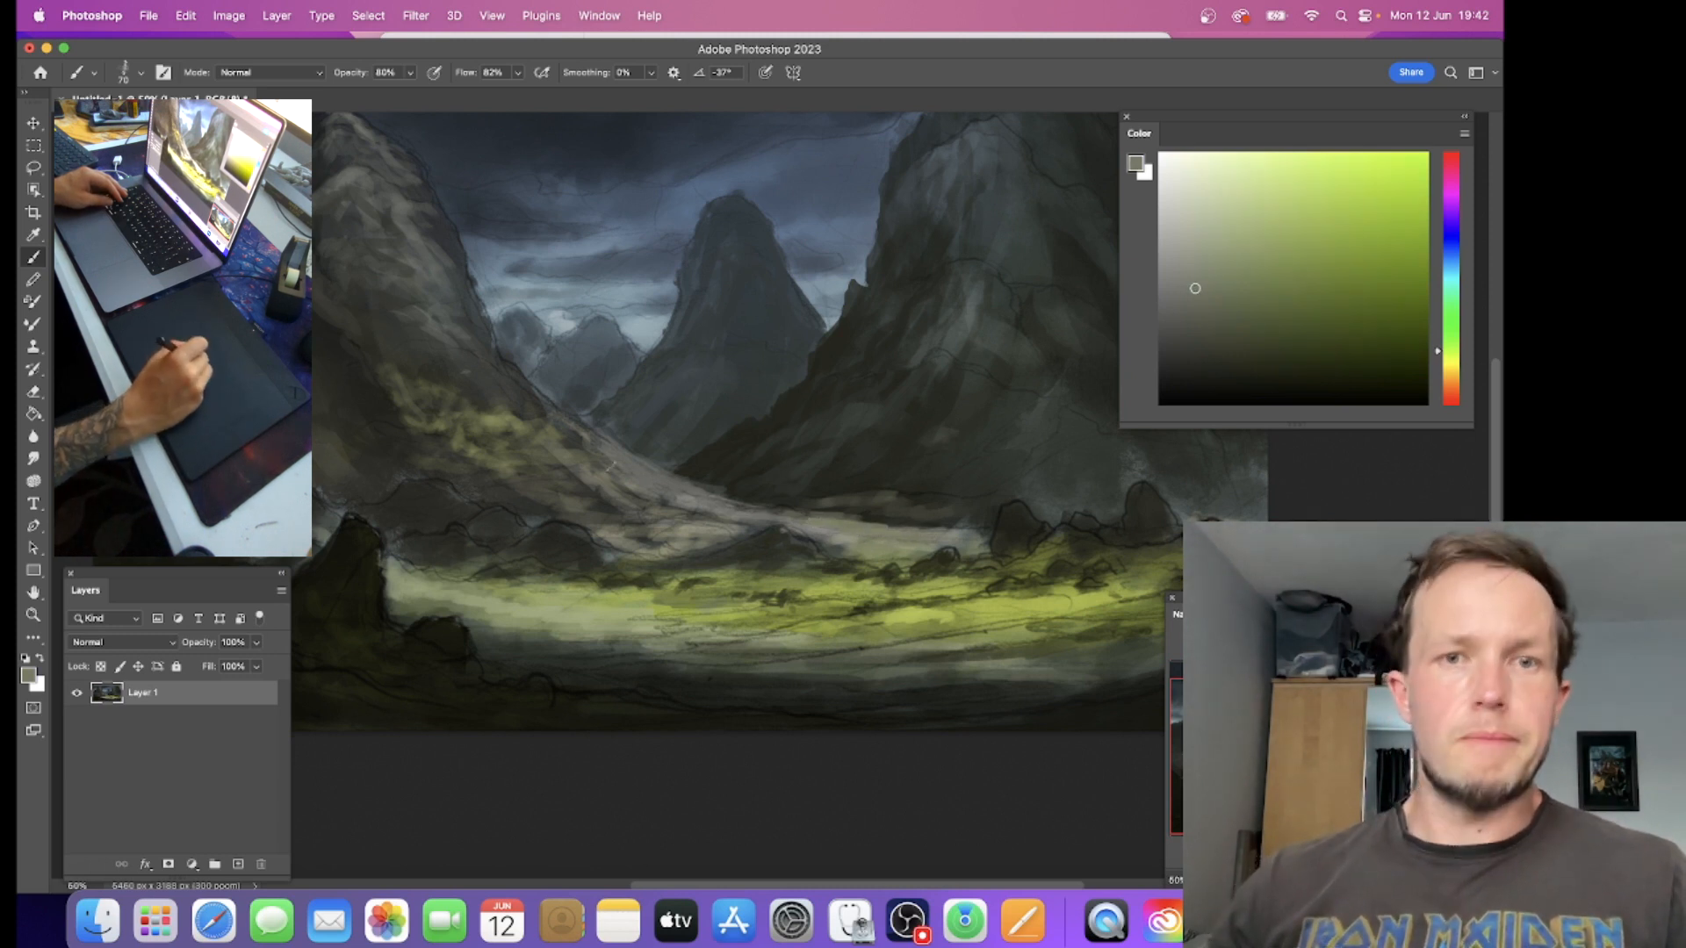
pyautogui.keyDown('alt'); pyautogui.click(703, 535); pyautogui.keyUp('alt')
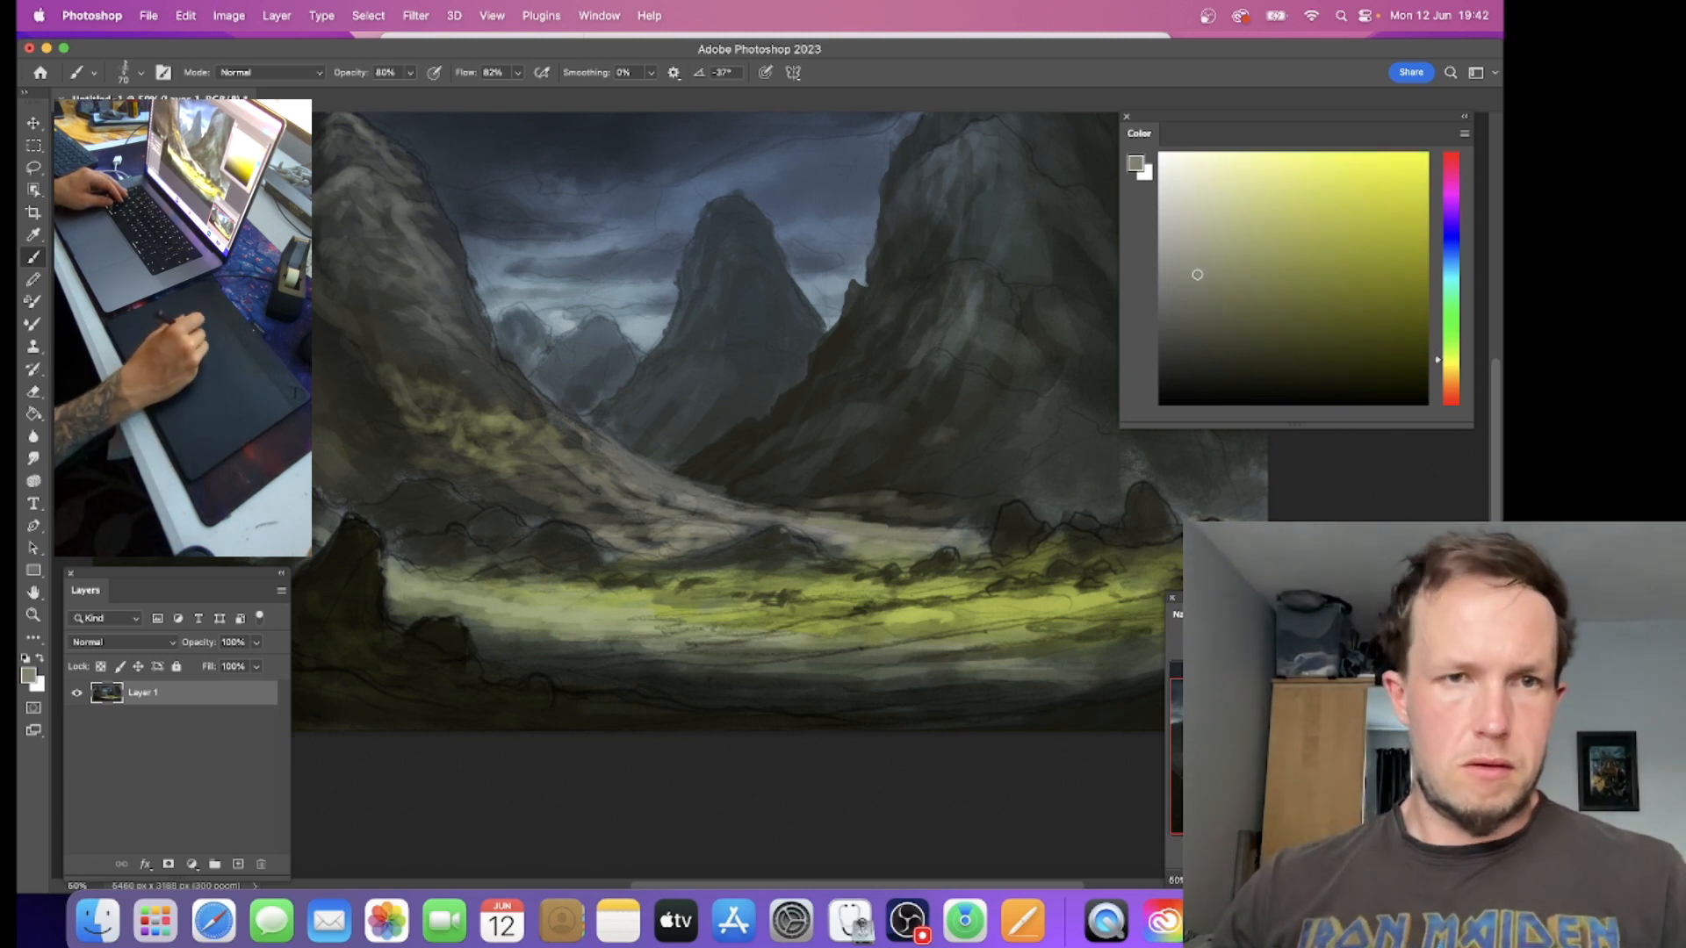
pyautogui.keyDown('alt'); pyautogui.click(322, 338); pyautogui.keyUp('alt')
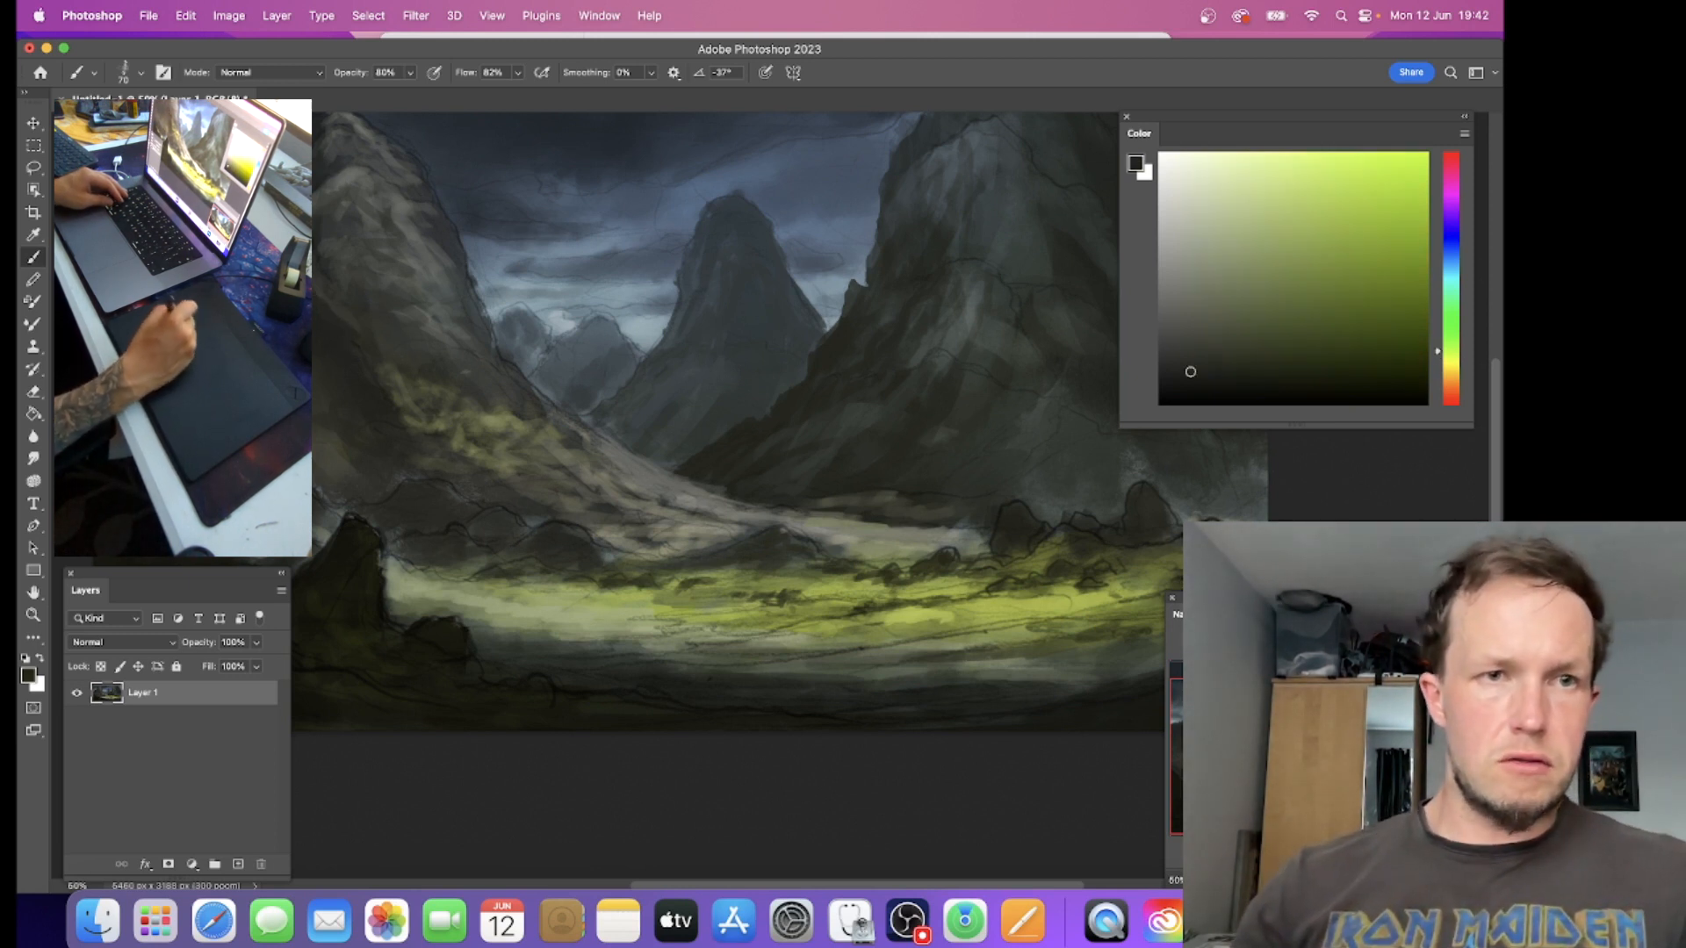
# Step: Sample dark green and grey tones and paint rock texture over the right mountain's lower face and the ground at its foot
pyautogui.moveTo(896, 312); pyautogui.dragTo(583, 404)
pyautogui.keyDown('alt'); pyautogui.click(857, 395); pyautogui.keyUp('alt')
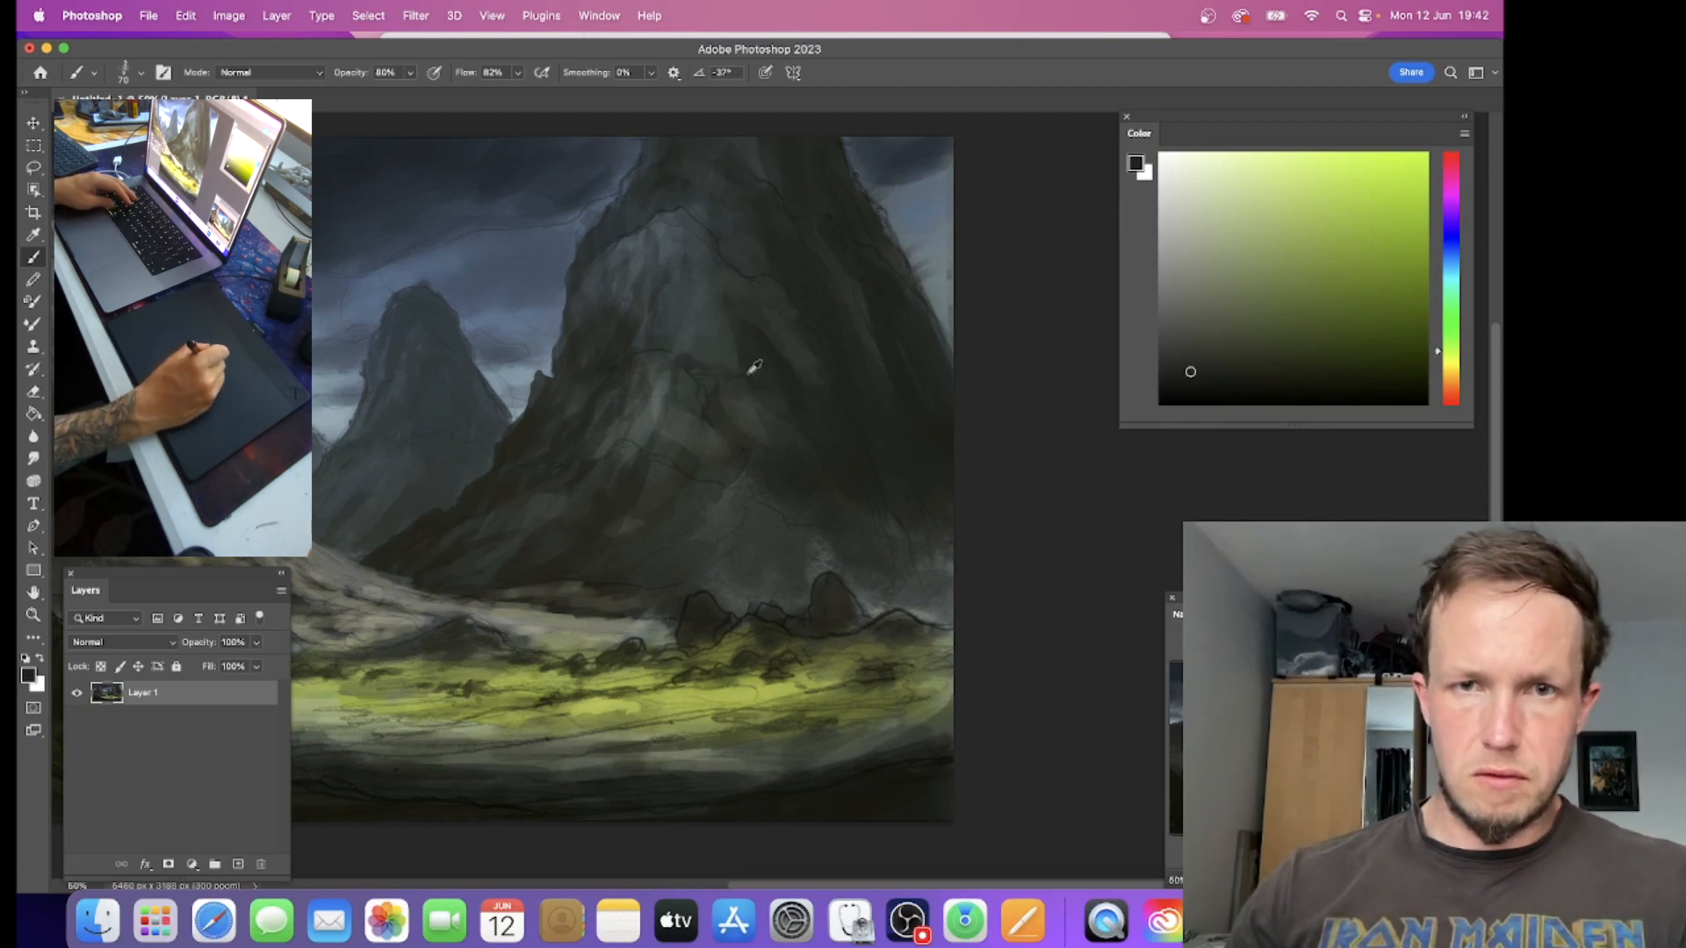
pyautogui.keyDown('alt'); pyautogui.click(716, 381); pyautogui.keyUp('alt')
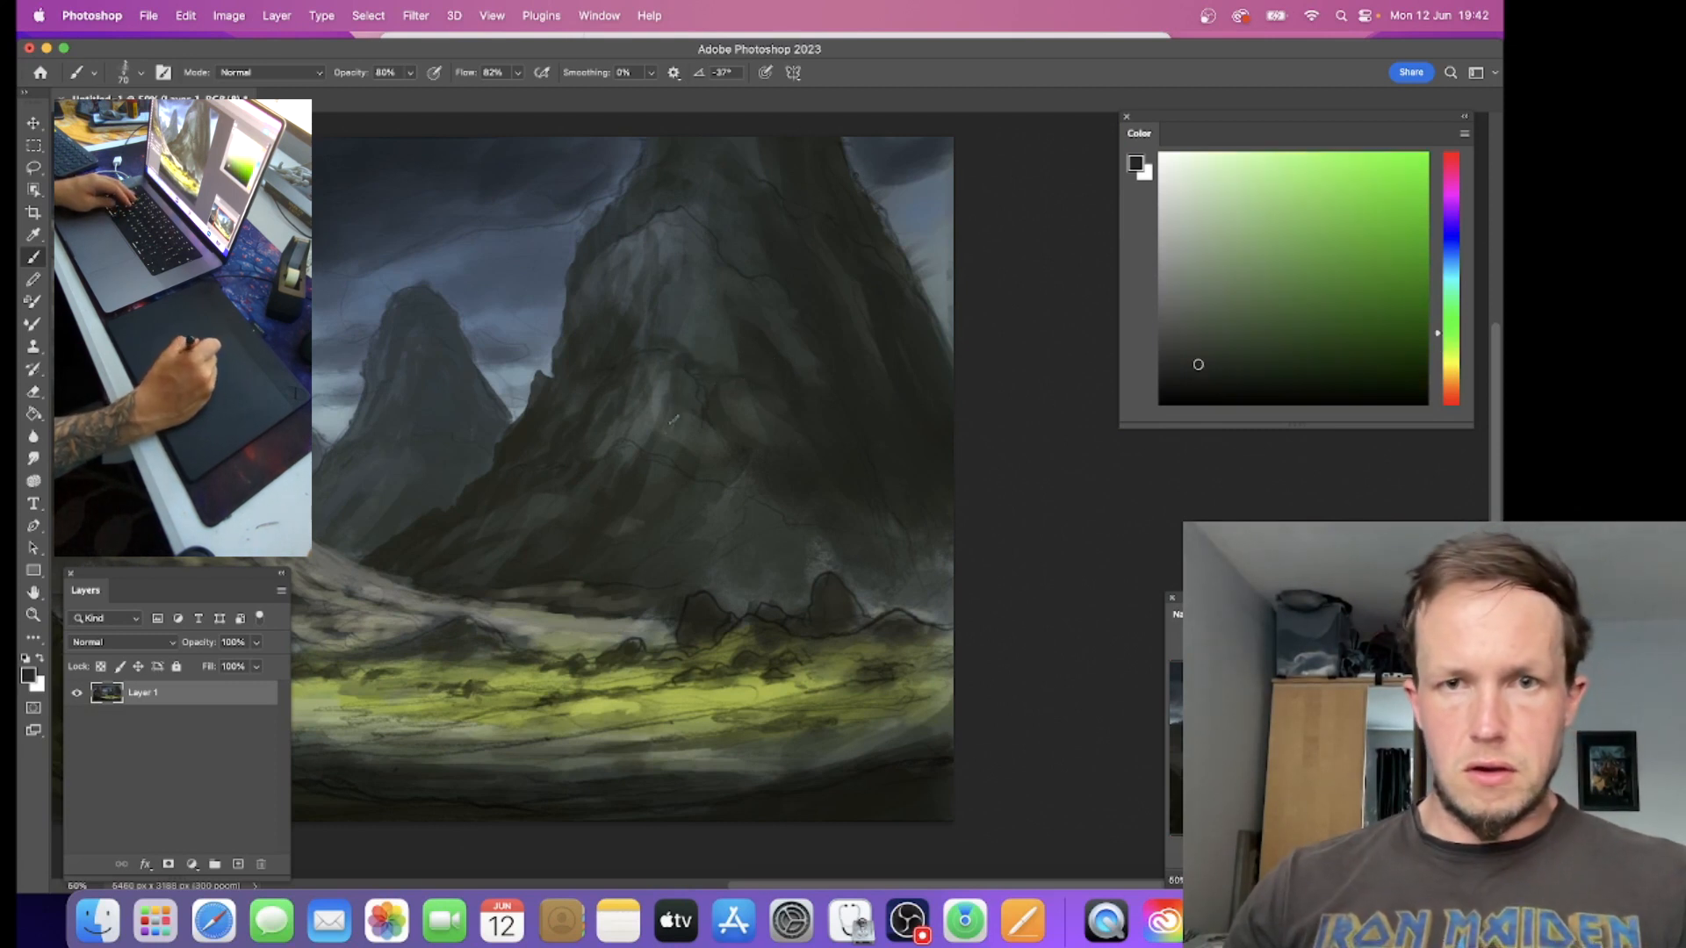
pyautogui.keyDown('alt'); pyautogui.click(629, 495); pyautogui.keyUp('alt')
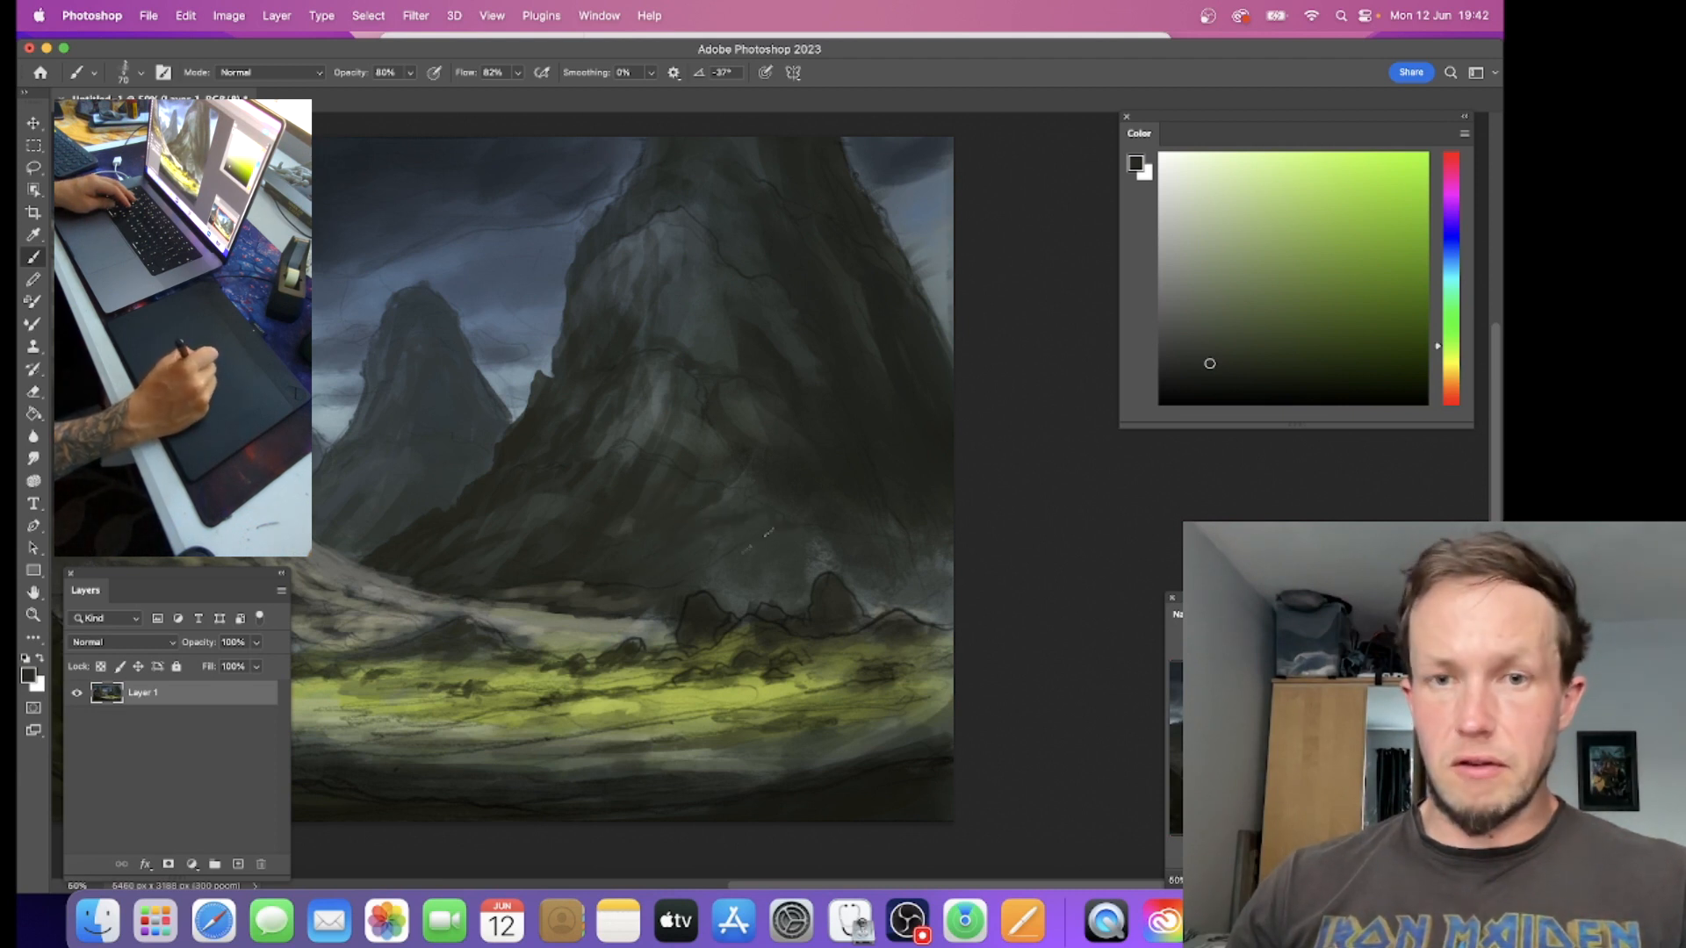
pyautogui.keyDown('alt'); pyautogui.click(619, 589); pyautogui.keyUp('alt')
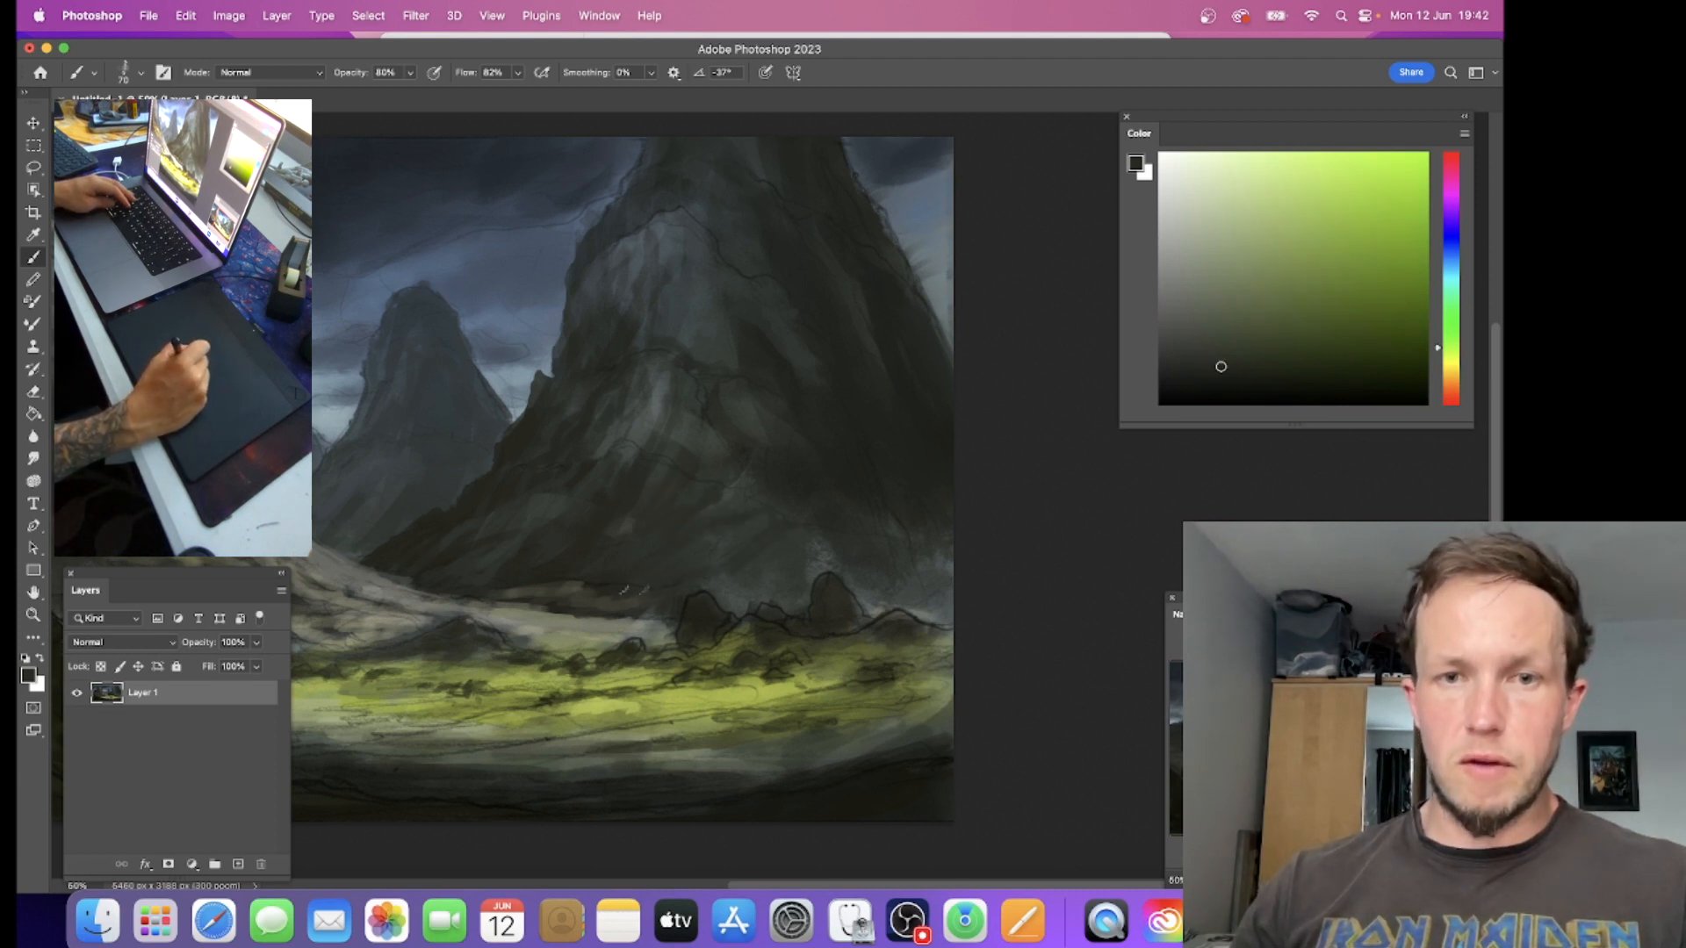
pyautogui.keyDown('alt'); pyautogui.click(606, 627); pyautogui.keyUp('alt')
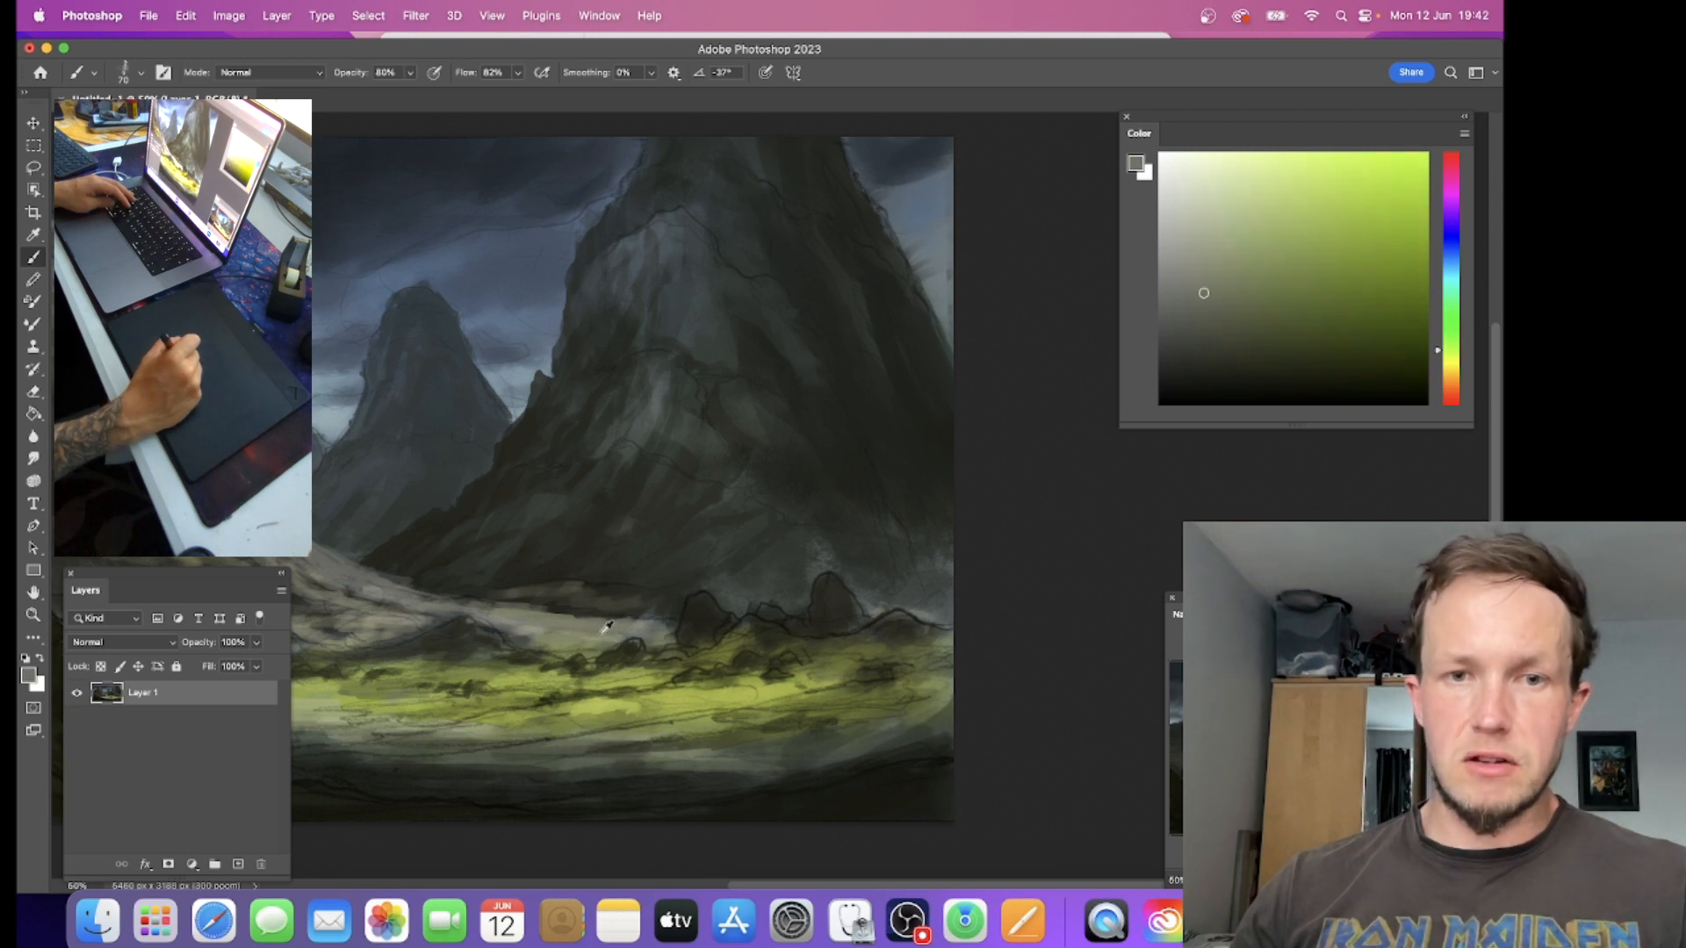
pyautogui.keyDown('alt'); pyautogui.click(686, 504); pyautogui.keyUp('alt')
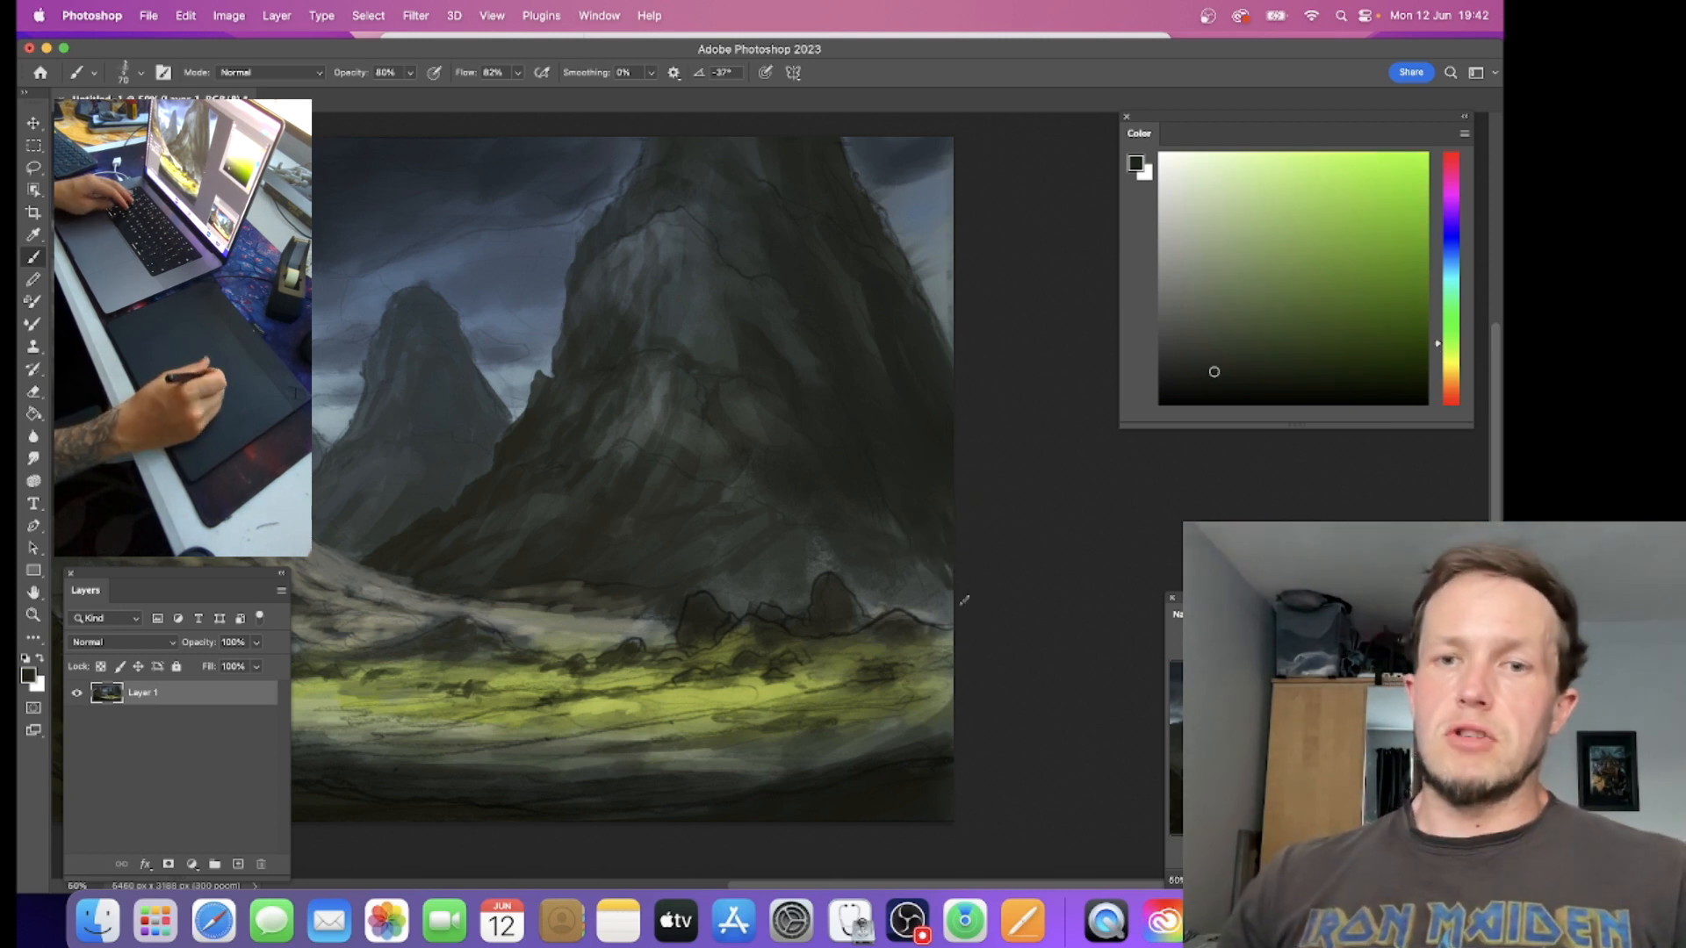
# Step: Enlarge the brush to 200 and paint sampled dark grey-green tones broadly across the right mountain's face
pyautogui.press(']')
pyautogui.press(']')
pyautogui.press(']')
pyautogui.press(']')
pyautogui.press(']')
pyautogui.press(']')
pyautogui.press(']')
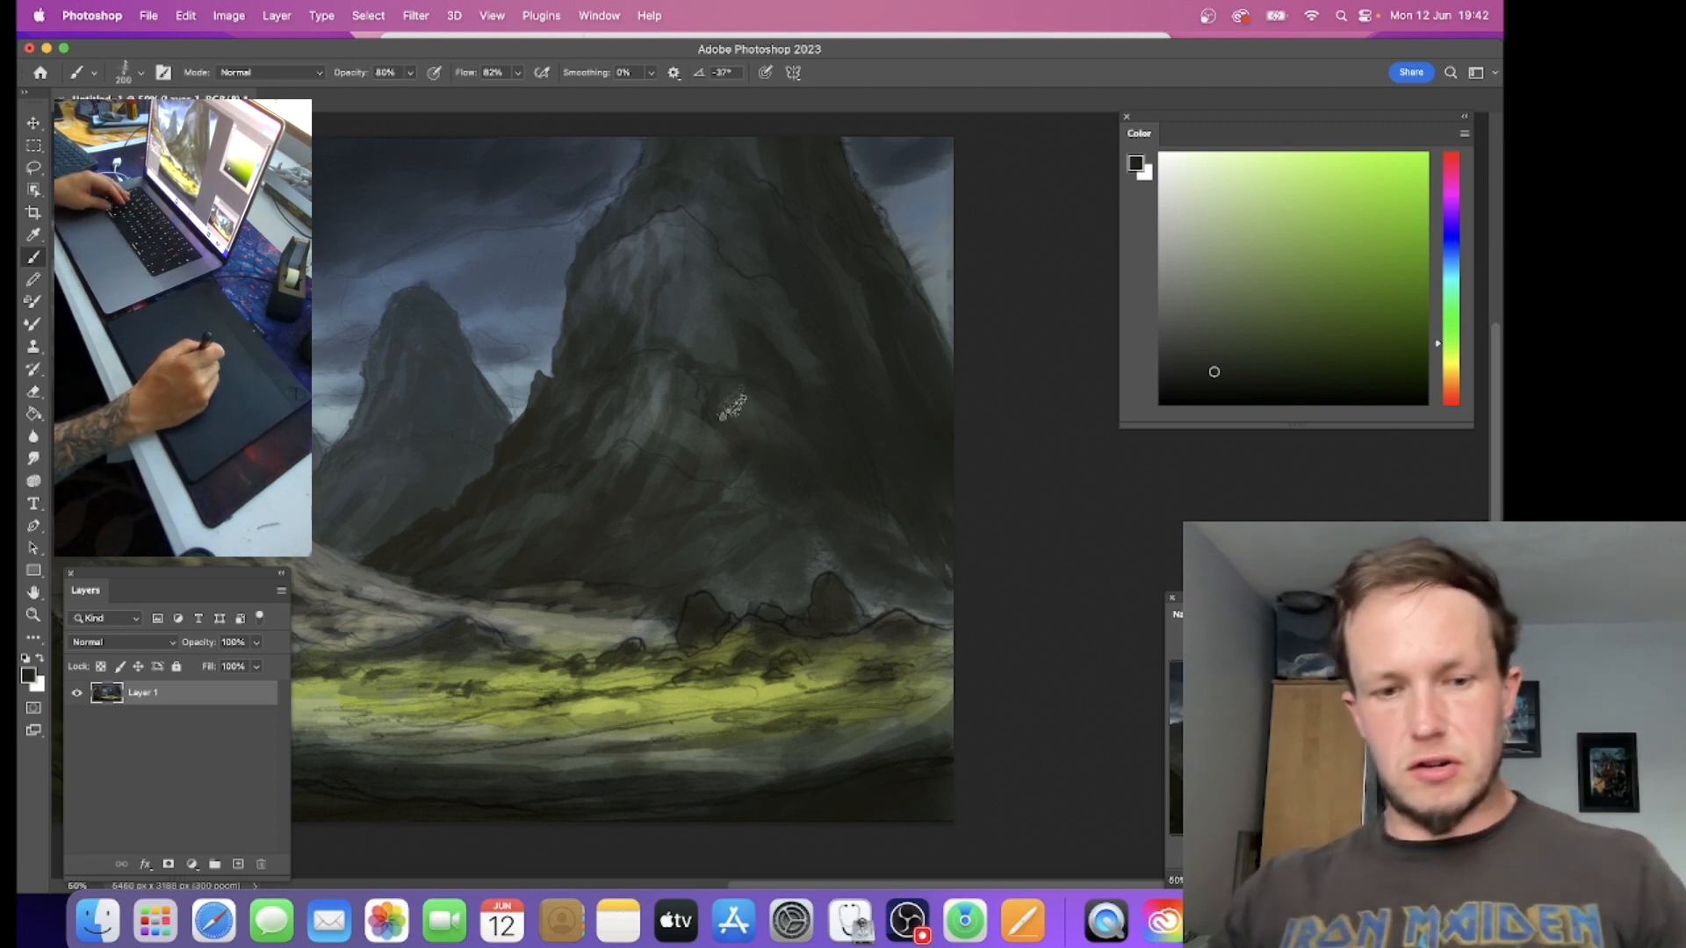
pyautogui.keyDown('alt'); pyautogui.click(750, 389); pyautogui.keyUp('alt')
pyautogui.keyDown('alt'); pyautogui.click(799, 433); pyautogui.keyUp('alt')
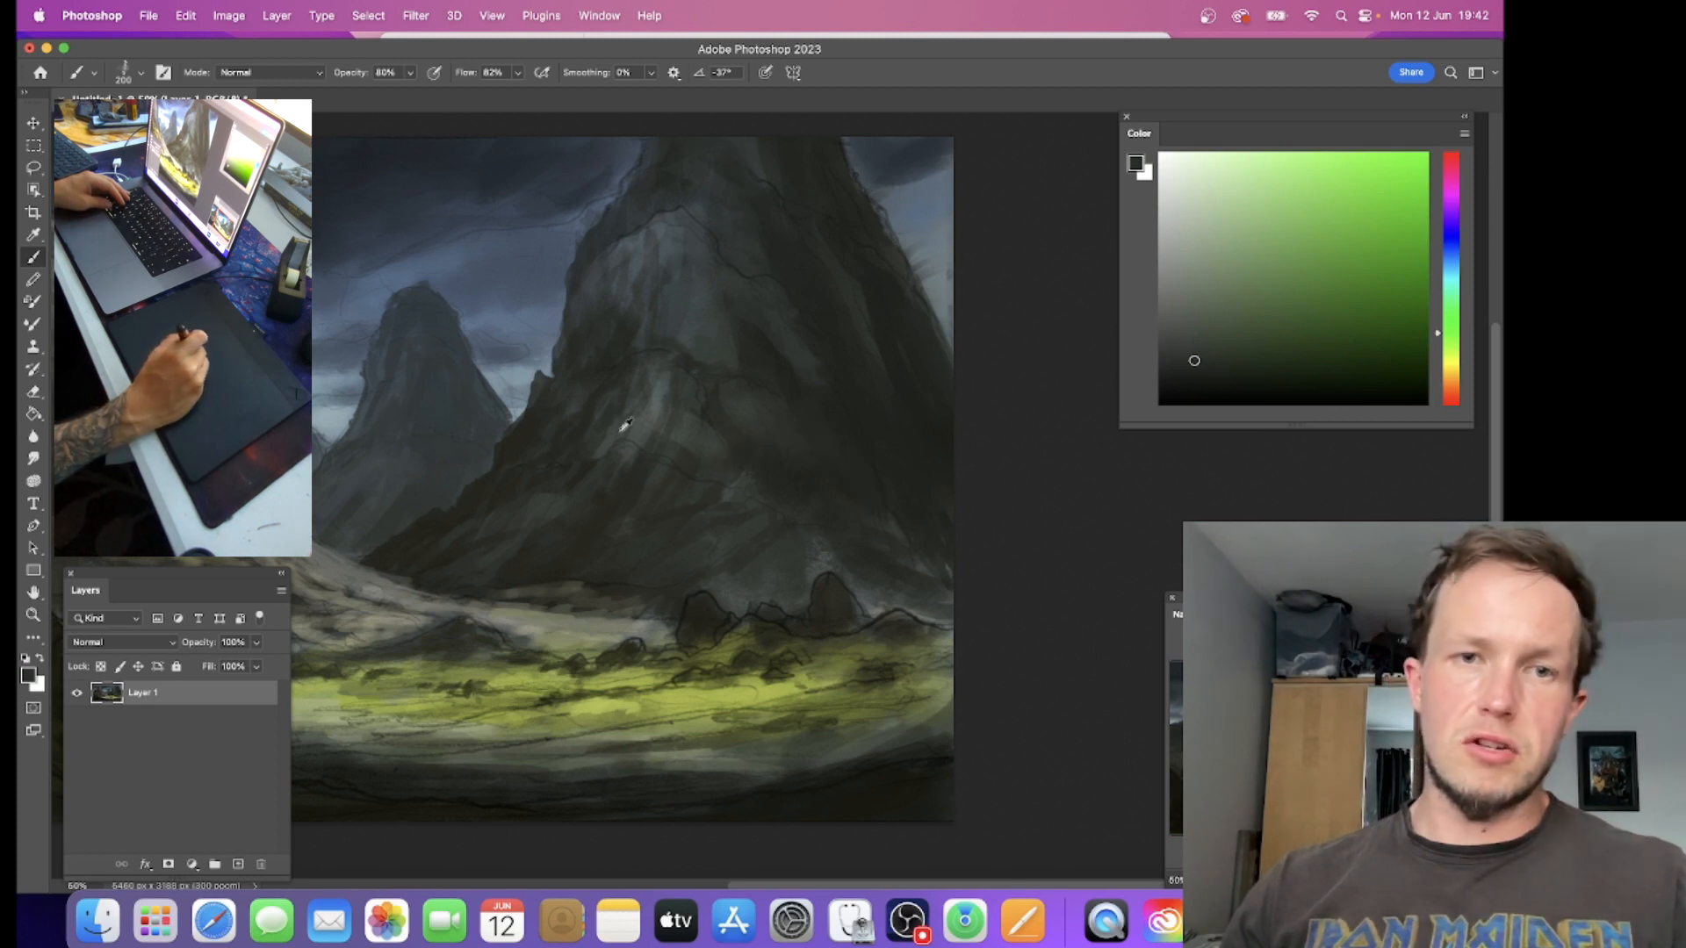
pyautogui.keyDown('alt'); pyautogui.click(536, 433); pyautogui.keyUp('alt')
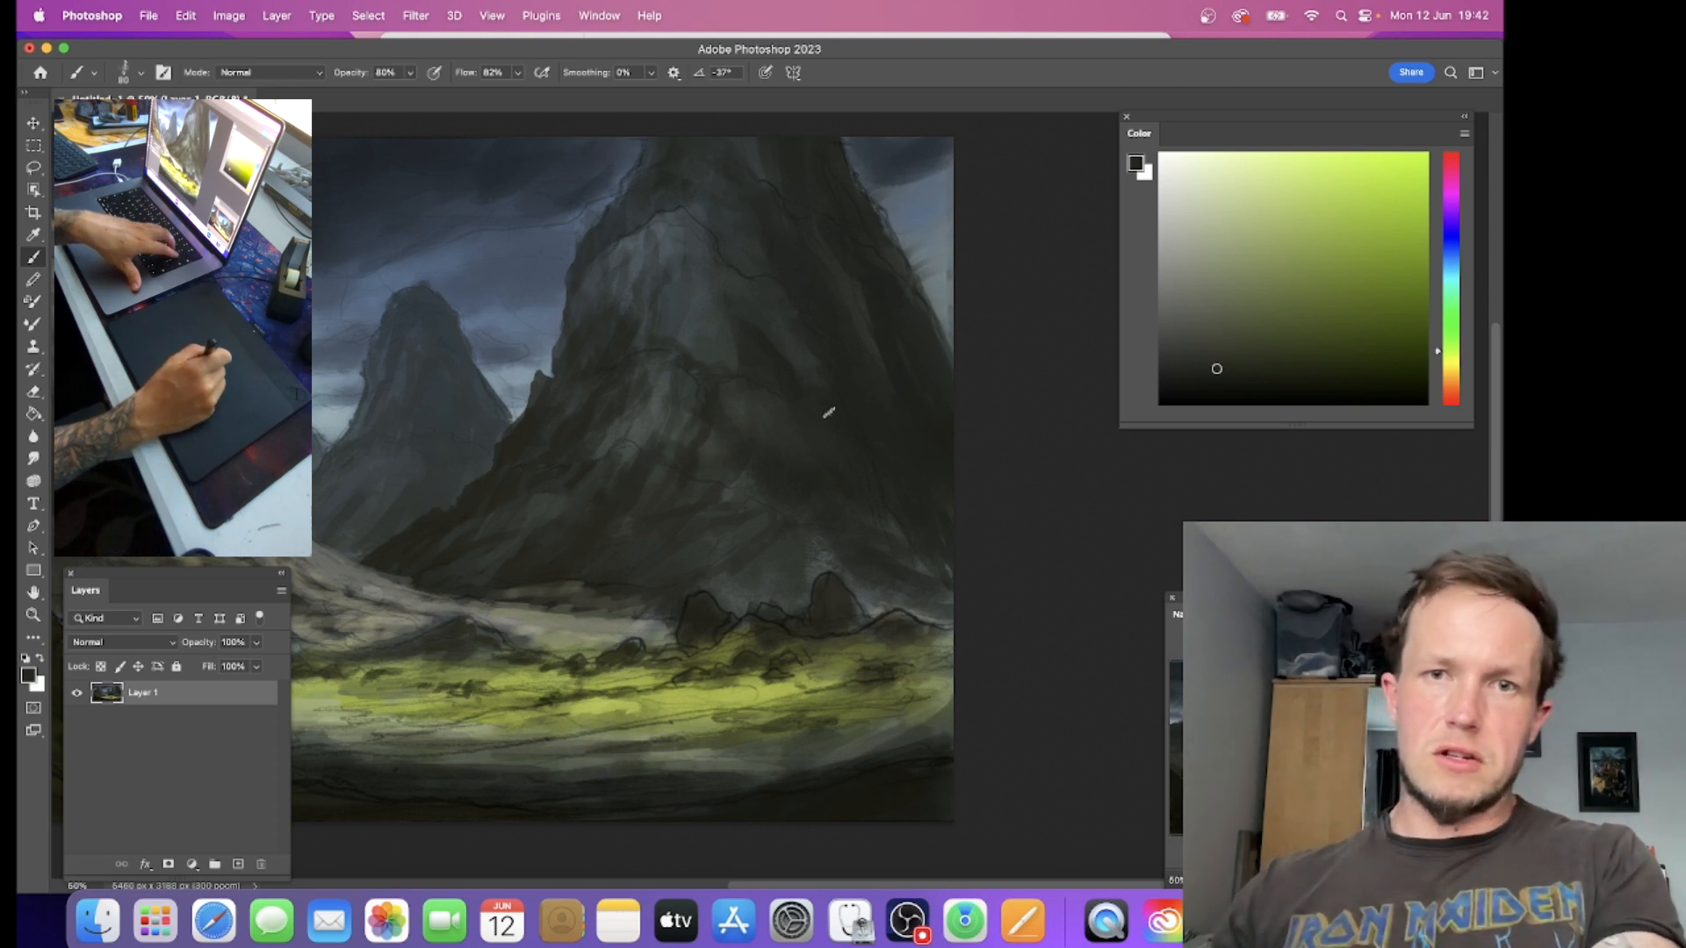
# Step: Paint sampled dark rock along the right mountain's outer edge with a size 125 brush, refining the outline at size 60
pyautogui.press(']')
pyautogui.keyDown('alt'); pyautogui.click(842, 290); pyautogui.keyUp('alt')
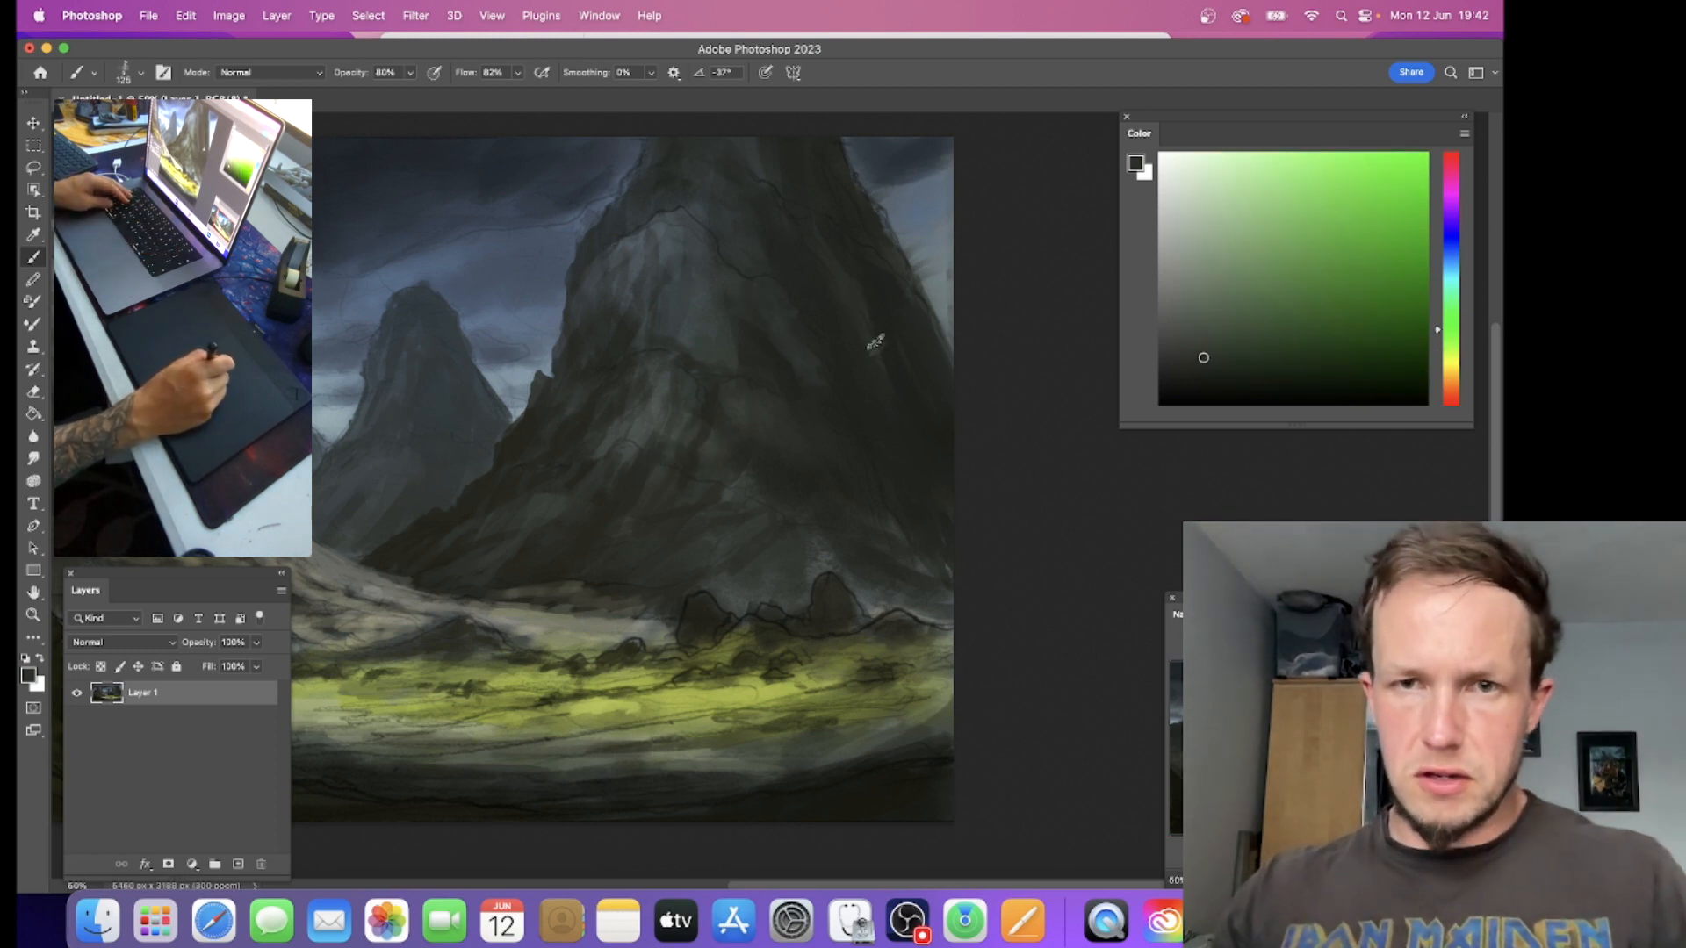
pyautogui.keyDown('alt'); pyautogui.click(867, 262); pyautogui.keyUp('alt')
pyautogui.press('[')
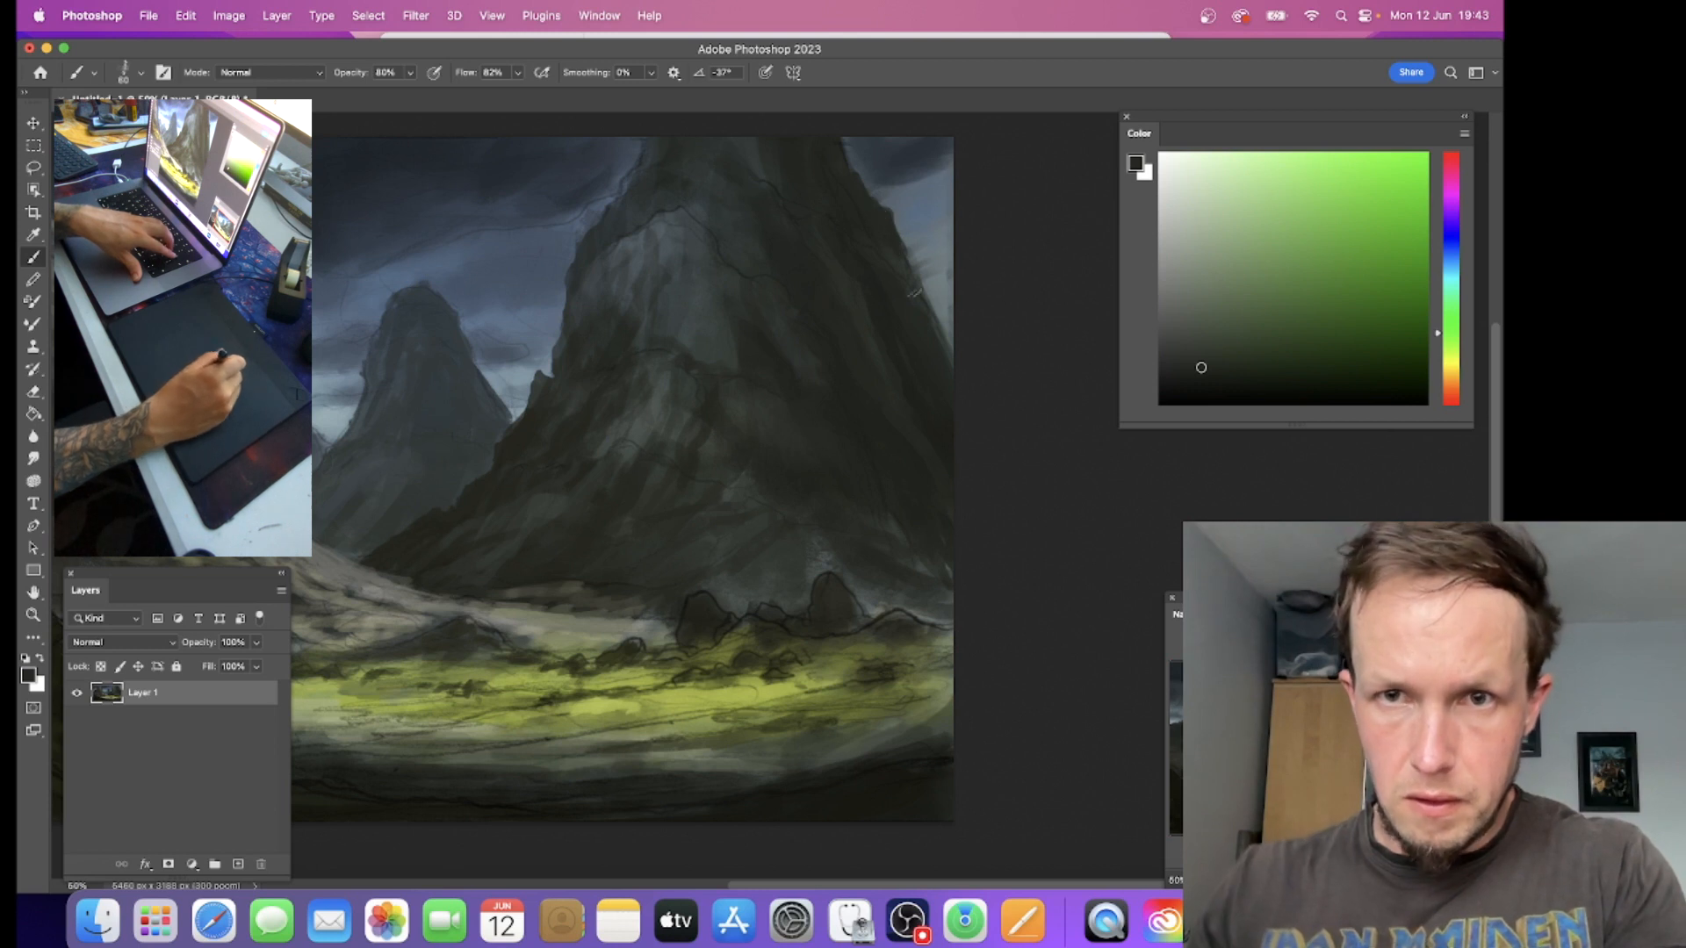
pyautogui.moveTo(914, 287); pyautogui.dragTo(946, 348)
# Step: Blend the sky beside the right mountain's outer slope using the Mixer Brush at size 250
pyautogui.press('r')
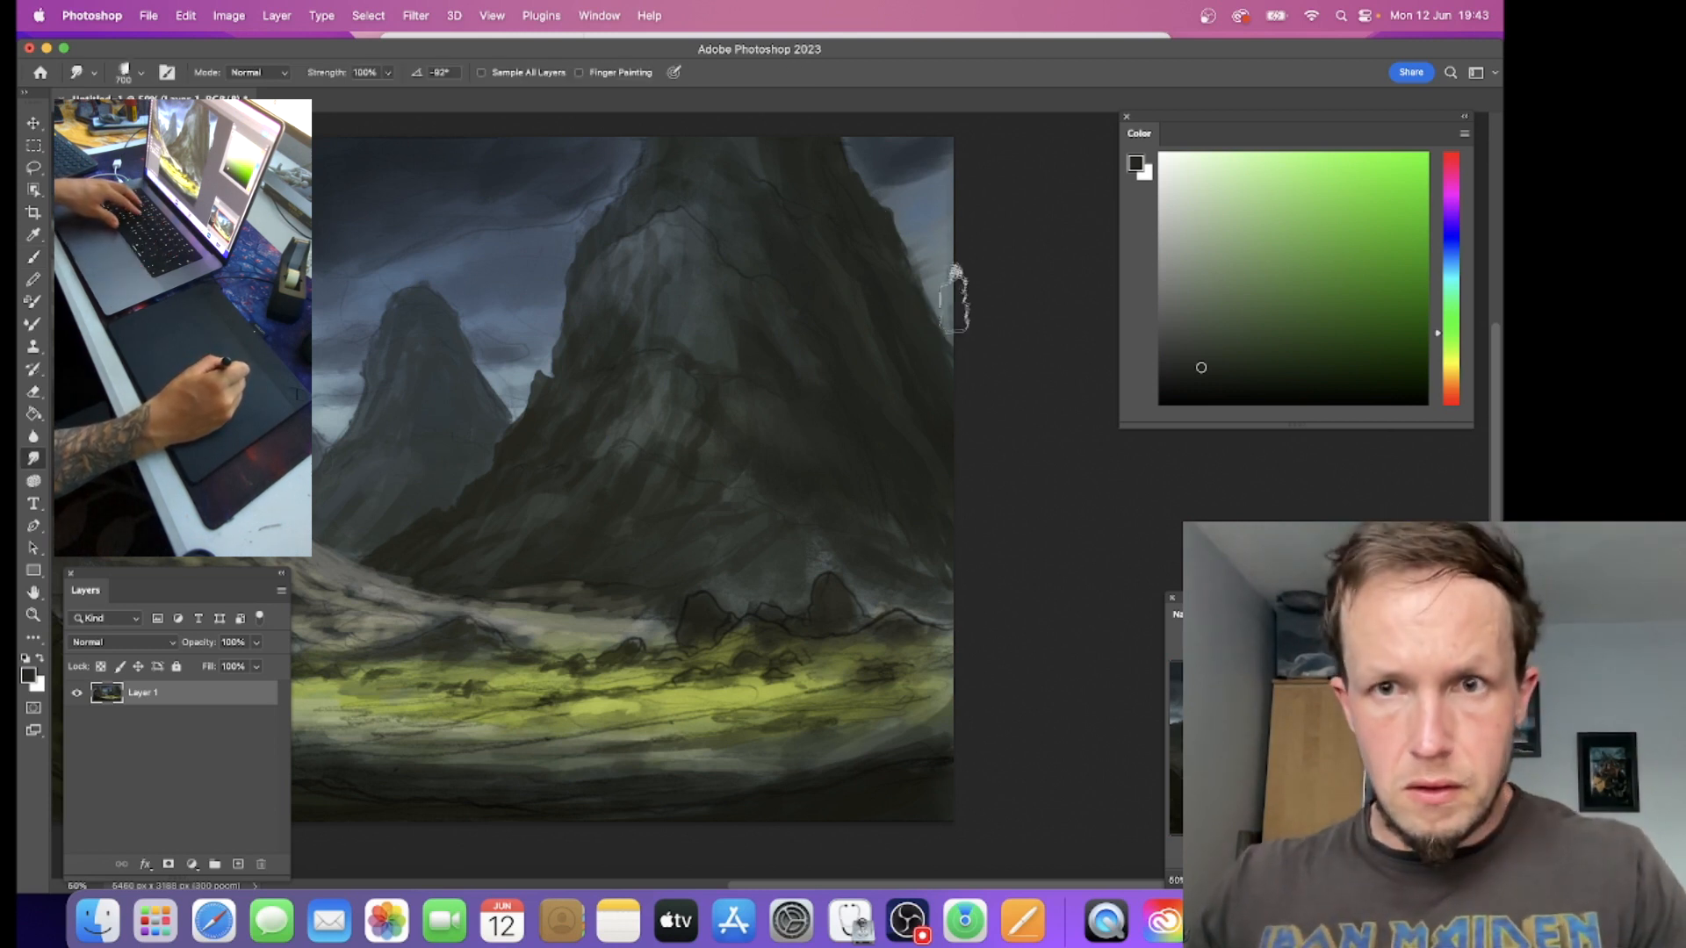
pyautogui.press('b')
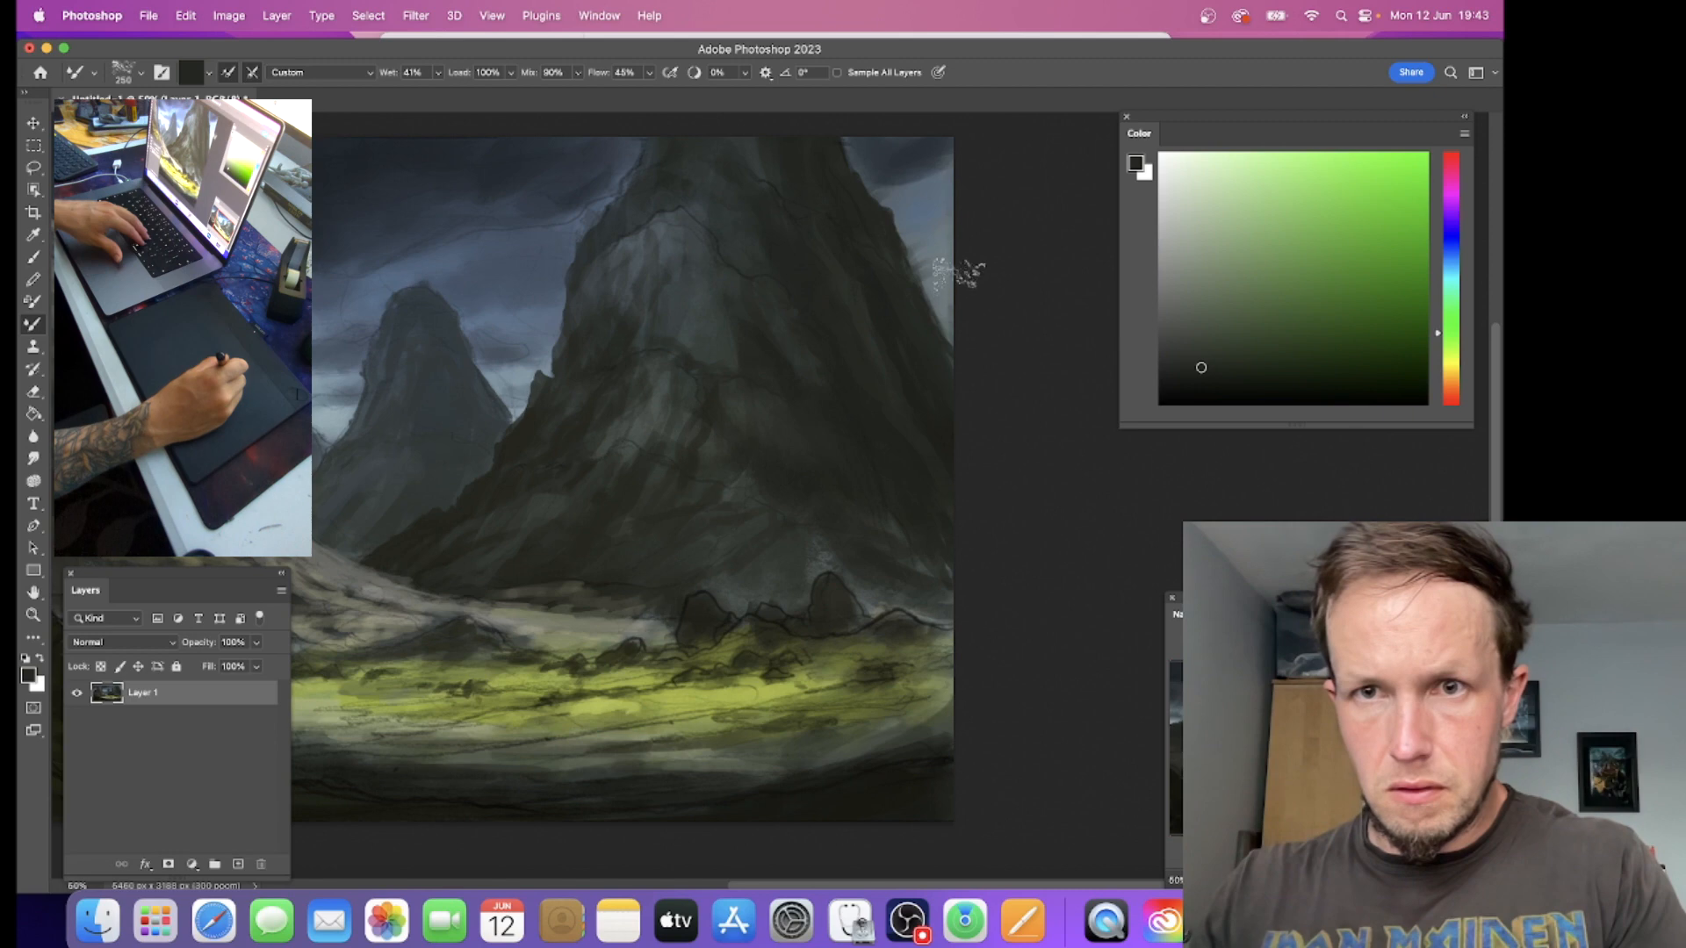
pyautogui.moveTo(956, 295); pyautogui.dragTo(975, 332)
pyautogui.moveTo(941, 251); pyautogui.dragTo(971, 318)
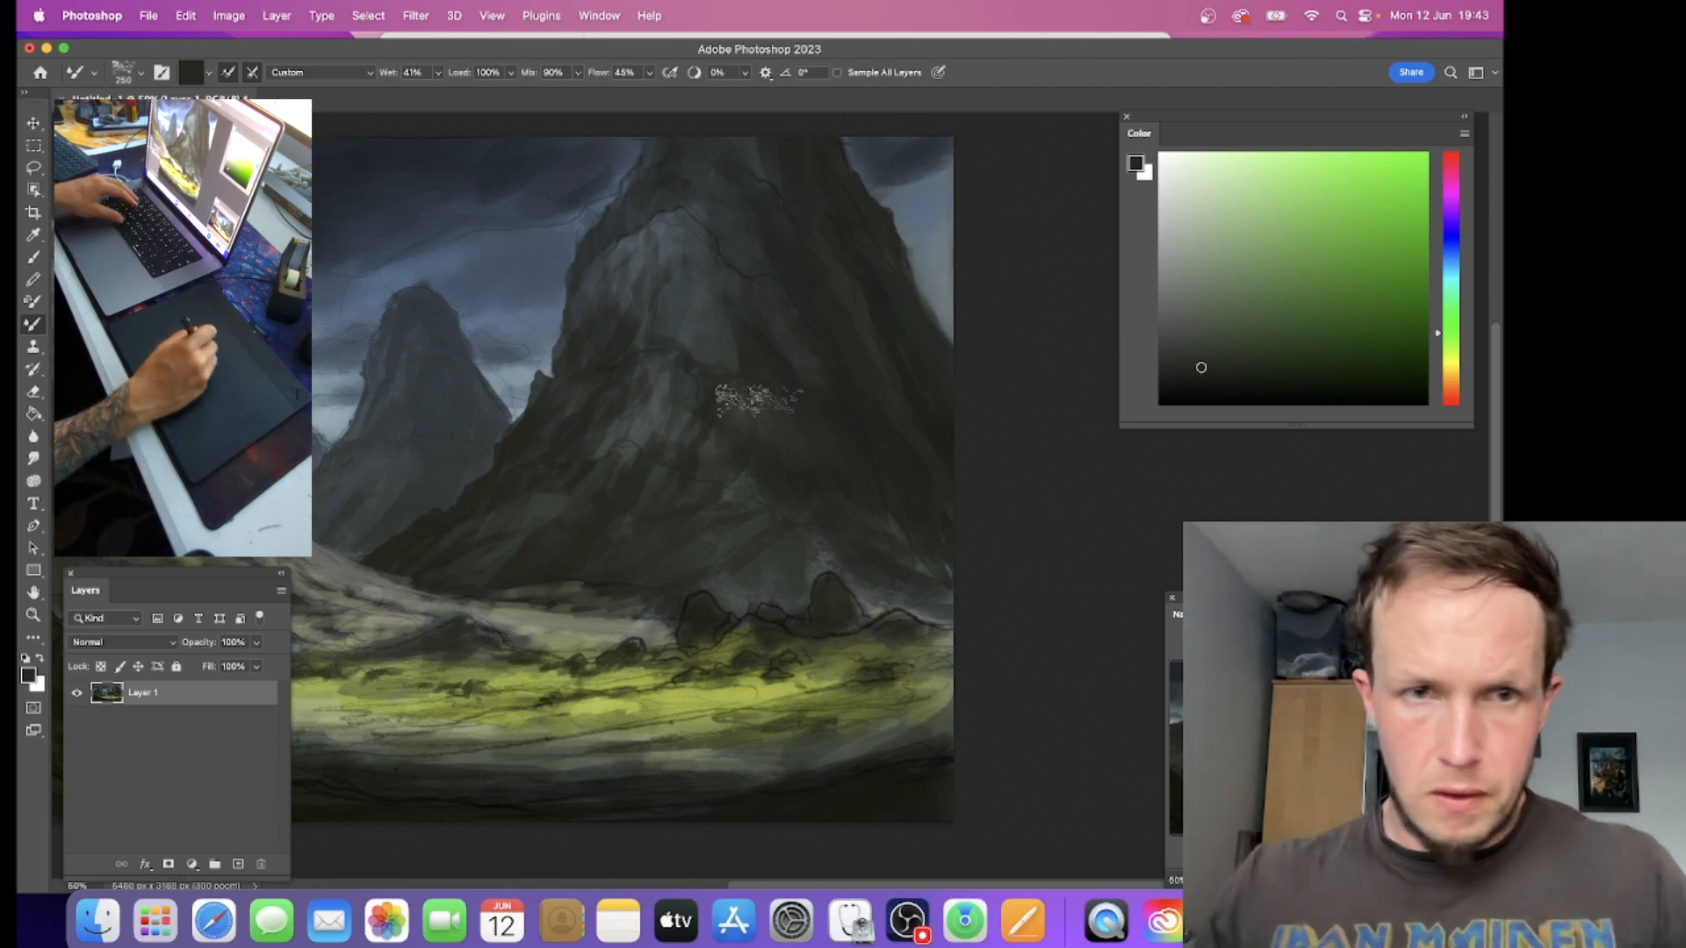
# Step: Blend the stormy clouds above and beside the central mountain with the Mixer Brush, varying its size between 150 and 300
pyautogui.moveTo(440, 290); pyautogui.dragTo(970, 354)
pyautogui.press('[')
pyautogui.press('[')
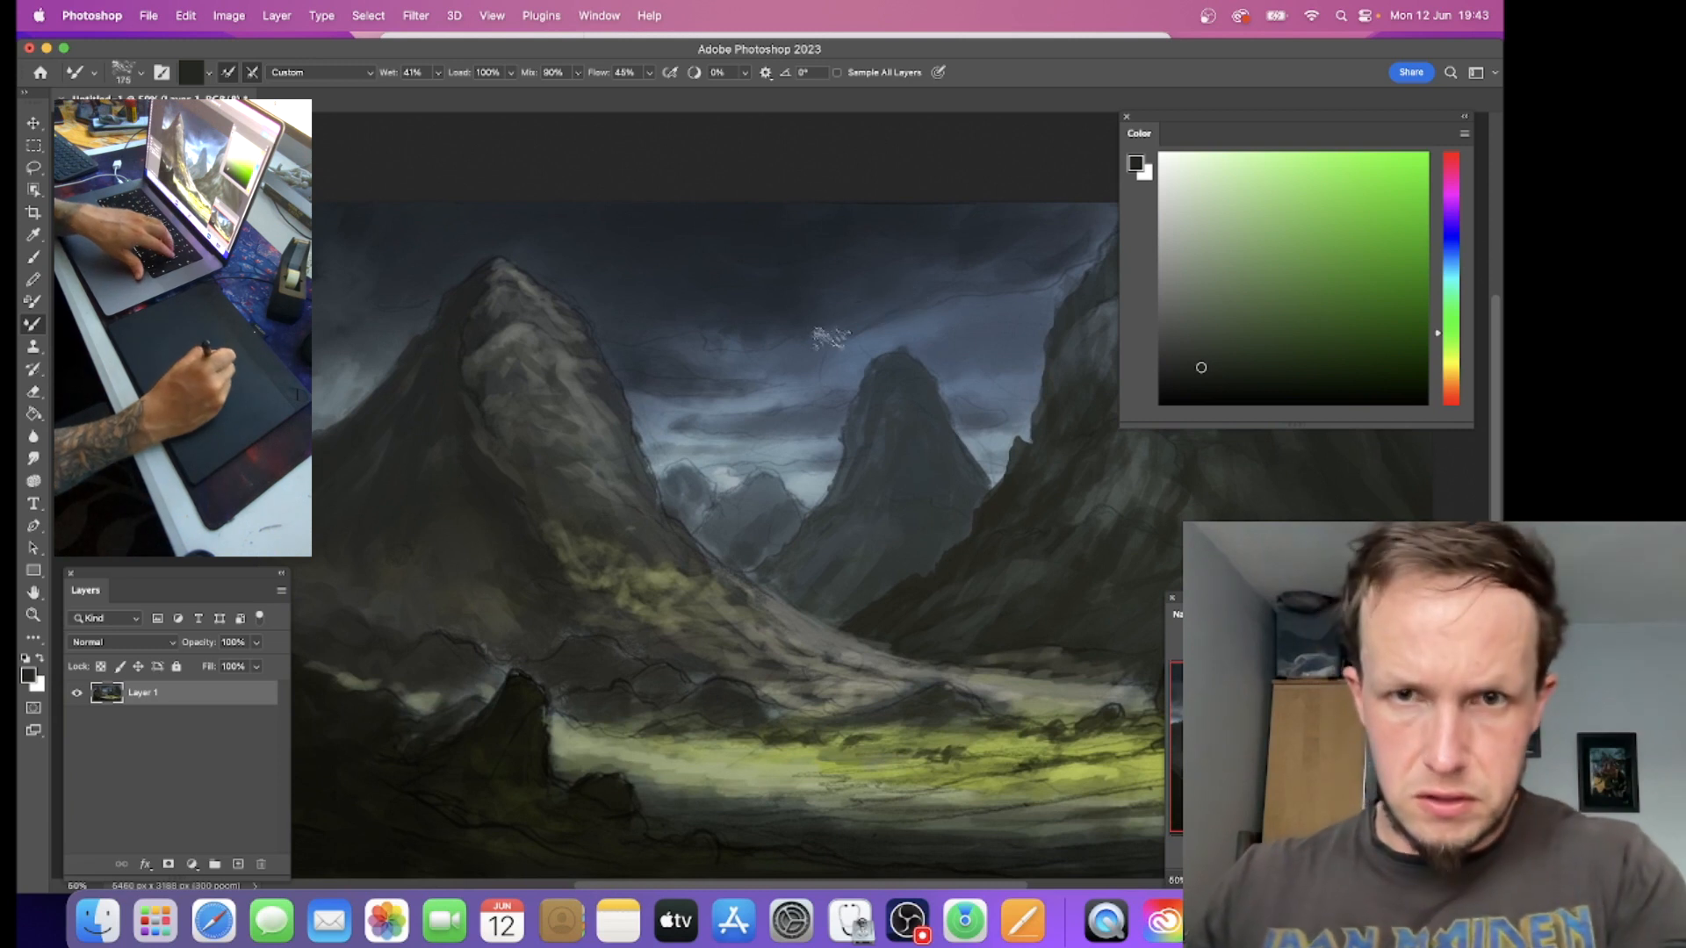
pyautogui.press(']')
pyautogui.press(']')
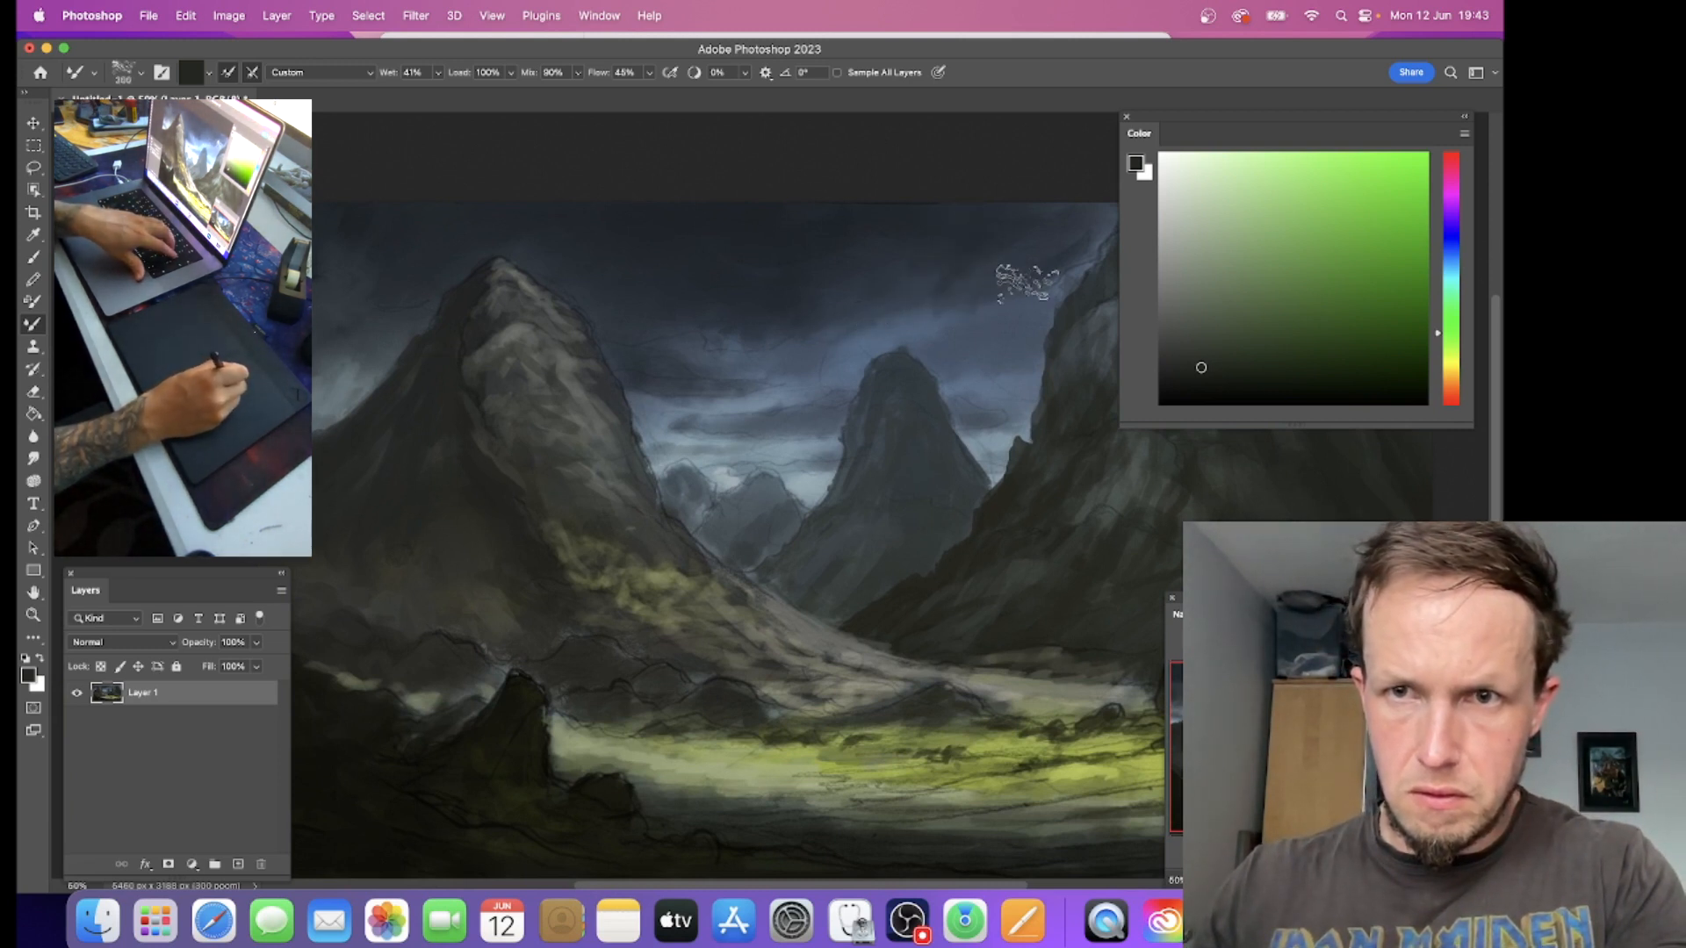
pyautogui.press('[')
pyautogui.press('[')
pyautogui.press('[')
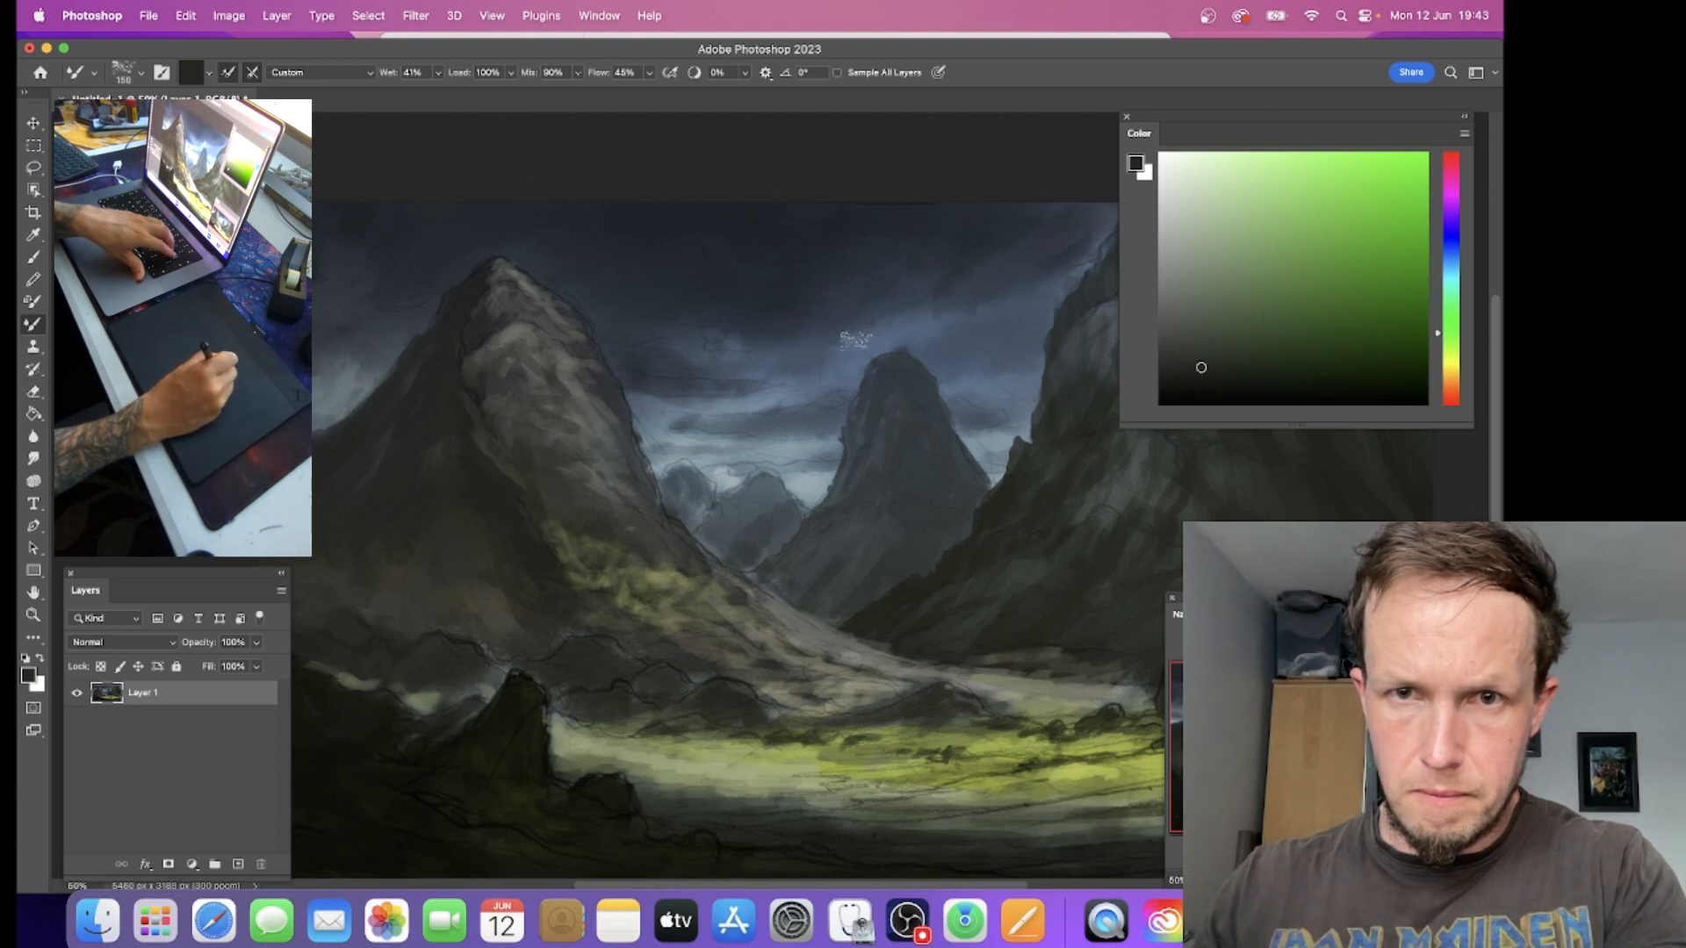
pyautogui.press(']')
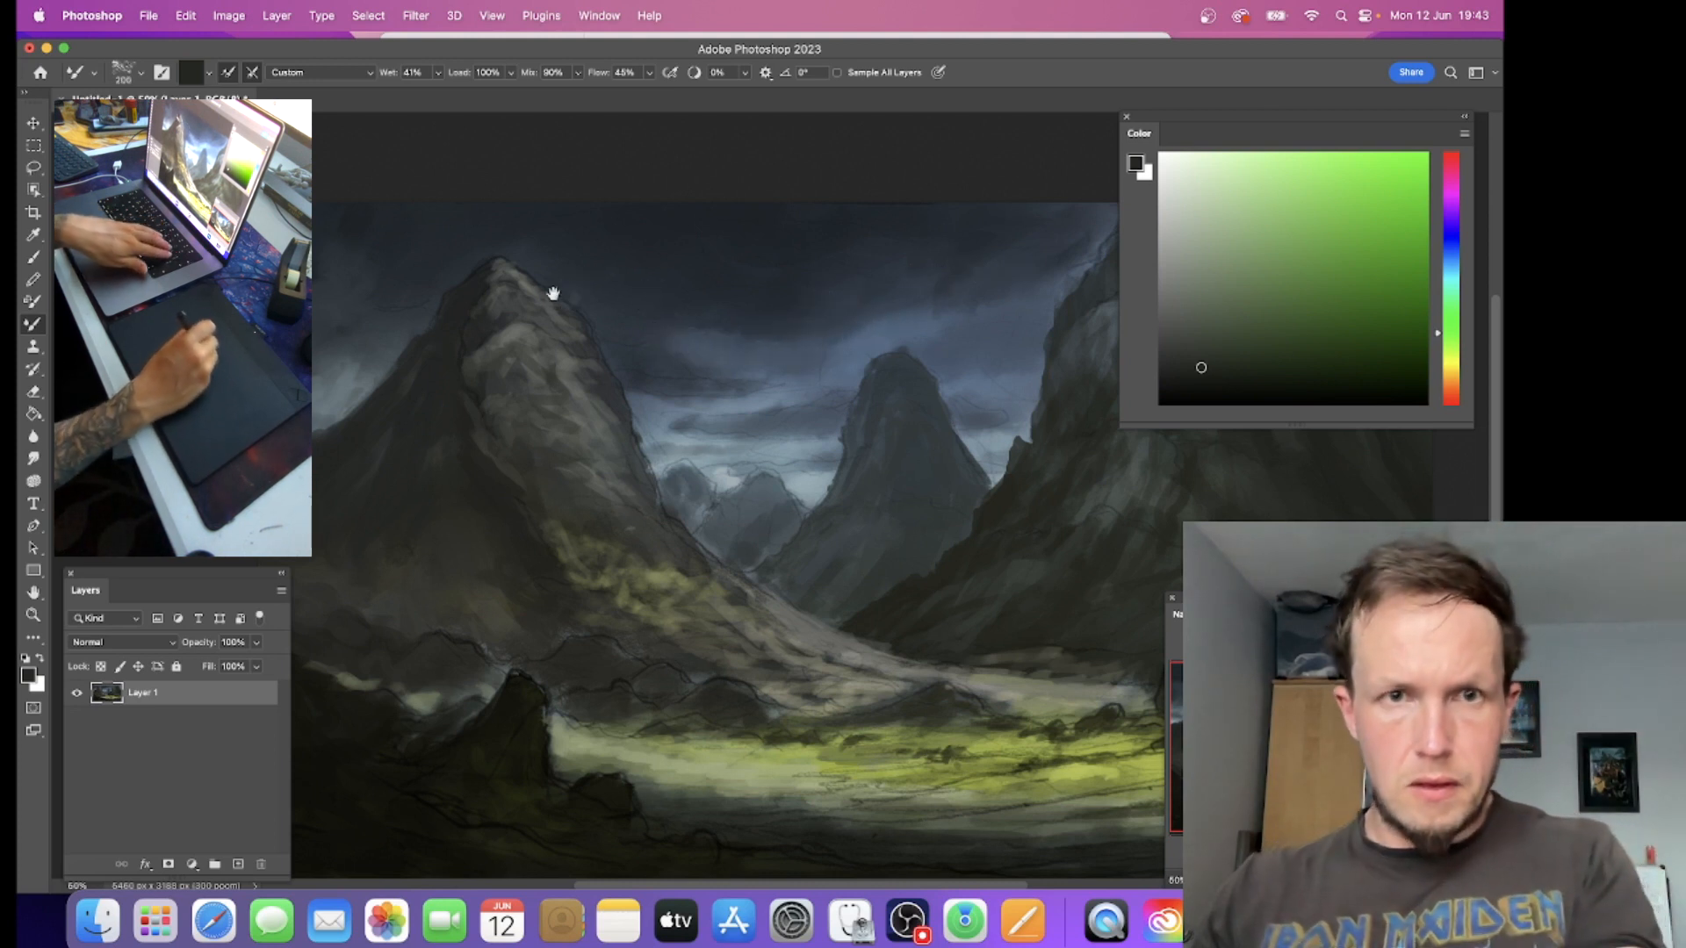
# Step: Soften the sky above the left mountain's outer slope with the Mixer Brush at sizes 250 and 200
pyautogui.moveTo(470, 298); pyautogui.dragTo(792, 351)
pyautogui.press(']')
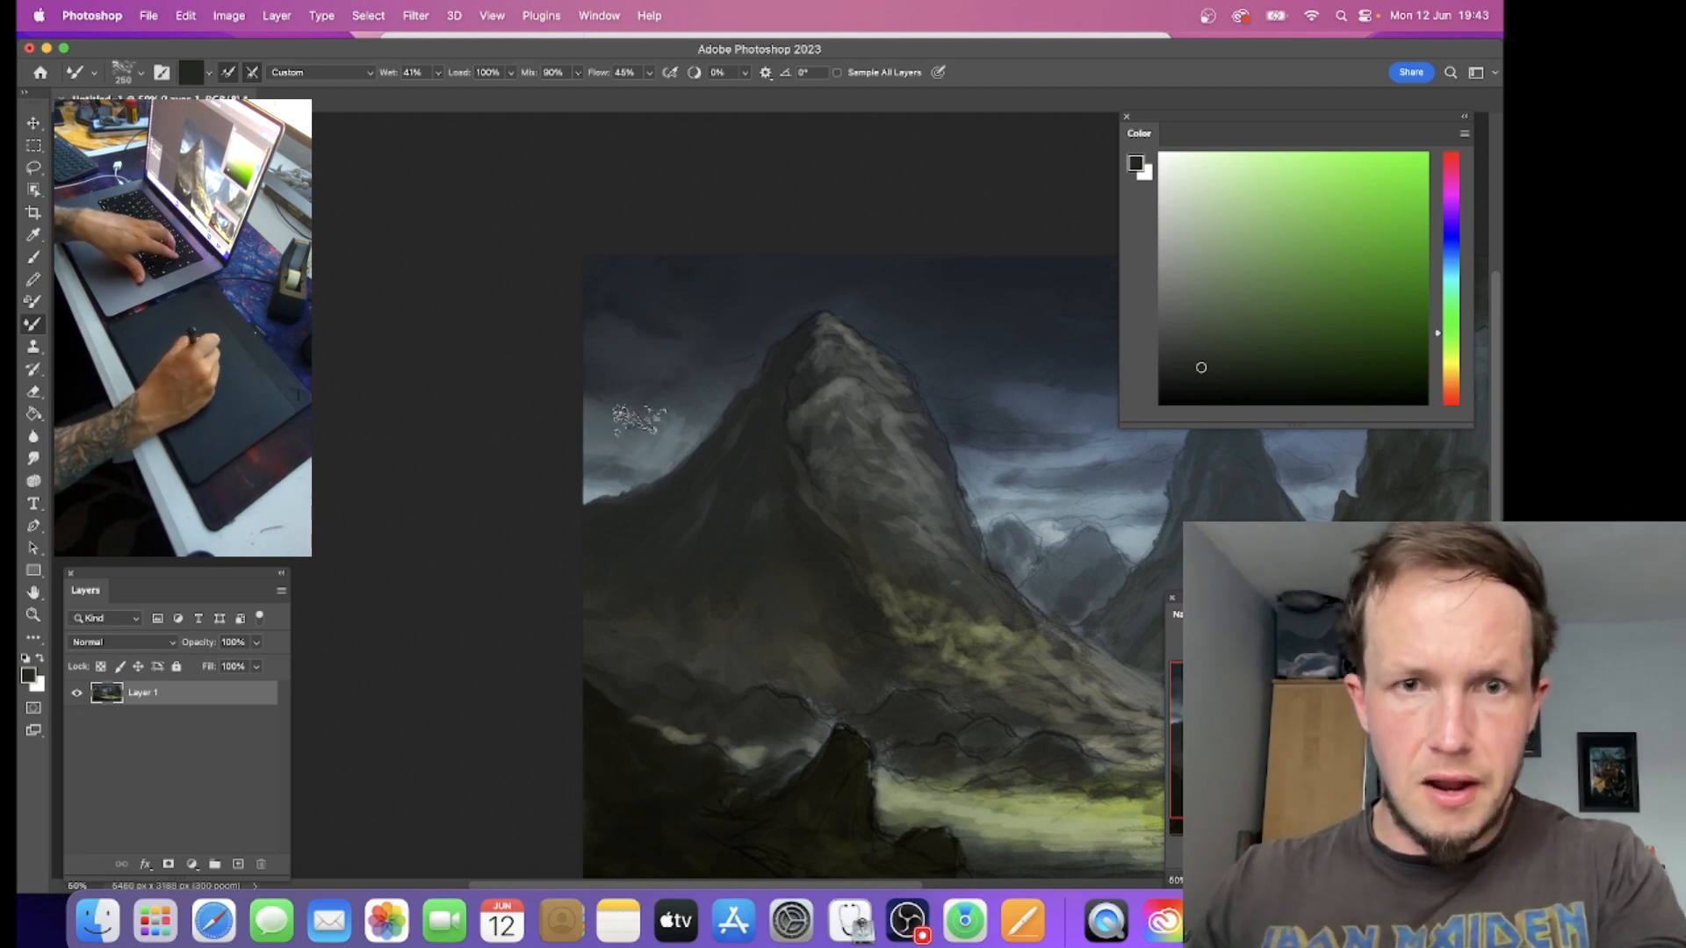
pyautogui.press('[')
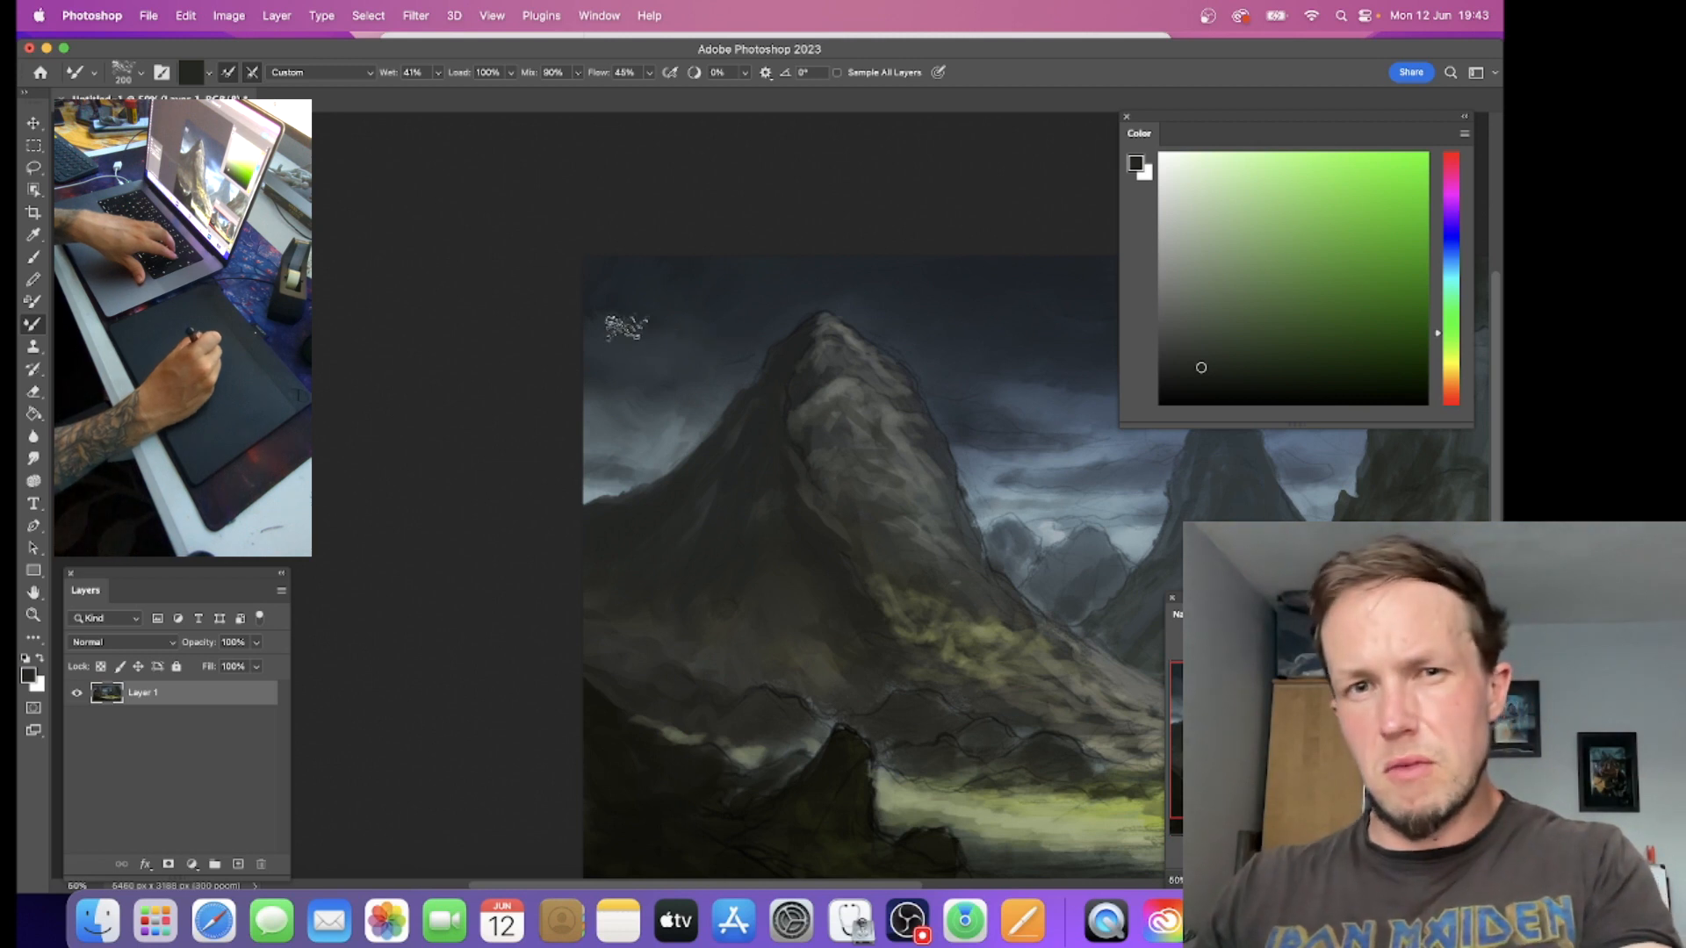
# Step: Blend the clouds between the left mountain and the central peak with the Mixer Brush, working up to size 250
pyautogui.hscroll(5, 802, 378)
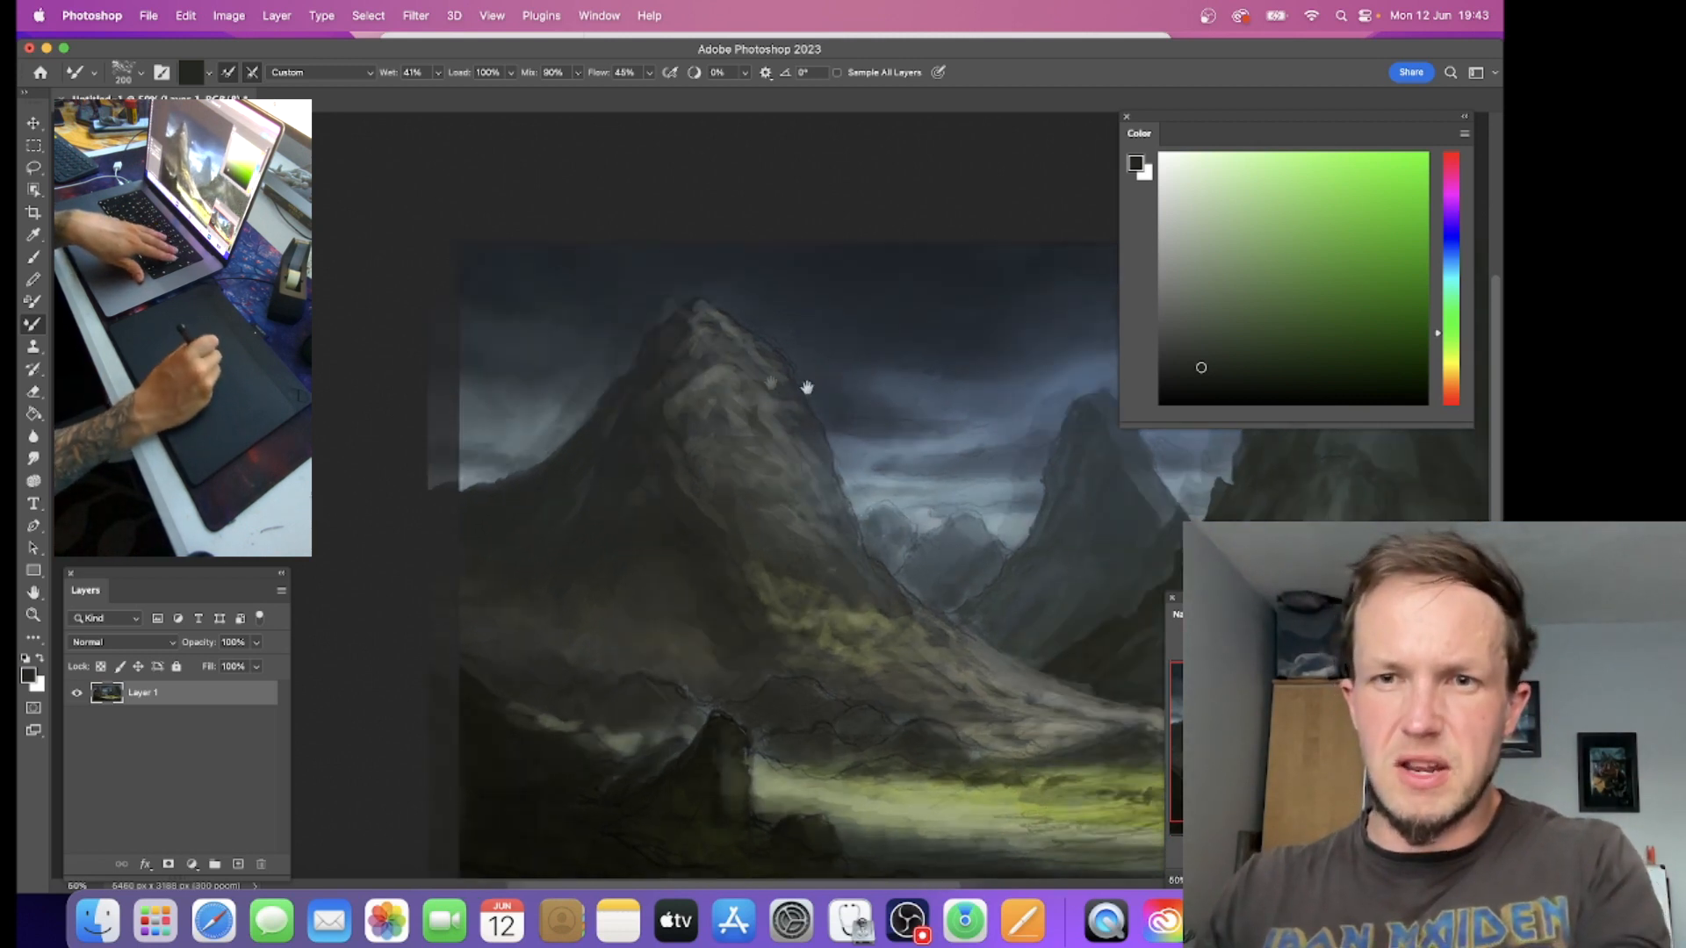
pyautogui.press('[')
pyautogui.press('[')
pyautogui.press('[')
pyautogui.press(']')
pyautogui.press(']')
pyautogui.press(']')
pyautogui.press(']')
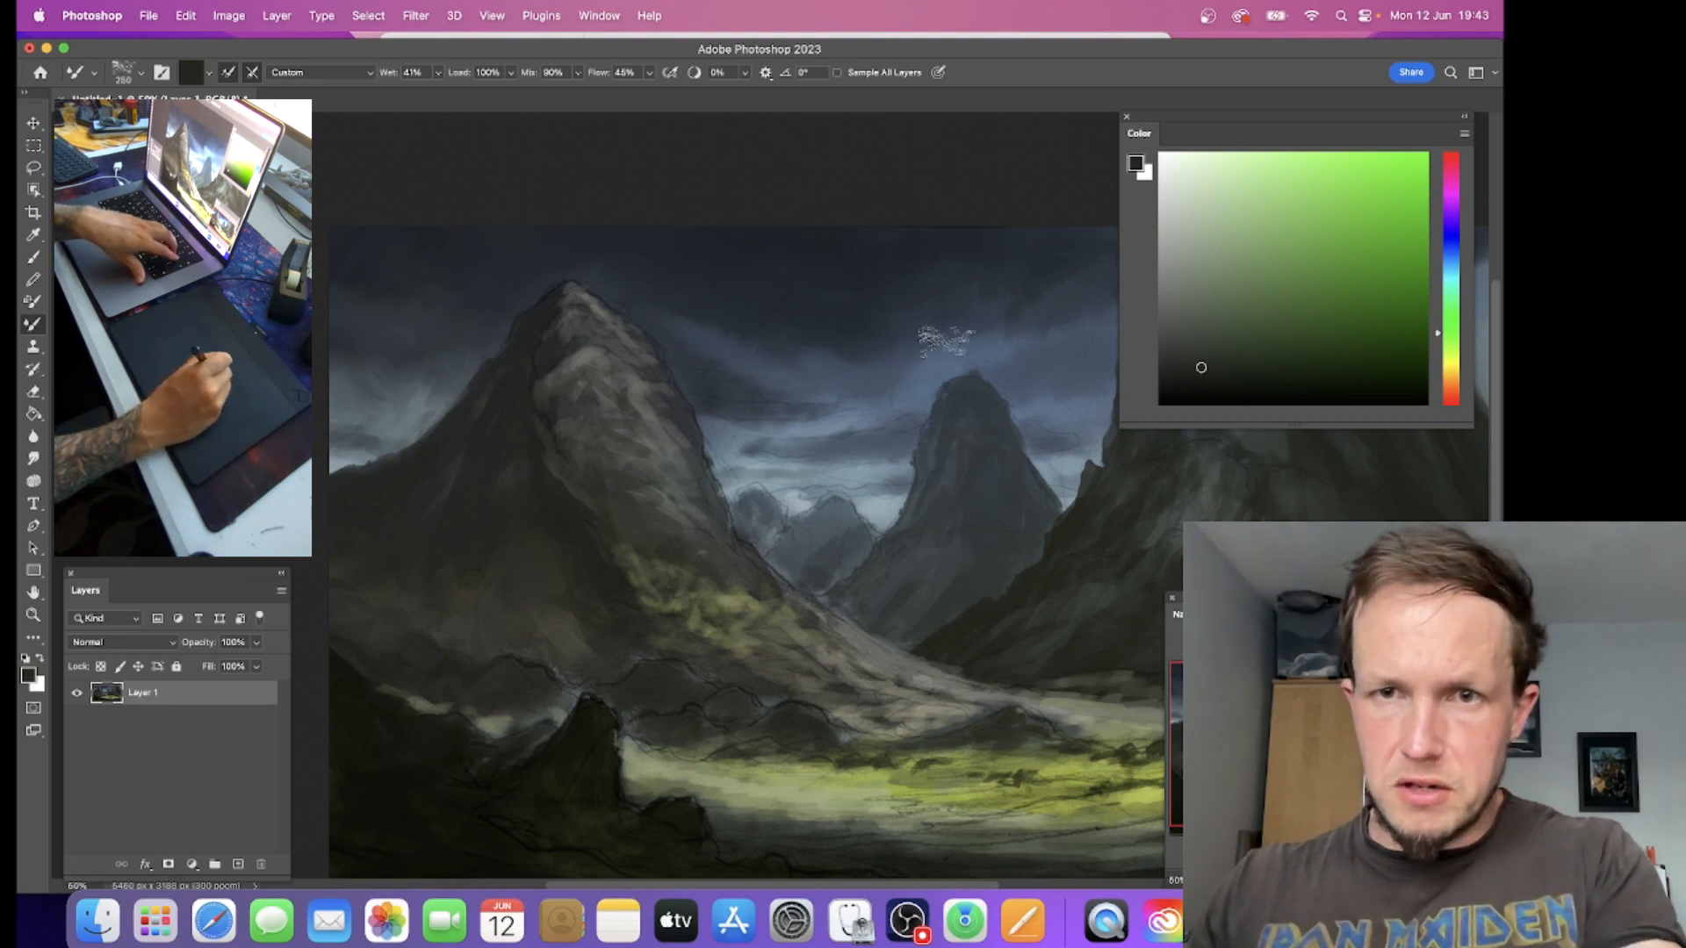
# Step: Rework the cloud tones beside the left mountain's outer slope with the Mixer Brush, starting at size 175 and enlarging it
pyautogui.press('[')
pyautogui.press('[')
pyautogui.press('[')
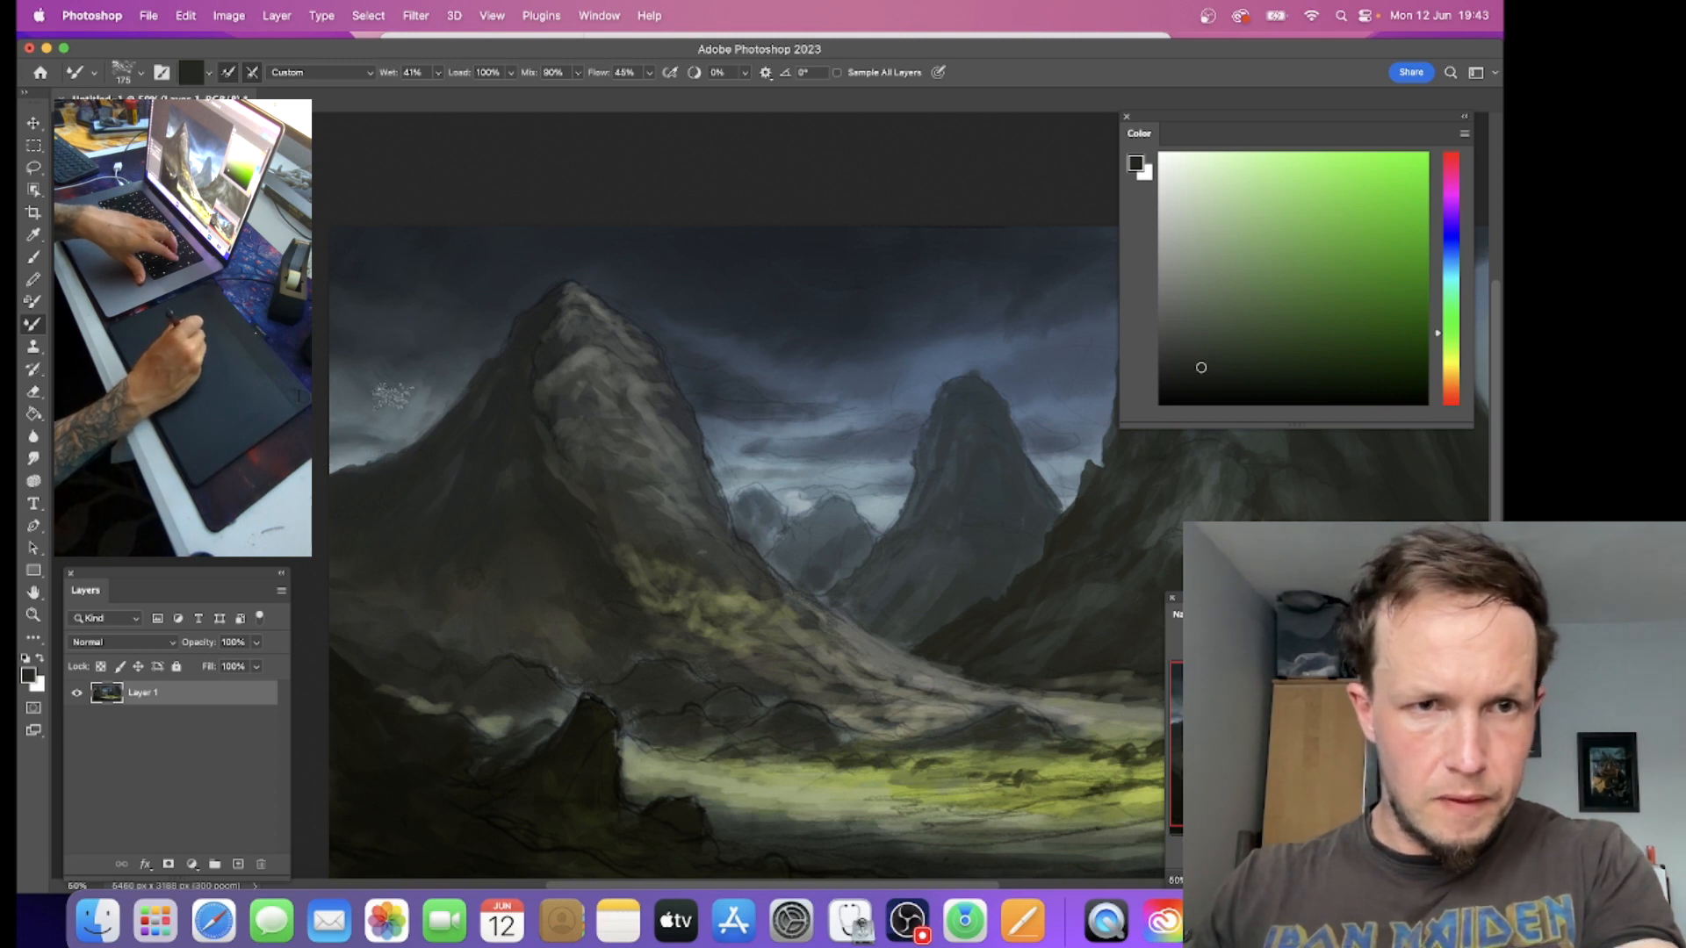
pyautogui.press(']')
pyautogui.press(']')
pyautogui.press(']')
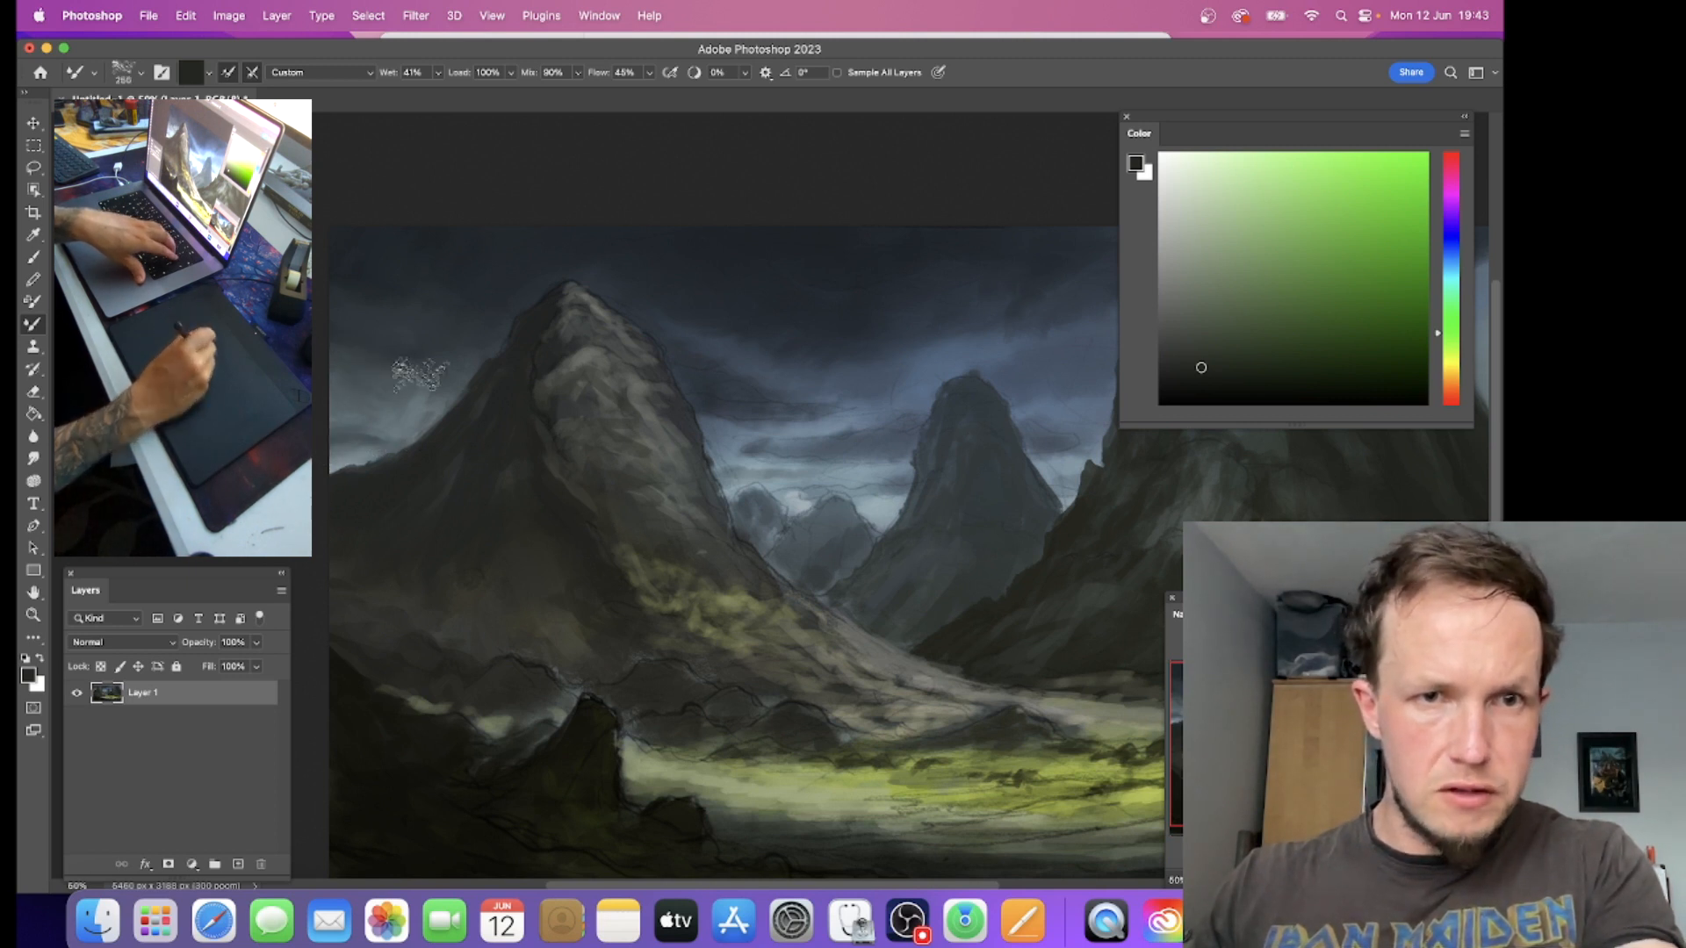
# Step: Load light blue from the clouds above the distant peaks and blend that sky with the Mixer Brush at size 125
pyautogui.press('[')
pyautogui.press('[')
pyautogui.press('[')
pyautogui.press('[')
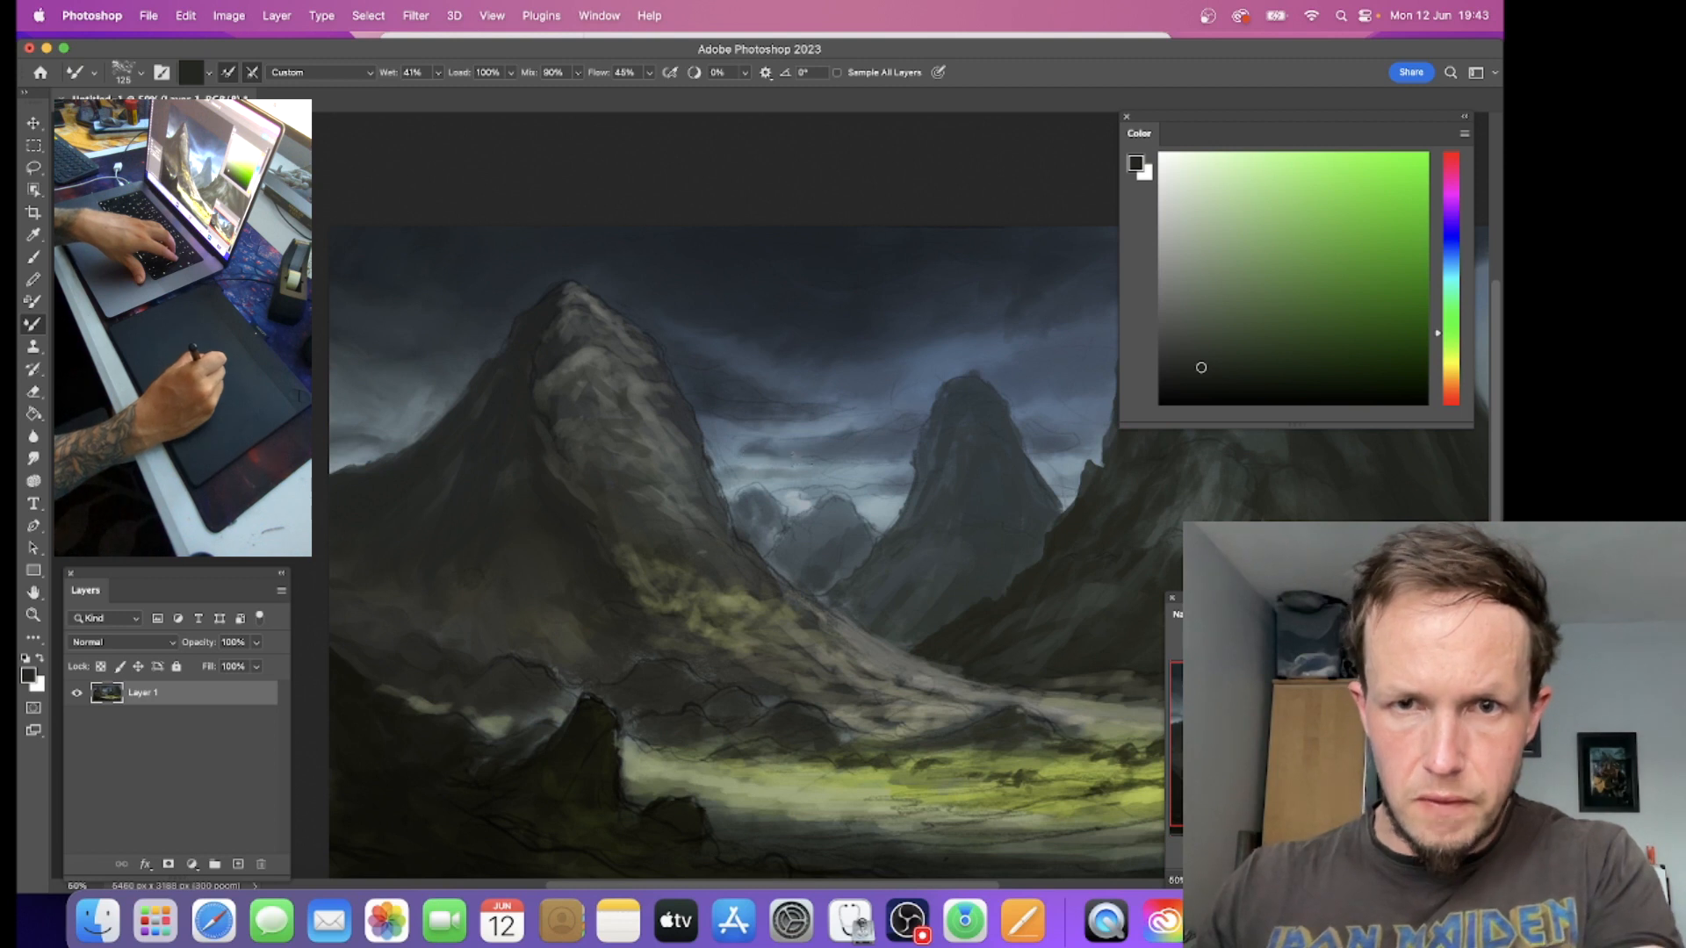
pyautogui.press(']')
pyautogui.keyDown('alt'); pyautogui.click(833, 450); pyautogui.keyUp('alt')
pyautogui.press('[')
pyautogui.press('[')
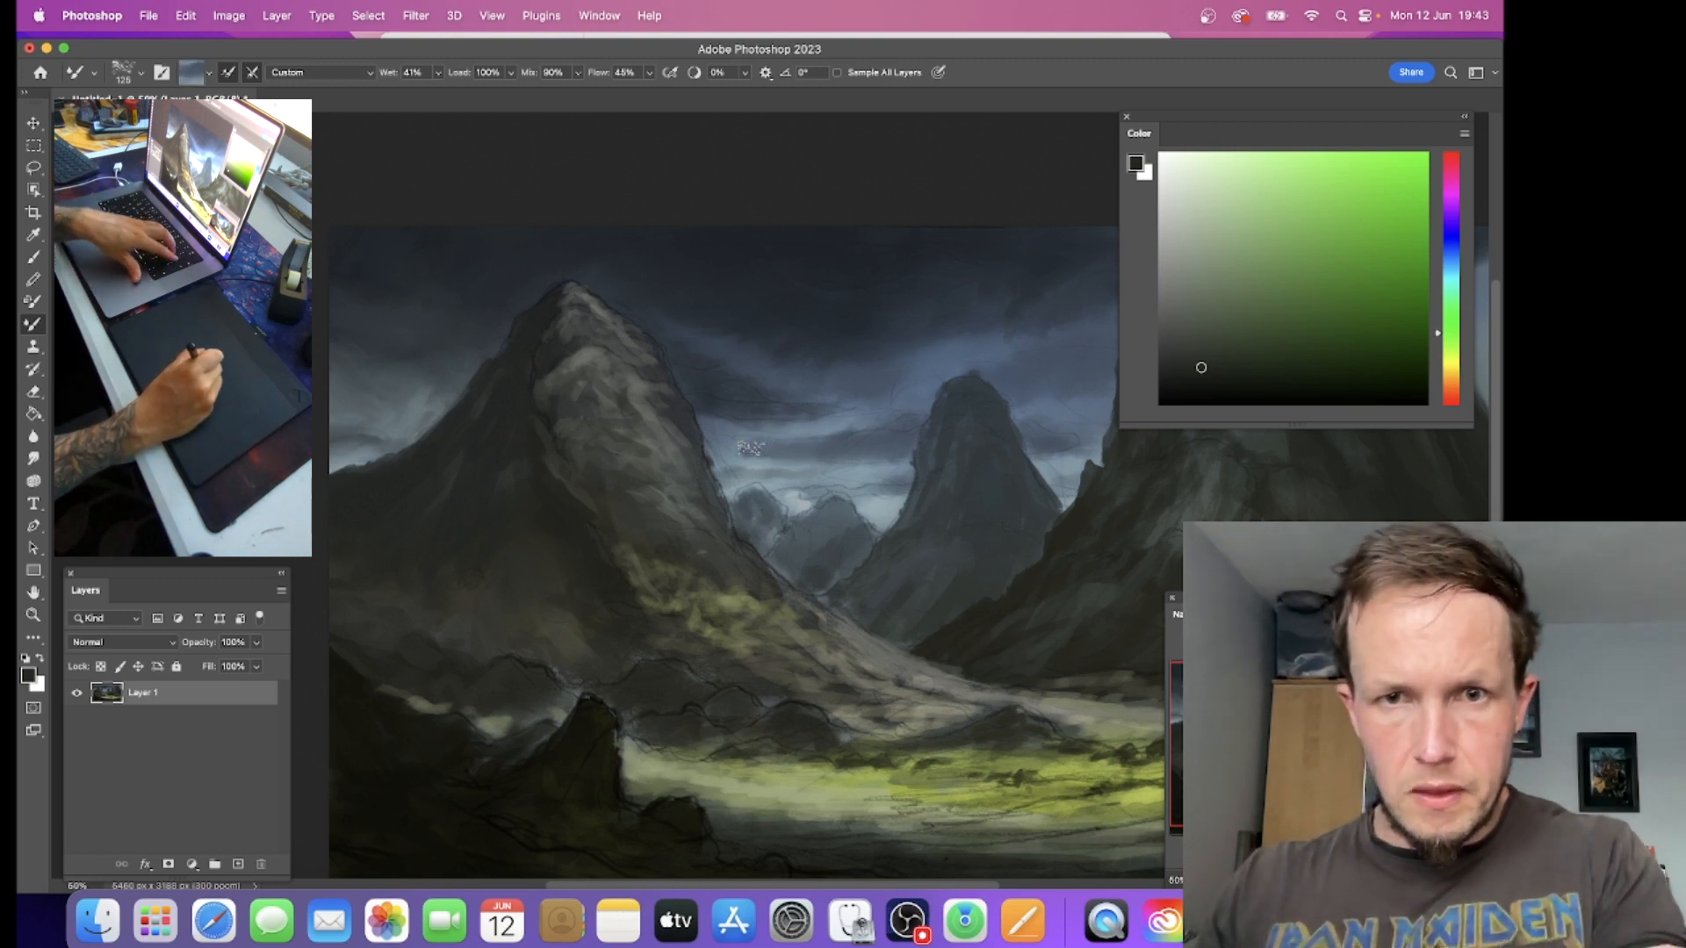
# Step: Enlarge the Mixer Brush to 250 and blend the sky along the left mountain's inner slope
pyautogui.press(']')
pyautogui.press(']')
pyautogui.press(']')
pyautogui.press(']')
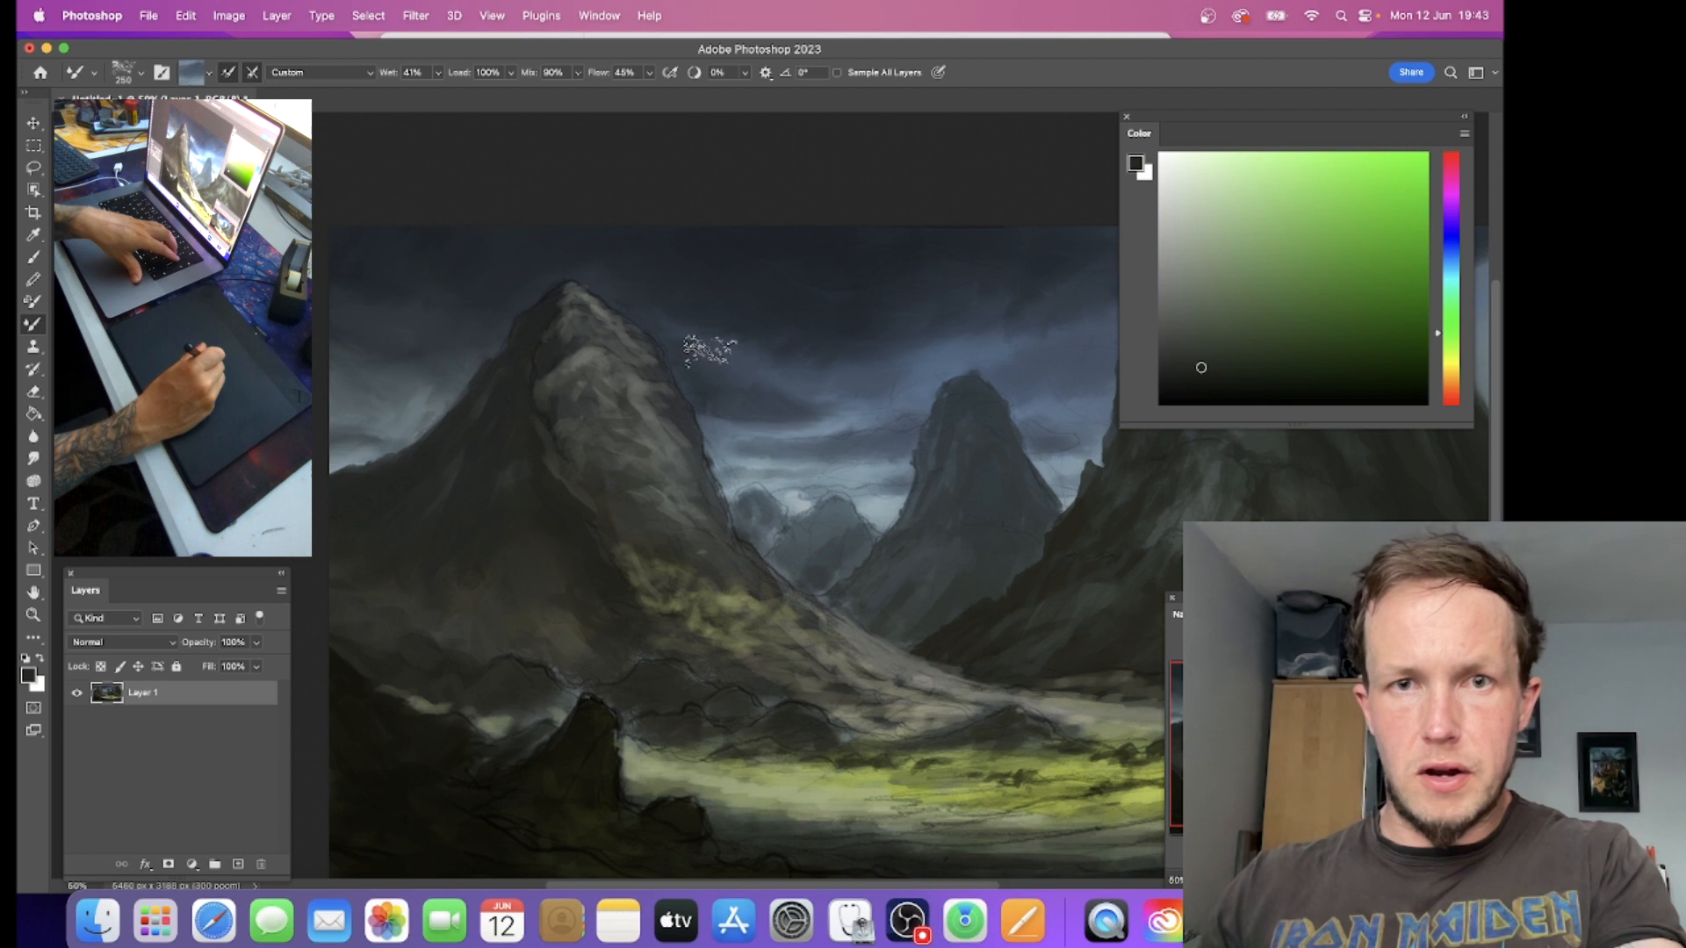
# Step: Sample dark blue beside the right mountain's inner edge with the Brush tool and return to the Mixer Brush for blending there
pyautogui.moveTo(969, 337); pyautogui.dragTo(787, 372)
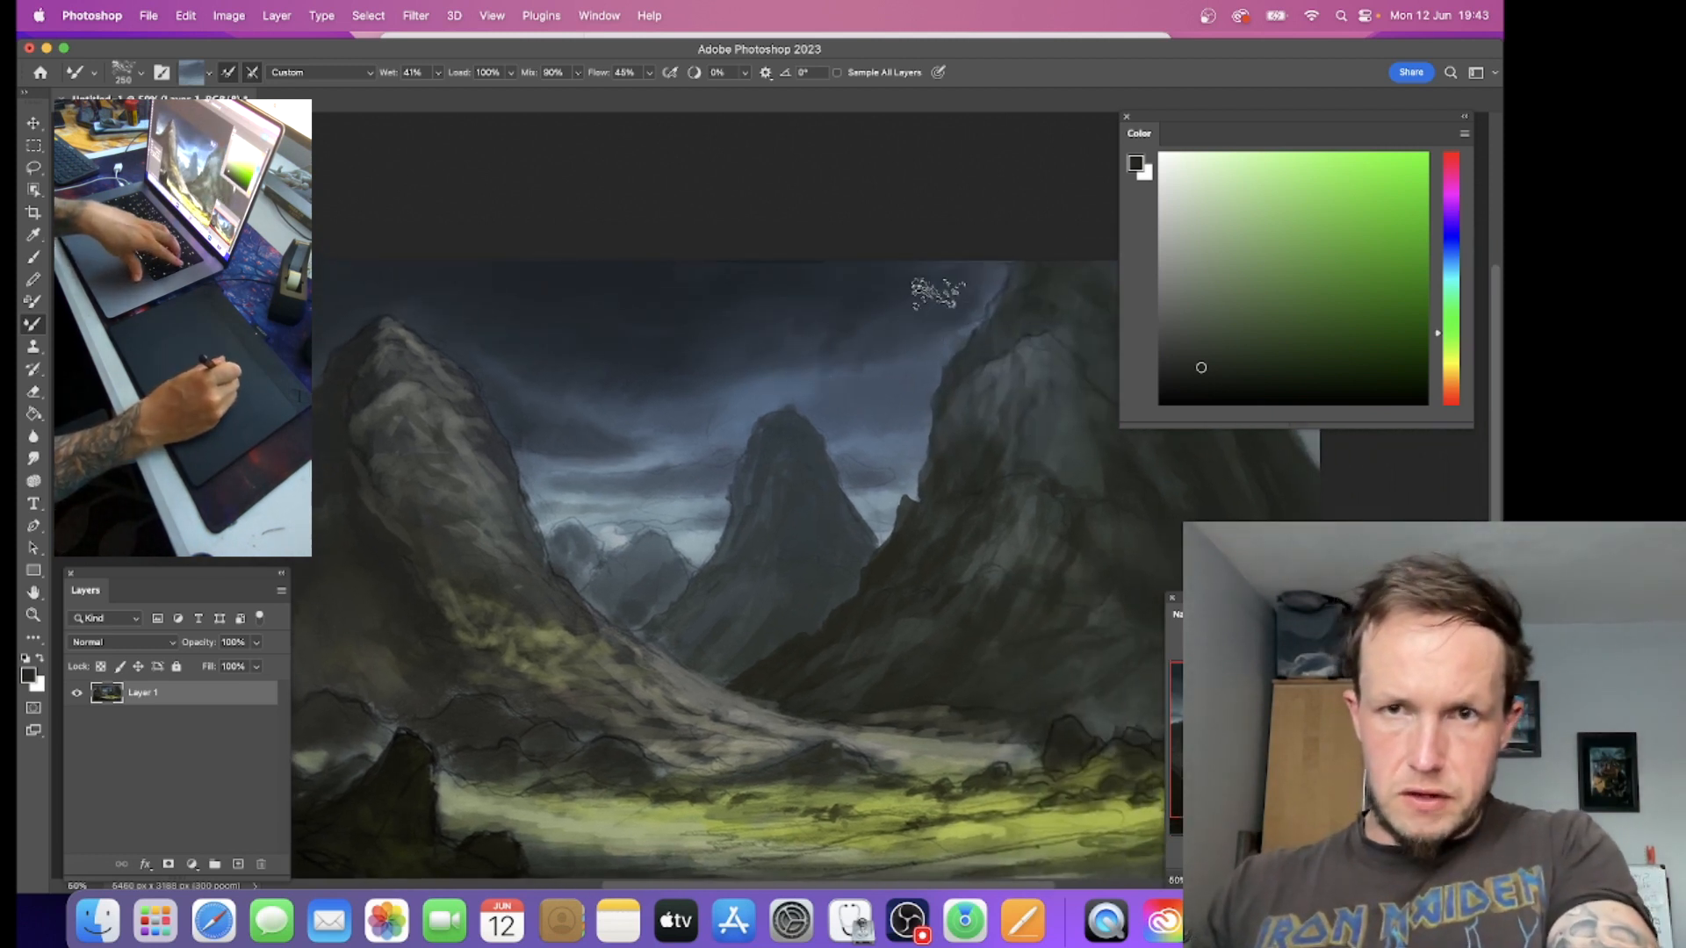
pyautogui.press('b')
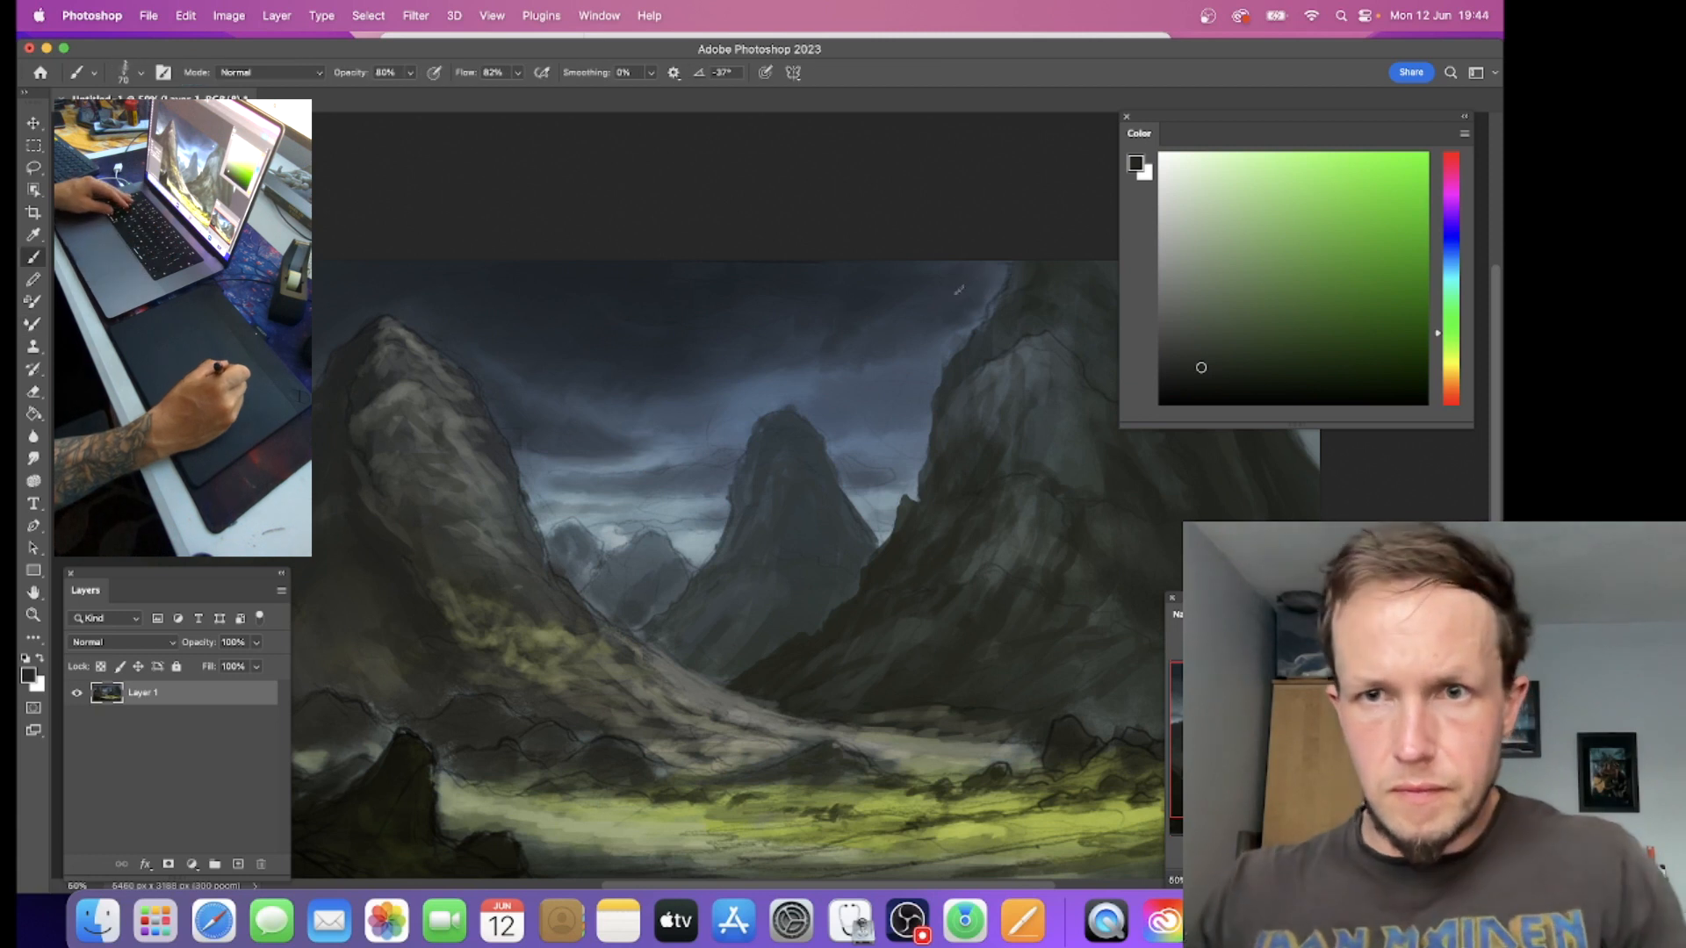
pyautogui.keyDown('alt'); pyautogui.click(981, 279); pyautogui.keyUp('alt')
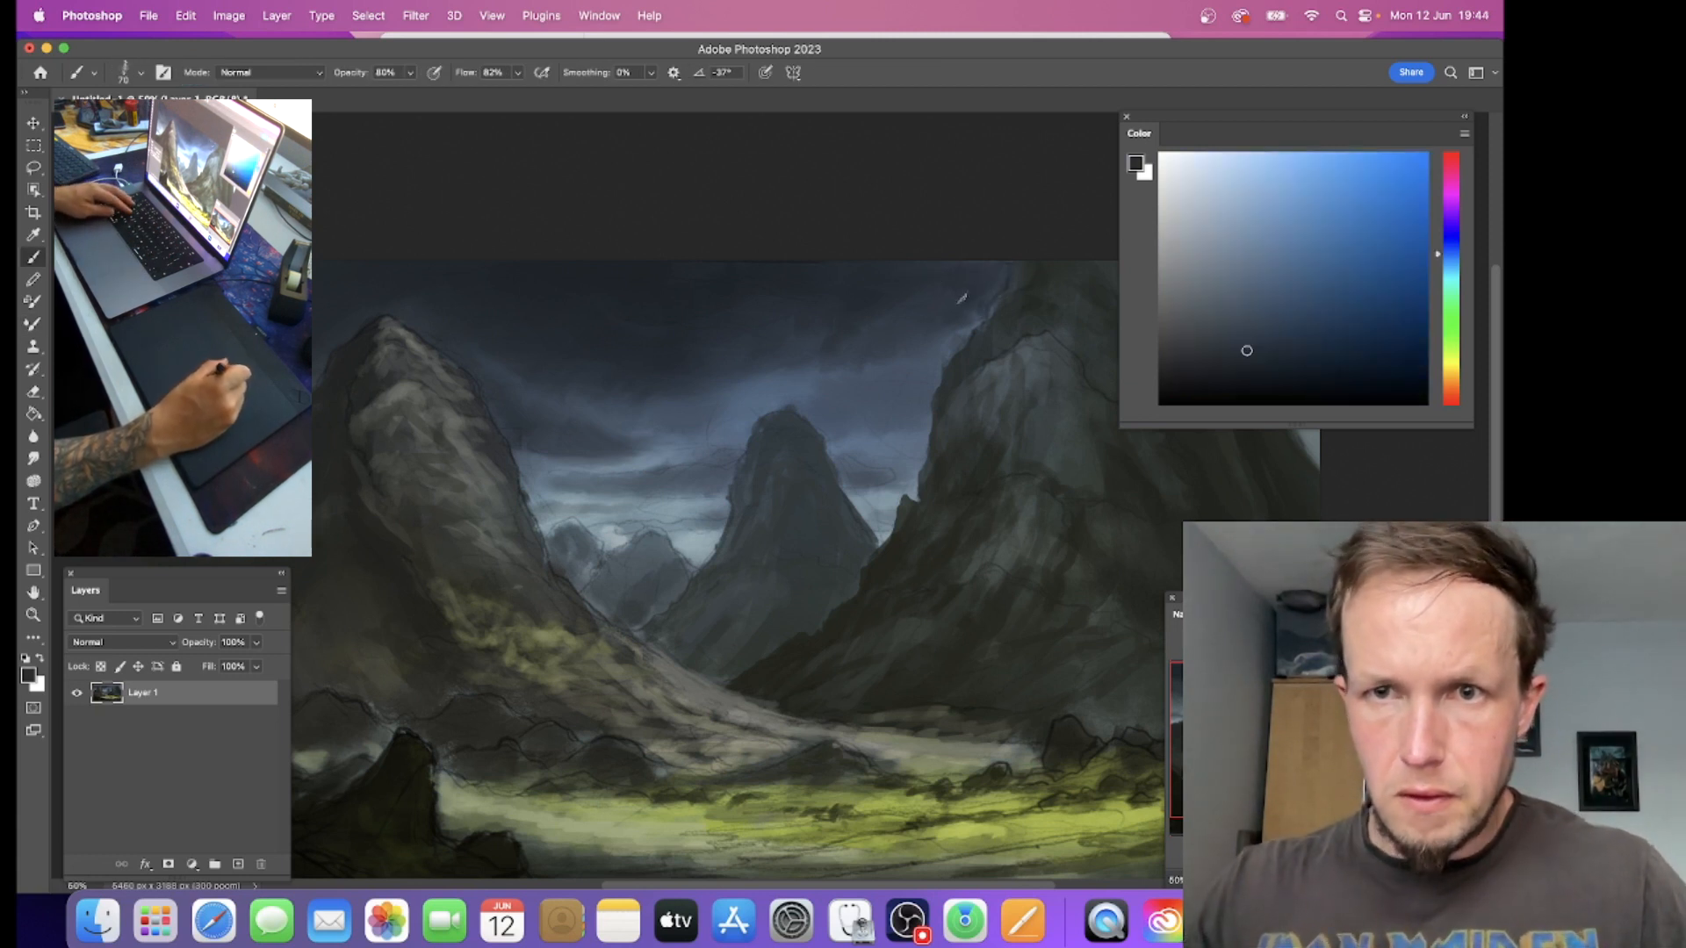
pyautogui.hotkey('shift', 'b')
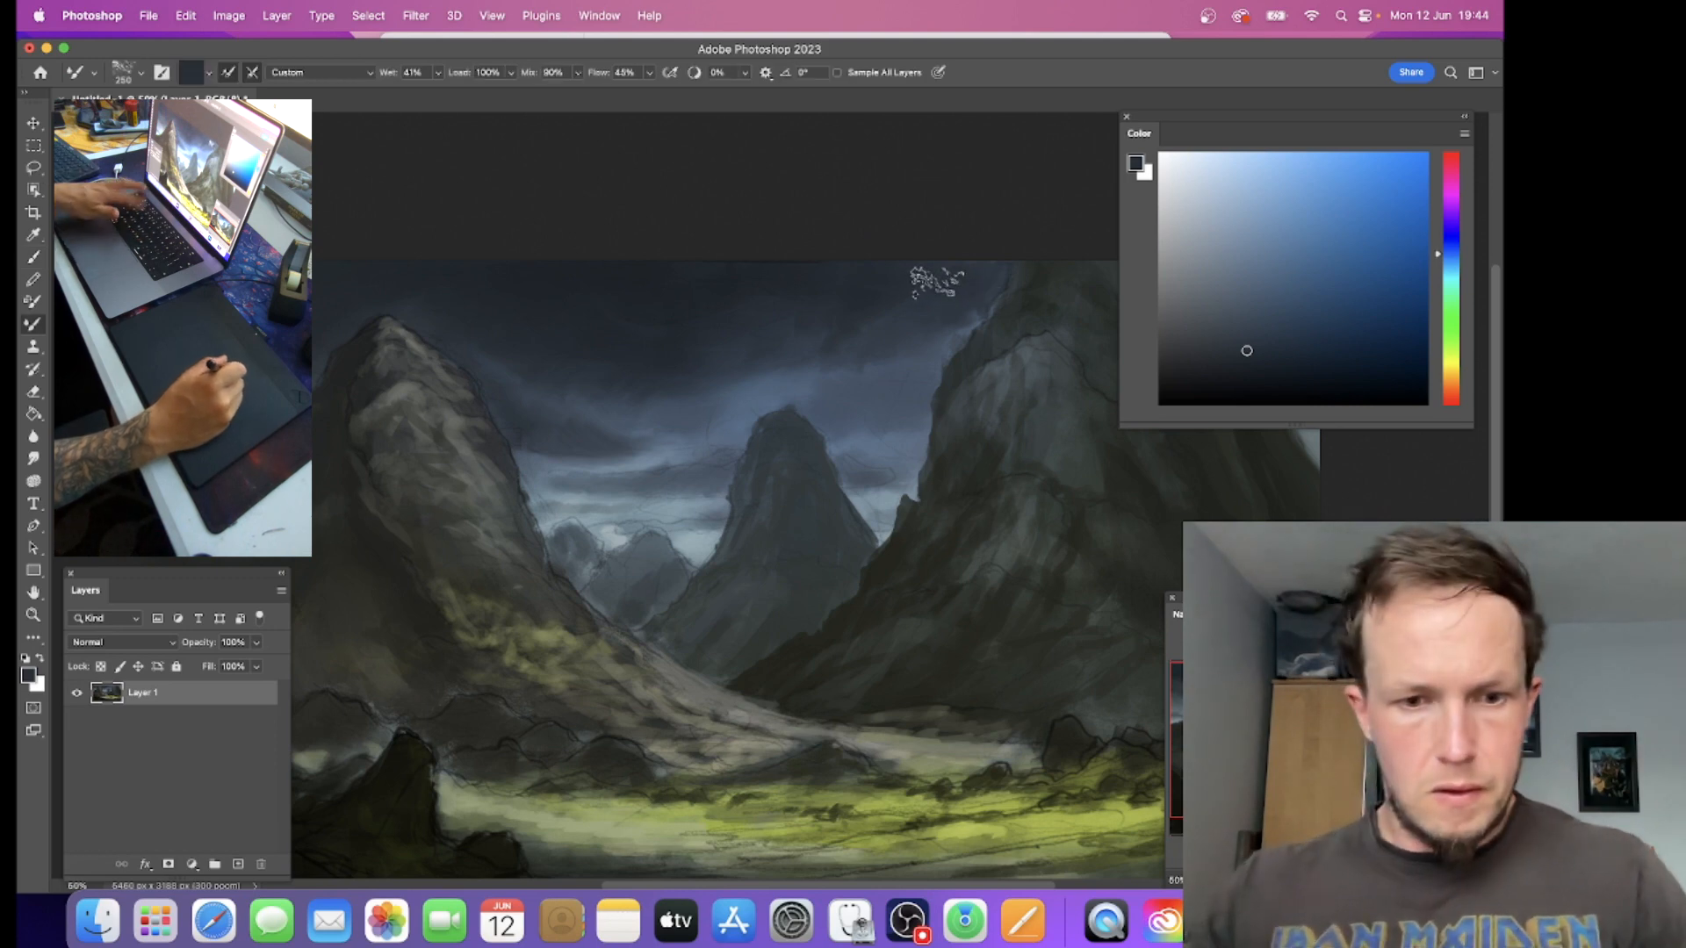
# Step: Smudge the right mountain's outer edge and lower face with the Smudge tool at size 300
pyautogui.press('r')
pyautogui.moveTo(932, 402)
pyautogui.mouseDown()
pyautogui.moveTo(817, 384)
pyautogui.moveTo(760, 352)
pyautogui.mouseUp()
pyautogui.press('[')
pyautogui.press('[')
pyautogui.press('[')
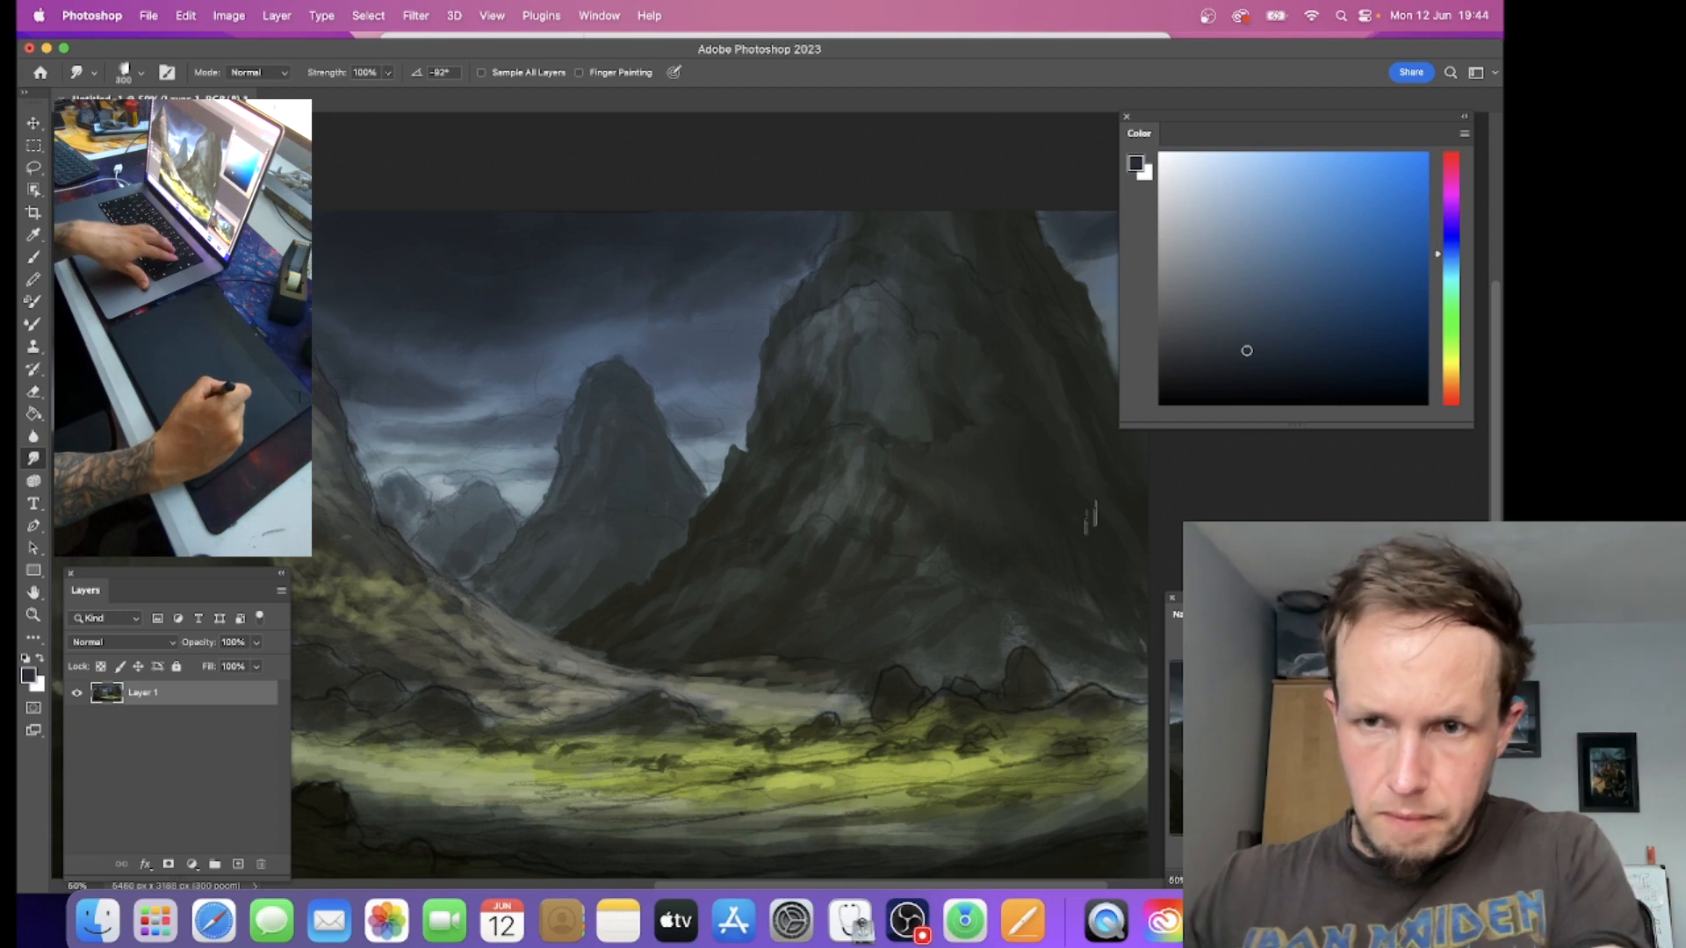
# Step: Smudge the left mountain's outer slope into a rougher outline with the Smudge tool at size 600
pyautogui.hscroll(3, 1075, 527)
pyautogui.moveTo(830, 464); pyautogui.dragTo(1212, 481)
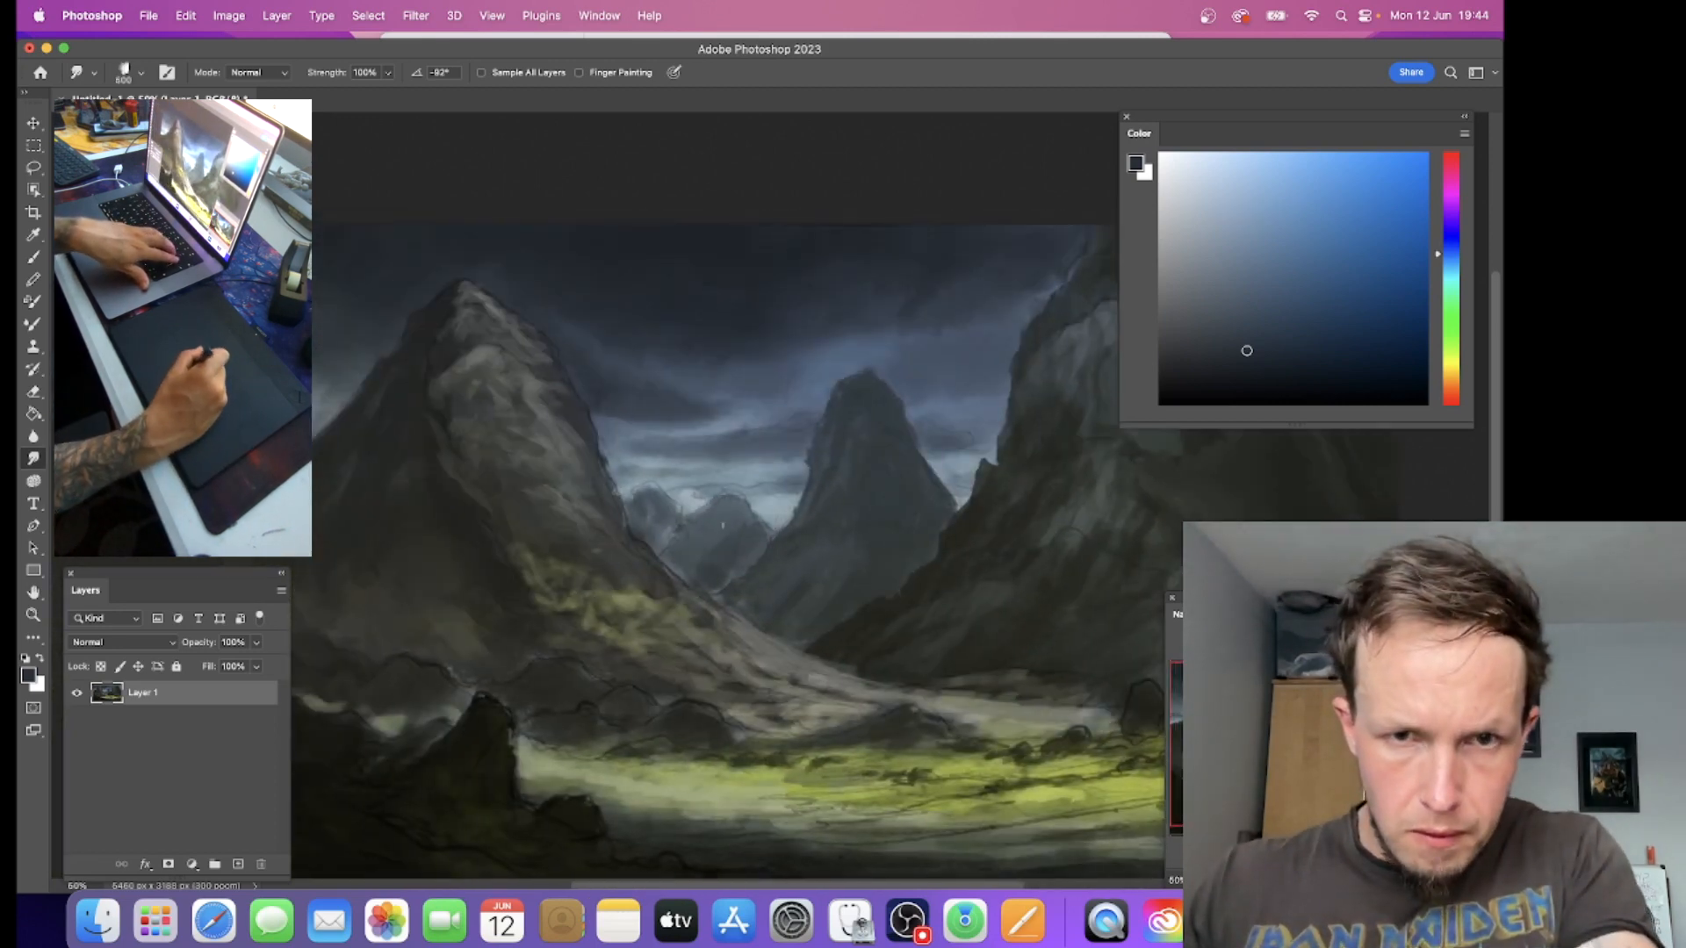
pyautogui.moveTo(504, 454); pyautogui.dragTo(772, 480)
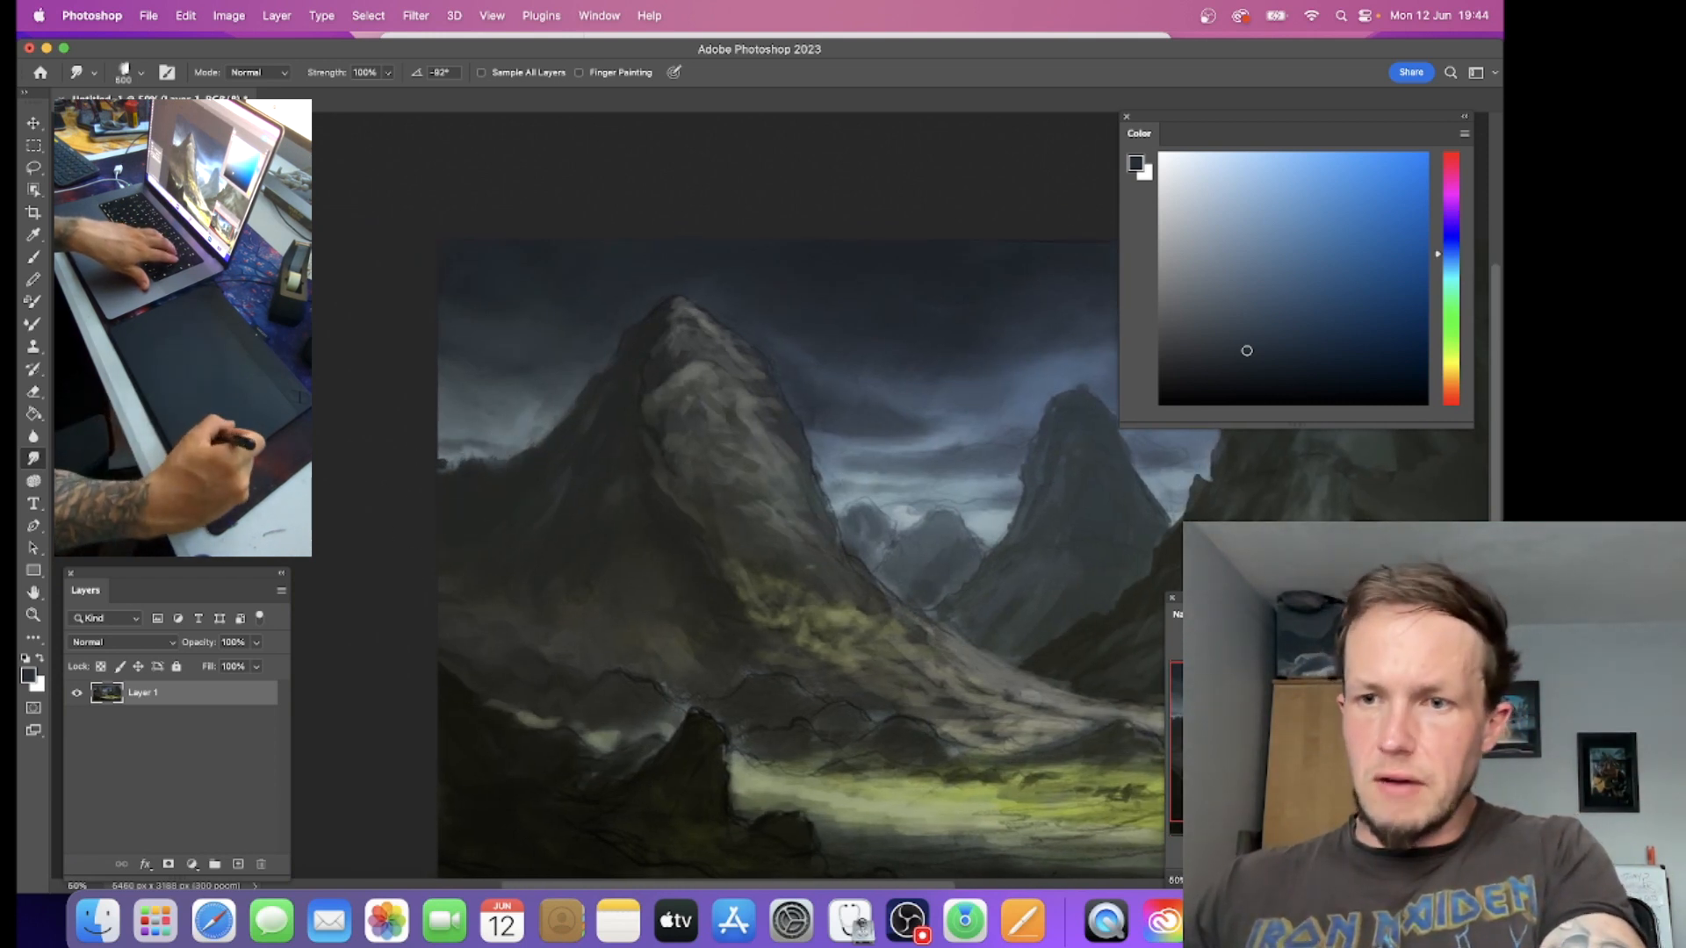
# Step: Smudge the edges of the dark foreground rock and the ground beside it, reducing the Smudge tool to size 250
pyautogui.moveTo(743, 628); pyautogui.dragTo(826, 448)
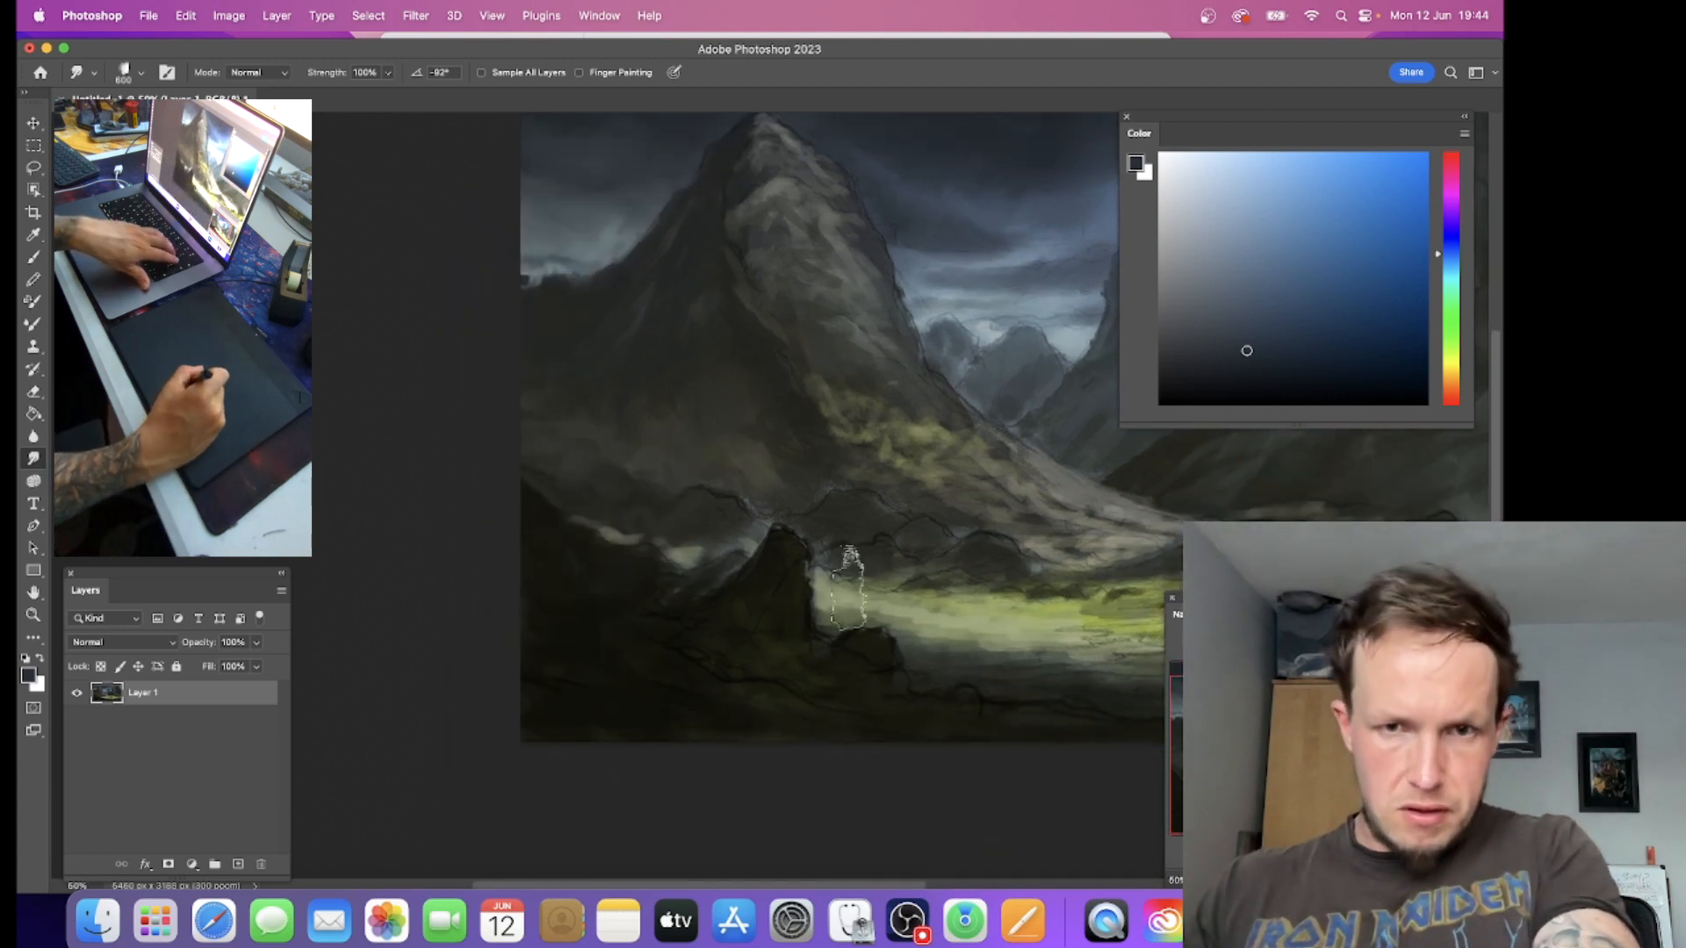
pyautogui.press('[')
pyautogui.press('[')
pyautogui.press('[')
pyautogui.press('[')
pyautogui.press('[')
pyautogui.press('[')
pyautogui.press('[')
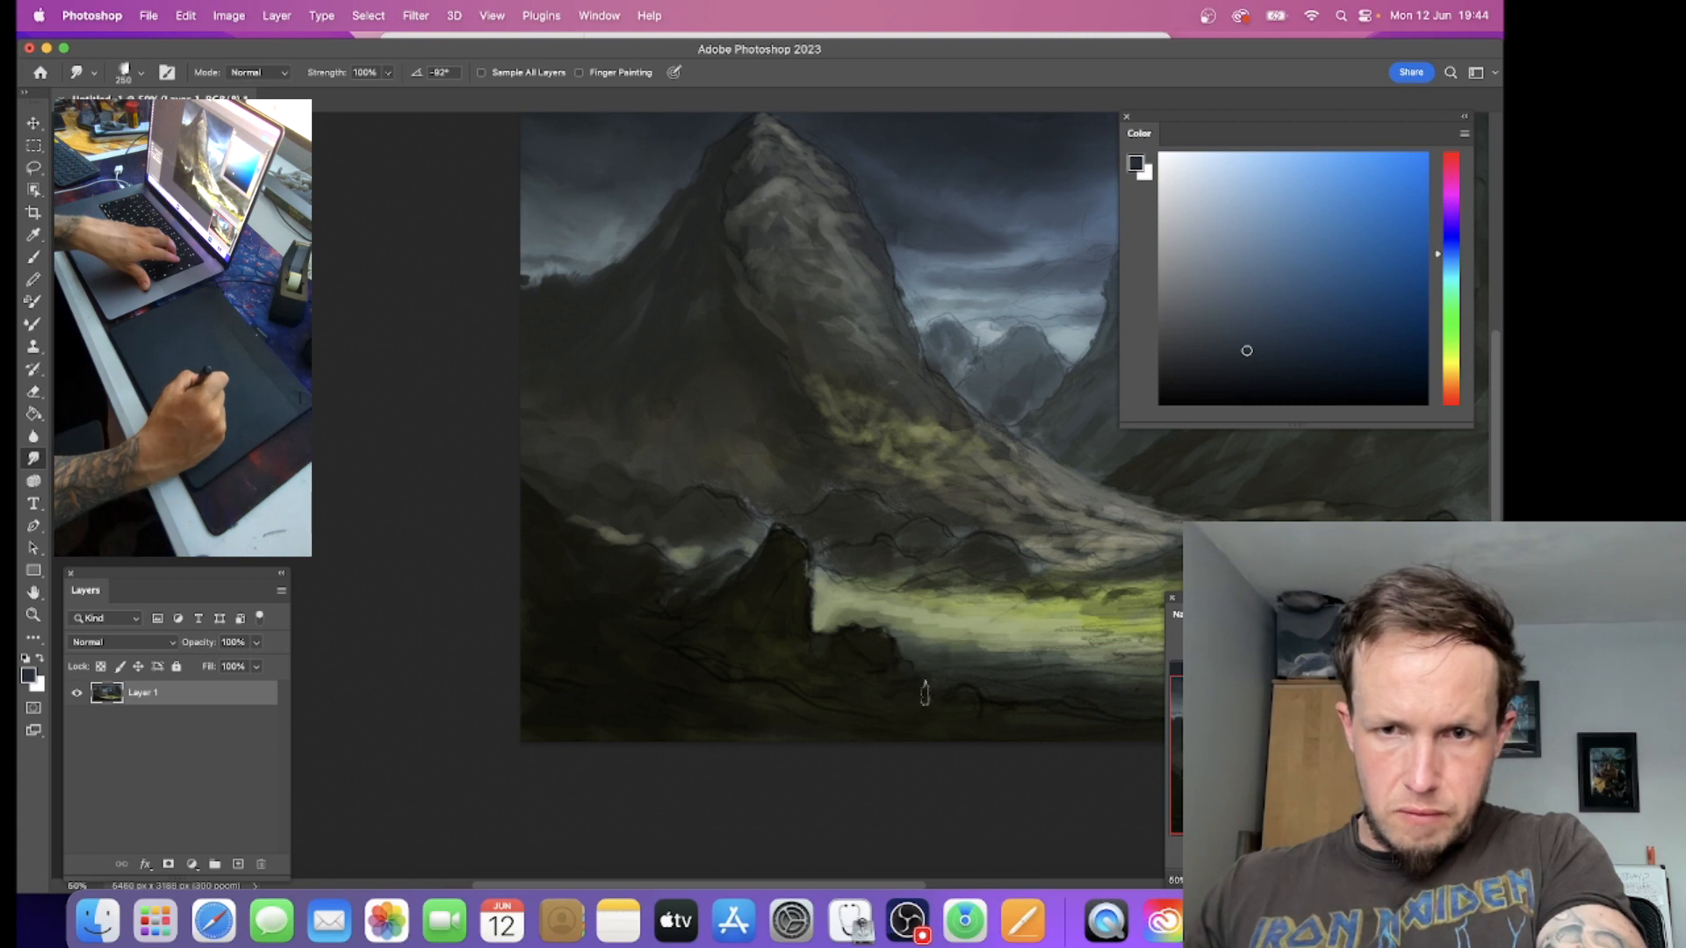
pyautogui.moveTo(624, 685); pyautogui.dragTo(710, 617)
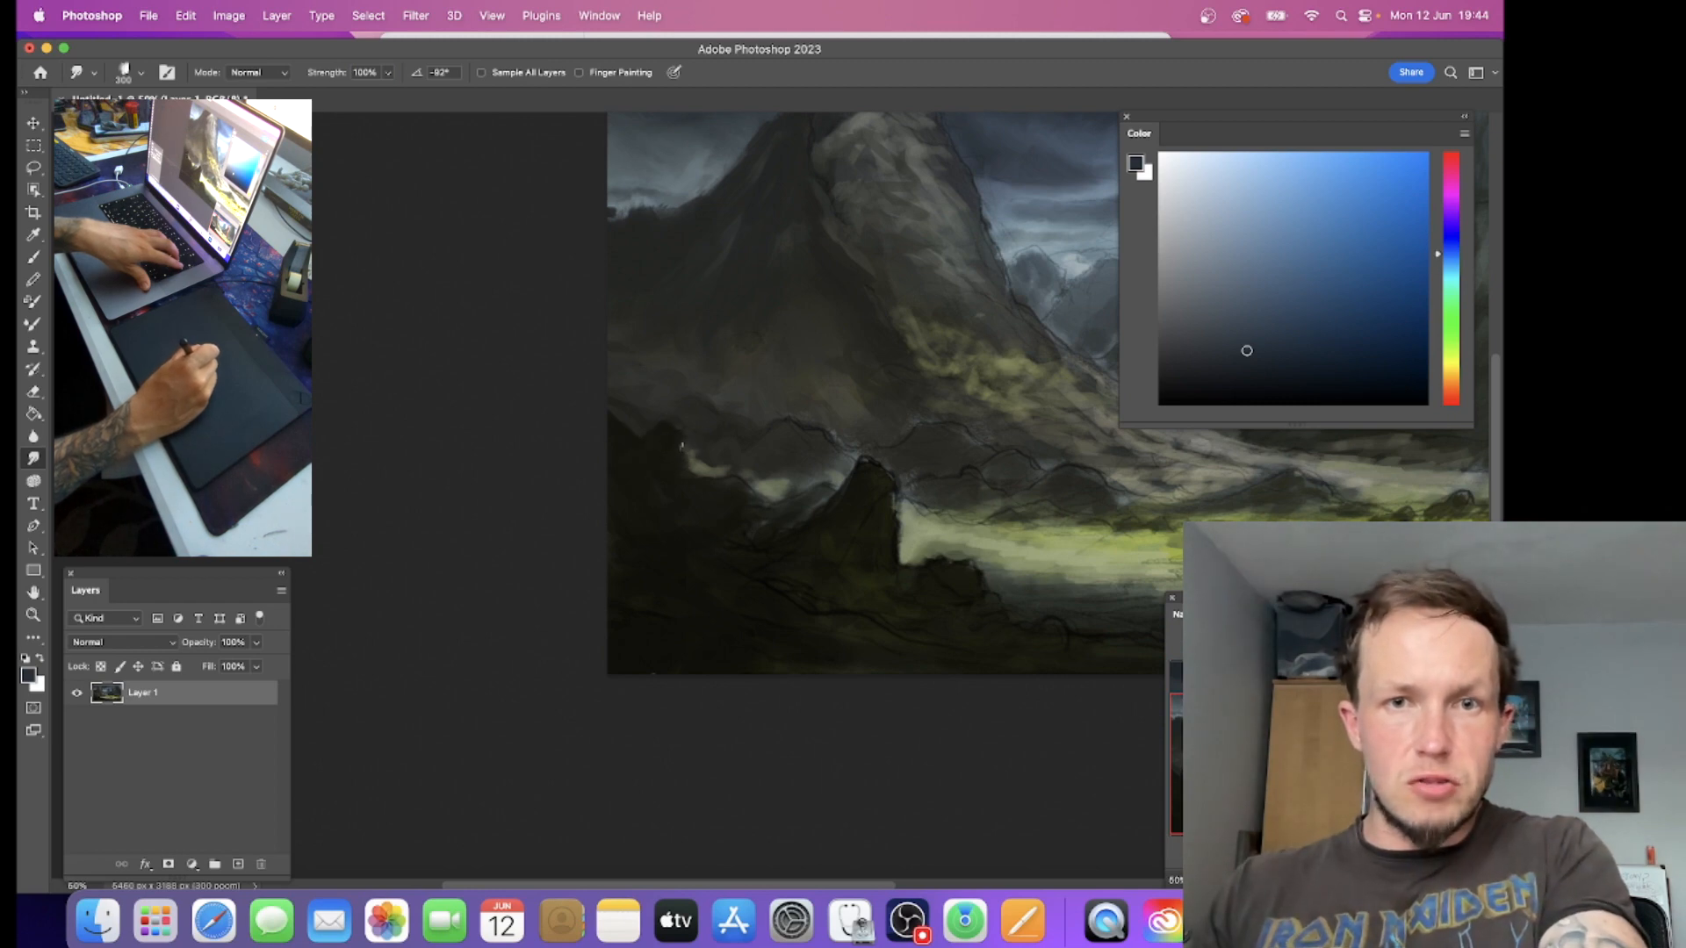
# Step: Smudge dark ground upward in the painting's lower-right corner and soften the pale ground at the right mountain's foot at size 300
pyautogui.moveTo(762, 484); pyautogui.dragTo(431, 431)
pyautogui.moveTo(872, 571); pyautogui.dragTo(493, 497)
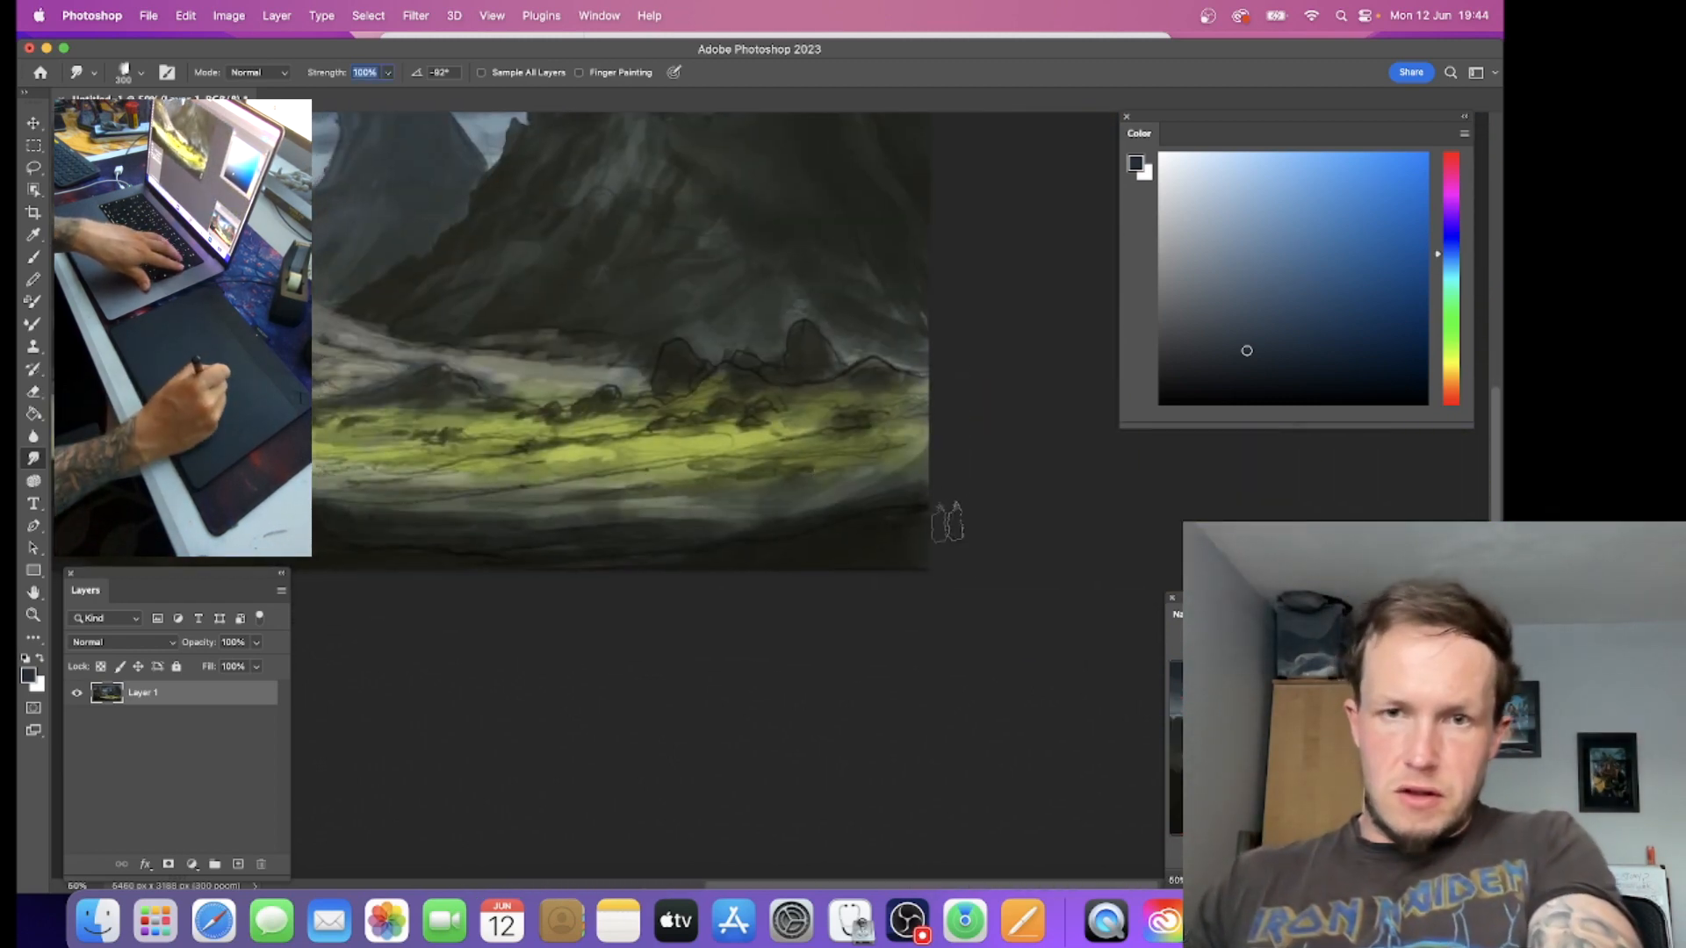
pyautogui.moveTo(903, 514); pyautogui.dragTo(849, 518)
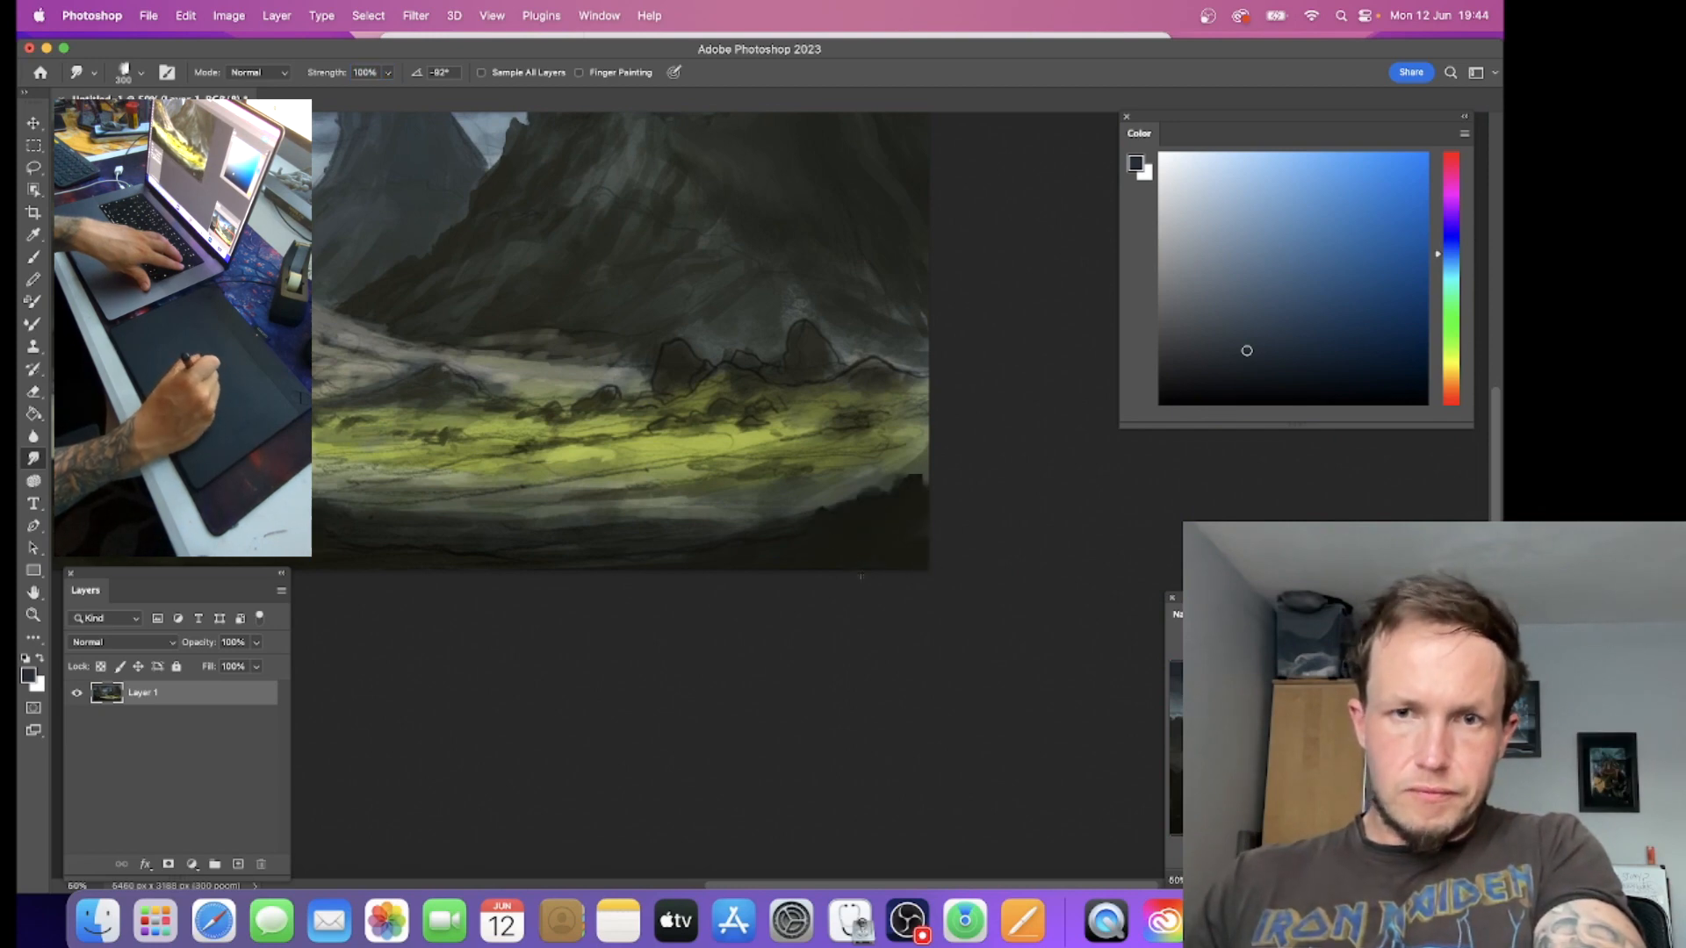
pyautogui.moveTo(780, 446); pyautogui.dragTo(999, 624)
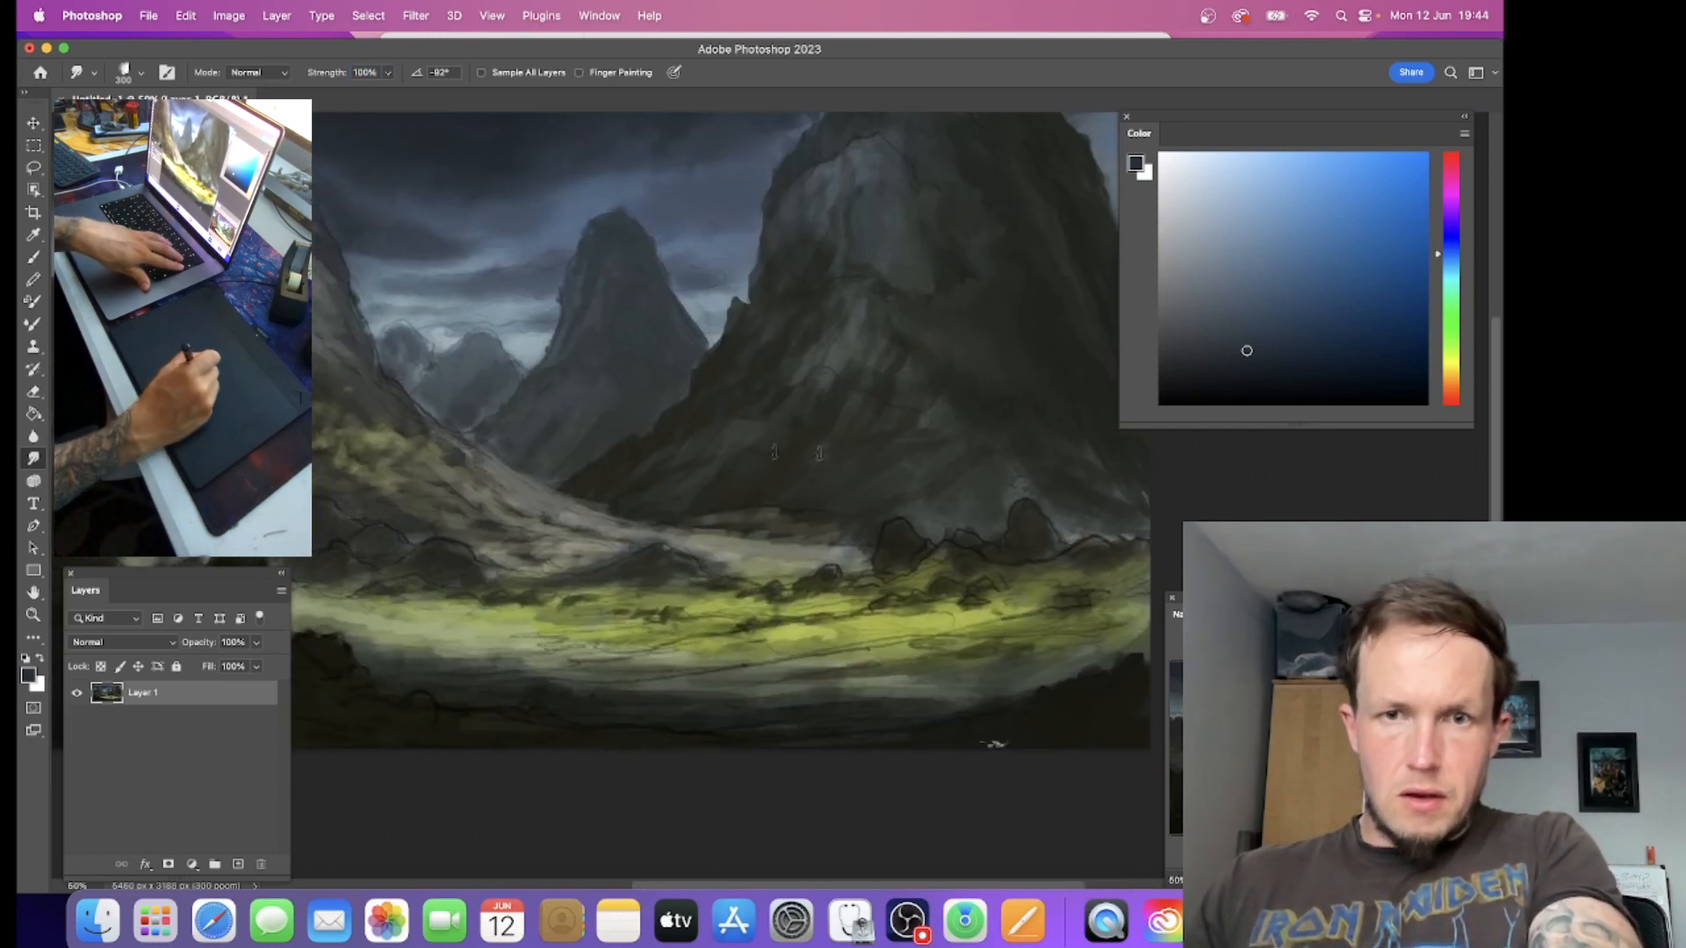
pyautogui.moveTo(735, 541); pyautogui.dragTo(705, 507)
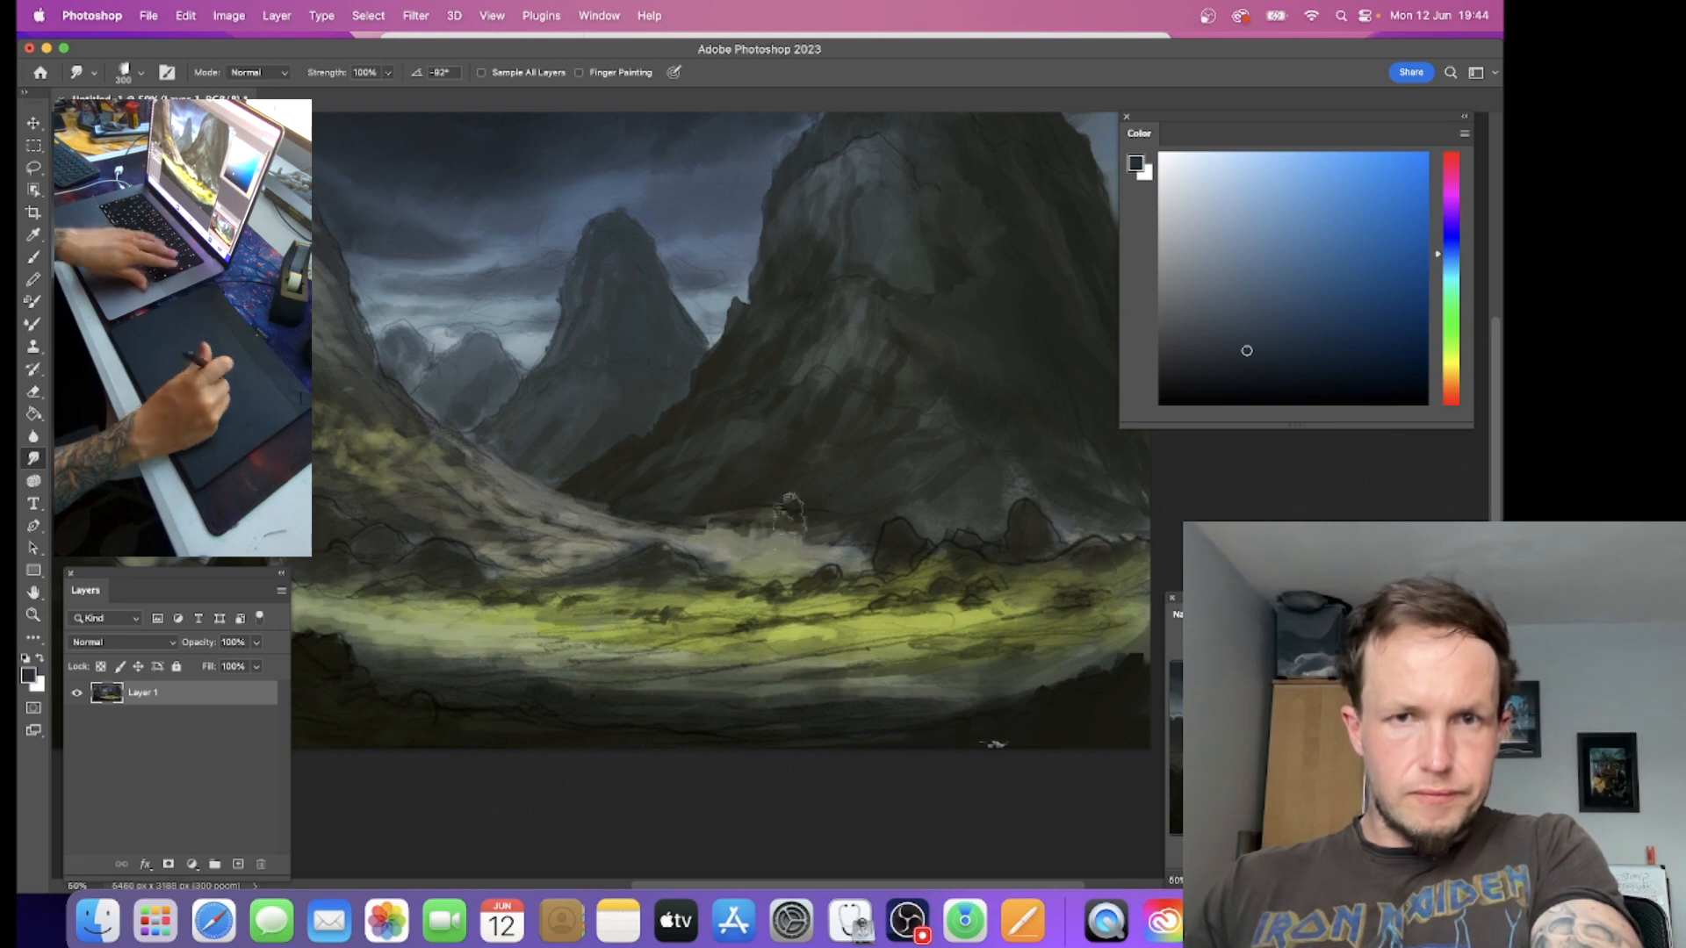
# Step: Check the whole painting, then smudge rugged rock shapes along the left mountain's outline with the Smudge tool at size 200
pyautogui.press('super+minus')
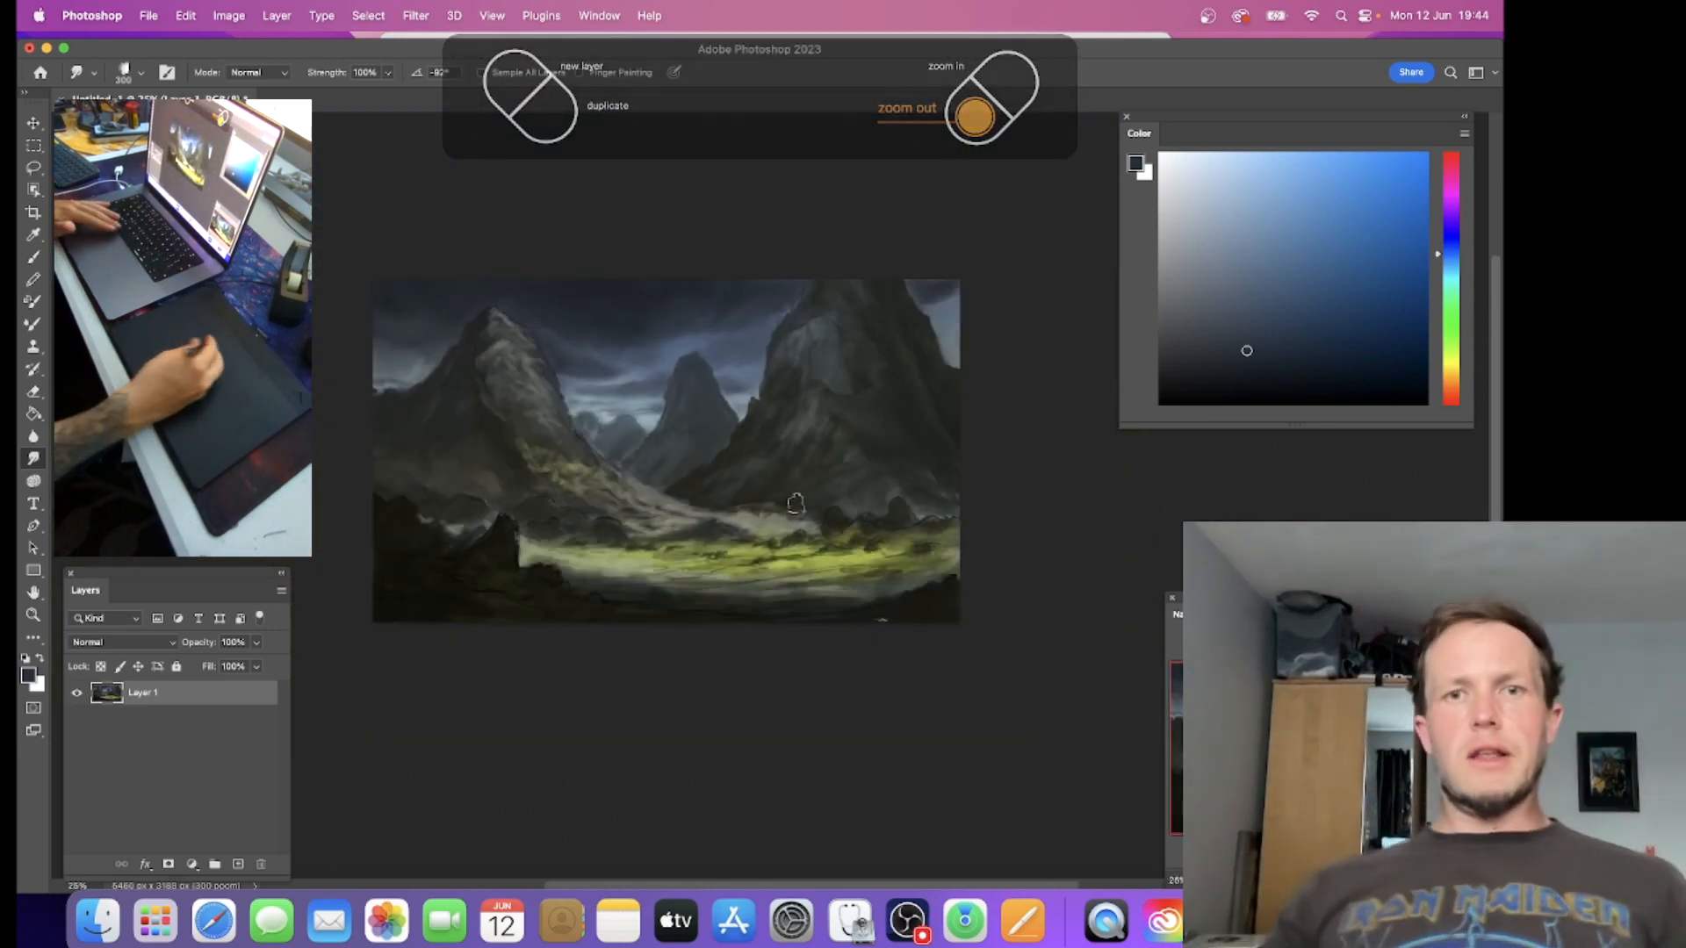
pyautogui.moveTo(601, 393); pyautogui.dragTo(667, 459)
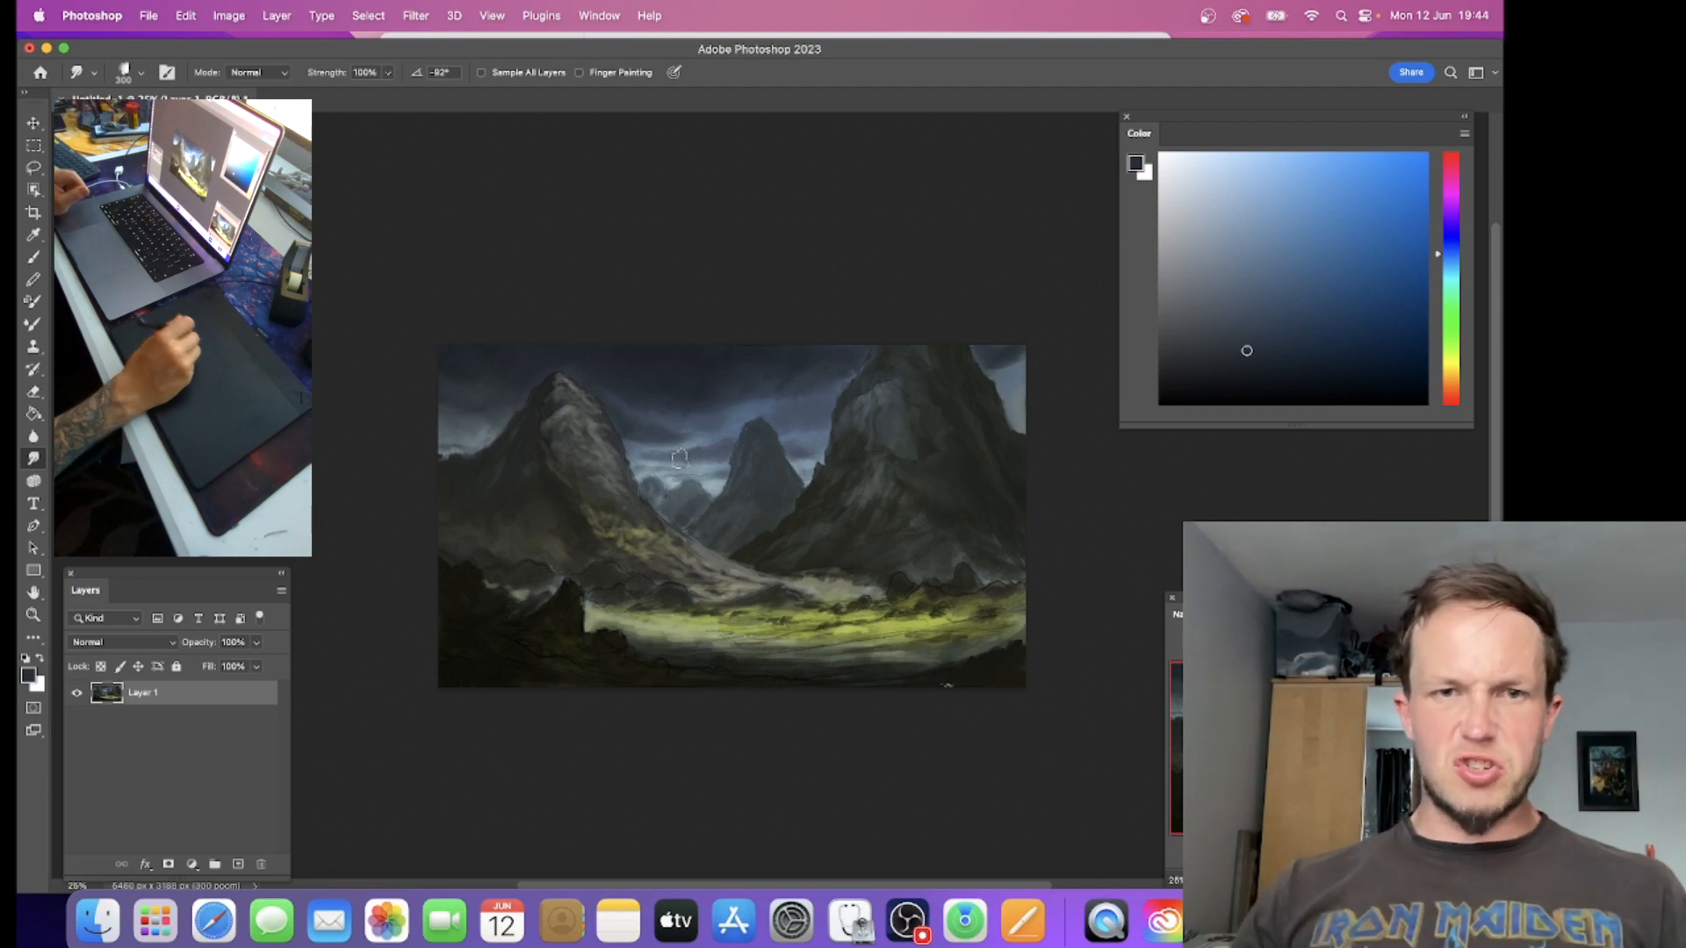
pyautogui.press('super+plus')
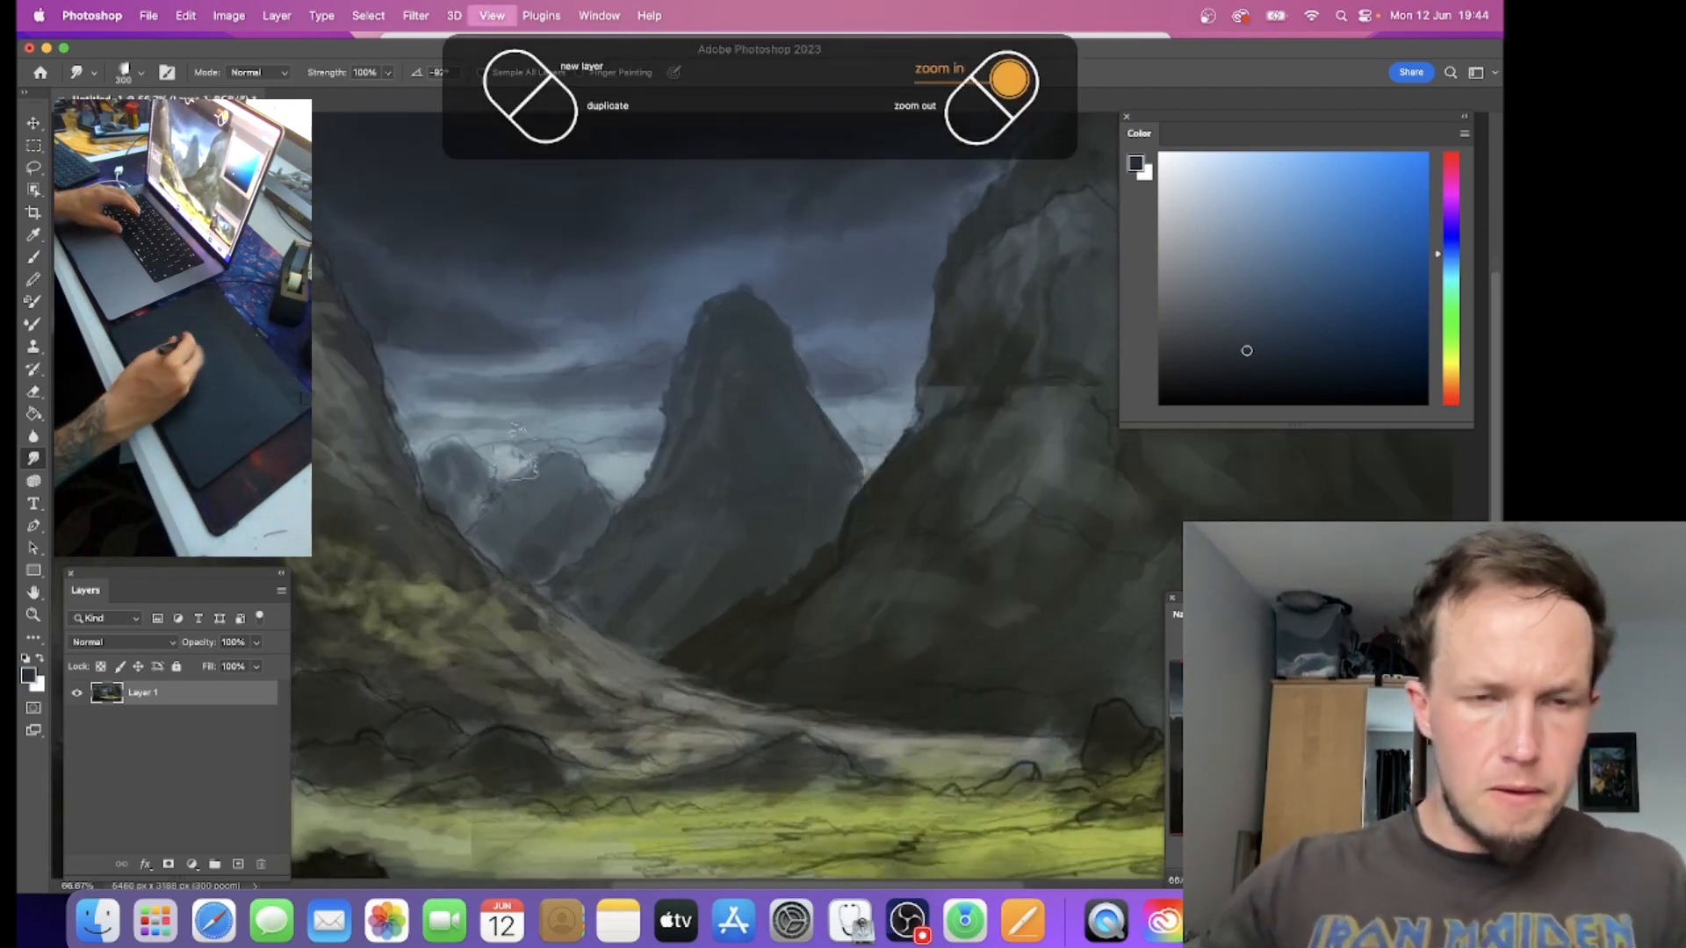
pyautogui.press('super+plus')
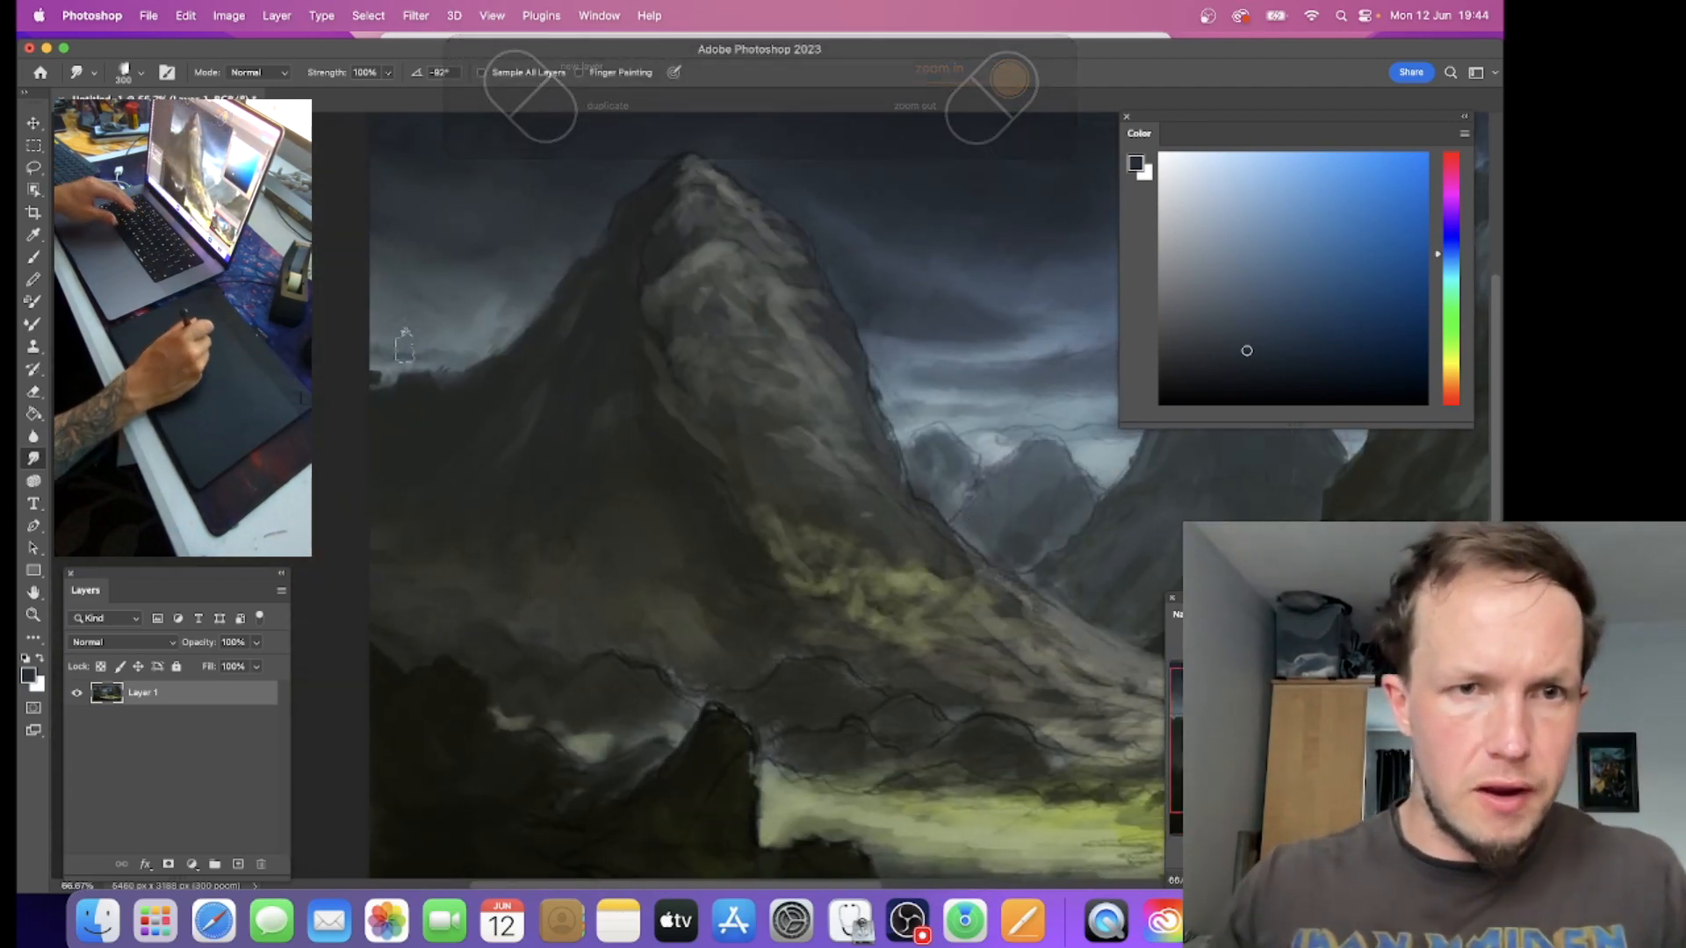
pyautogui.press('[')
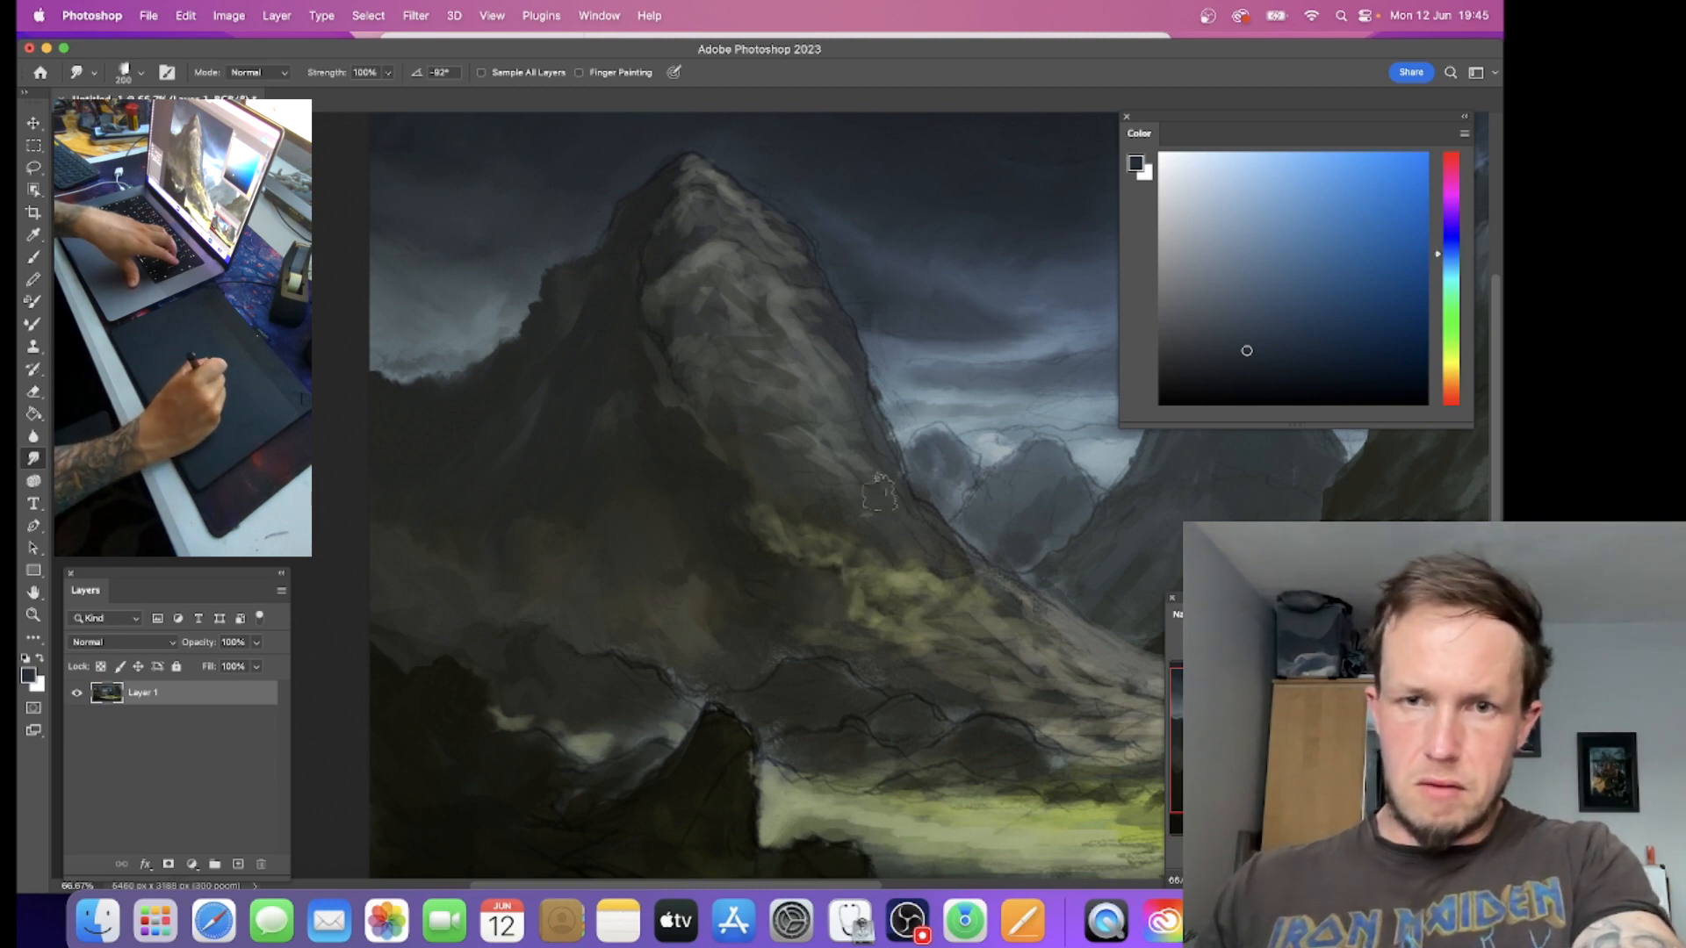
# Step: Retouch the right mountain's upper edges against the sky with sampled dark colours, using the Brush tool at size 70
pyautogui.moveTo(955, 263); pyautogui.dragTo(571, 490)
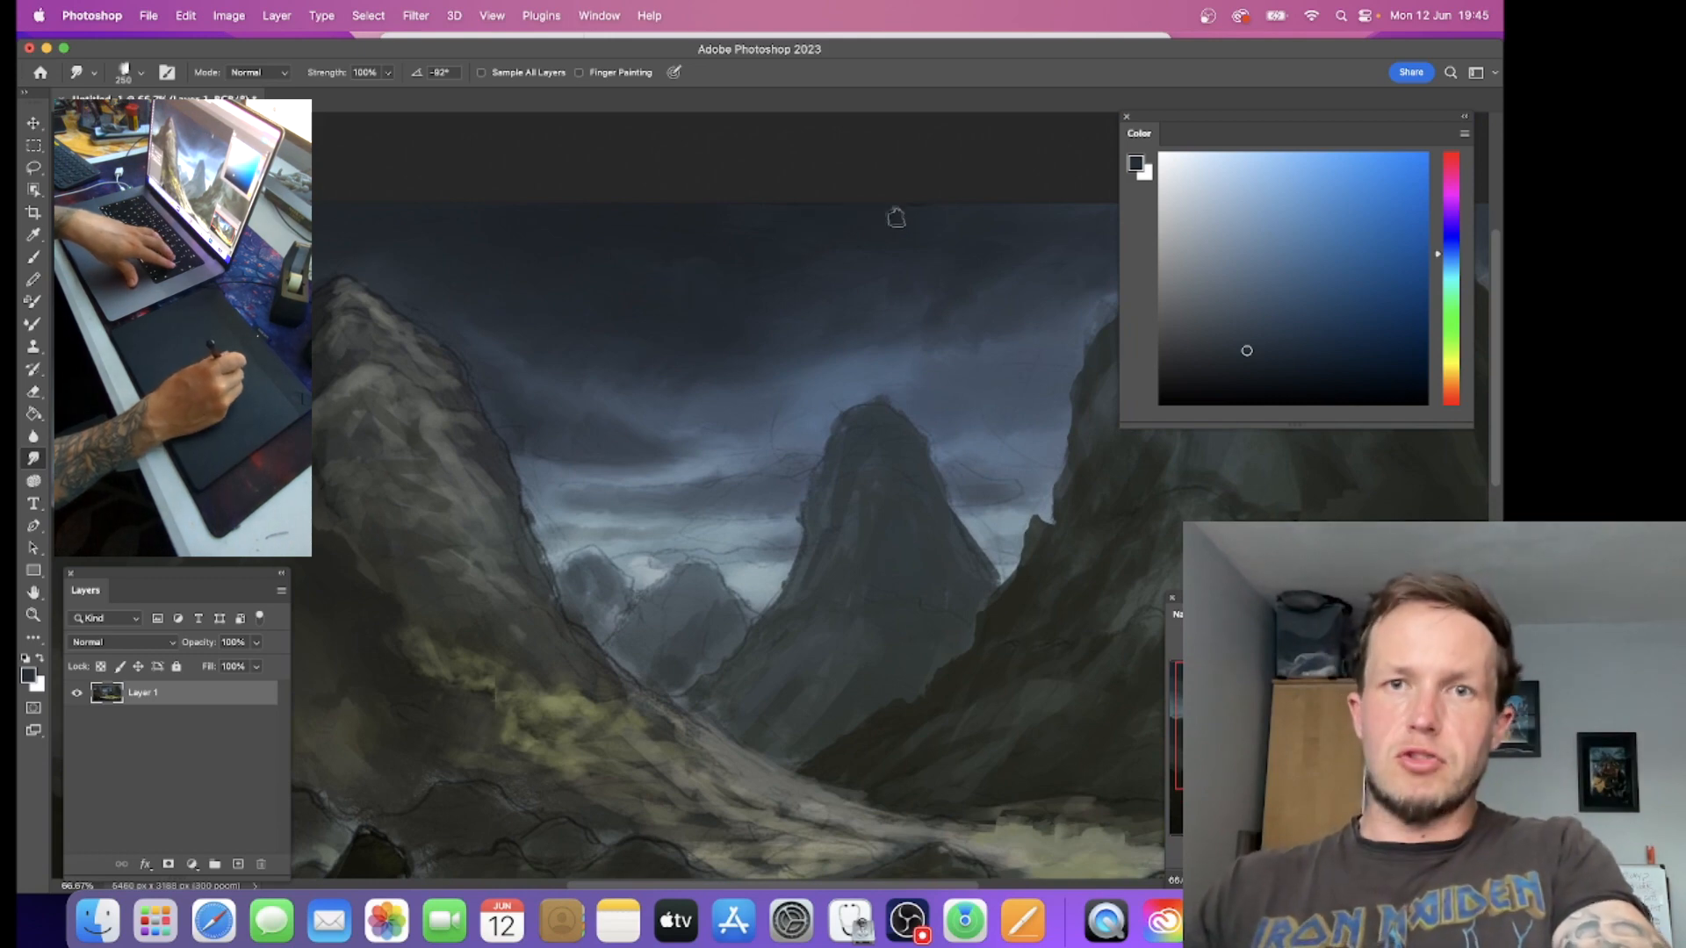
pyautogui.moveTo(914, 301); pyautogui.dragTo(733, 290)
pyautogui.moveTo(884, 263); pyautogui.dragTo(694, 315)
pyautogui.moveTo(827, 243); pyautogui.dragTo(480, 309)
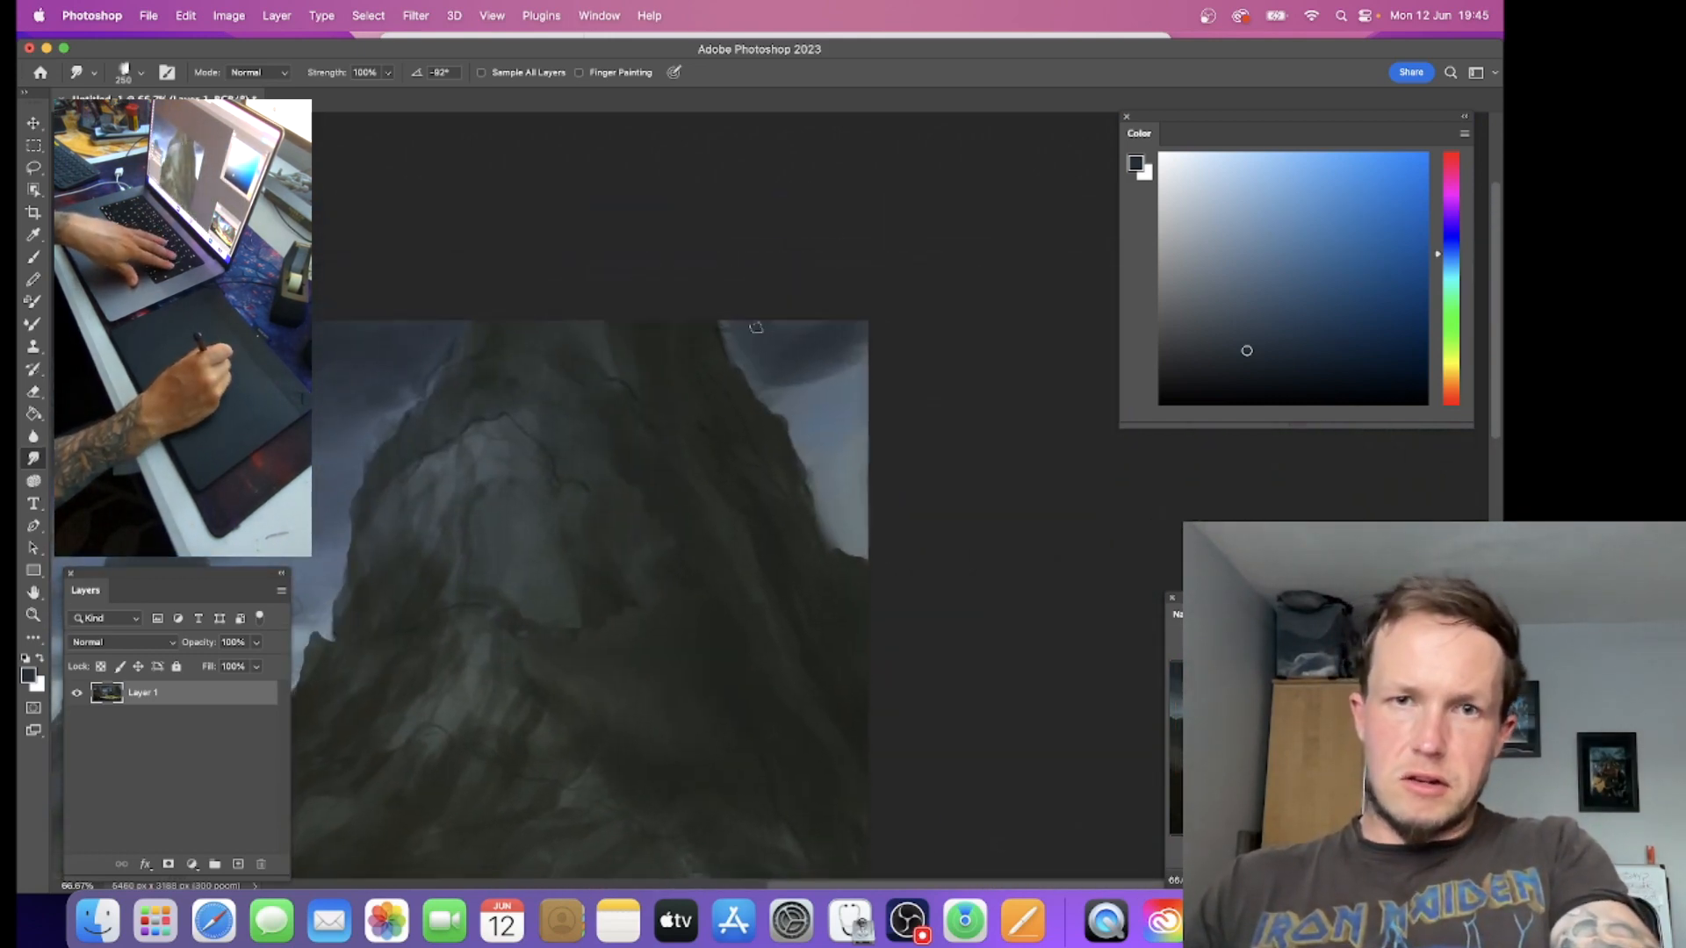
pyautogui.press('b')
pyautogui.keyDown('alt'); pyautogui.click(790, 353); pyautogui.keyUp('alt')
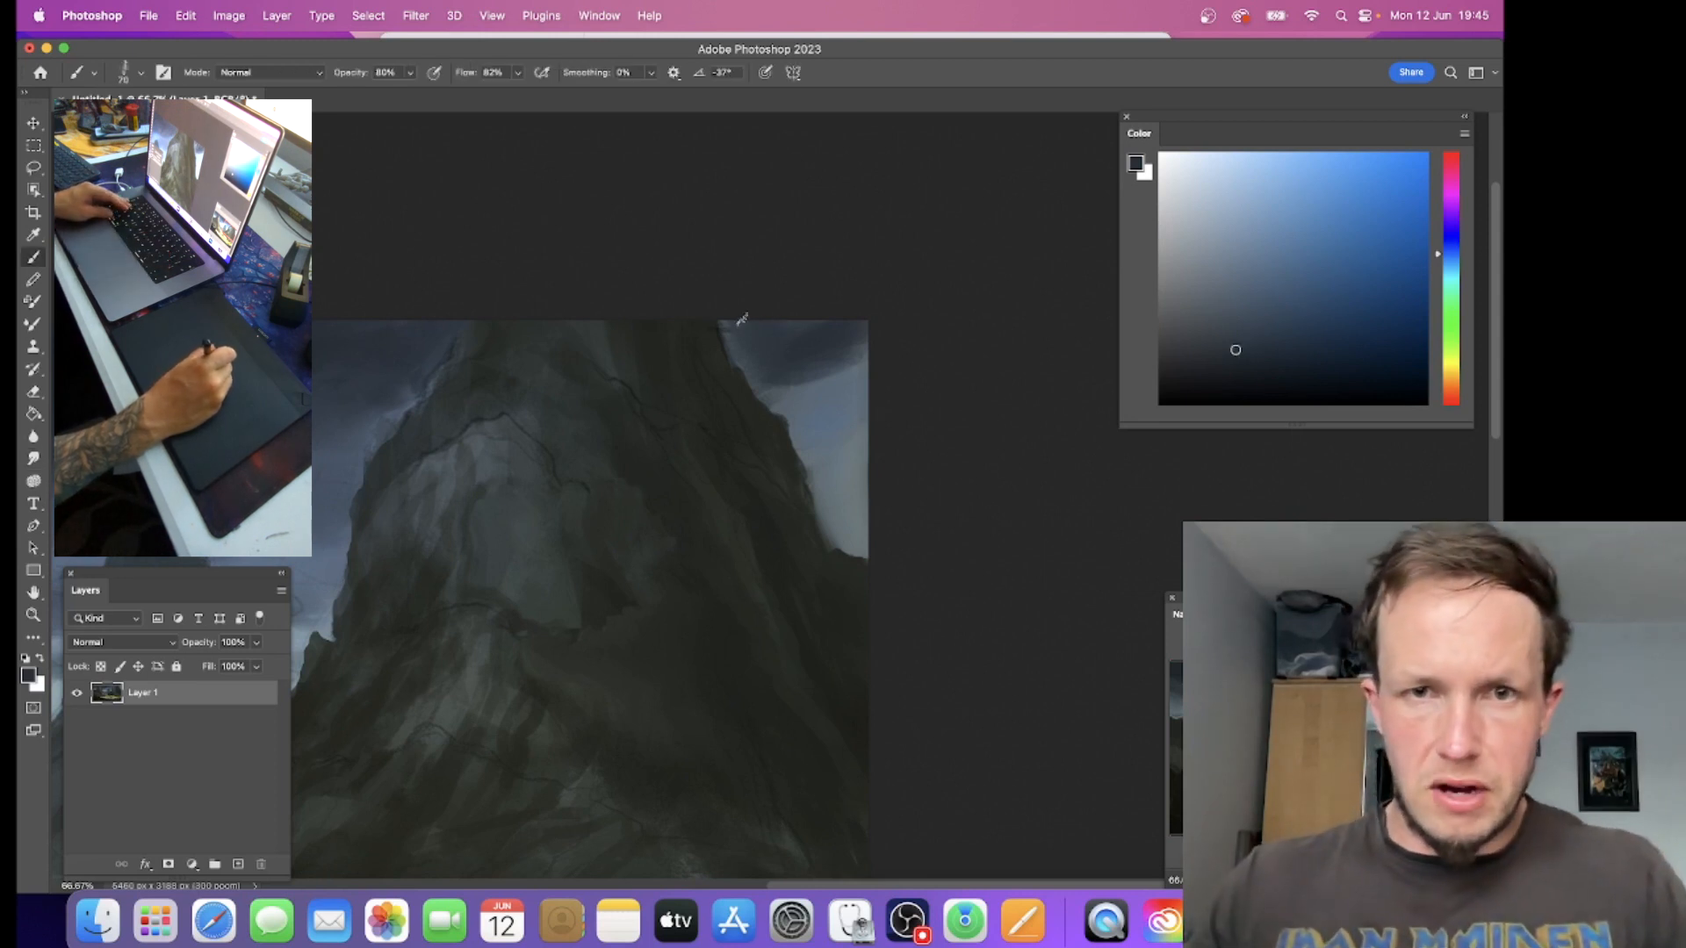
pyautogui.keyDown('alt'); pyautogui.click(719, 354); pyautogui.keyUp('alt')
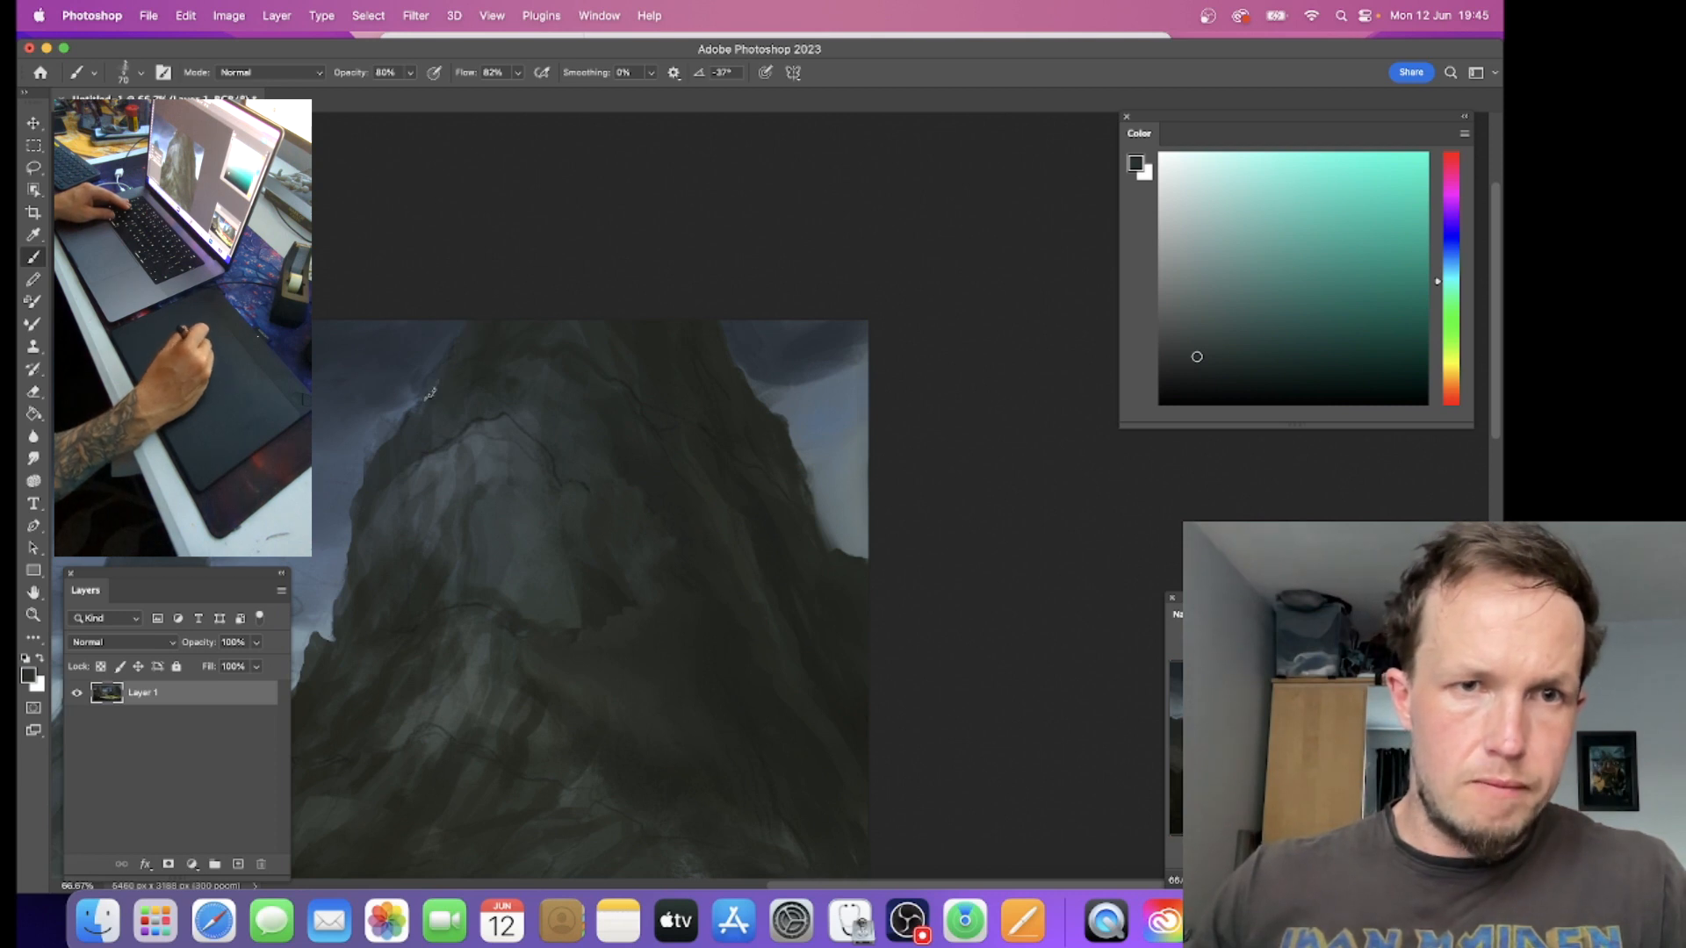
pyautogui.keyDown('alt'); pyautogui.click(400, 395); pyautogui.keyUp('alt')
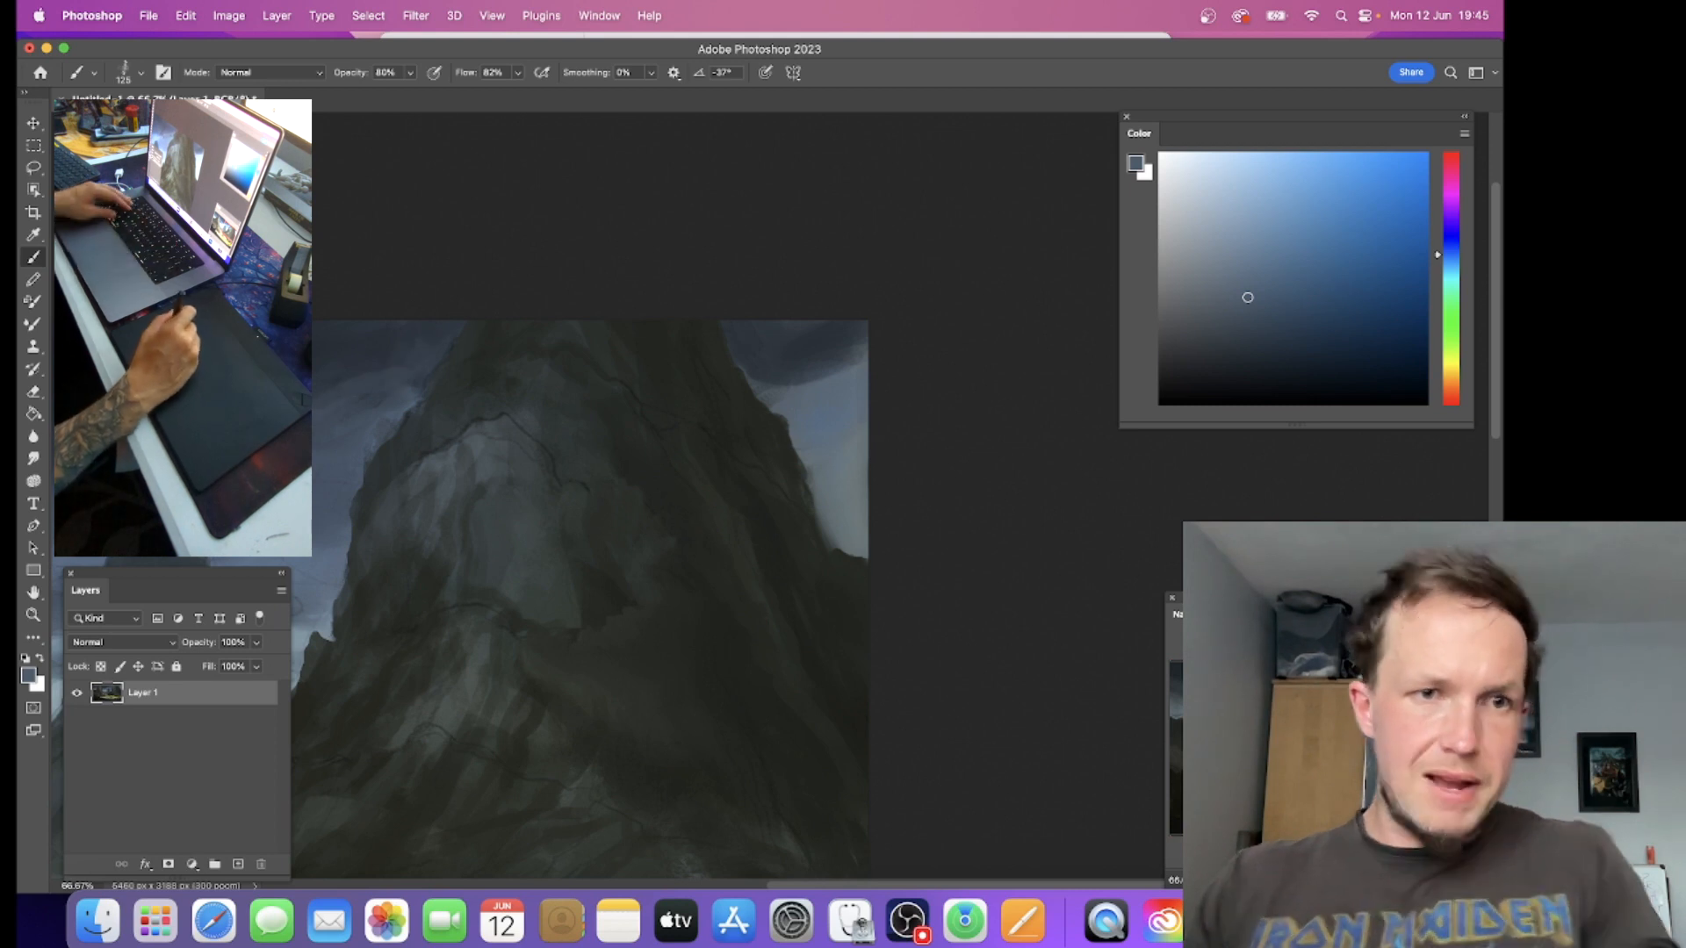
# Step: Paint sampled blue-grey tones into the sky on both sides of the right mountain with the brush at size 125
pyautogui.keyDown('alt'); pyautogui.click(172, 511); pyautogui.keyUp('alt')
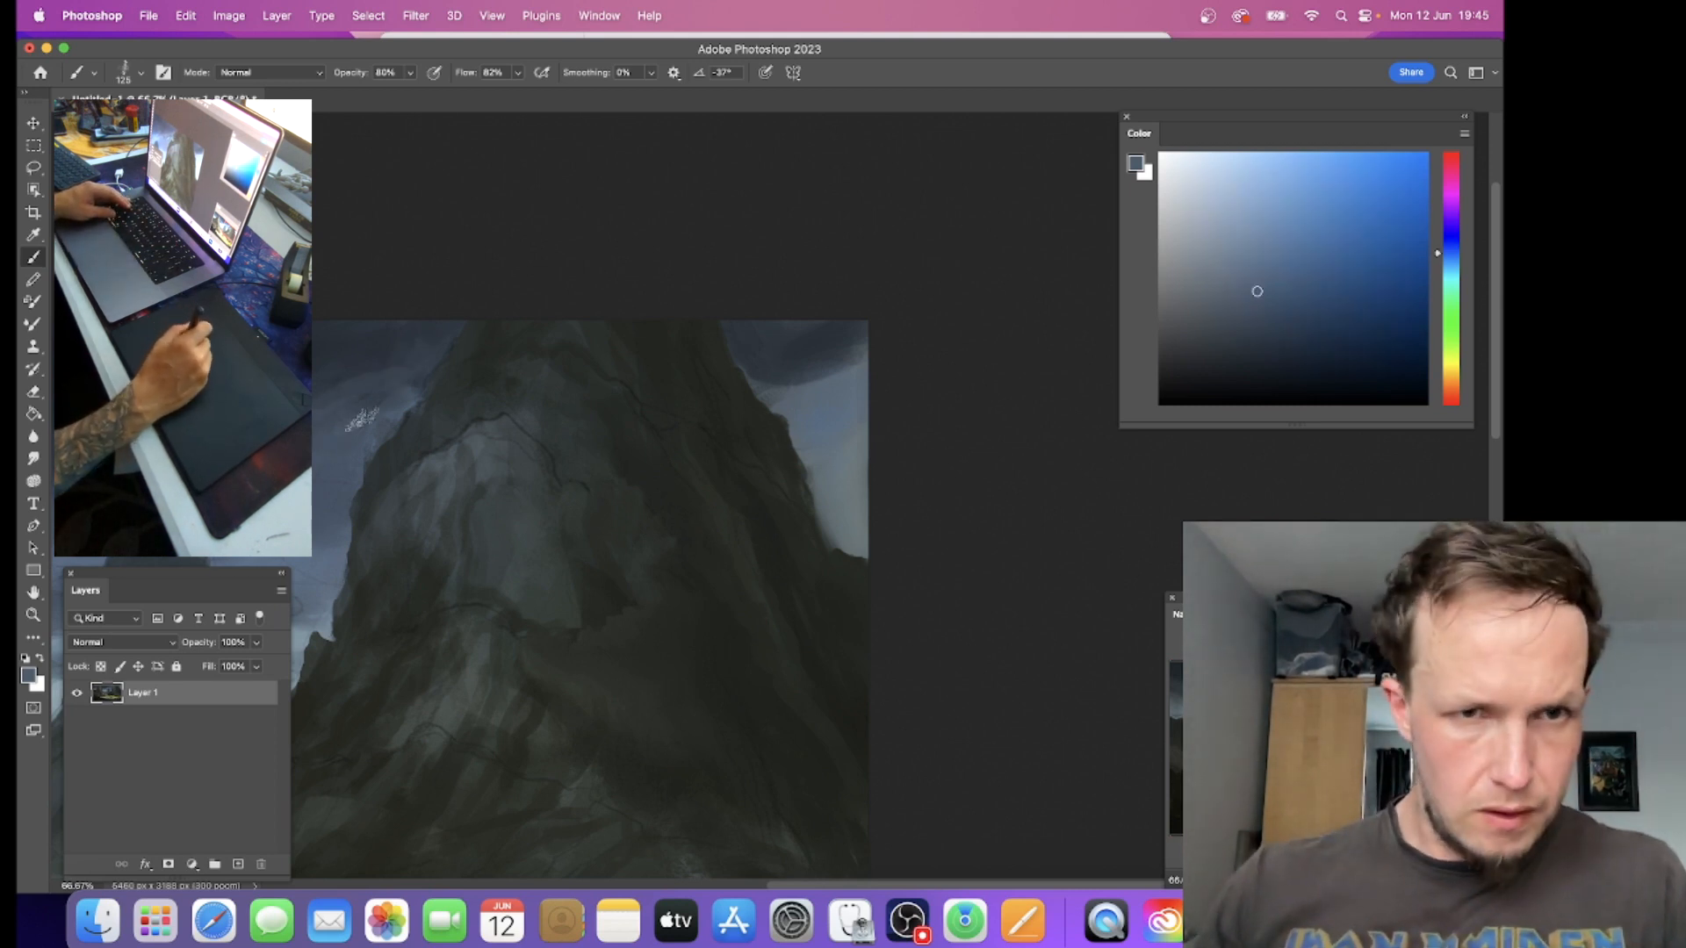
pyautogui.keyDown('alt'); pyautogui.click(364, 430); pyautogui.keyUp('alt')
pyautogui.keyDown('alt'); pyautogui.click(351, 454); pyautogui.keyUp('alt')
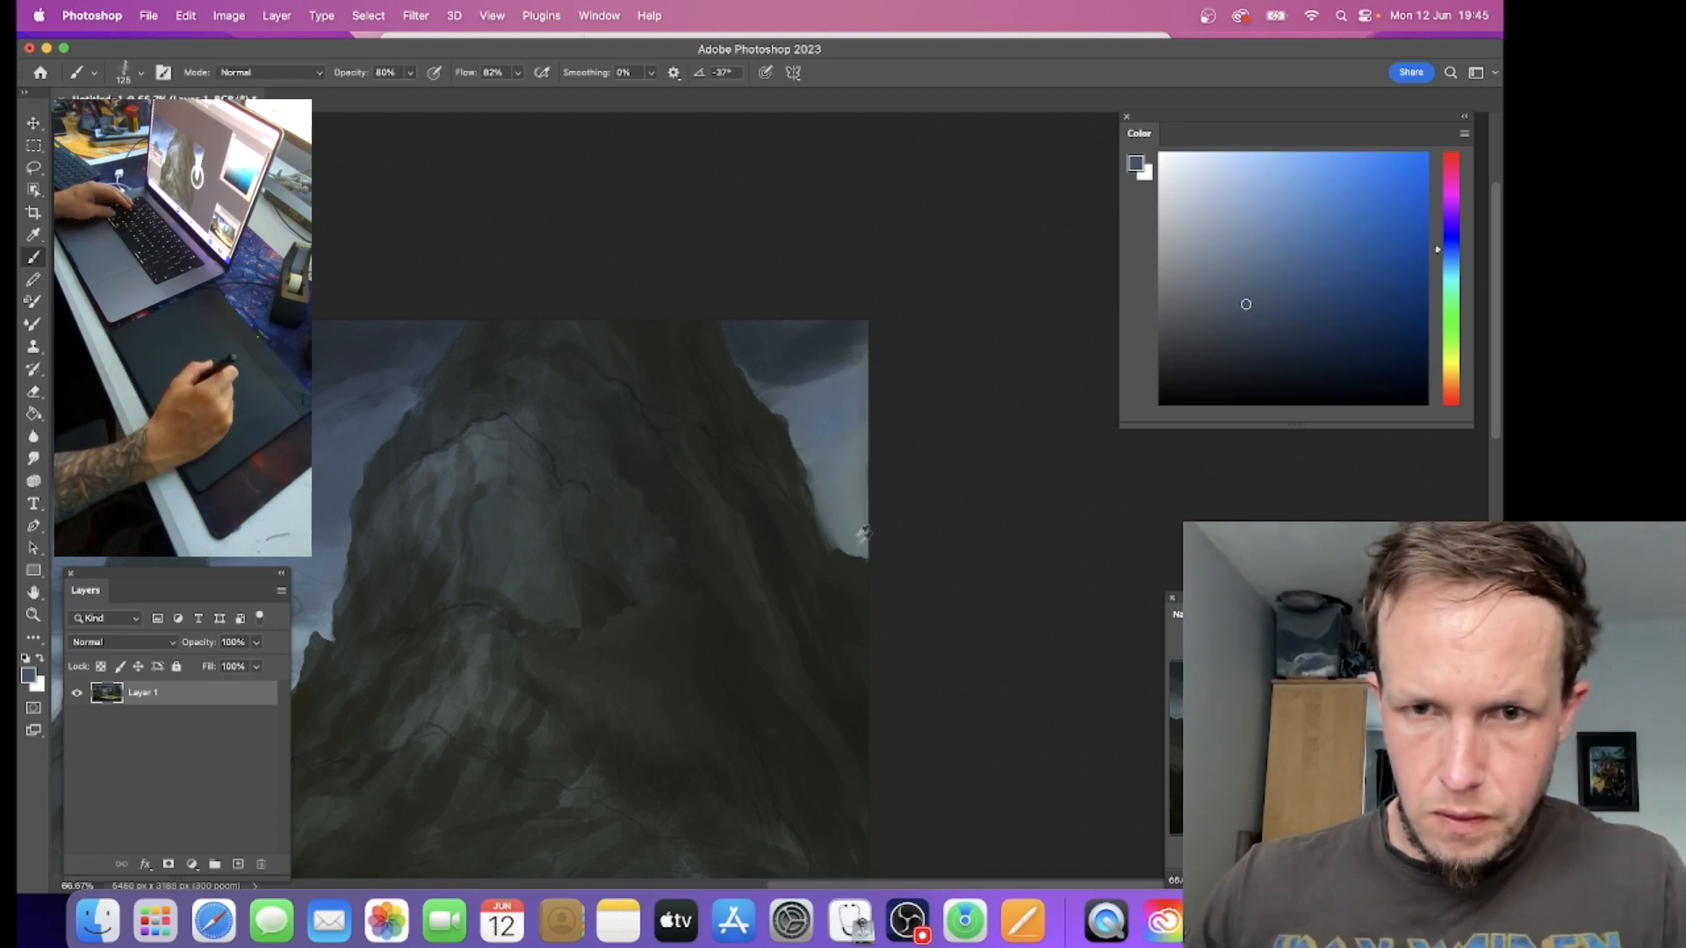
pyautogui.keyDown('alt'); pyautogui.click(436, 501); pyautogui.keyUp('alt')
pyautogui.keyDown('alt'); pyautogui.click(335, 592); pyautogui.keyUp('alt')
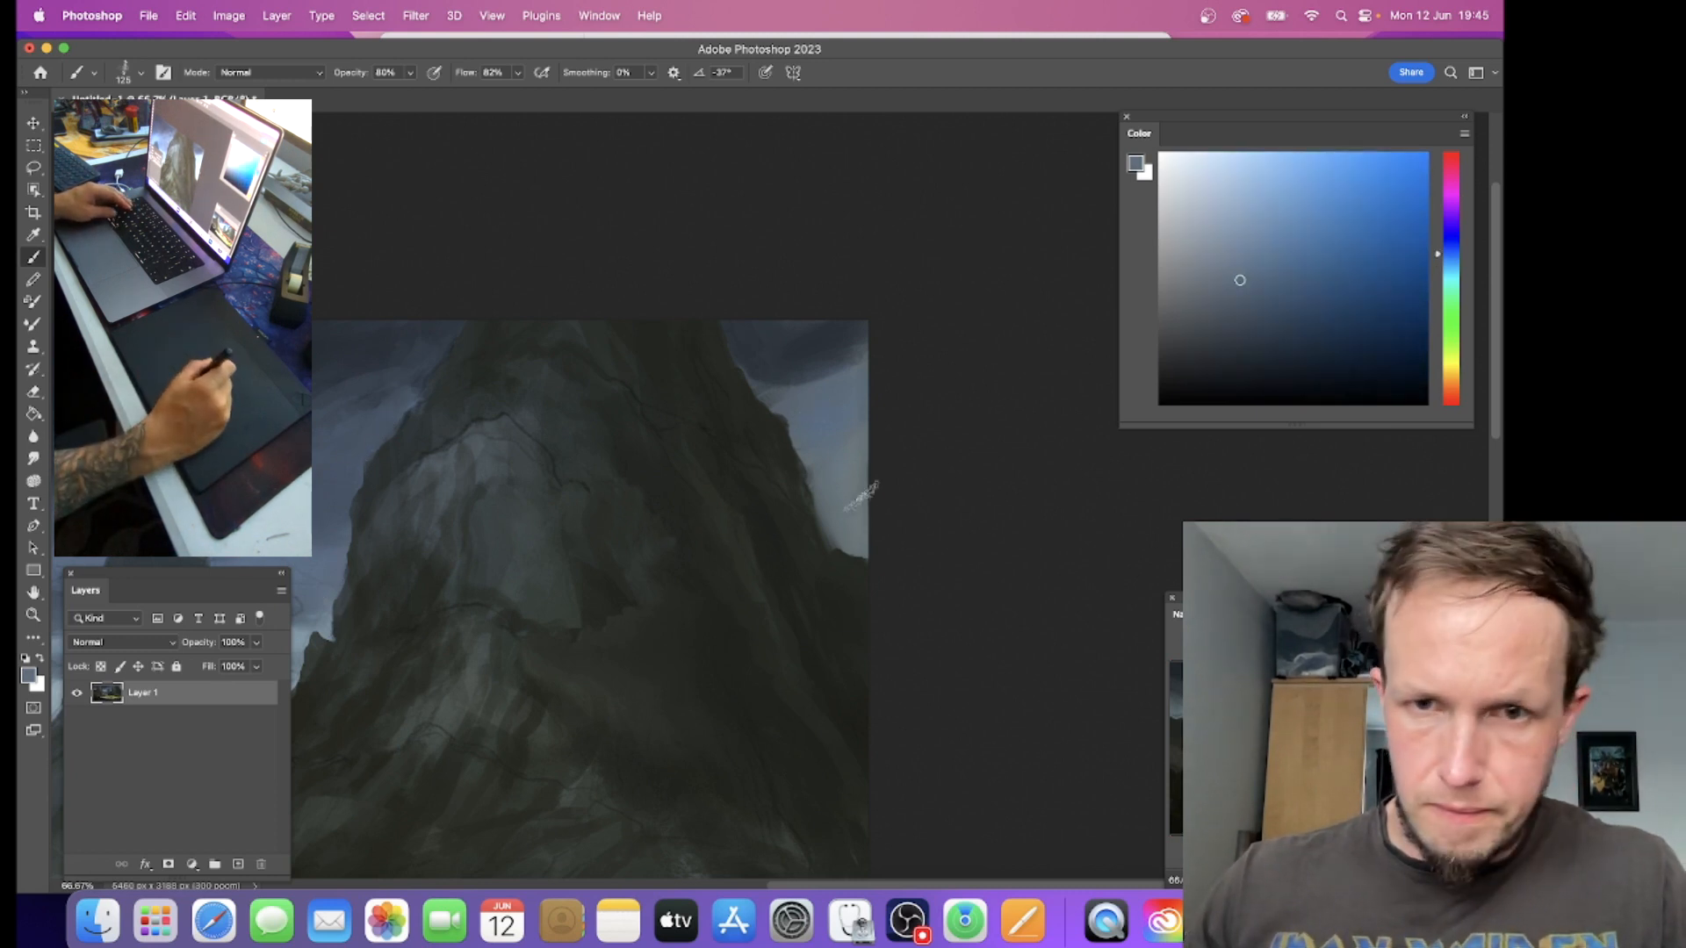
pyautogui.keyDown('alt'); pyautogui.click(854, 549); pyautogui.keyUp('alt')
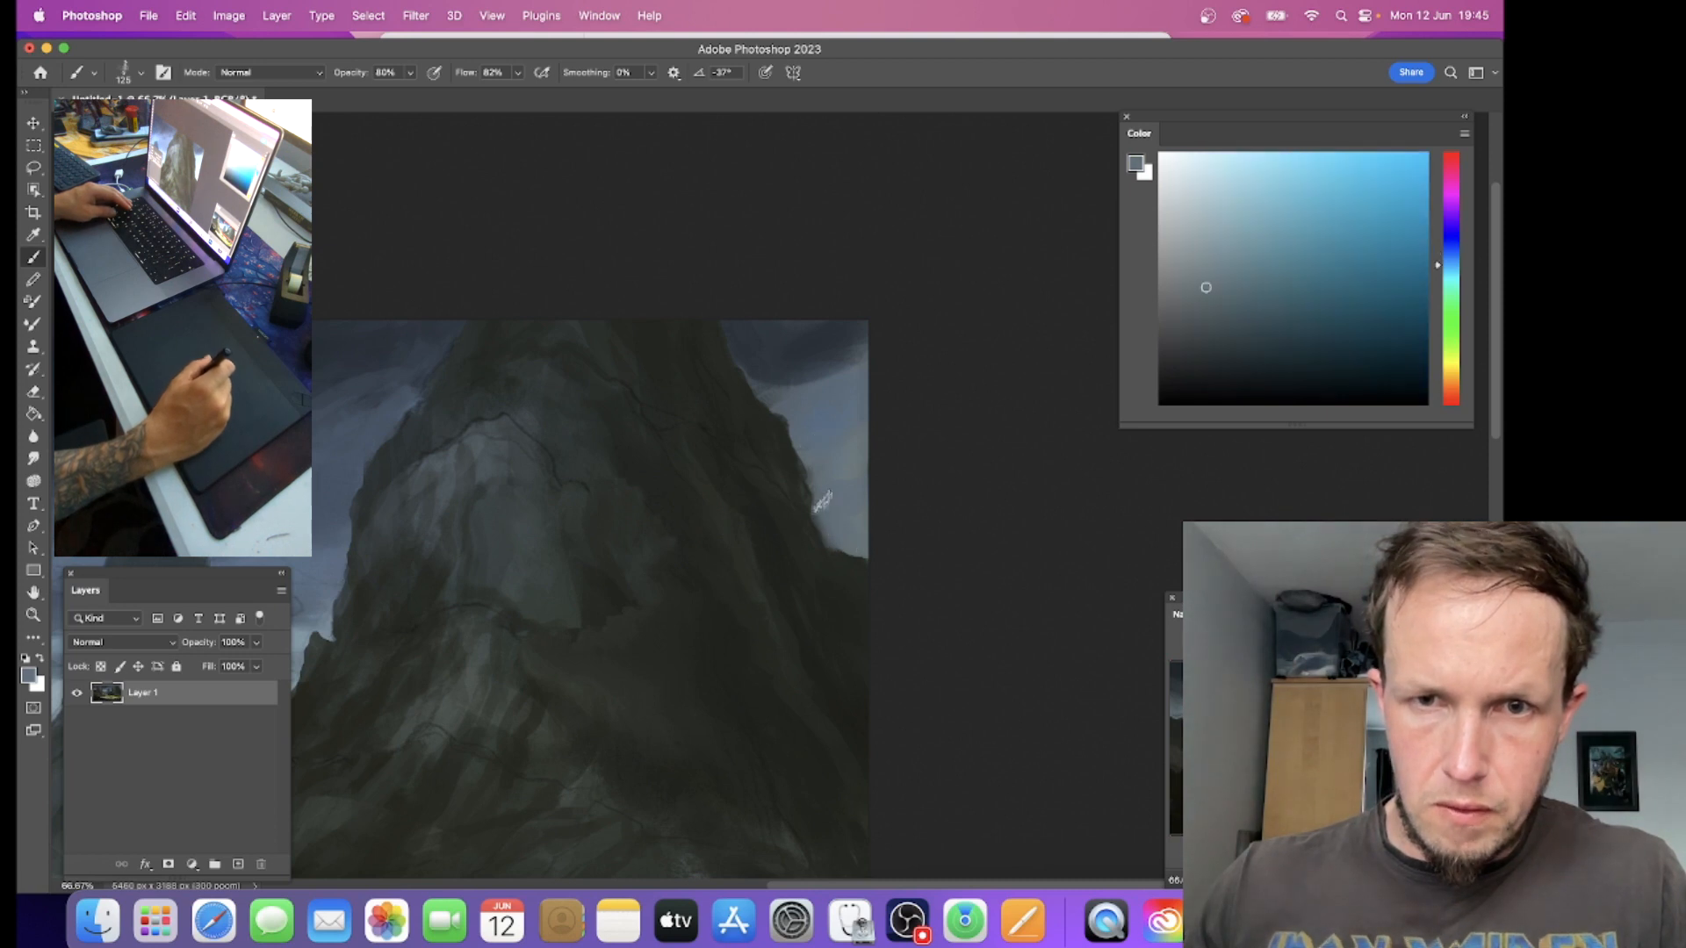
pyautogui.keyDown('alt'); pyautogui.click(766, 375); pyautogui.keyUp('alt')
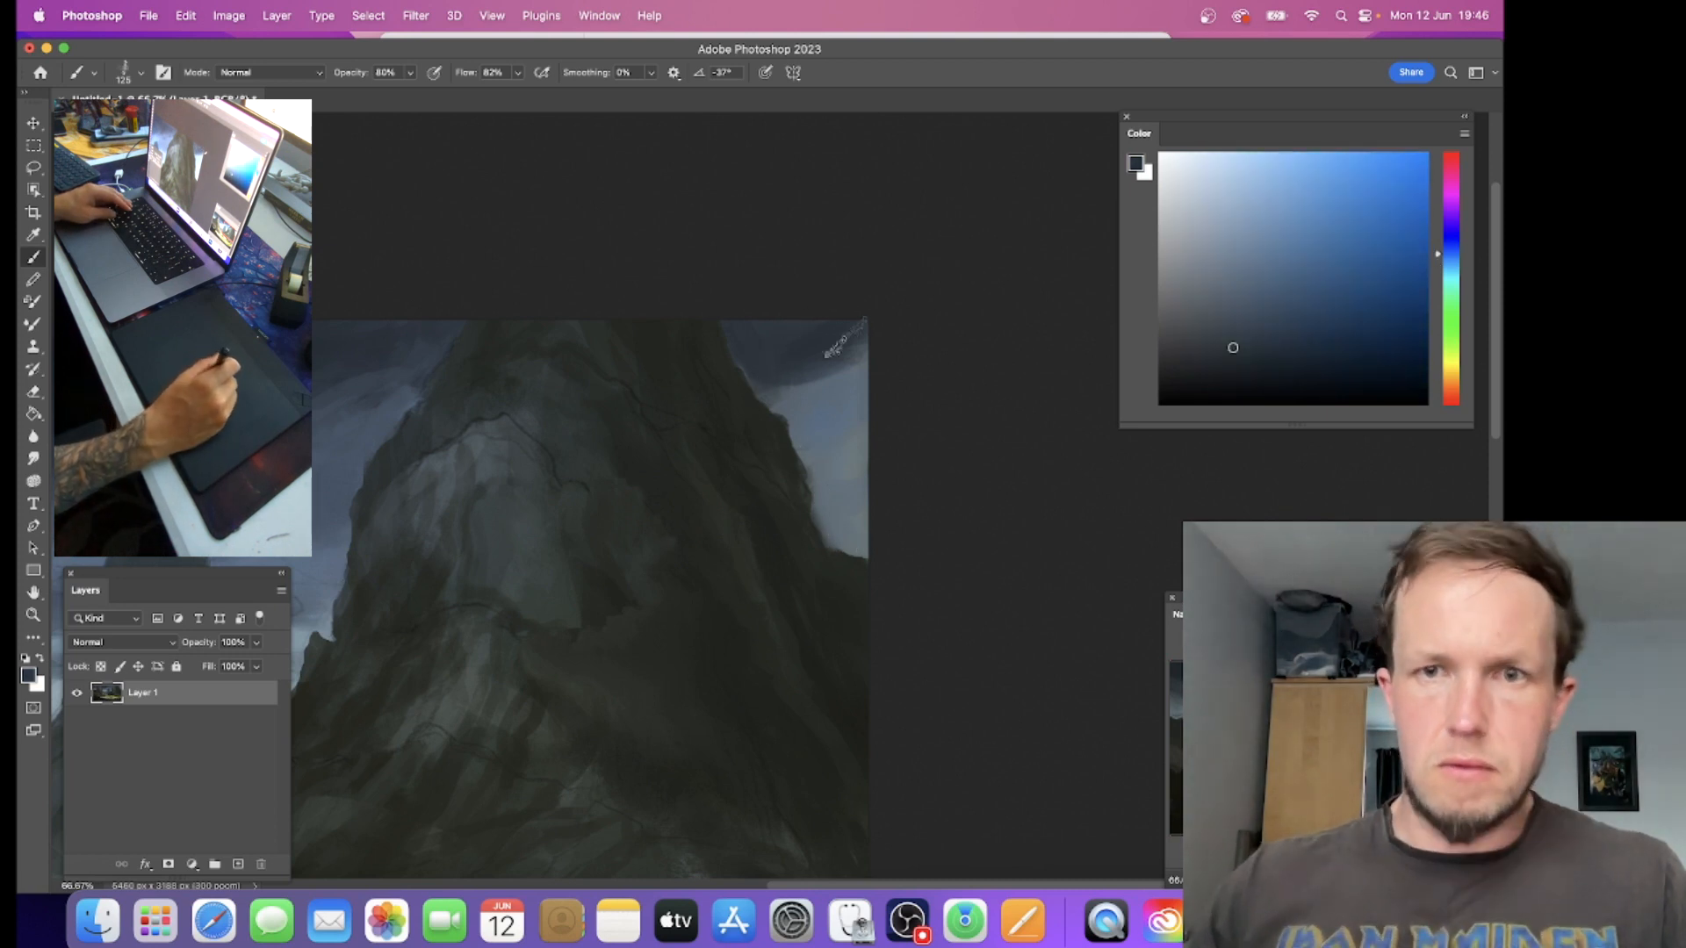
# Step: Blend the clouds around the distant central peak with the Mixer Brush, varying its size between 100 and 250
pyautogui.moveTo(588, 471); pyautogui.dragTo(1097, 415)
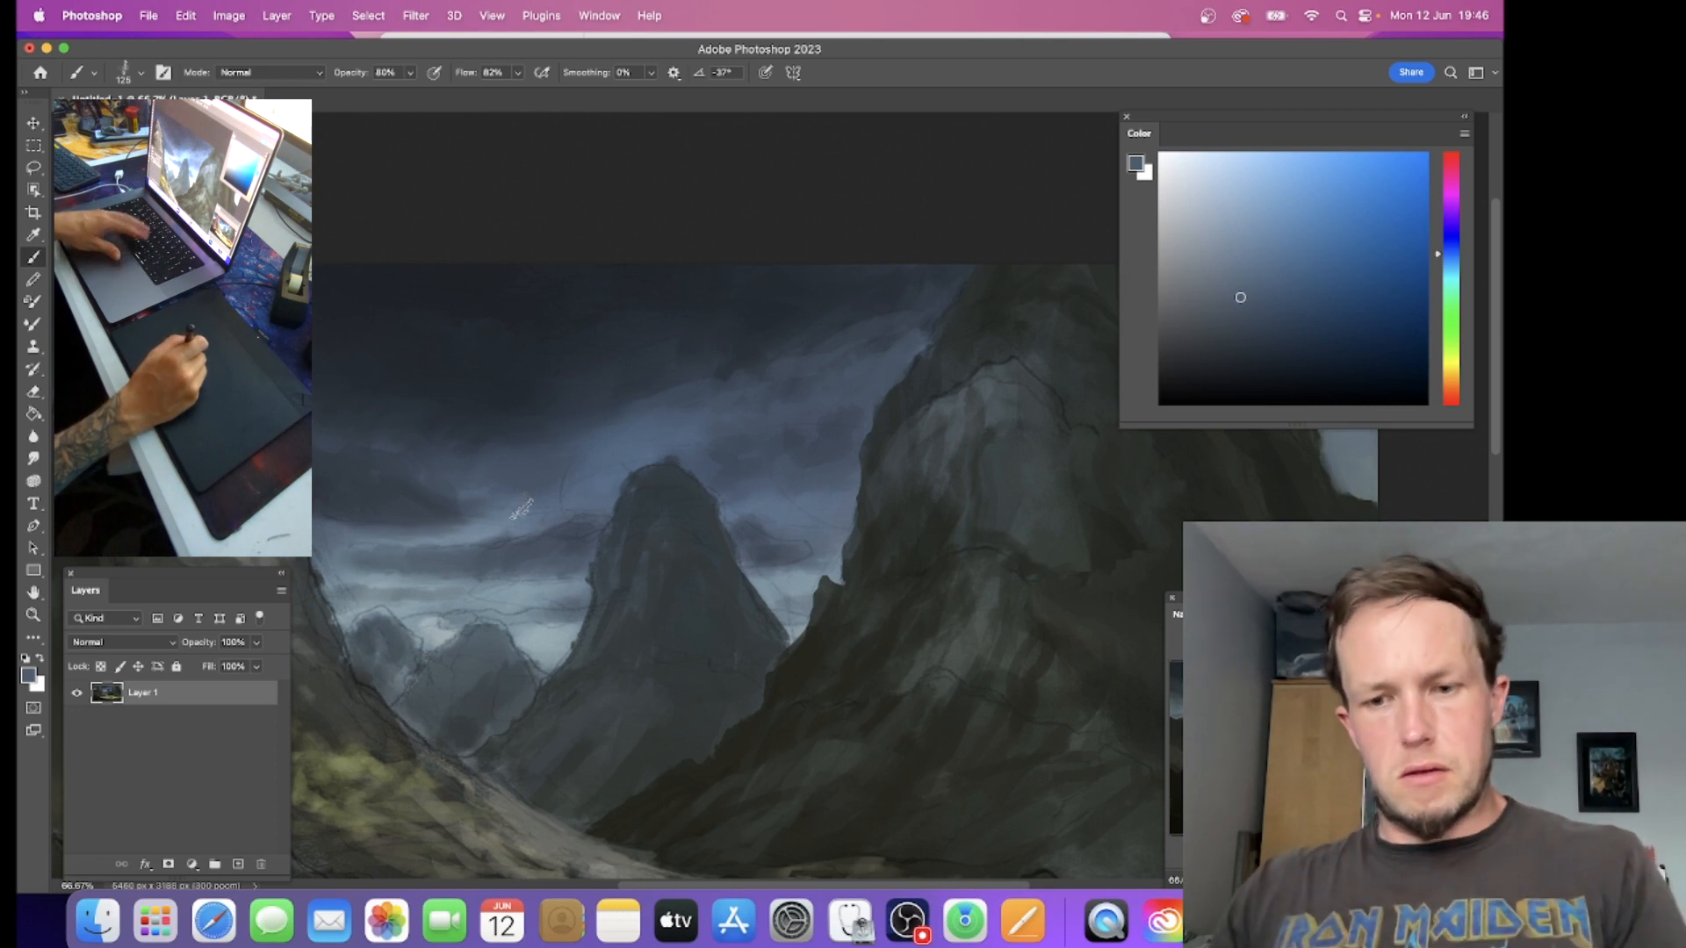
pyautogui.hotkey('shift', 'b')
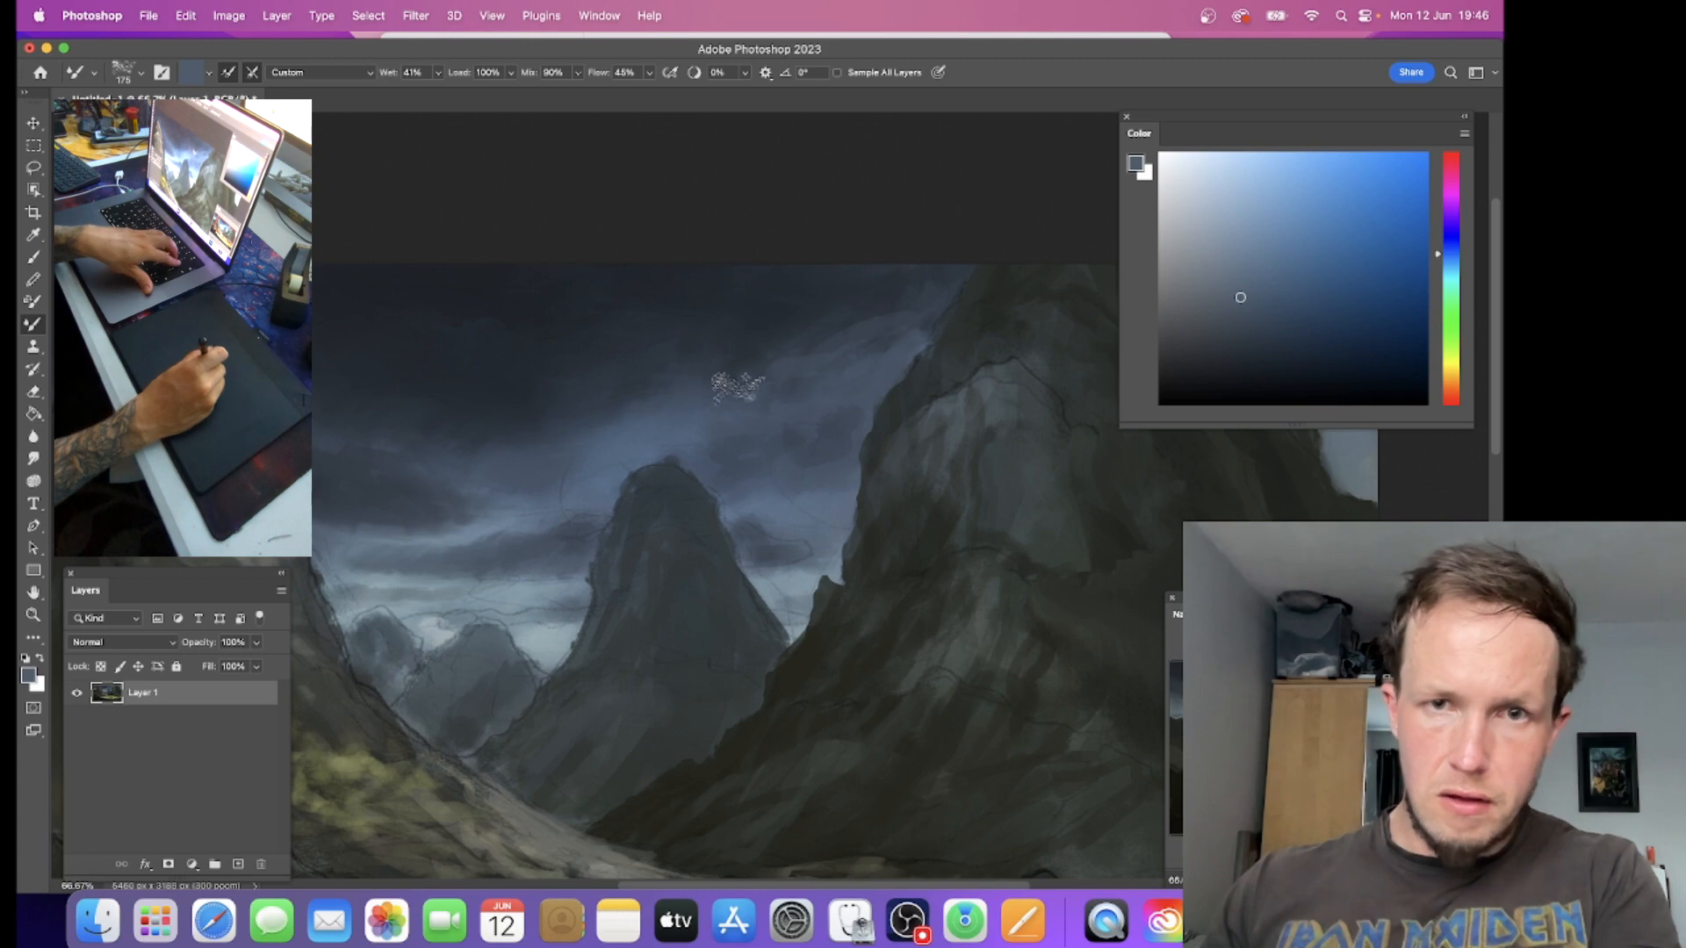
pyautogui.press(']')
pyautogui.press('[')
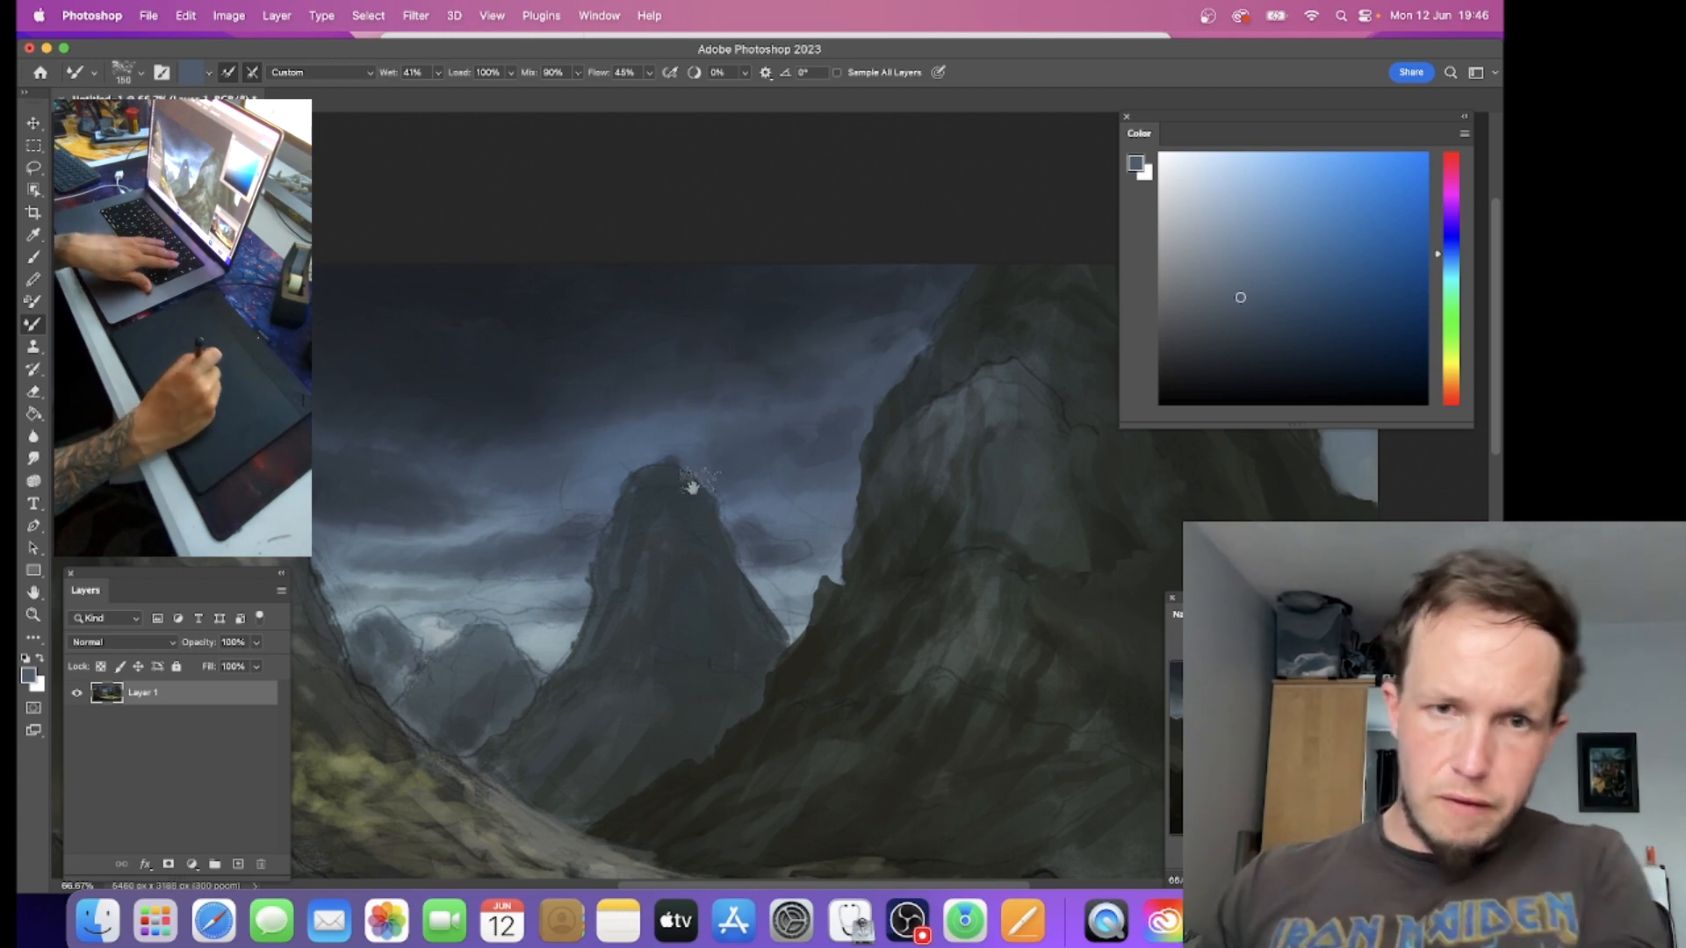
pyautogui.moveTo(689, 482); pyautogui.dragTo(930, 385)
pyautogui.press('[')
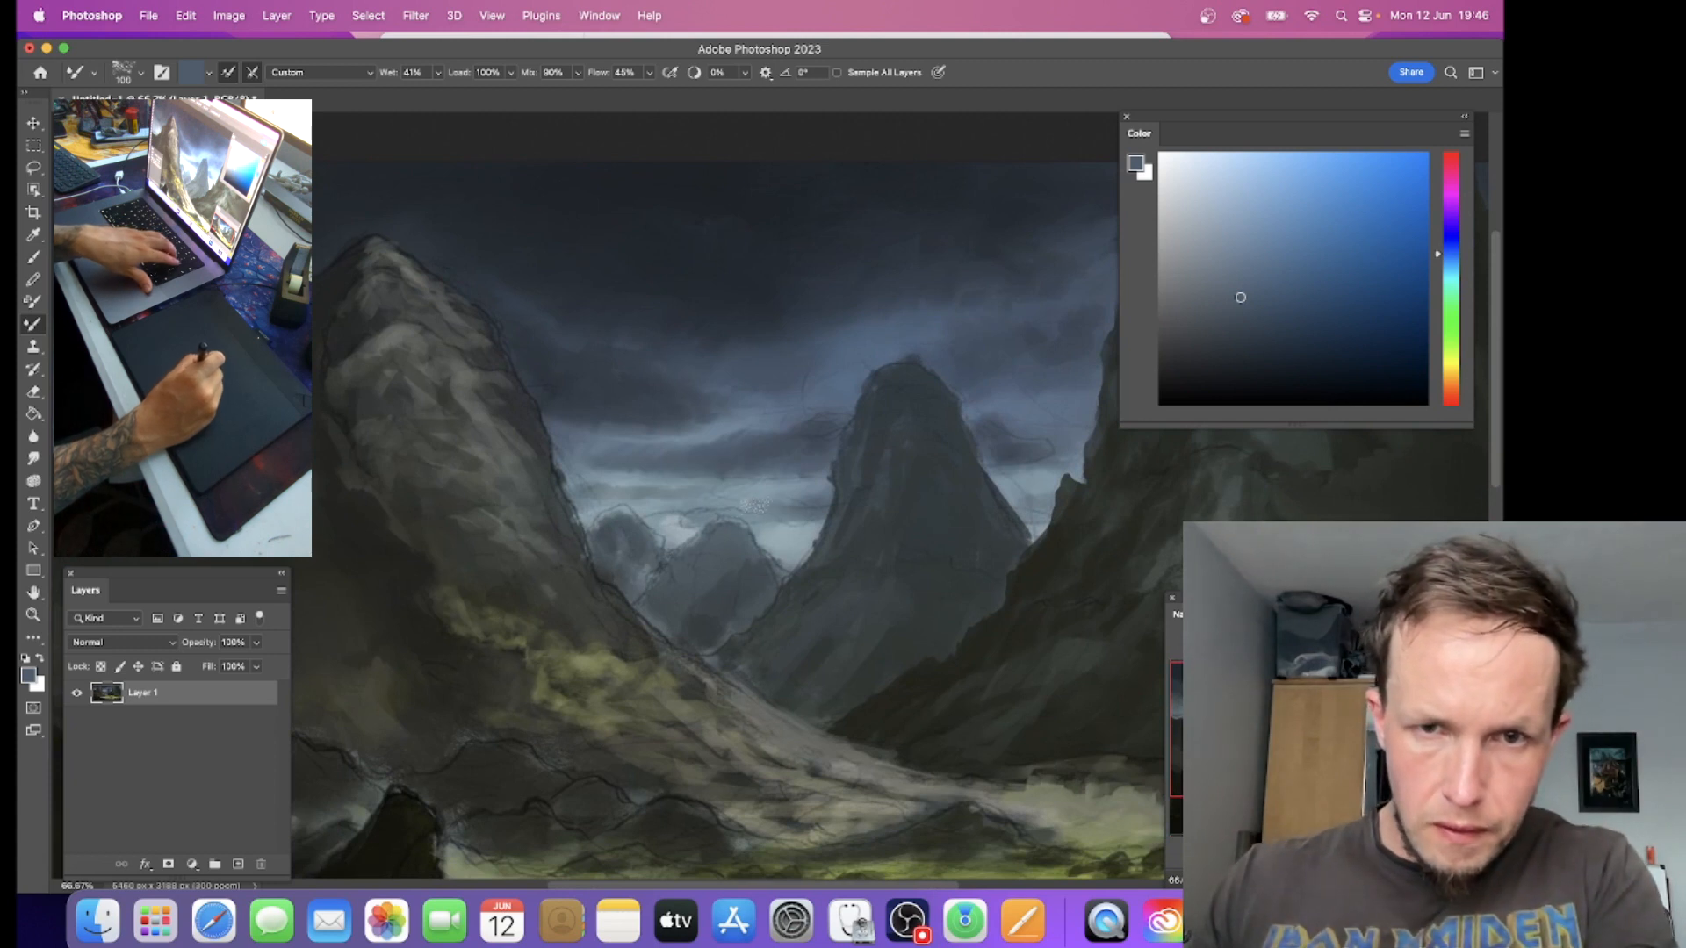
pyautogui.press(']')
pyautogui.press(']')
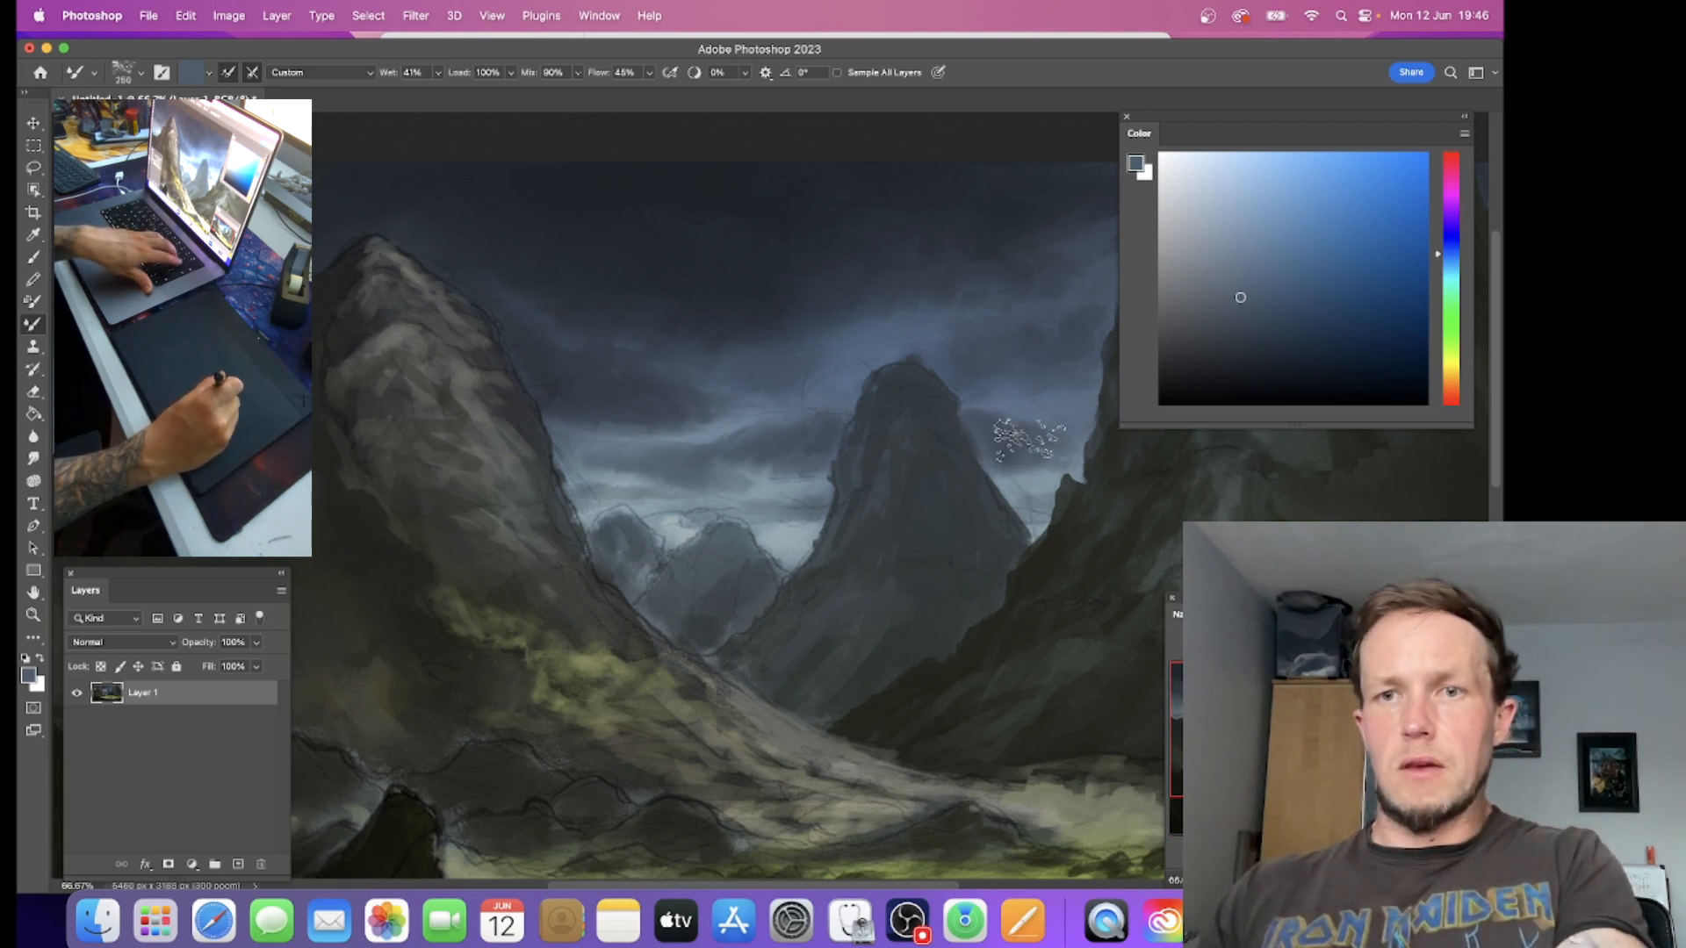
# Step: Blend the clouds across the sky from the left mountain to the right one, enlarging the Mixer Brush to size 600
pyautogui.moveTo(748, 428); pyautogui.dragTo(1168, 513)
pyautogui.press(']')
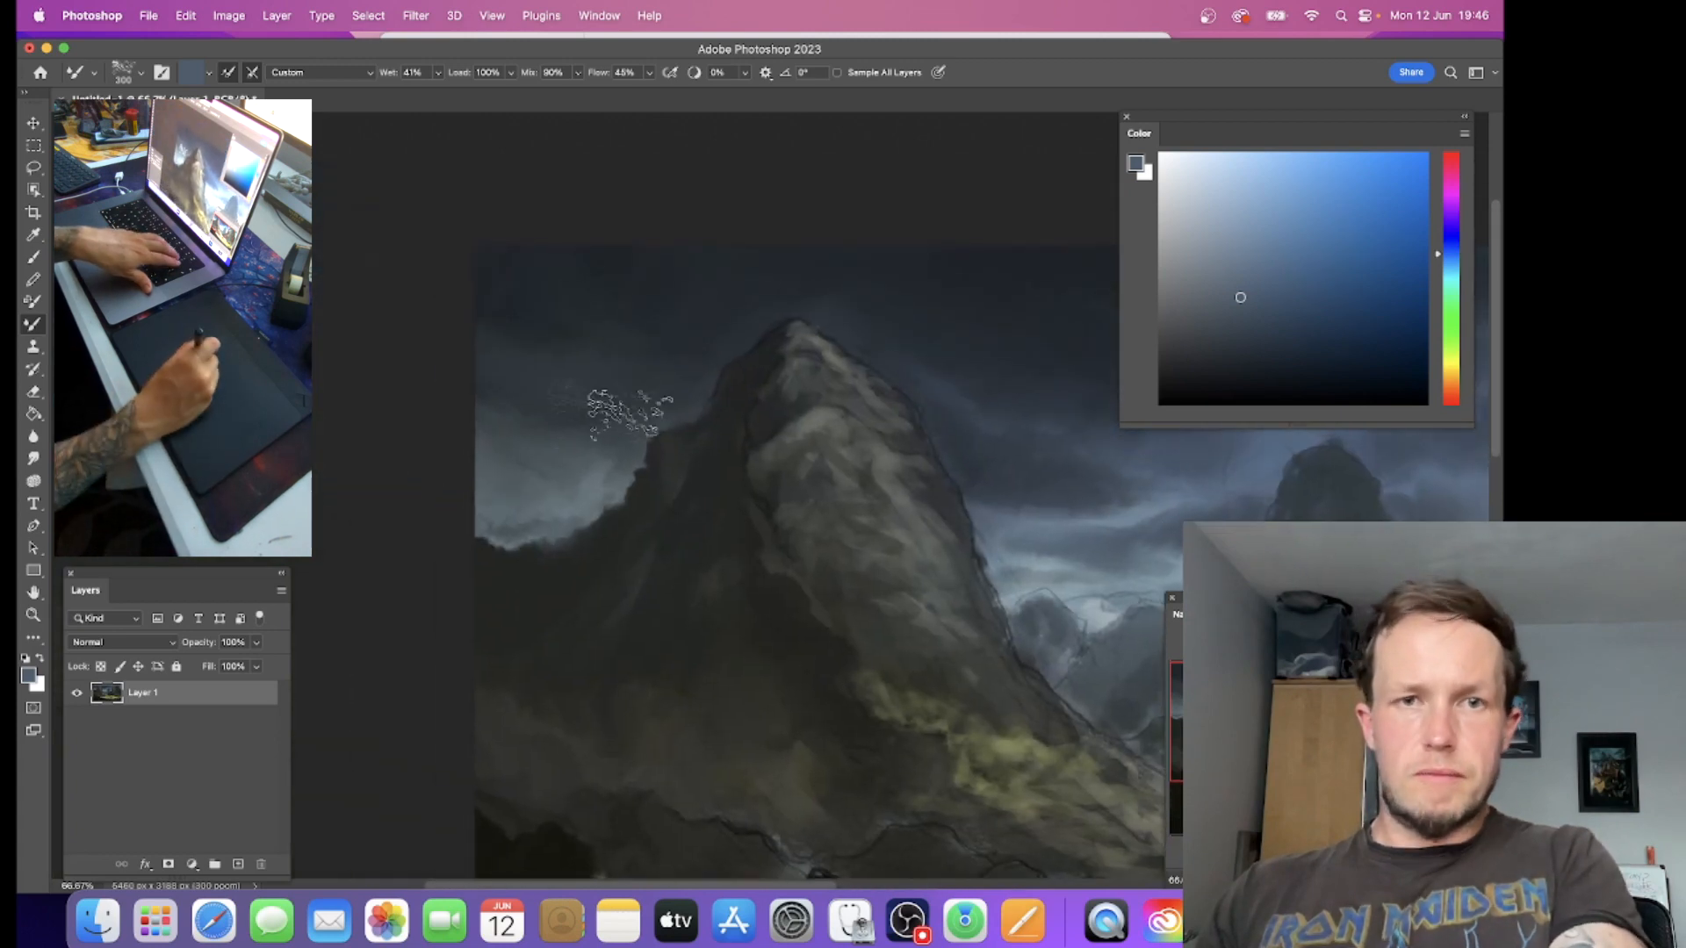
pyautogui.press(']')
pyautogui.press(']')
pyautogui.press(']')
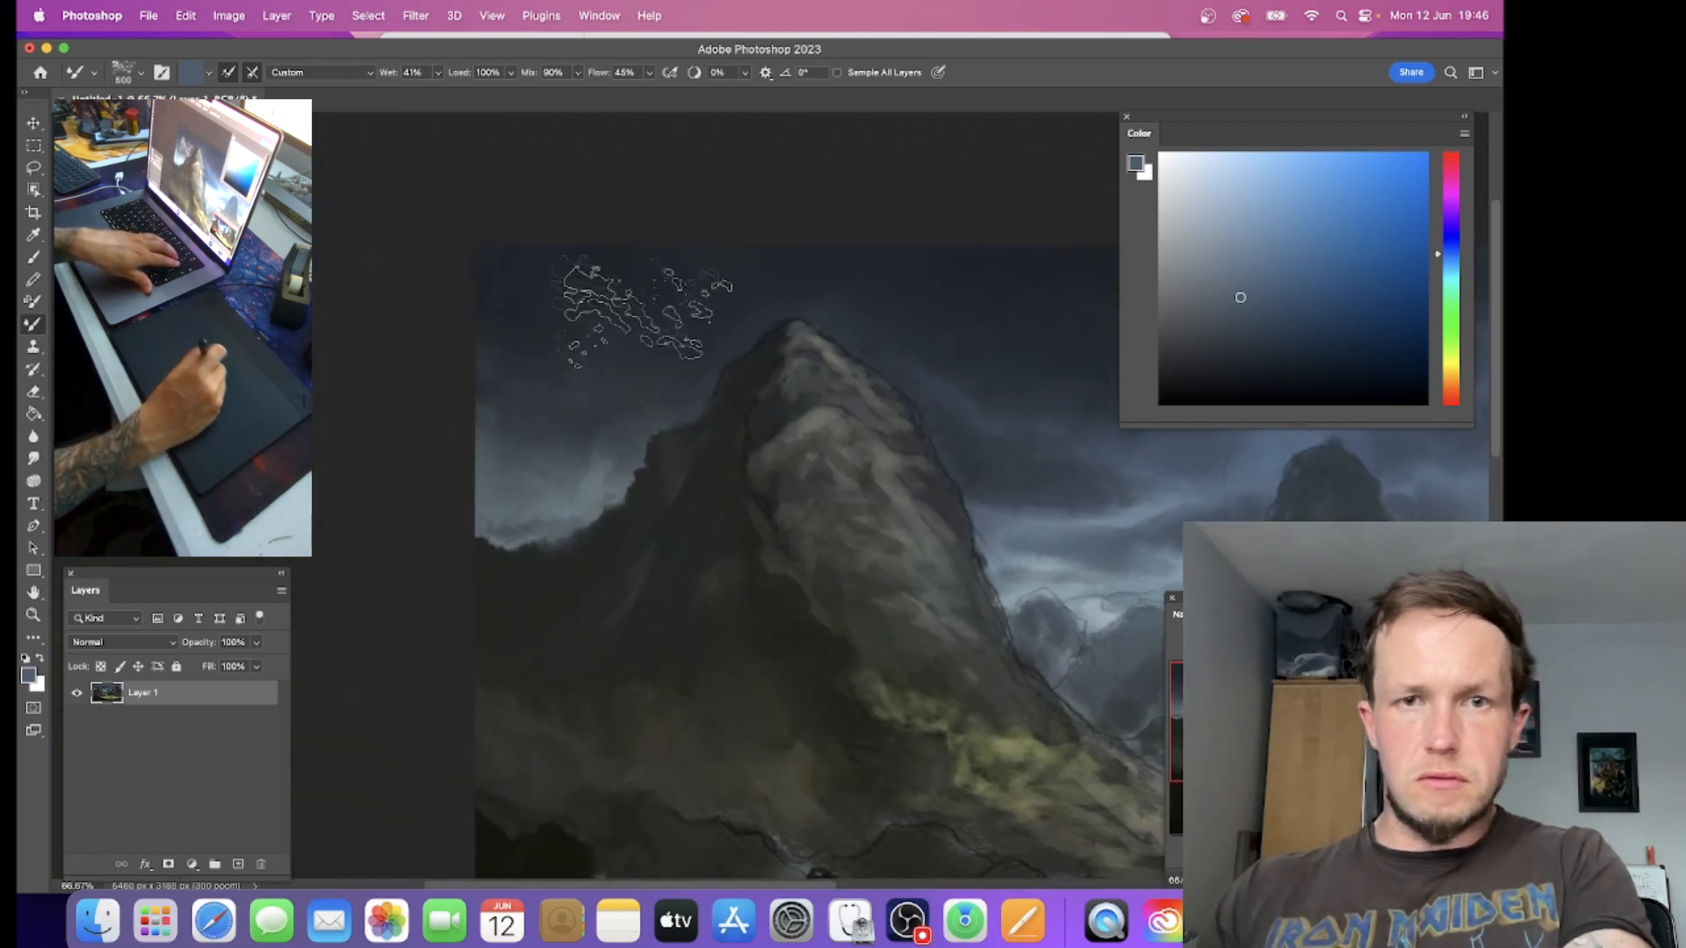
pyautogui.moveTo(993, 482); pyautogui.dragTo(680, 492)
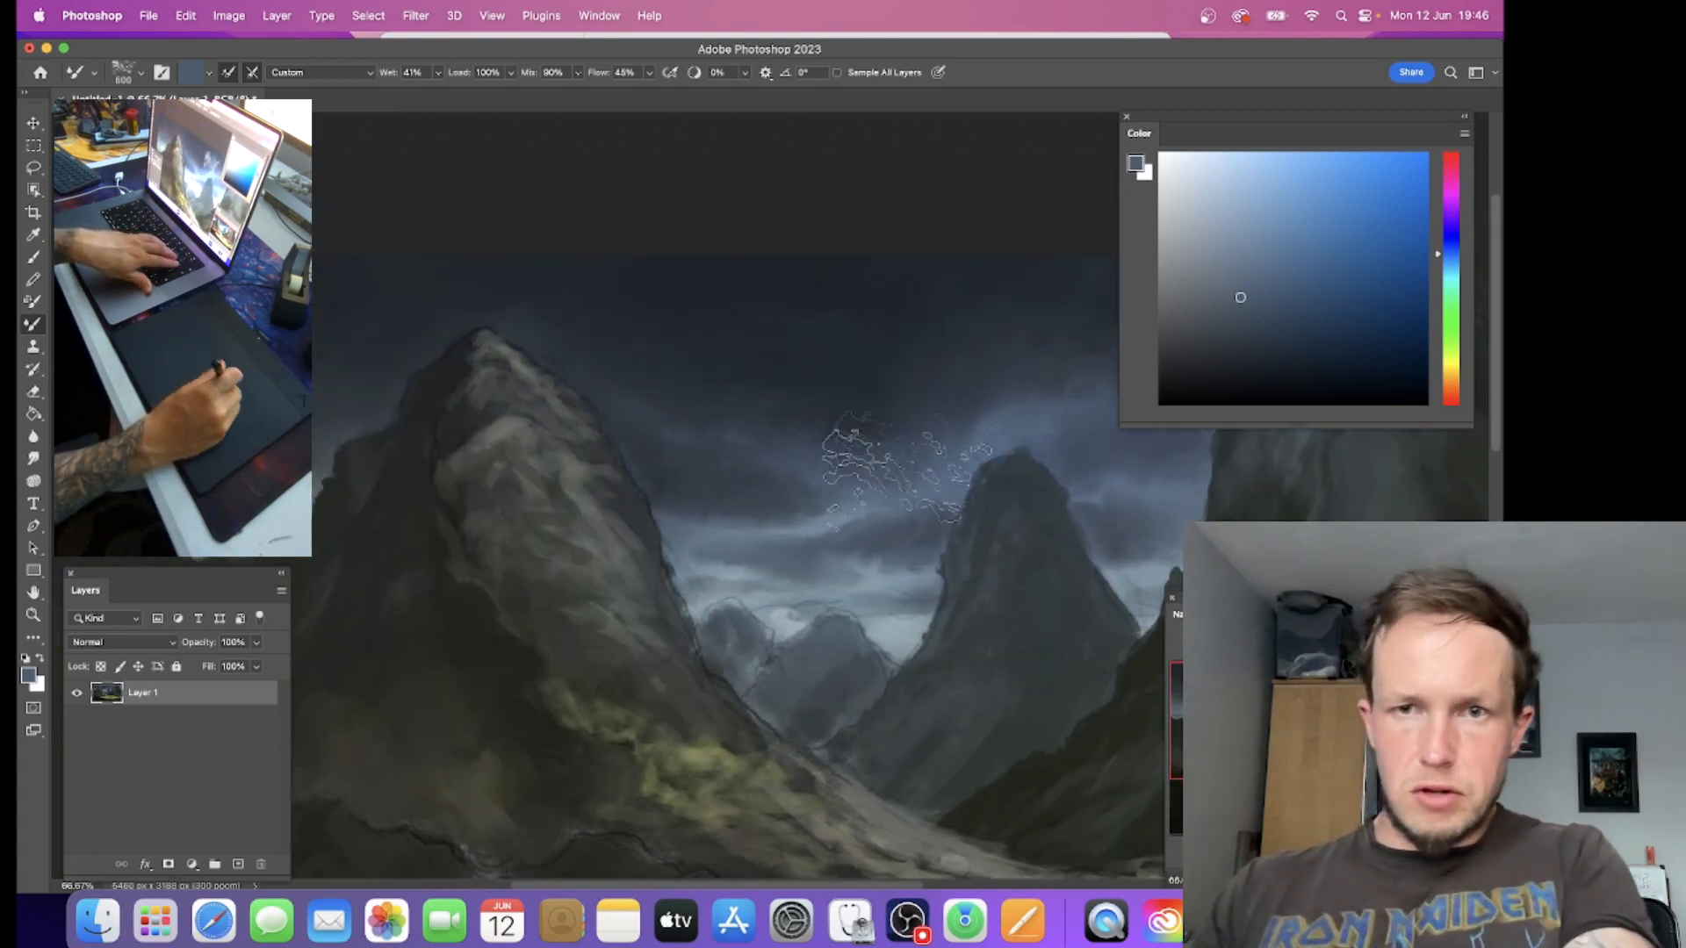
pyautogui.moveTo(940, 419)
pyautogui.mouseDown()
pyautogui.moveTo(703, 482)
pyautogui.moveTo(617, 482)
pyautogui.mouseUp()
pyautogui.moveTo(836, 525); pyautogui.dragTo(364, 461)
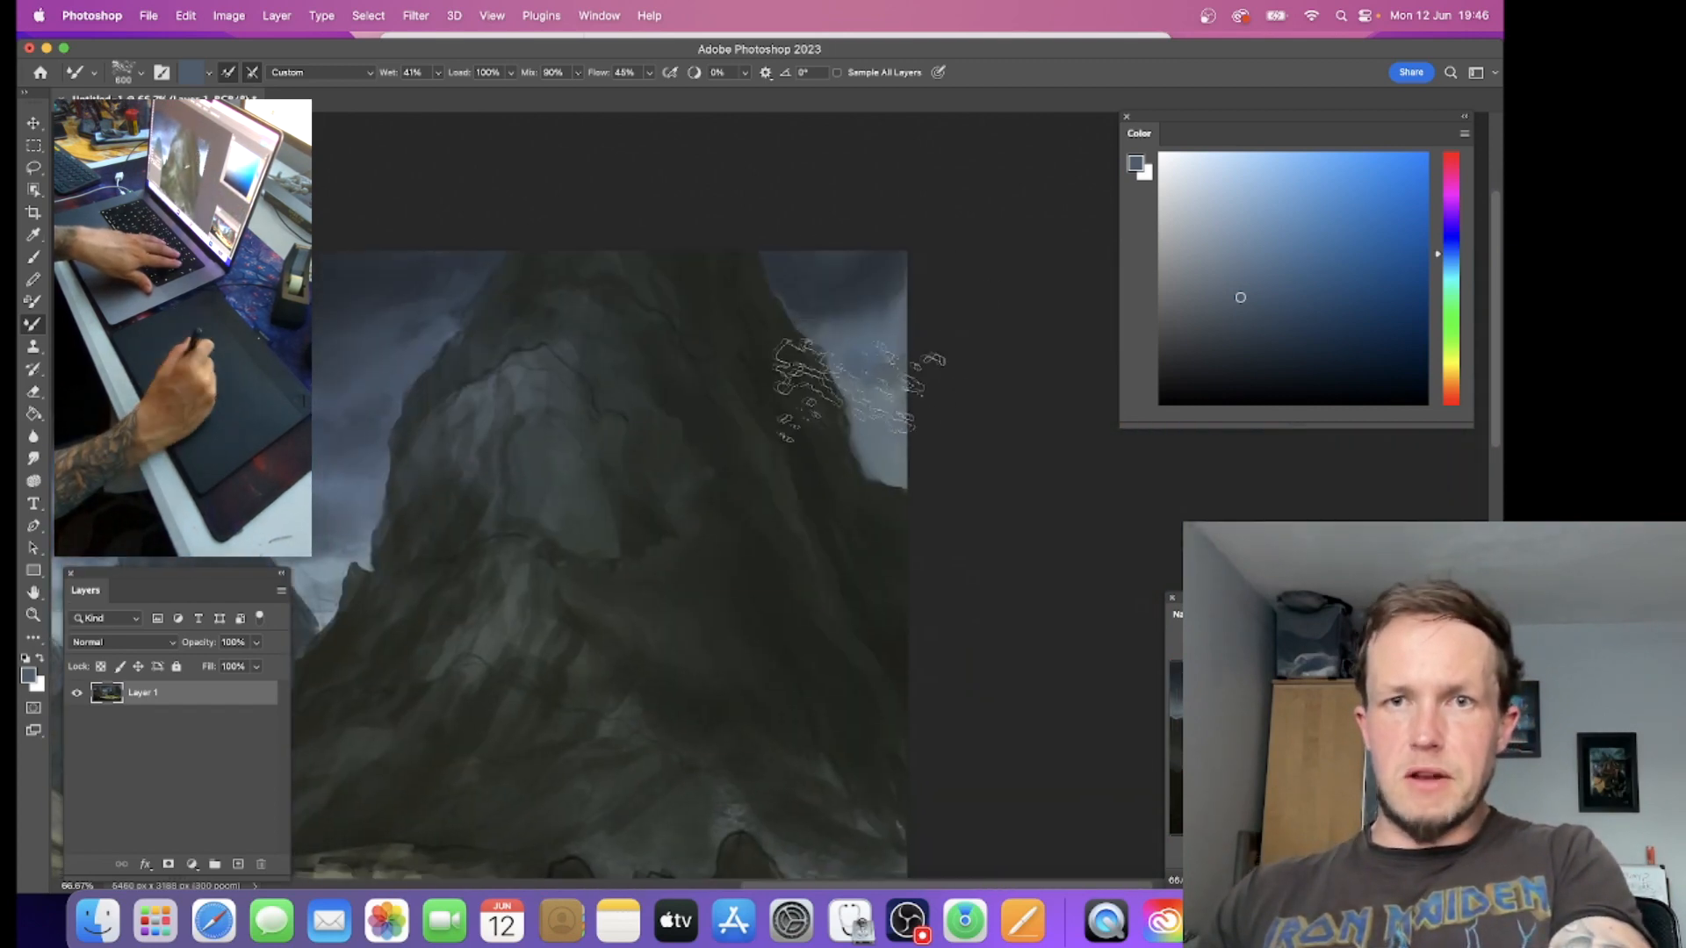
# Step: Blend a soft pale haze over the foot of the left mountain's slope with the Mixer Brush at size 400
pyautogui.moveTo(615, 522); pyautogui.dragTo(1106, 418)
pyautogui.moveTo(756, 598); pyautogui.dragTo(879, 351)
pyautogui.press('[')
pyautogui.press('[')
pyautogui.moveTo(788, 515); pyautogui.dragTo(808, 484)
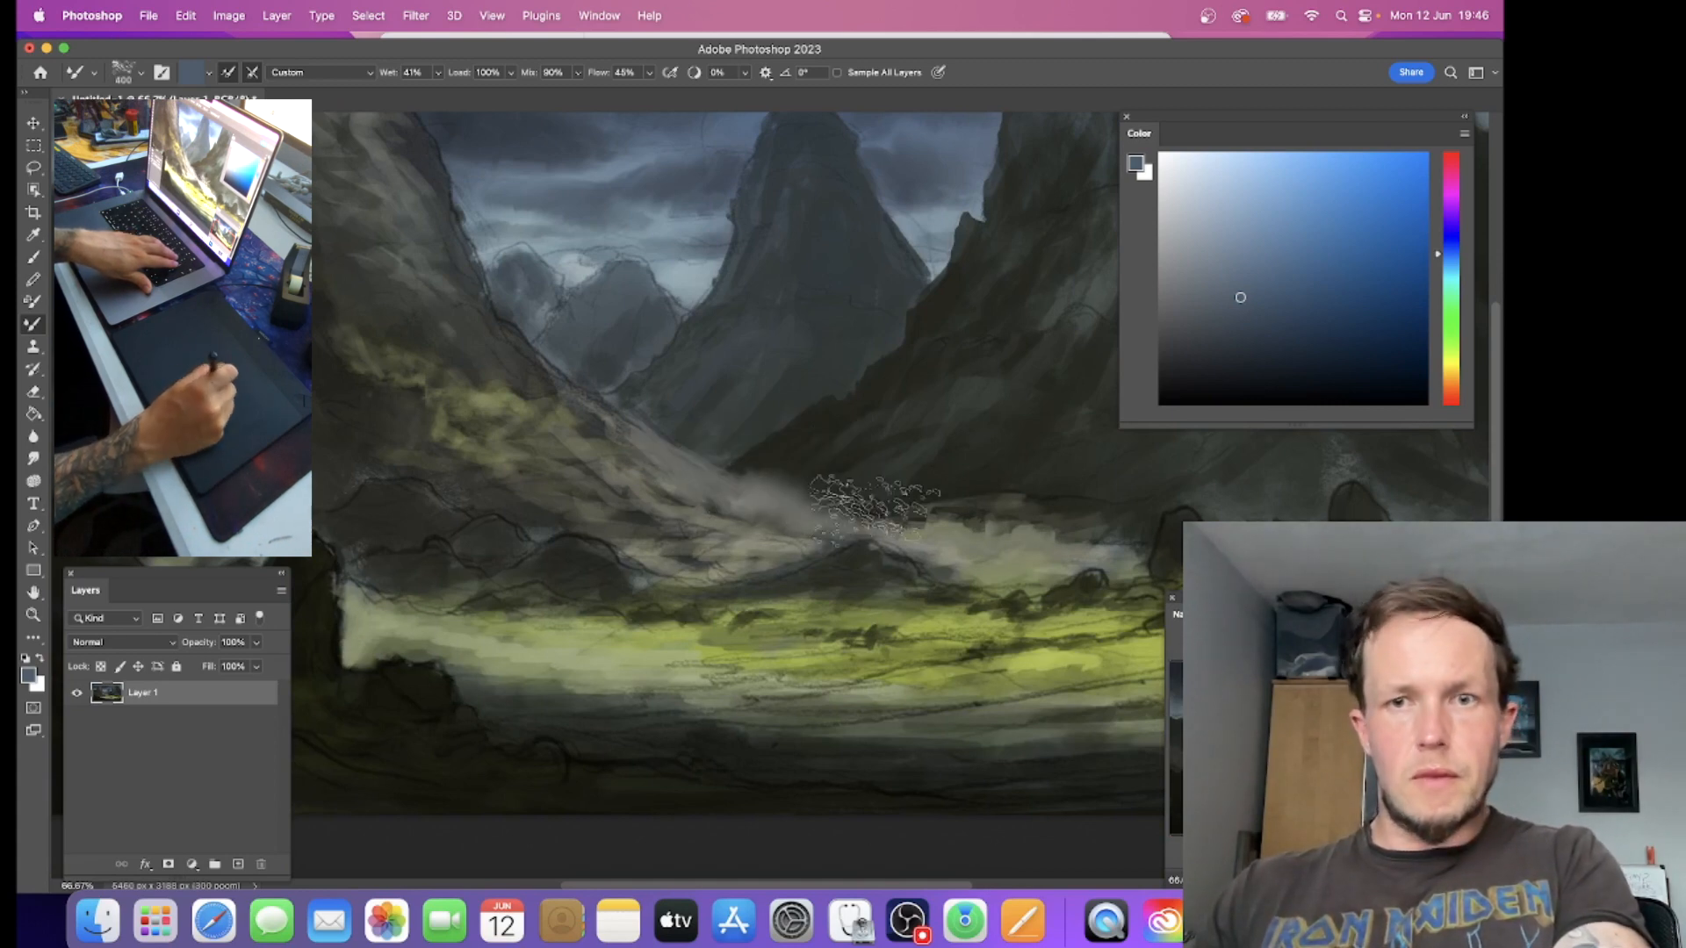
pyautogui.moveTo(584, 415); pyautogui.dragTo(983, 626)
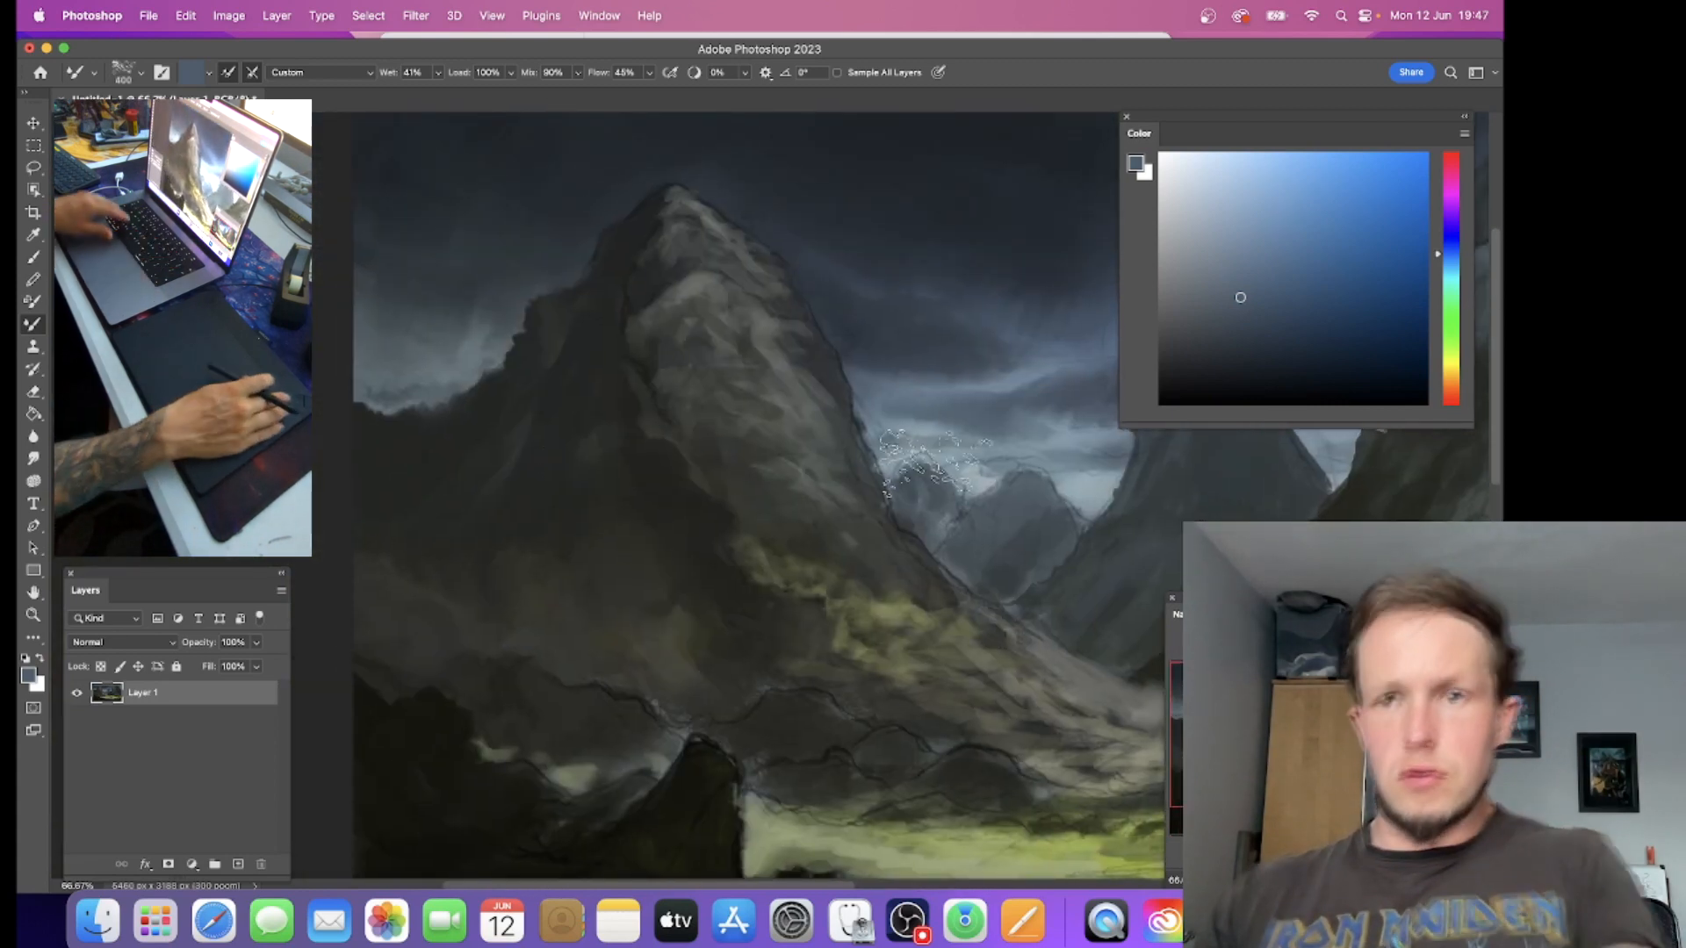
pyautogui.press('super+minus')
pyautogui.press('super+minus')
pyautogui.moveTo(939, 523); pyautogui.dragTo(614, 468)
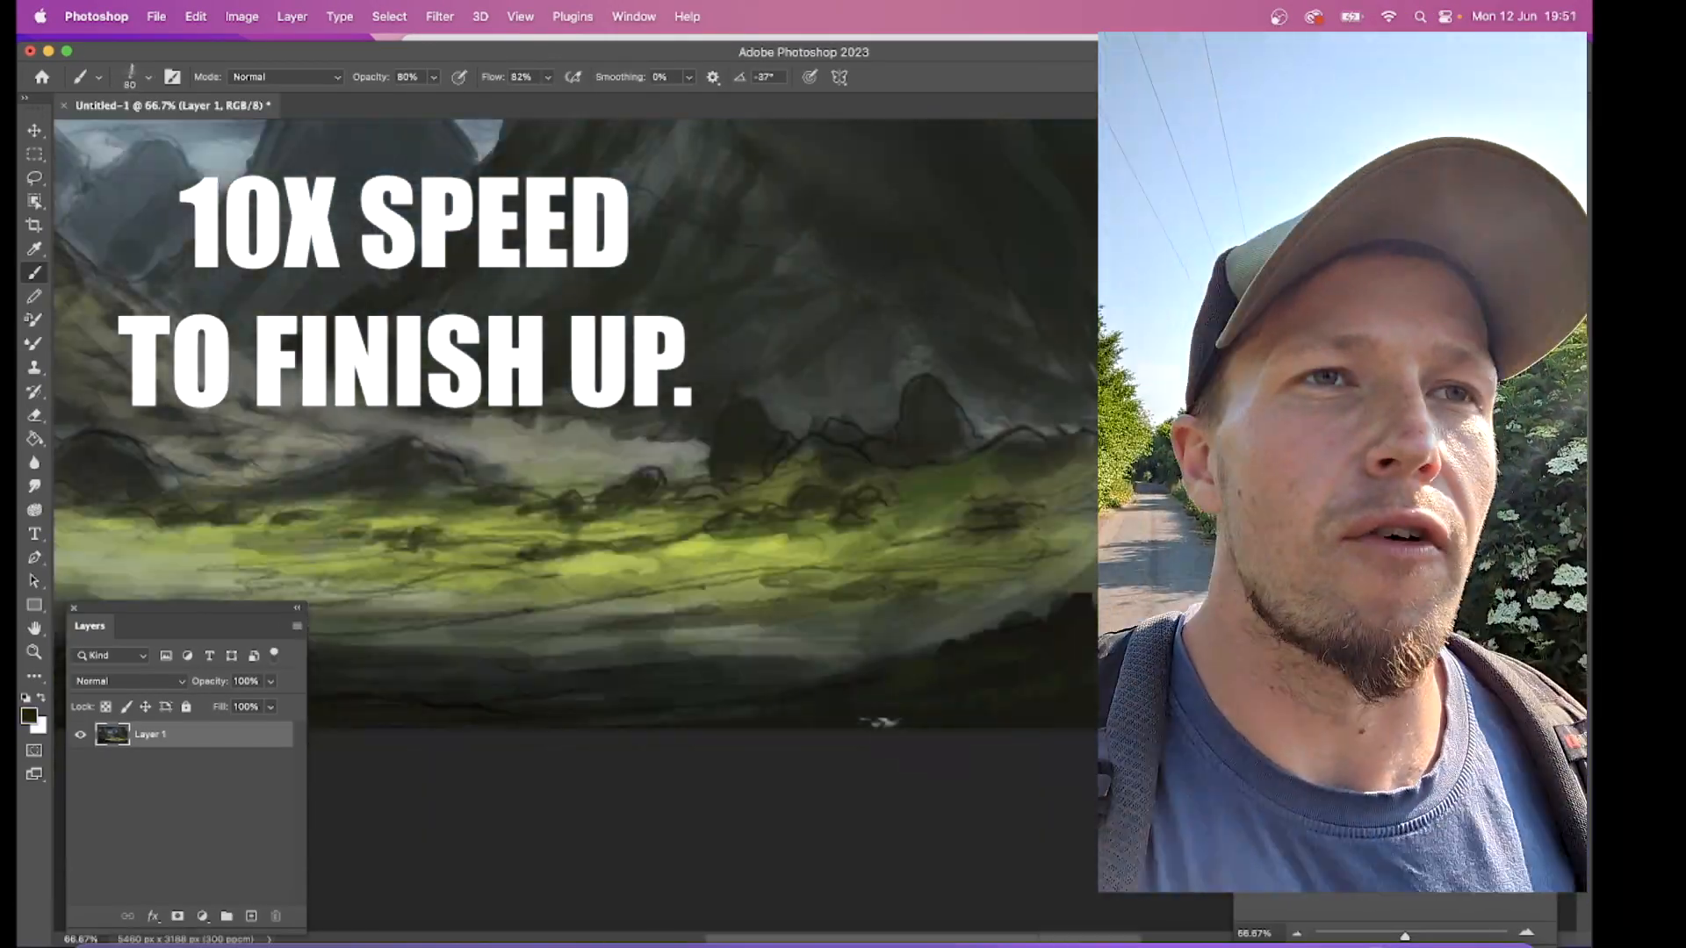
# Step: Paint over the low rocks along the meadow's far edge with the Brush tool and check the whole painting
pyautogui.hscroll(-5, 575, 422)
pyautogui.moveTo(500, 580); pyautogui.dragTo(689, 561)
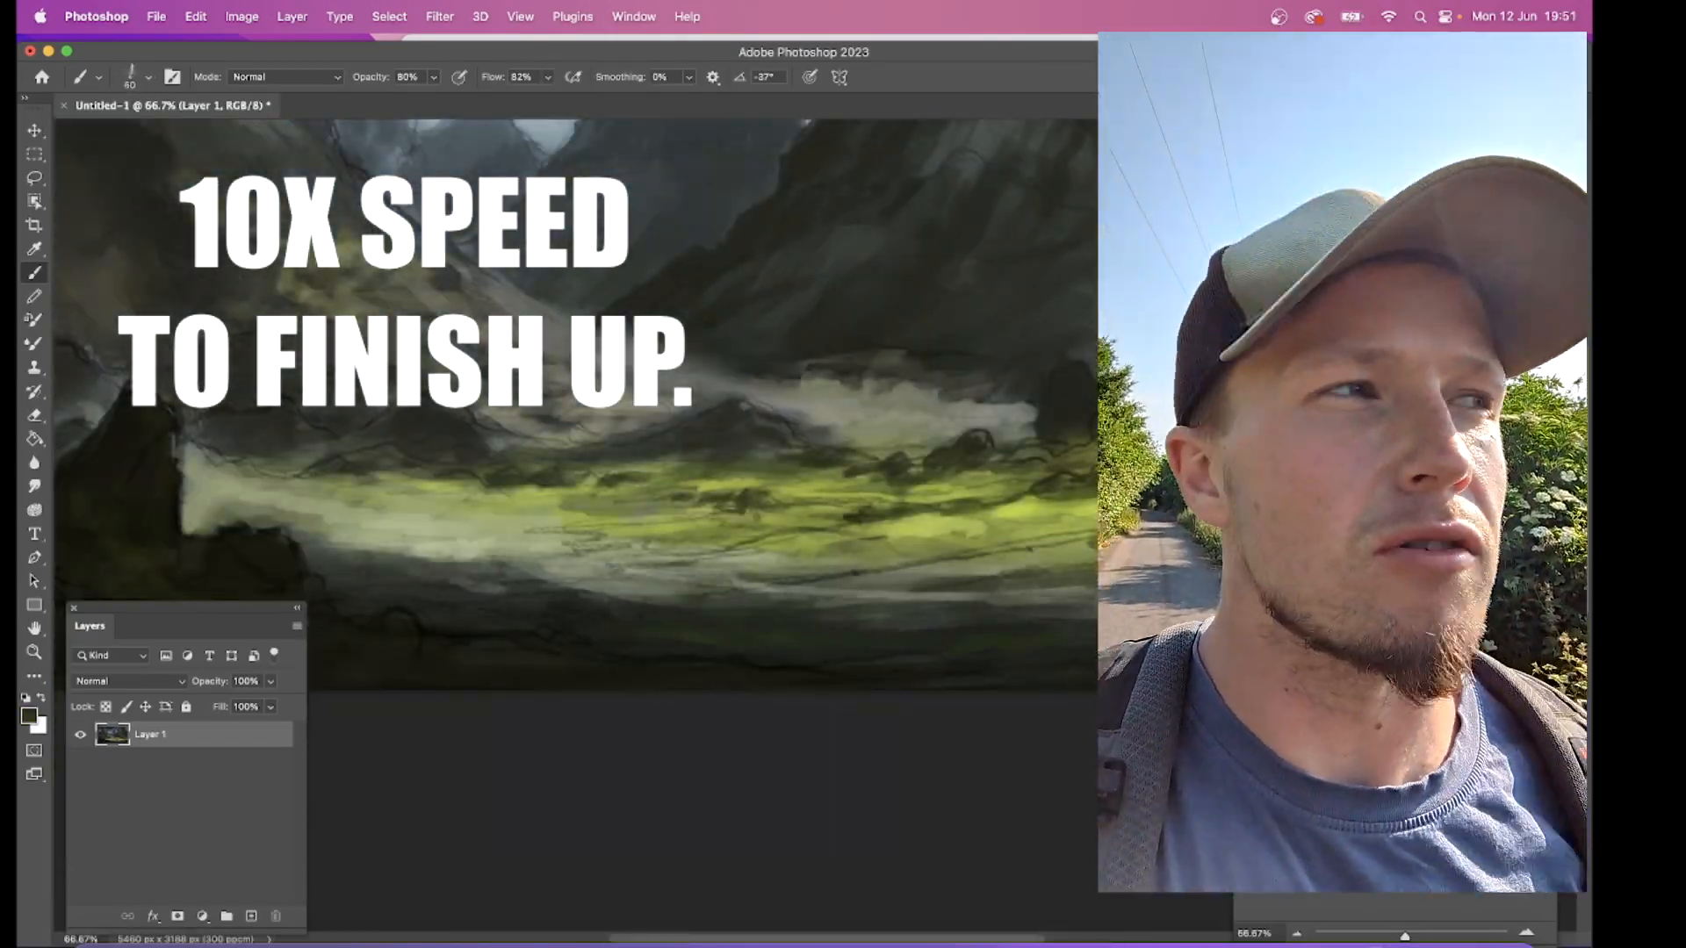
pyautogui.hscroll(-5, 575, 474)
pyautogui.press('super+minus')
pyautogui.press('super+minus')
pyautogui.hscroll(5, 658, 544)
# Step: Choose a different textured brush for the sky and set its opacity to 81%
pyautogui.rightClick(627, 444)
pyautogui.press('super+equal')
pyautogui.press('super+equal')
pyautogui.click(432, 77)
pyautogui.moveTo(460, 98); pyautogui.dragTo(478, 98)
pyautogui.scroll(-3, 720, 305)
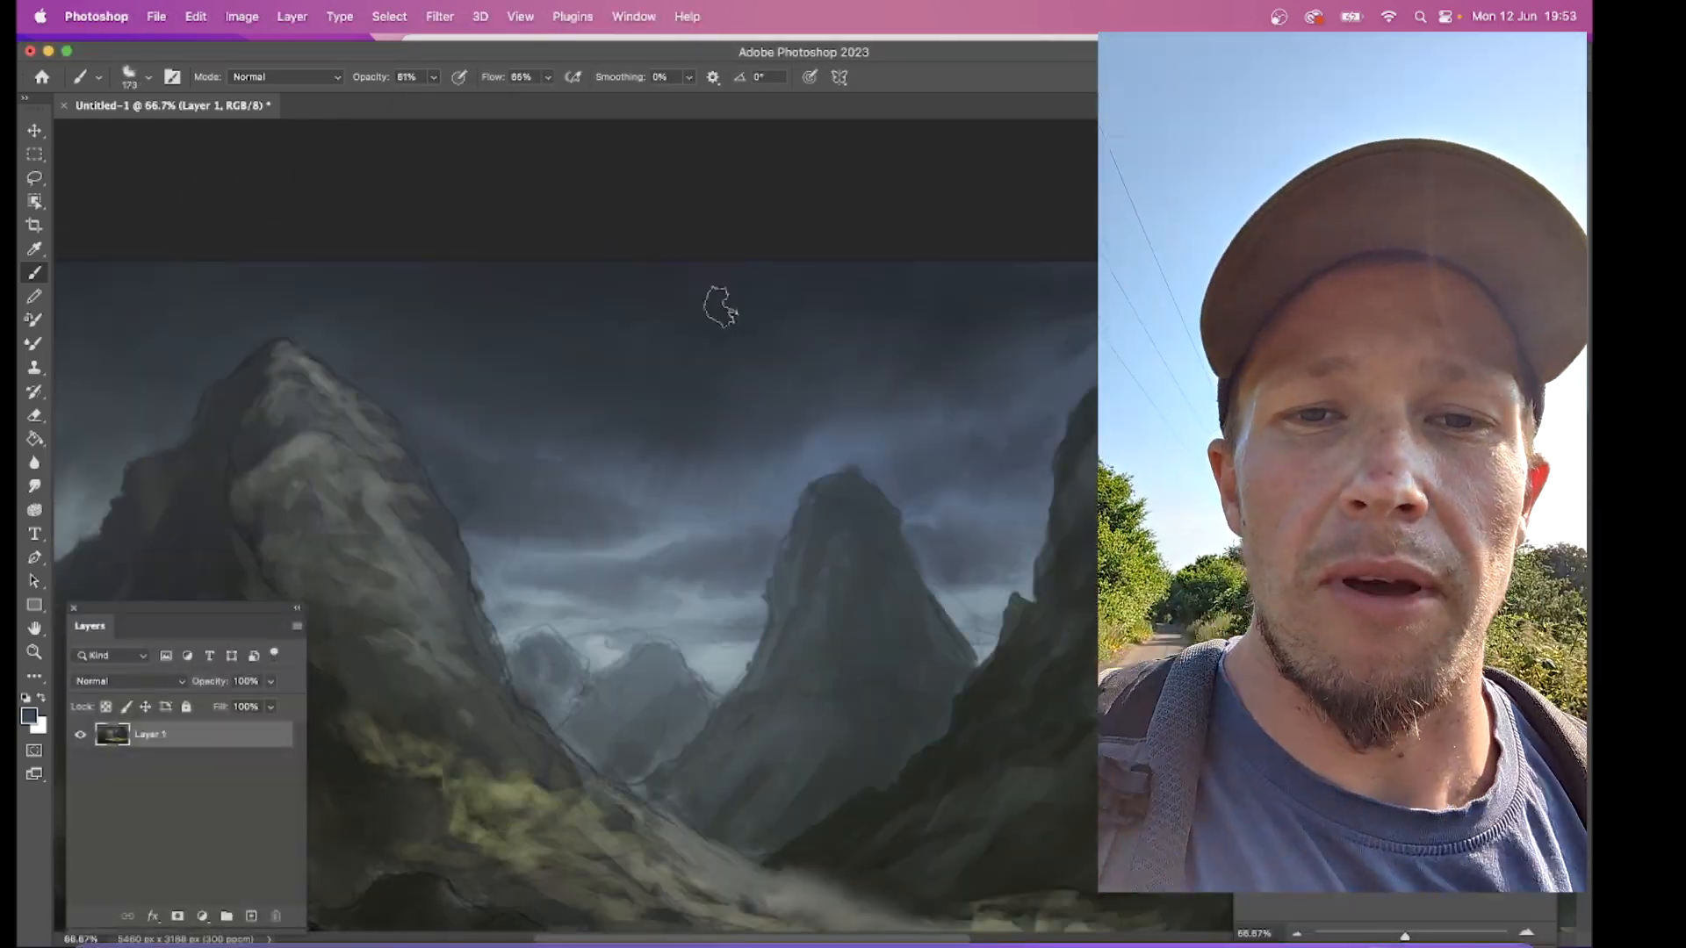
# Step: Soften the clouds around the left mountain with the Mixer Brush and the Smudge tool at size 600
pyautogui.hscroll(-2, 720, 305)
pyautogui.click(34, 343)
pyautogui.click(35, 486)
pyautogui.hscroll(-5, 575, 474)
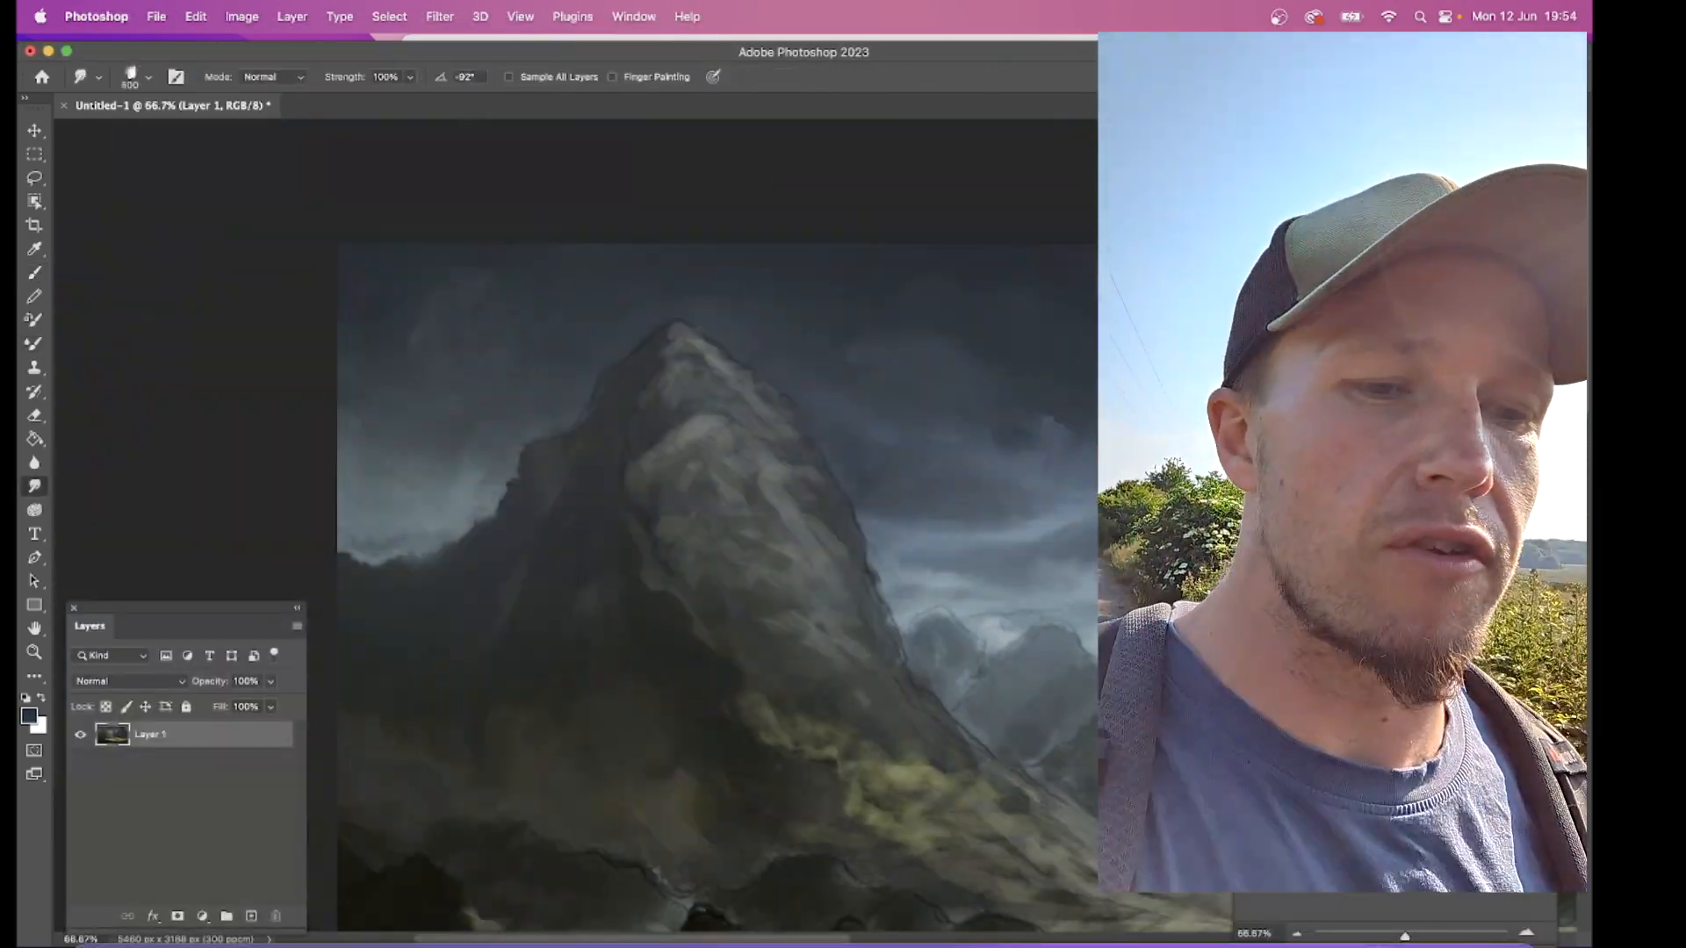
pyautogui.hscroll(8, 575, 475)
# Step: Lasso the left mountain's lit slope with a jagged outer edge and paint rock tones inside the selection
pyautogui.press('b')
pyautogui.hscroll(-5, 575, 527)
pyautogui.scroll(-4, 575, 527)
pyautogui.press('l')
pyautogui.moveTo(704, 592); pyautogui.dragTo(865, 681)
pyautogui.press('b')
pyautogui.rightClick(556, 418)
pyautogui.moveTo(566, 426)
pyautogui.mouseDown()
pyautogui.moveTo(625, 526)
pyautogui.moveTo(817, 662)
pyautogui.mouseUp()
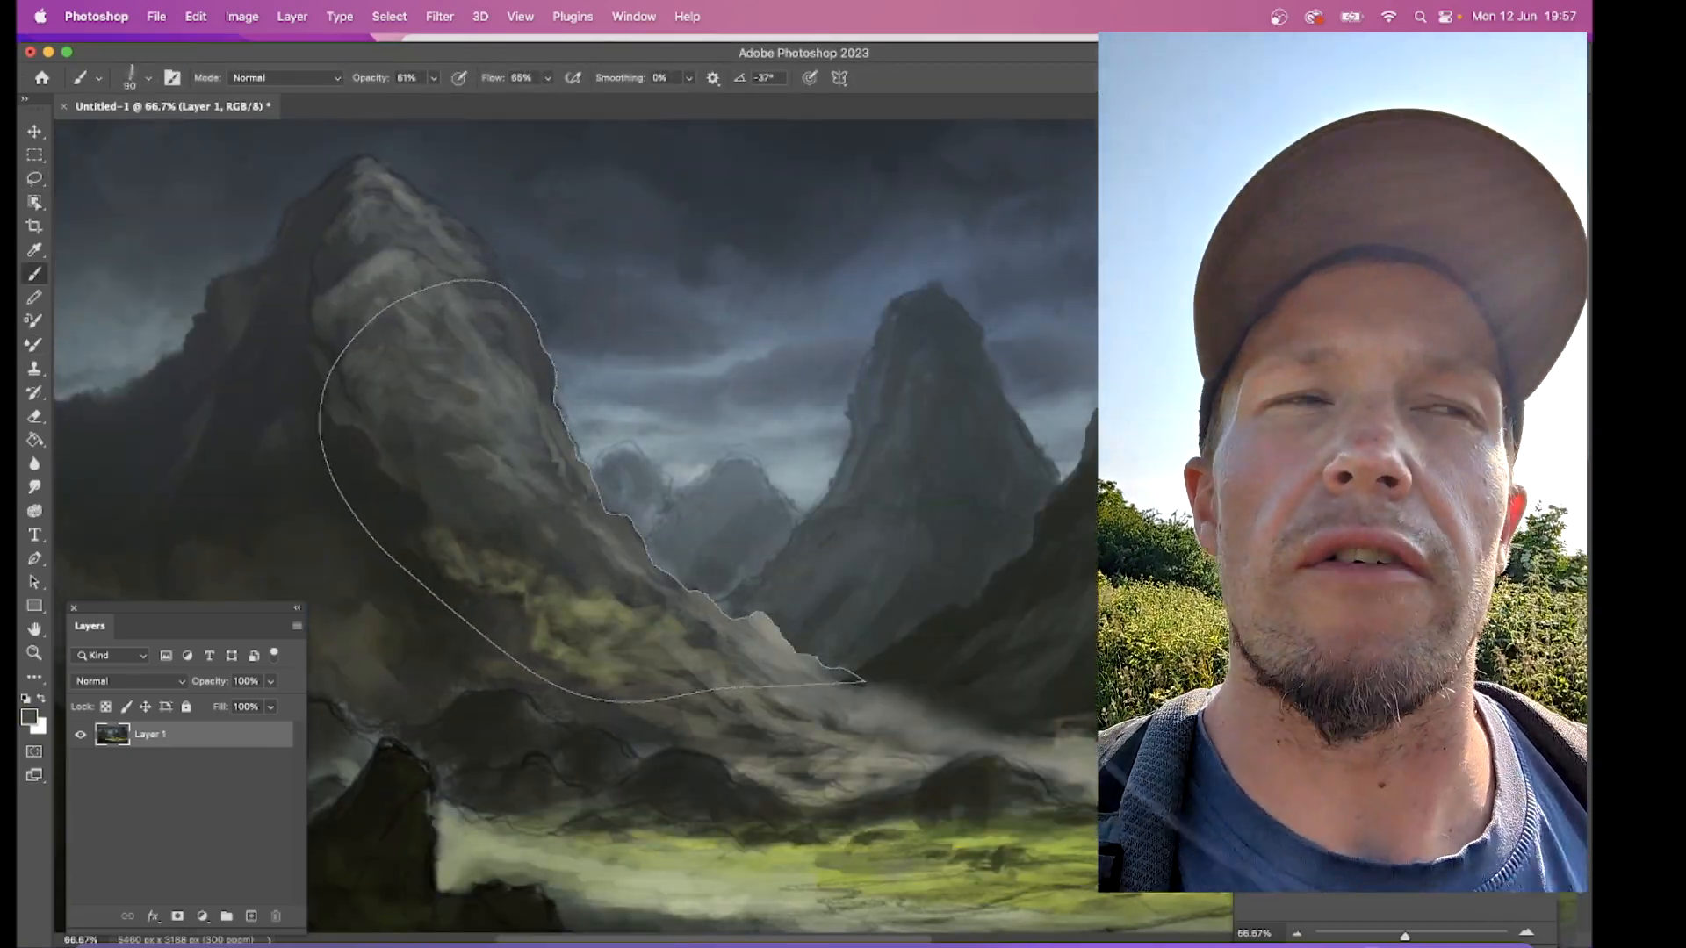
# Step: Paint further rock detail down the selected slope toward the valley floor and clear the selection
pyautogui.rightClick(732, 475)
pyautogui.click(242, 16)
pyautogui.moveTo(702, 562)
pyautogui.mouseDown()
pyautogui.moveTo(790, 636)
pyautogui.moveTo(922, 707)
pyautogui.moveTo(1045, 746)
pyautogui.mouseUp()
pyautogui.click(404, 62)
pyautogui.rightClick(697, 400)
pyautogui.hscroll(-5, 516, 420)
# Step: Lasso the left mountain's summit edge, paint rock tones around the peak with the Brush tool and clear the selection
pyautogui.hotkey('shift', 'b')
pyautogui.press('l')
pyautogui.moveTo(678, 156); pyautogui.dragTo(746, 255)
pyautogui.press('b')
pyautogui.moveTo(525, 285); pyautogui.dragTo(492, 369)
pyautogui.click(389, 16)
pyautogui.click(403, 63)
pyautogui.moveTo(722, 184); pyautogui.dragTo(801, 264)
# Step: Choose another brush preset and paint over the dark ground in the painting's lower-left foreground
pyautogui.scroll(-5, 703, 527)
pyautogui.rightClick(578, 470)
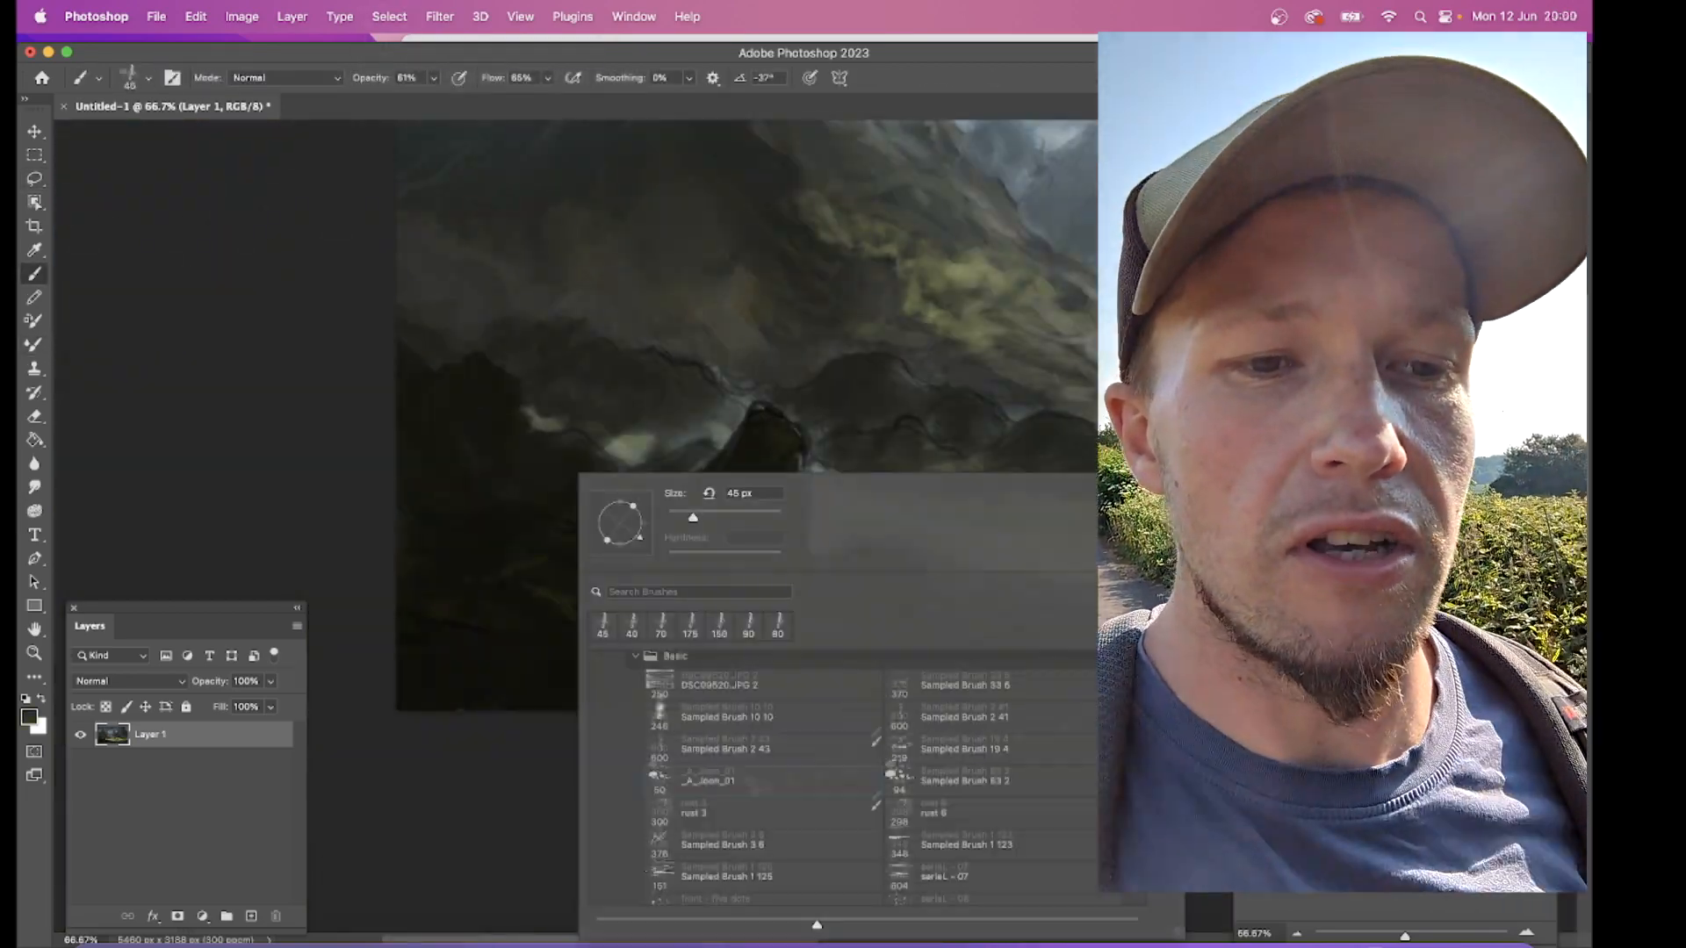
pyautogui.click(715, 716)
pyautogui.moveTo(400, 602); pyautogui.dragTo(463, 603)
# Step: Paint dark rounded boulders at the foot of the right mountain beside the meadow
pyautogui.hscroll(10, 703, 527)
pyautogui.moveTo(764, 540); pyautogui.dragTo(896, 540)
pyautogui.keyDown('alt'); pyautogui.click(1003, 439); pyautogui.keyUp('alt')
pyautogui.moveTo(1003, 421); pyautogui.dragTo(1034, 483)
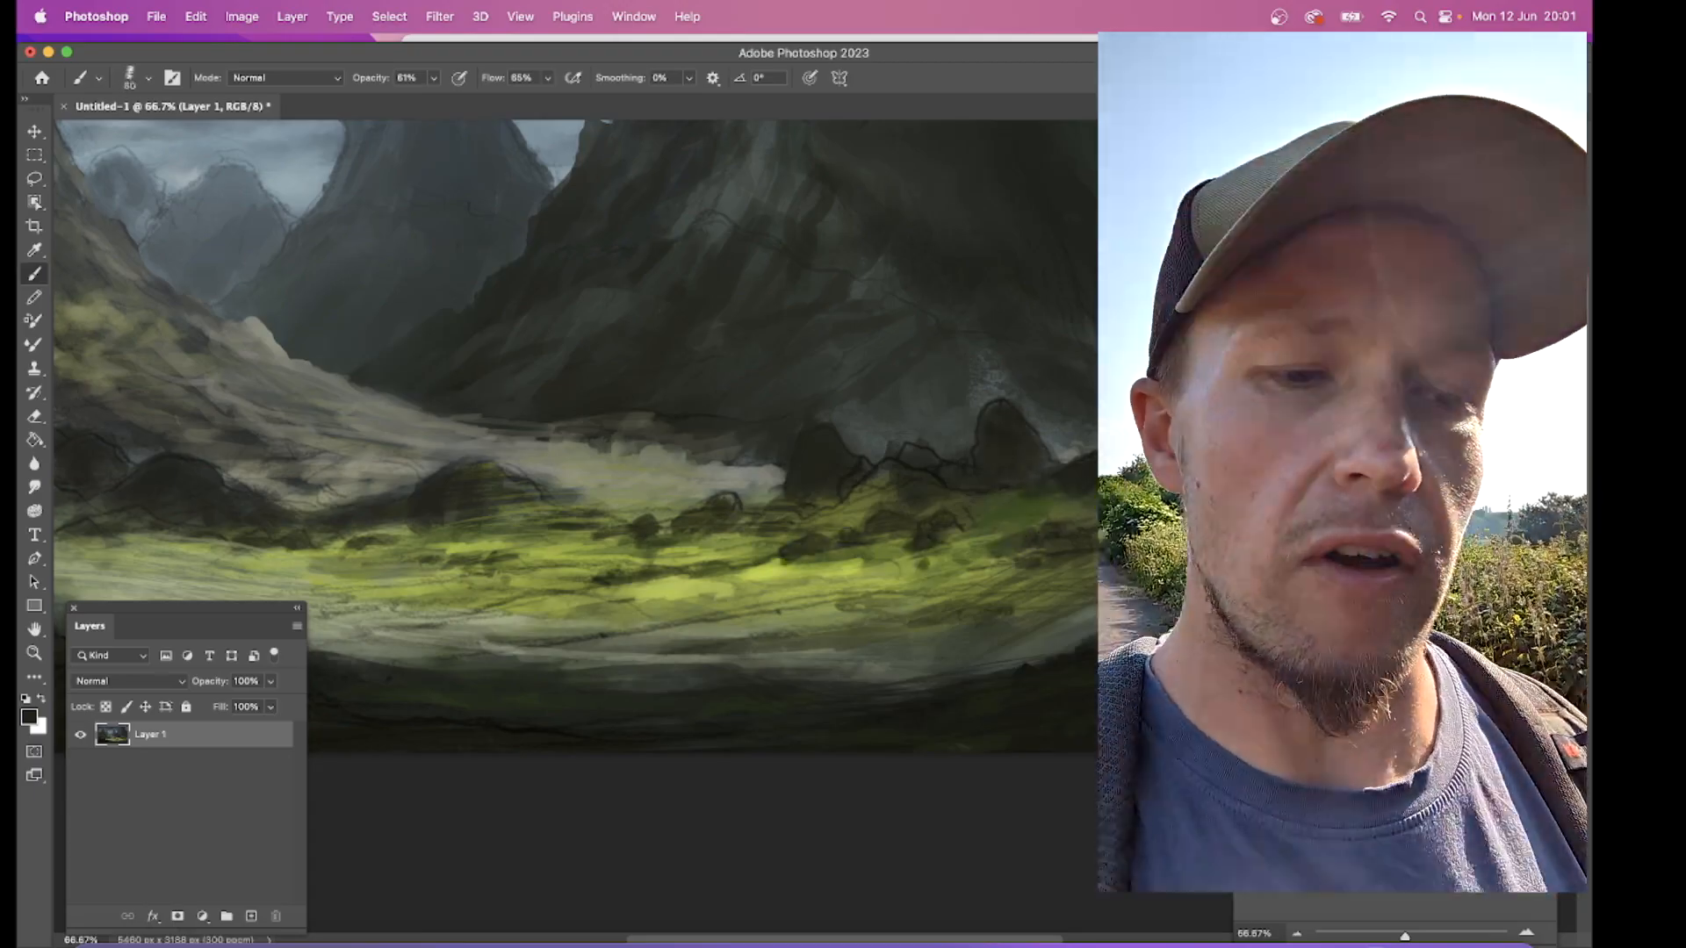
# Step: Paint grass texture across the meadow and dark low rocks along its near edge
pyautogui.hscroll(-5, 615, 527)
pyautogui.moveTo(356, 536); pyautogui.dragTo(456, 553)
pyautogui.moveTo(619, 588)
pyautogui.mouseDown()
pyautogui.moveTo(702, 592)
pyautogui.moveTo(1010, 685)
pyautogui.mouseUp()
pyautogui.hscroll(-5, 614, 527)
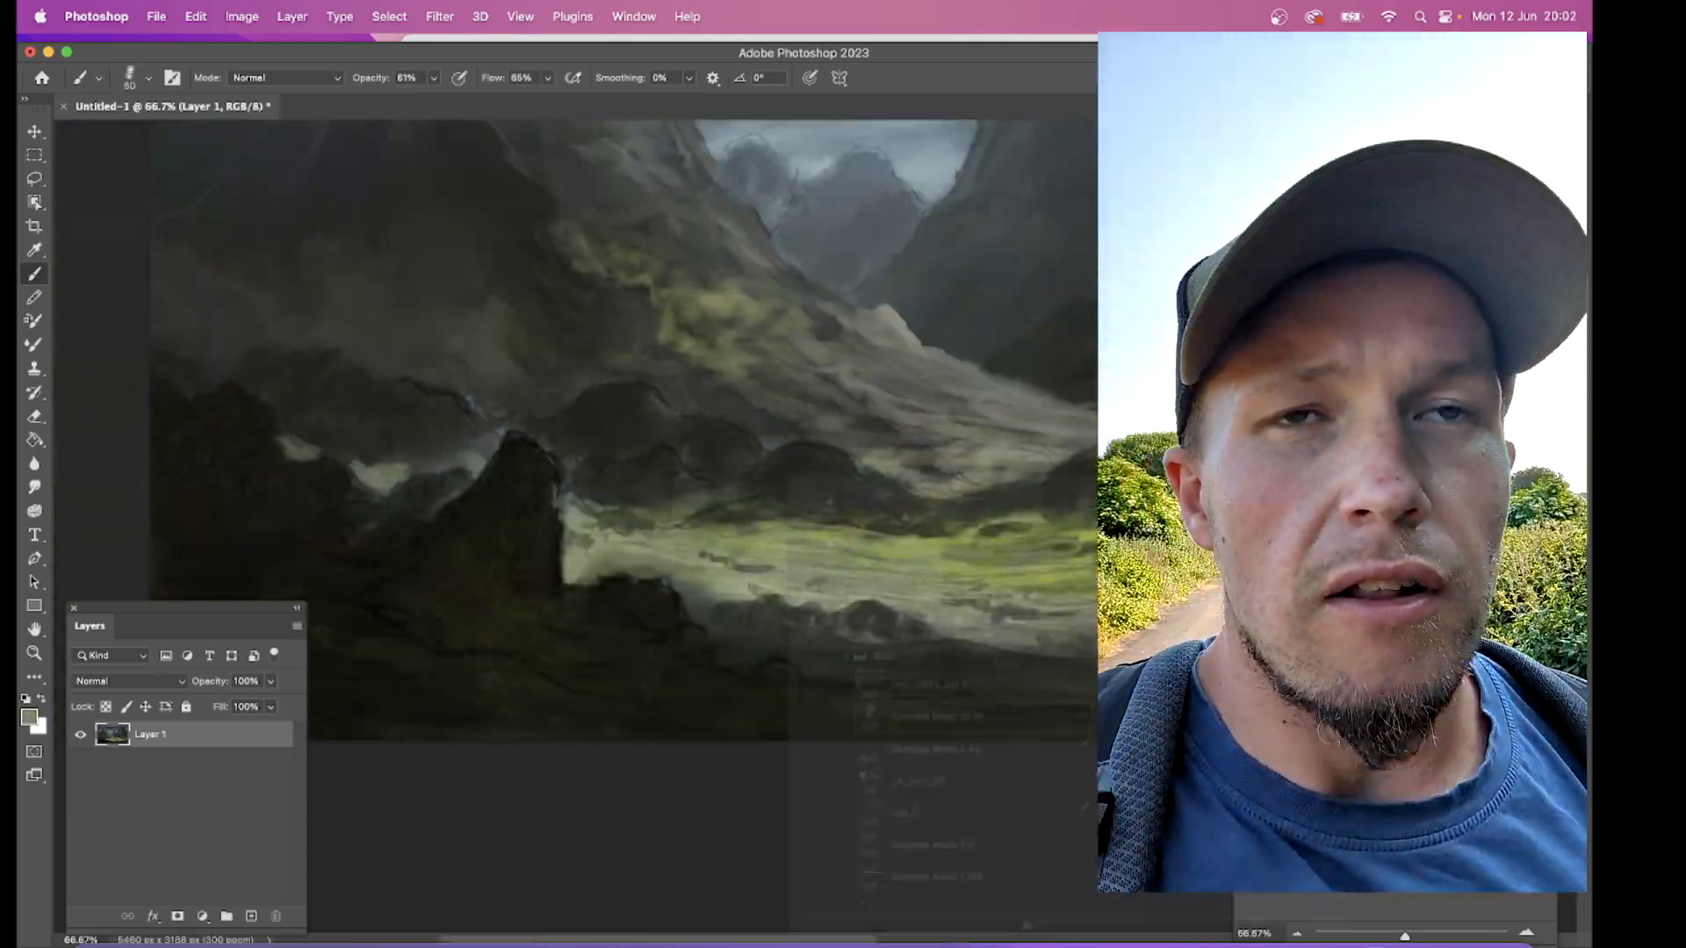
pyautogui.moveTo(791, 703); pyautogui.dragTo(966, 580)
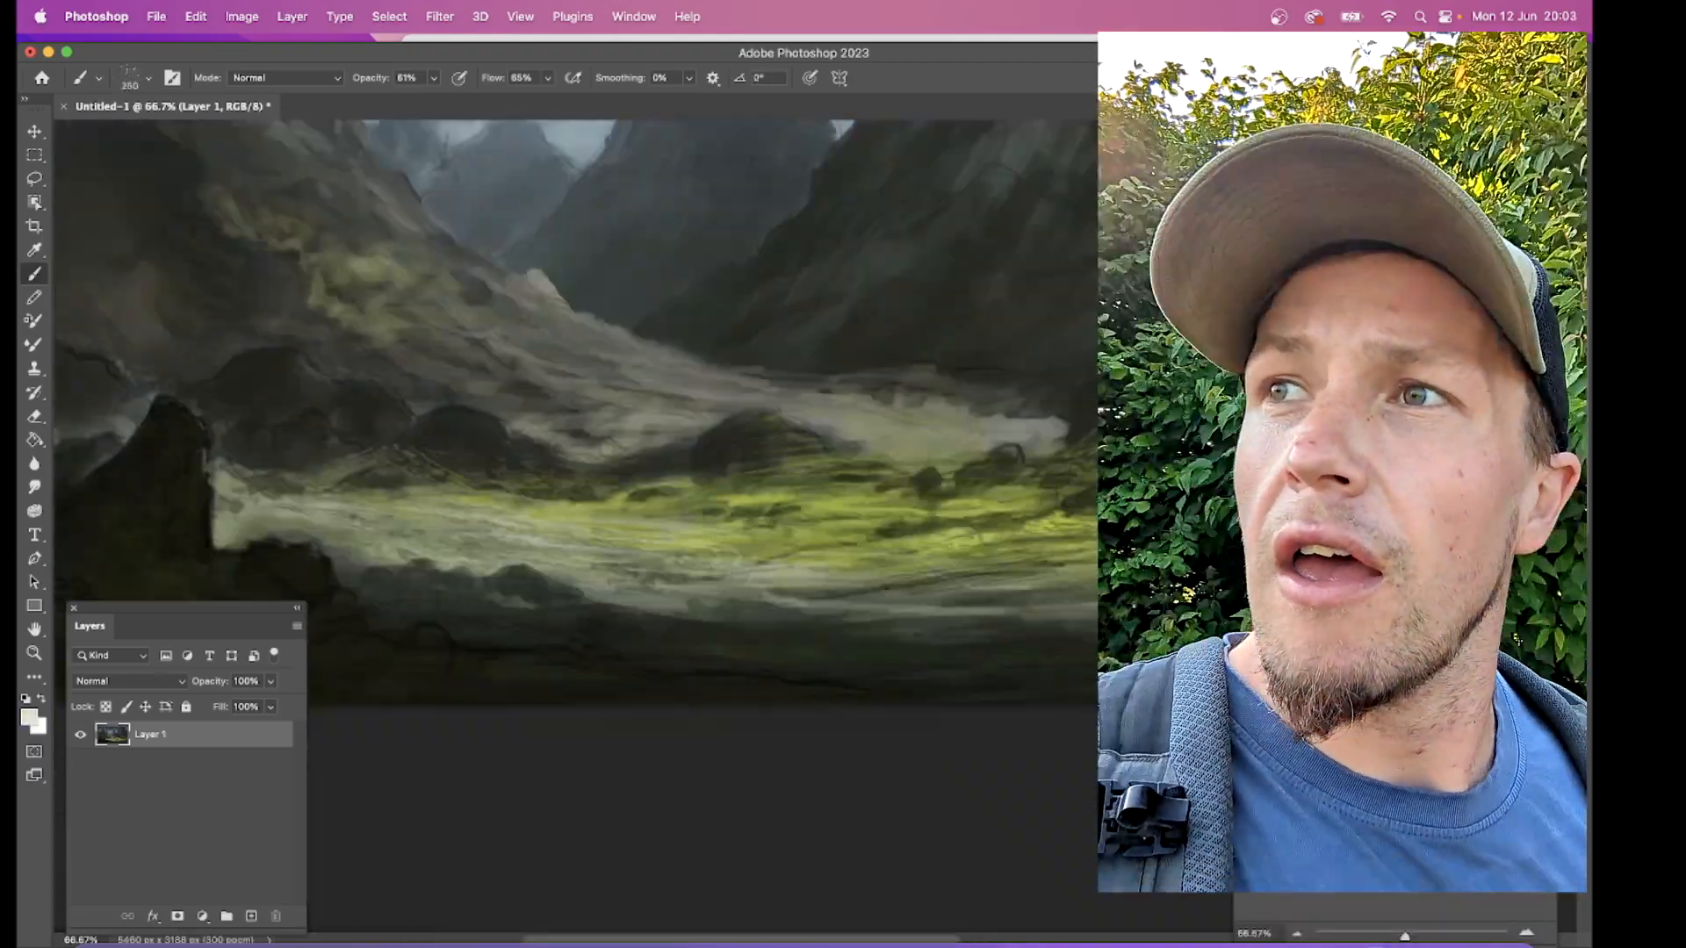